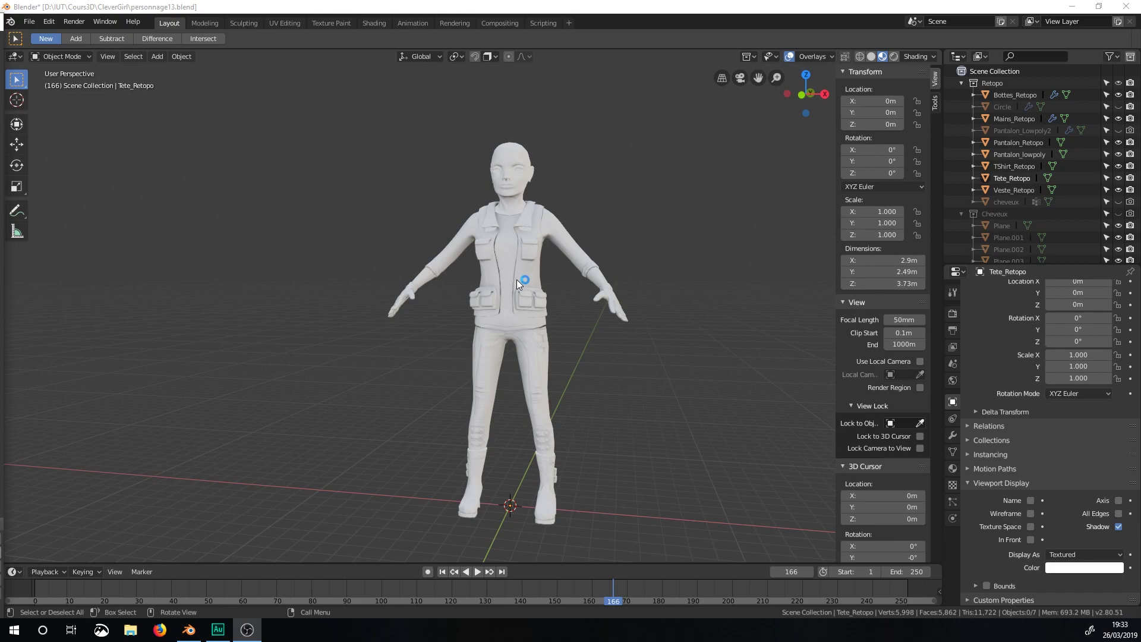
middle_click_drag(516, 277, 495, 237)
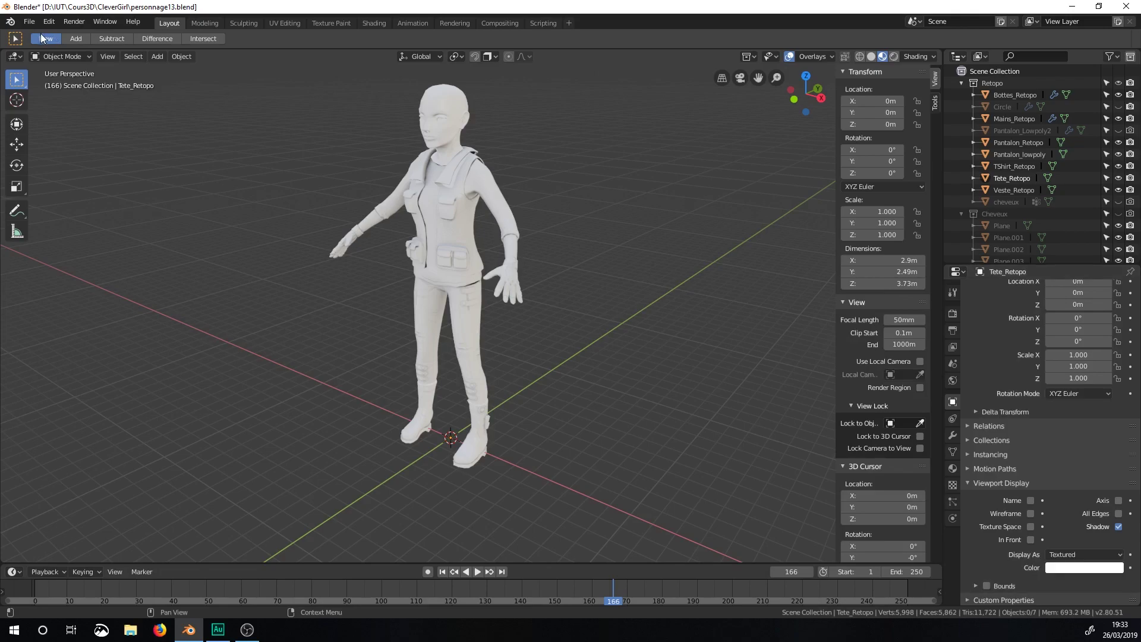
left_click(28, 22)
left_click(48, 48)
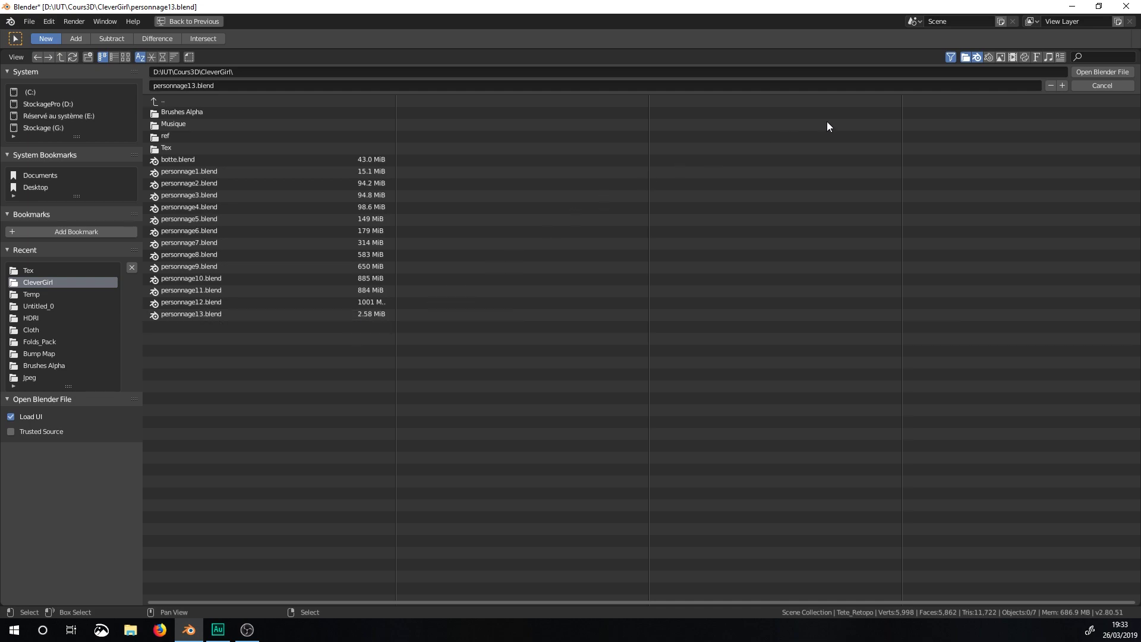
left_click(1085, 84)
Step: Inspect the whole character's topology in wireframe shading, then return the viewport to LookDev shading
middle_click_drag(515, 291, 551, 287)
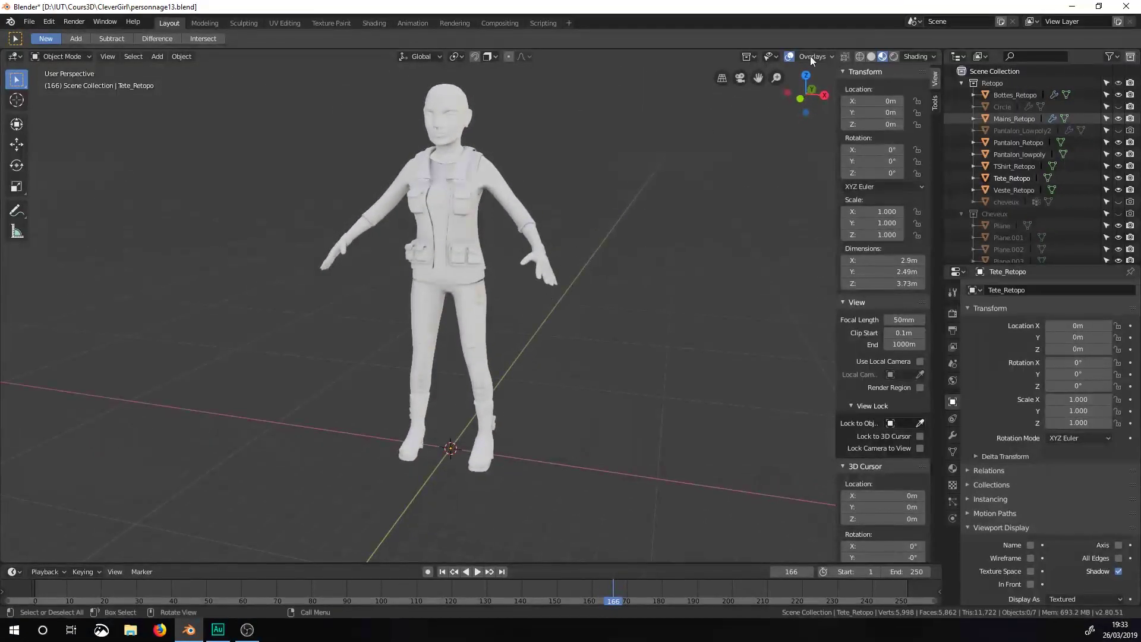
left_click(858, 58)
mouse_move(586, 178)
middle_mouse_down()
mouse_move(375, 247)
mouse_move(533, 194)
mouse_move(598, 189)
mouse_move(529, 198)
middle_mouse_up()
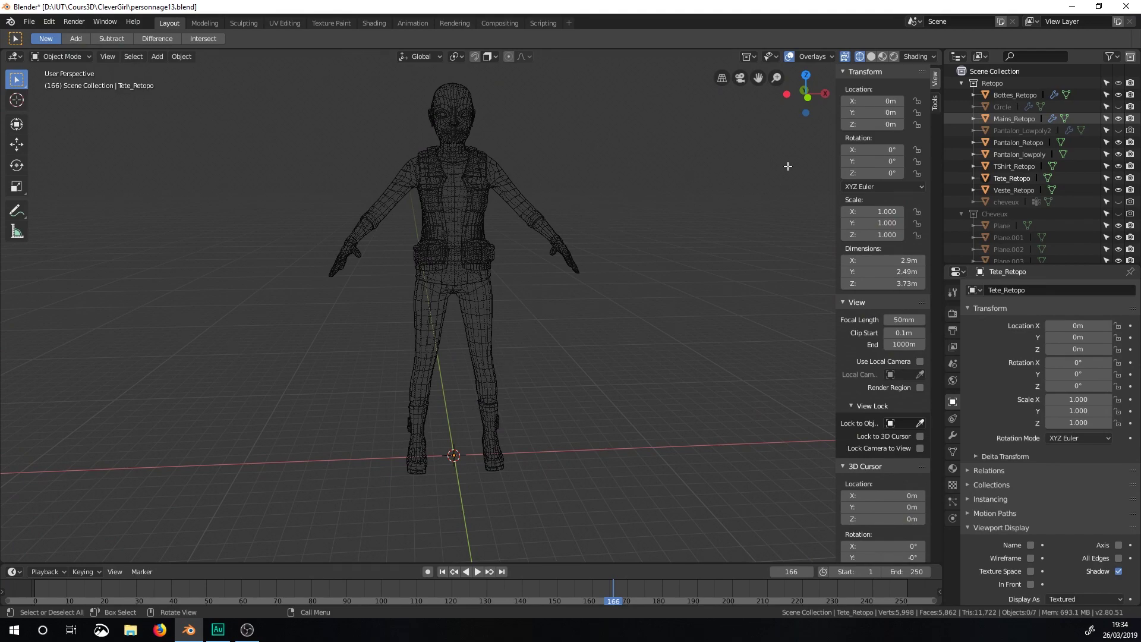
left_click(883, 56)
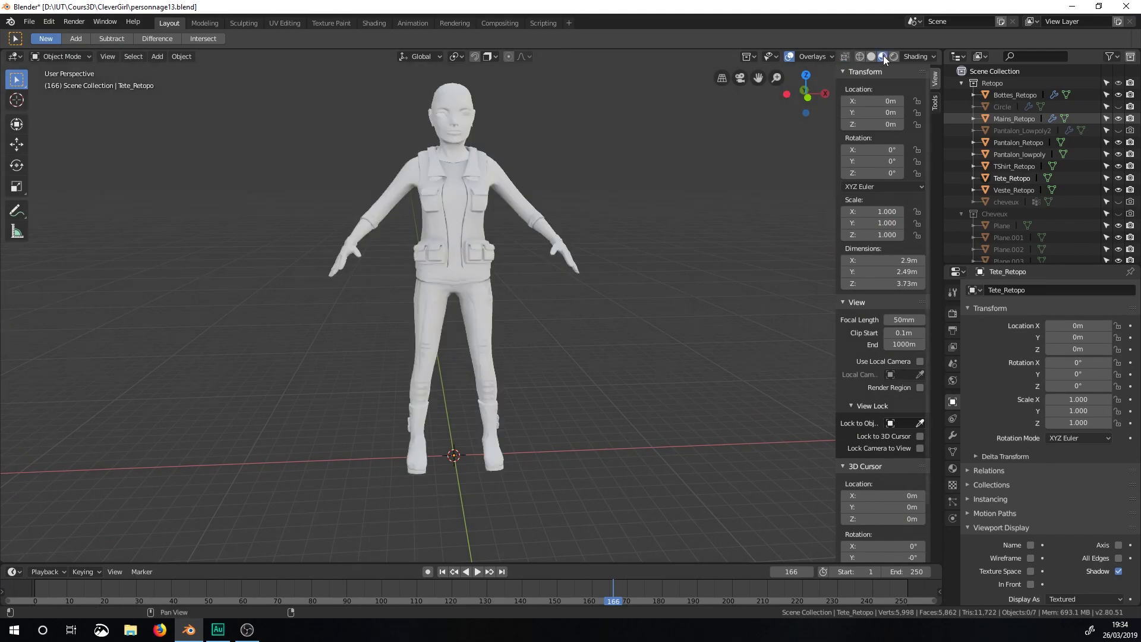
Step: Examine the character from the back and front, including close views of the vest pockets, gloved hand and trousers
mouse_move(537, 228)
middle_mouse_down()
mouse_move(375, 236)
mouse_move(498, 272)
middle_mouse_up()
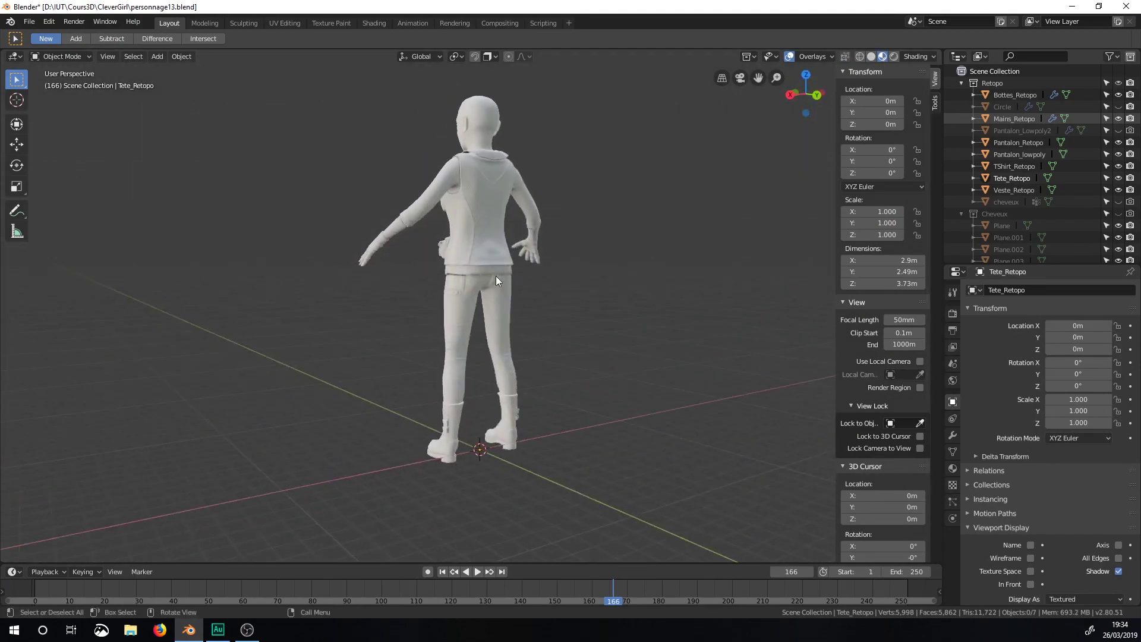
scroll(498, 272, "up", 5)
middle_click_drag(495, 322, 674, 300)
scroll(441, 369, "down", 2)
middle_click_drag(440, 369, 530, 261)
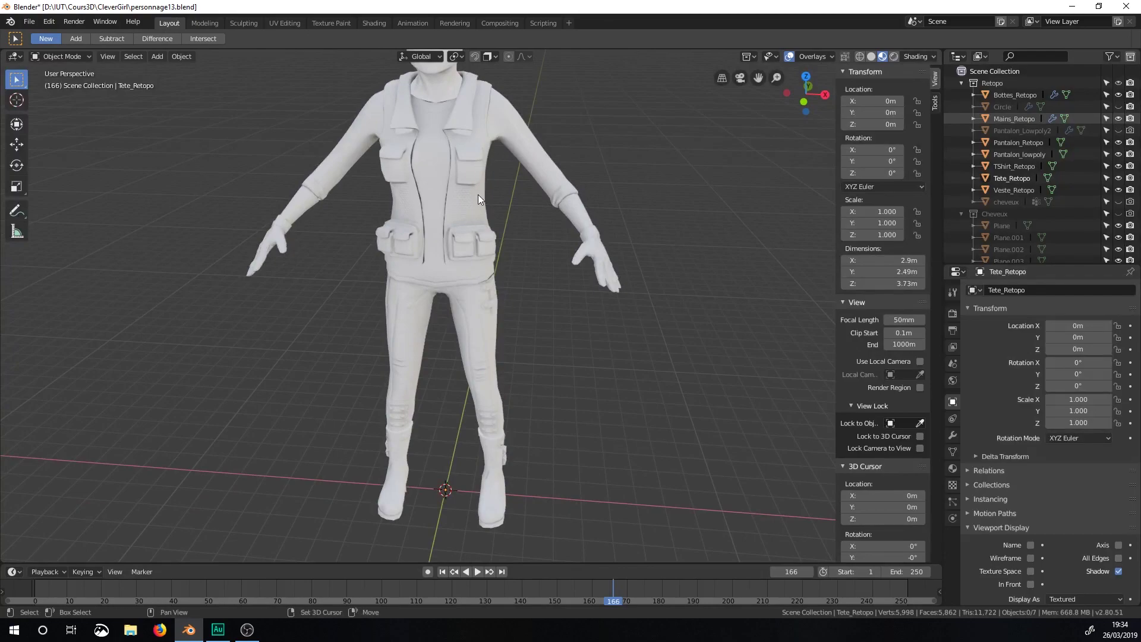
middle_click_drag(477, 194, 474, 227, "shift")
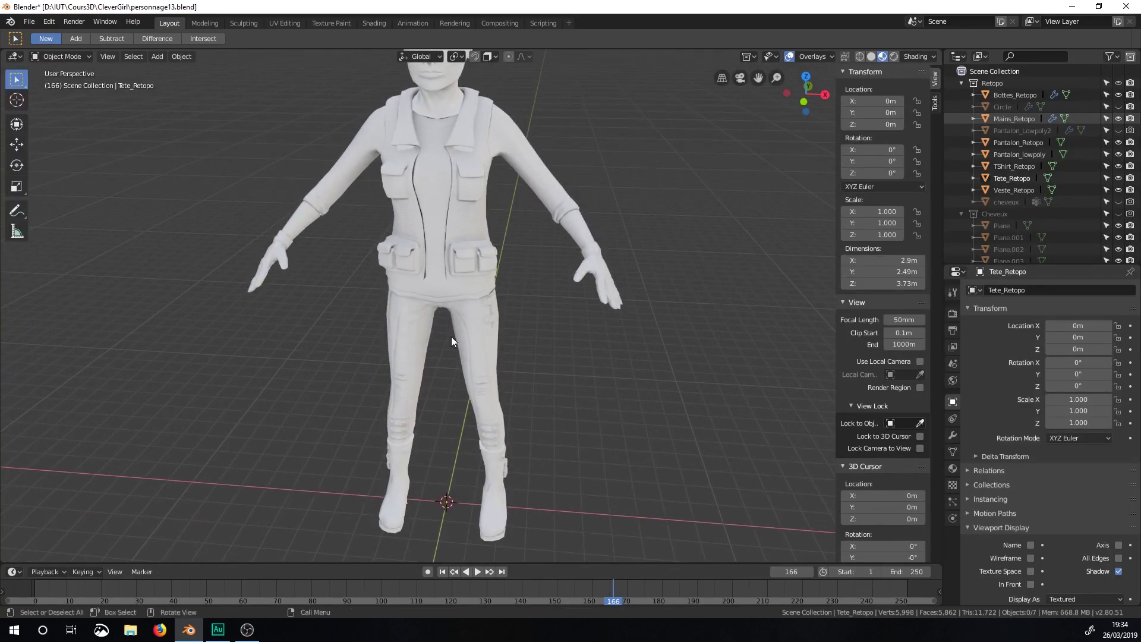
middle_click_drag(493, 257, 469, 265)
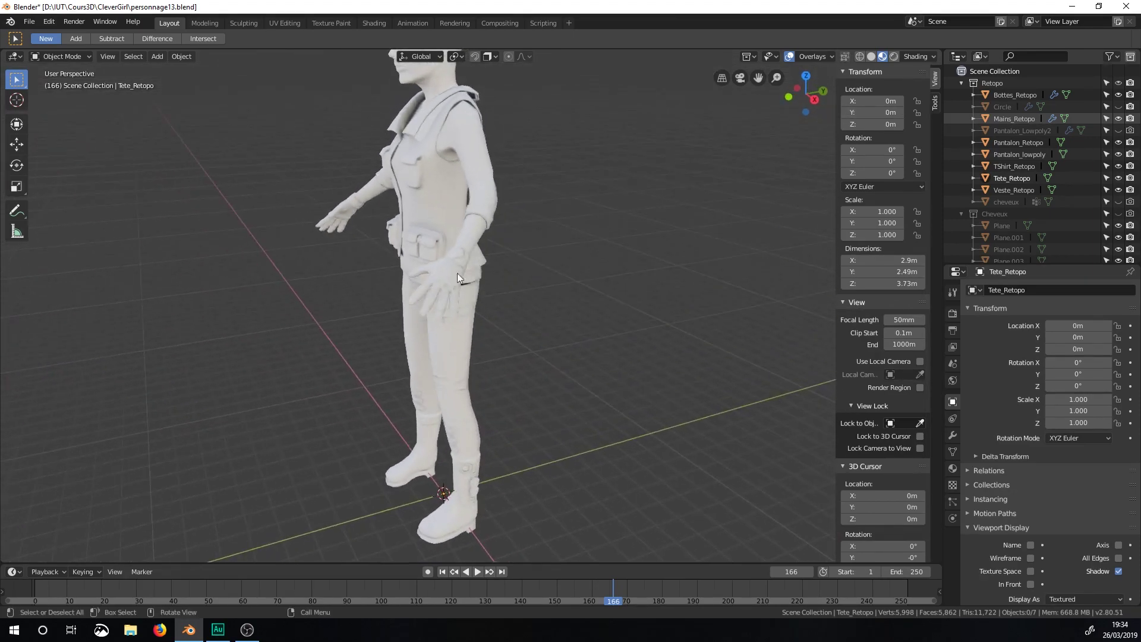
middle_click_drag(432, 308, 476, 318)
scroll(565, 248, "up", 5)
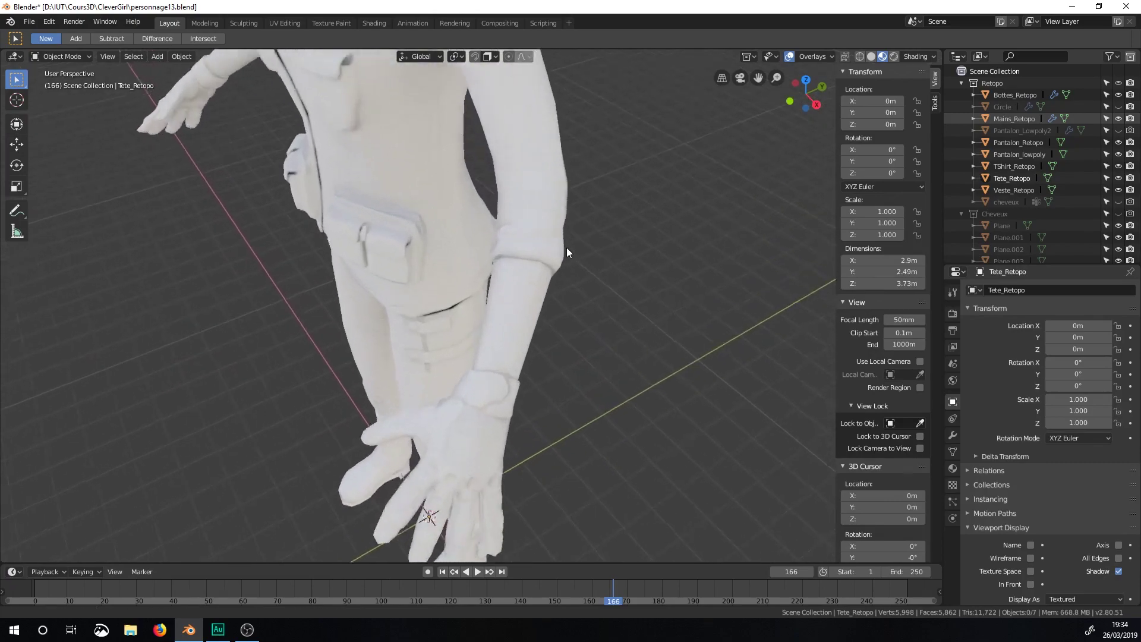
scroll(554, 259, "down", 2)
middle_click_drag(561, 230, 546, 217)
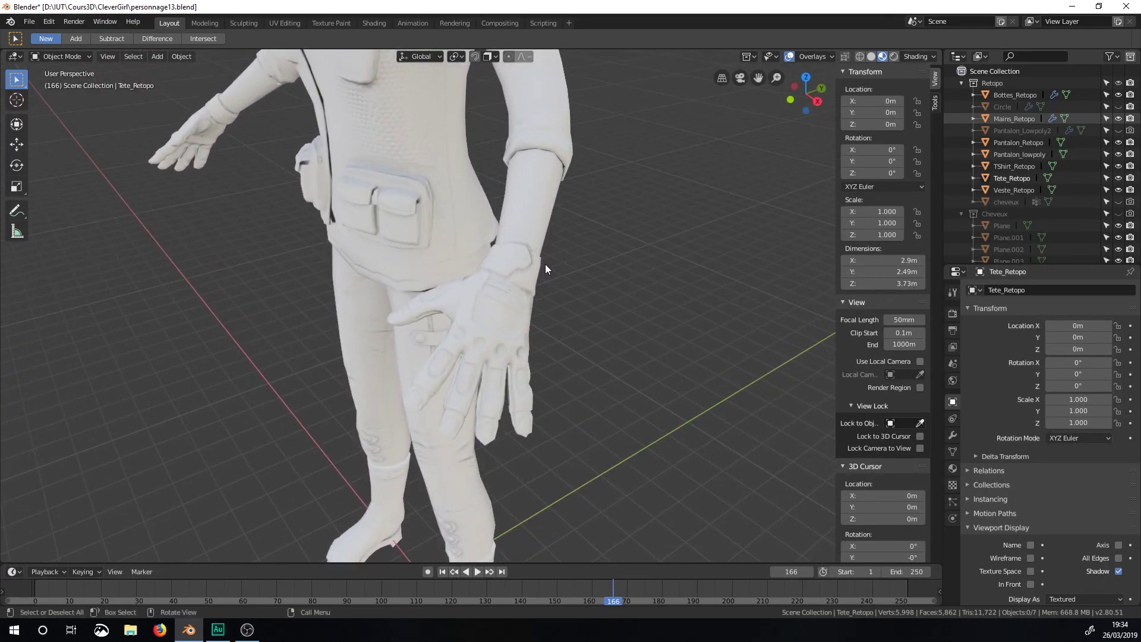
scroll(505, 309, "down", 3)
middle_click_drag(469, 326, 485, 300)
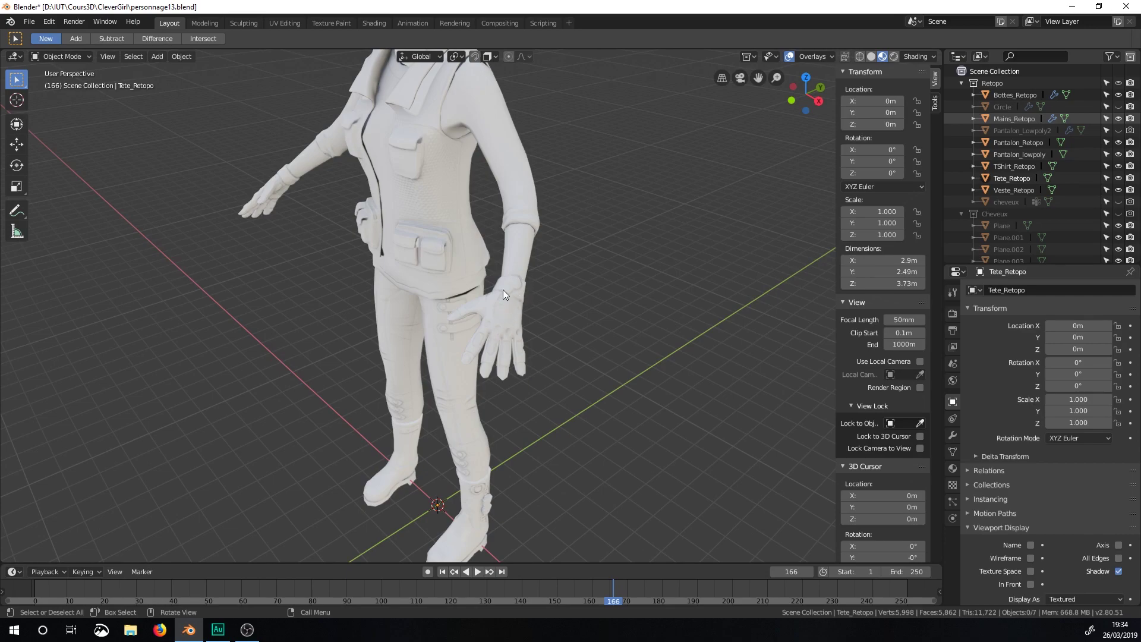
middle_click_drag(492, 303, 539, 292)
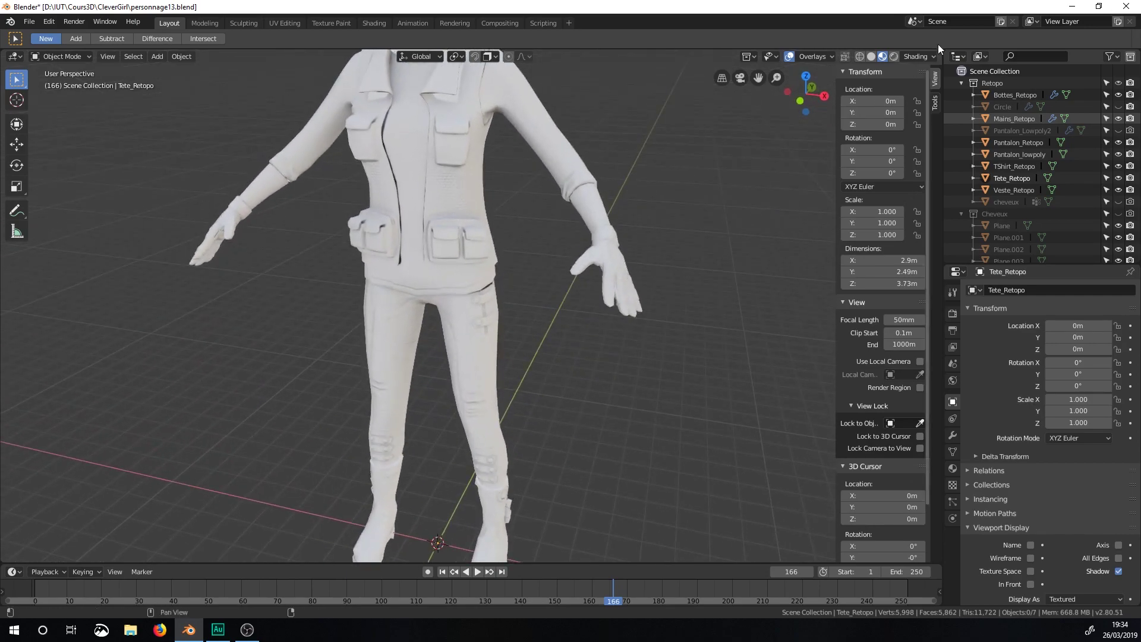
Step: Select the vest and split the 3D viewport horizontally, making the upper area a Shader Editor
left_click(455, 149)
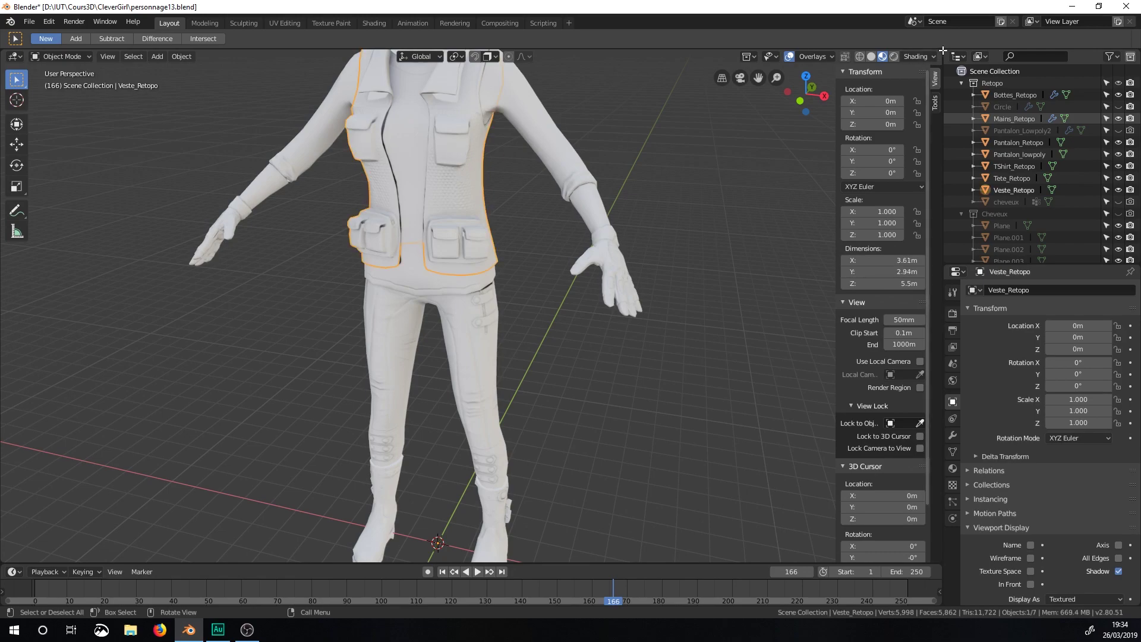
left_click_drag(940, 51, 918, 377)
left_click(15, 57)
left_click(53, 140)
Step: Delete the Add mix node attached to the normal texture in the M_Veste material and review the remaining nodes
middle_click_drag(682, 211, 690, 155, "ctrl")
left_click(547, 212)
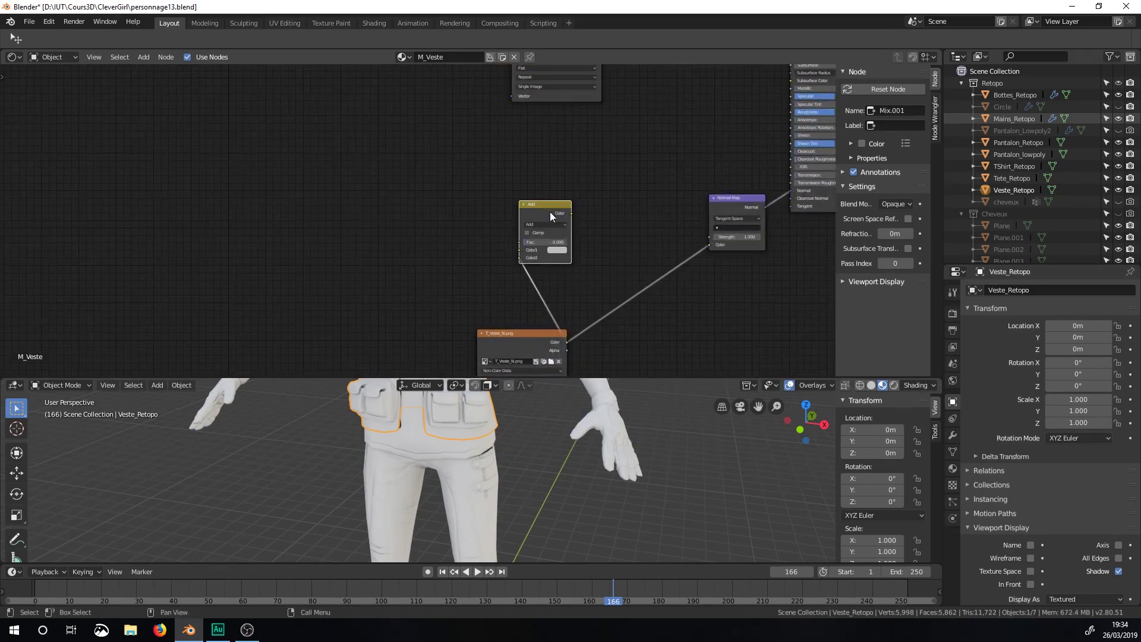
key("x")
middle_click_drag(758, 206, 564, 294)
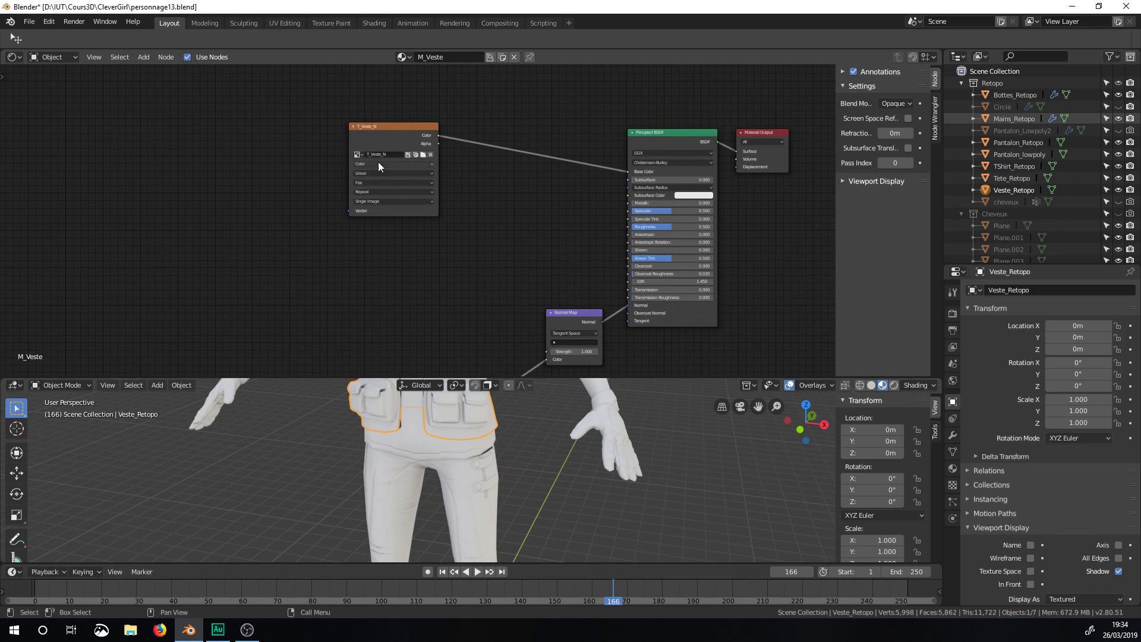
middle_click_drag(466, 181, 494, 52)
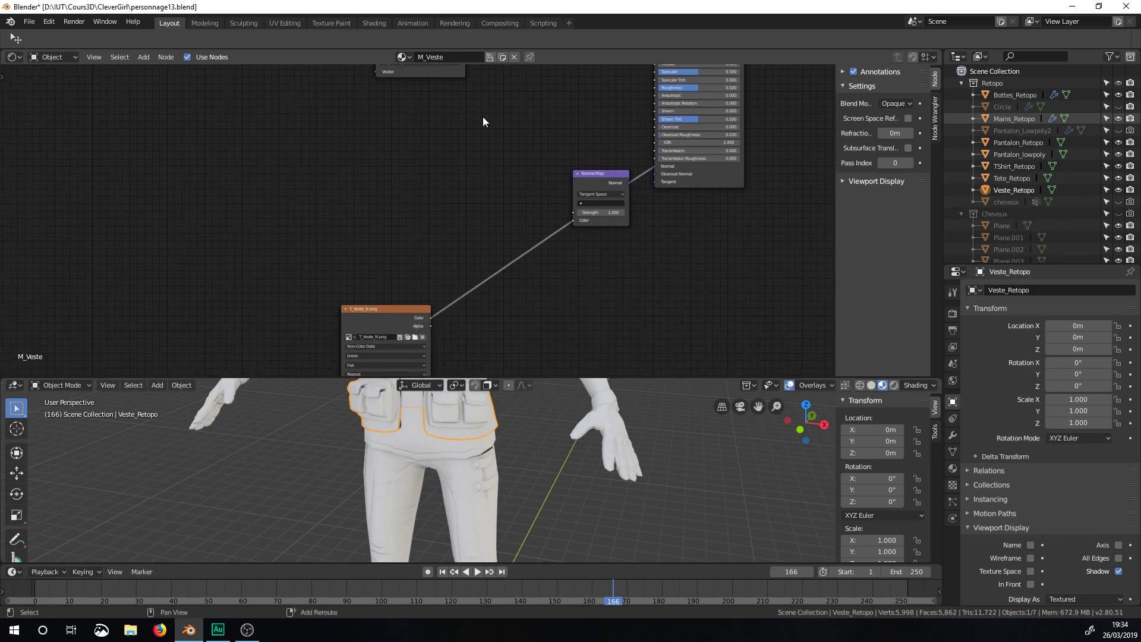
middle_click_drag(470, 134, 471, 232)
mouse_move(452, 176)
middle_mouse_down()
mouse_move(470, 32)
mouse_move(461, 177)
middle_mouse_up()
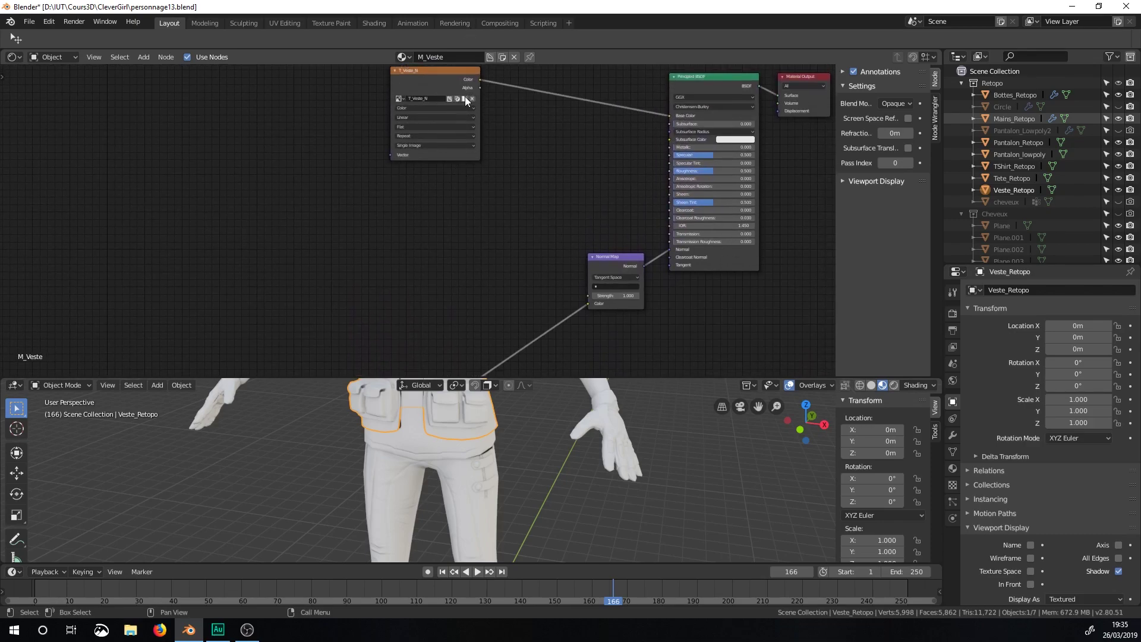
Step: Browse the Tex folder as thumbnails and choose T_Veste_AO.png for the image texture node feeding Base Color
left_click(465, 98)
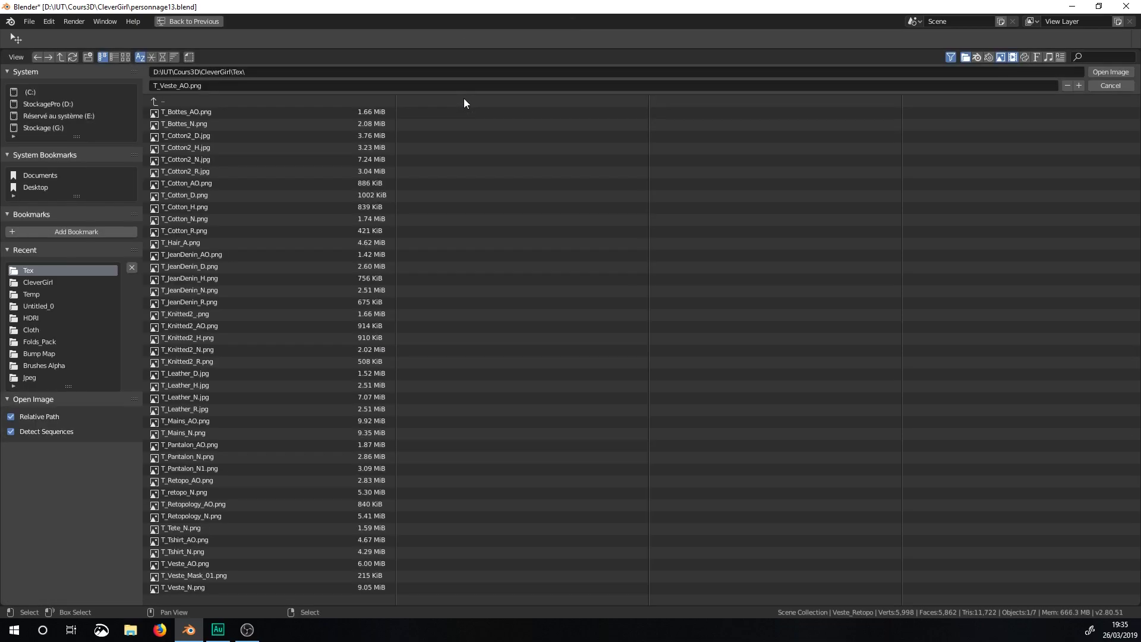
left_click(125, 57)
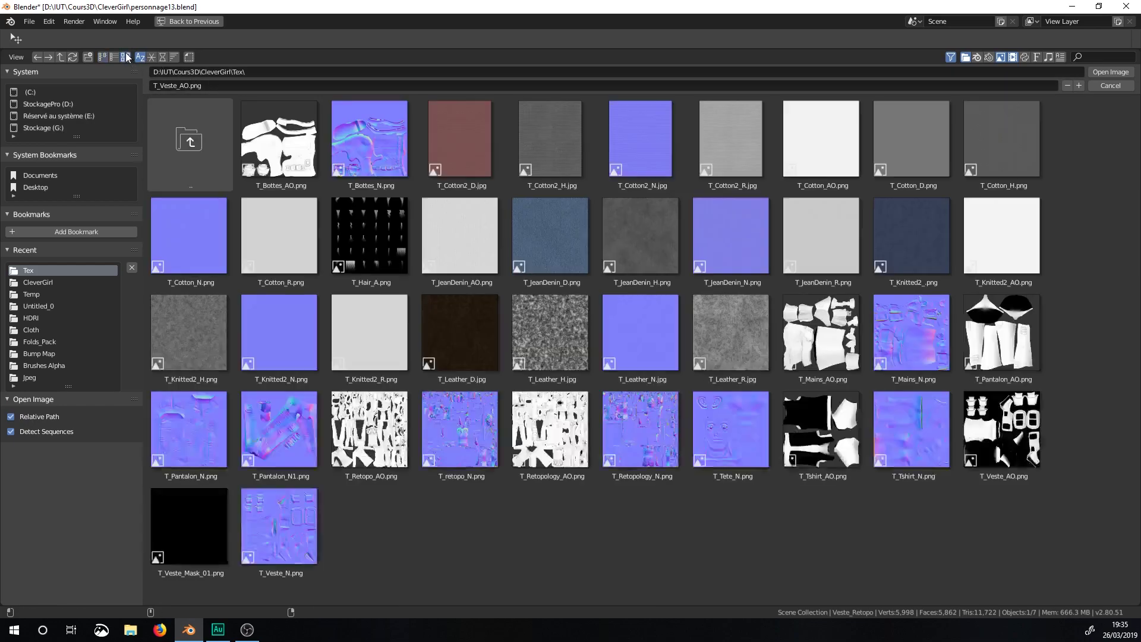
double_click(1014, 444)
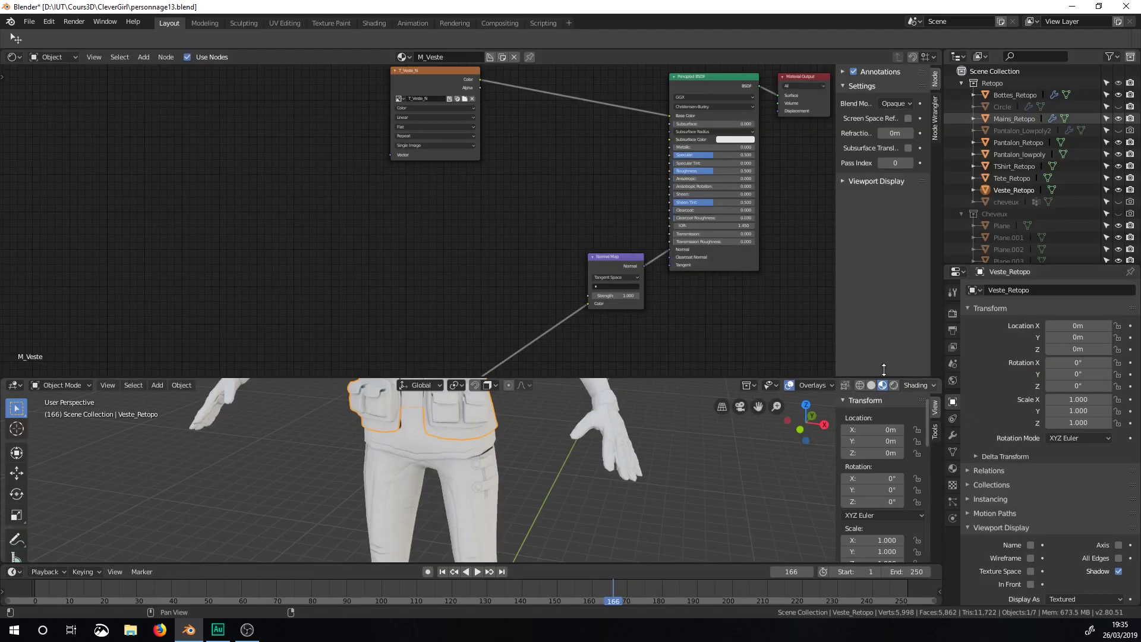
Step: Move the Base Color texture node and the Normal Map node farther from the Principled BSDF in M_Veste
scroll(581, 198, "down", 3)
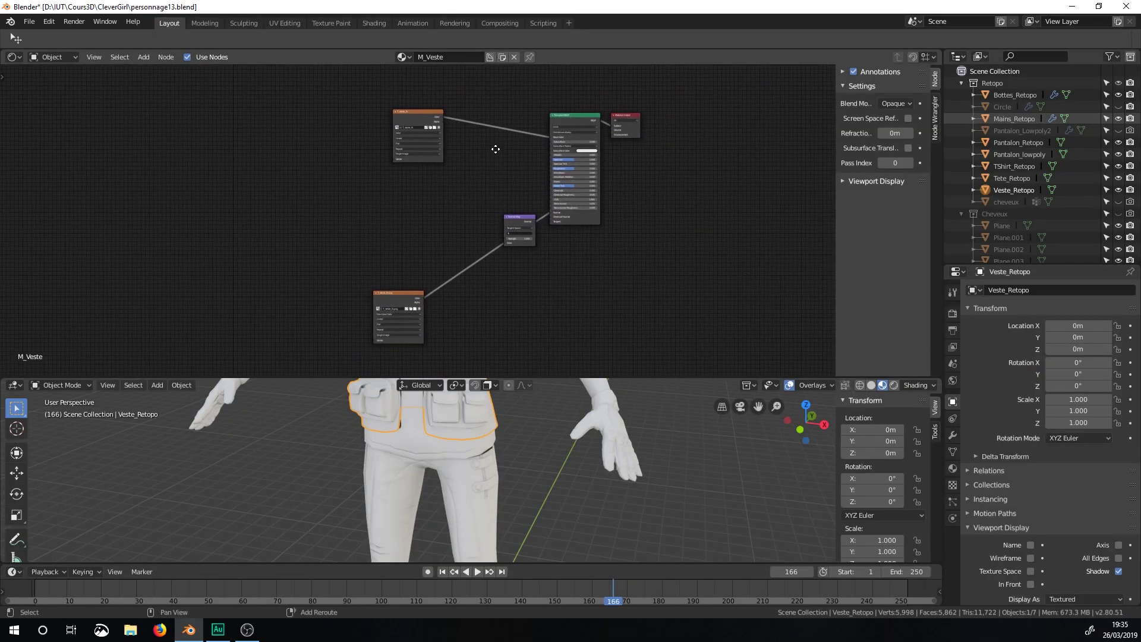
middle_click_drag(496, 153, 491, 131, "shift")
middle_click_drag(464, 181, 520, 173, "ctrl")
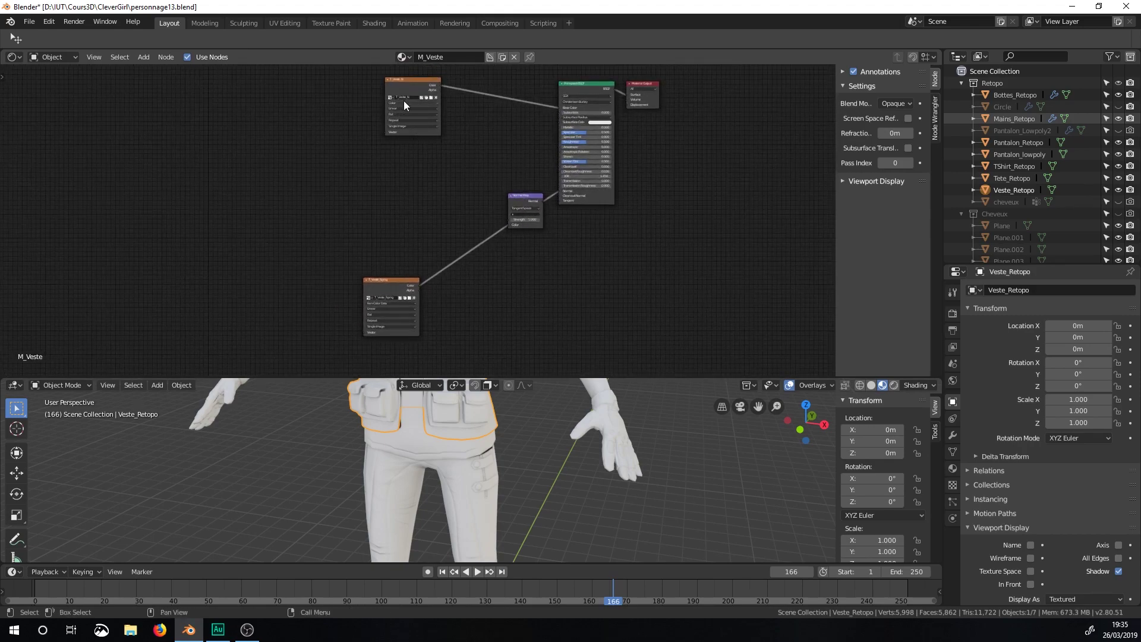
left_click_drag(410, 80, 397, 90)
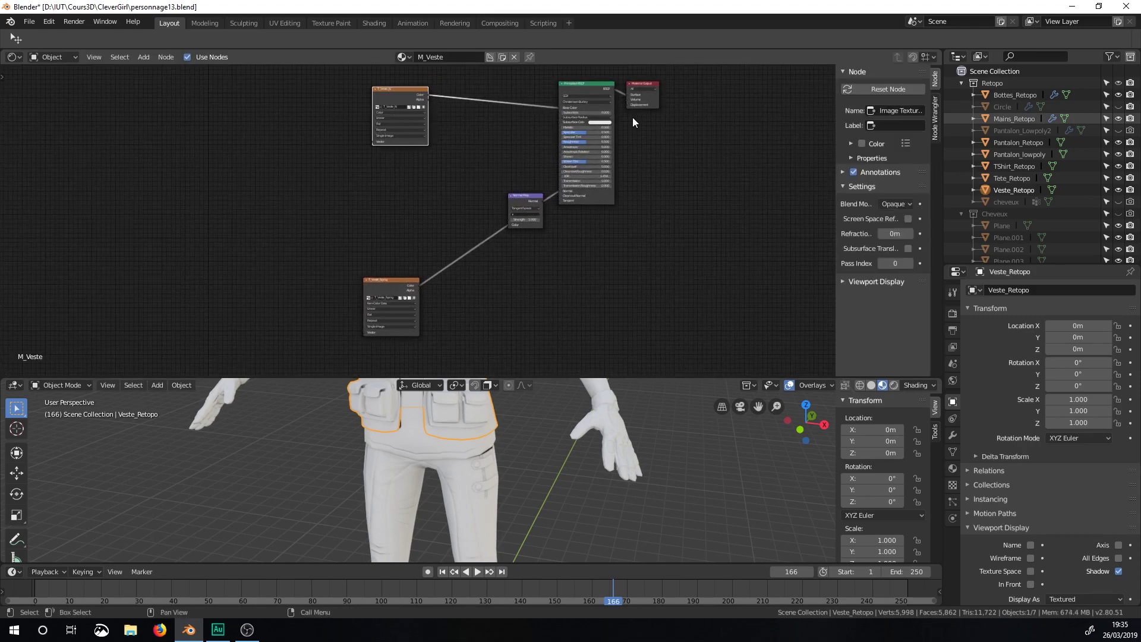
left_click_drag(527, 201, 488, 231)
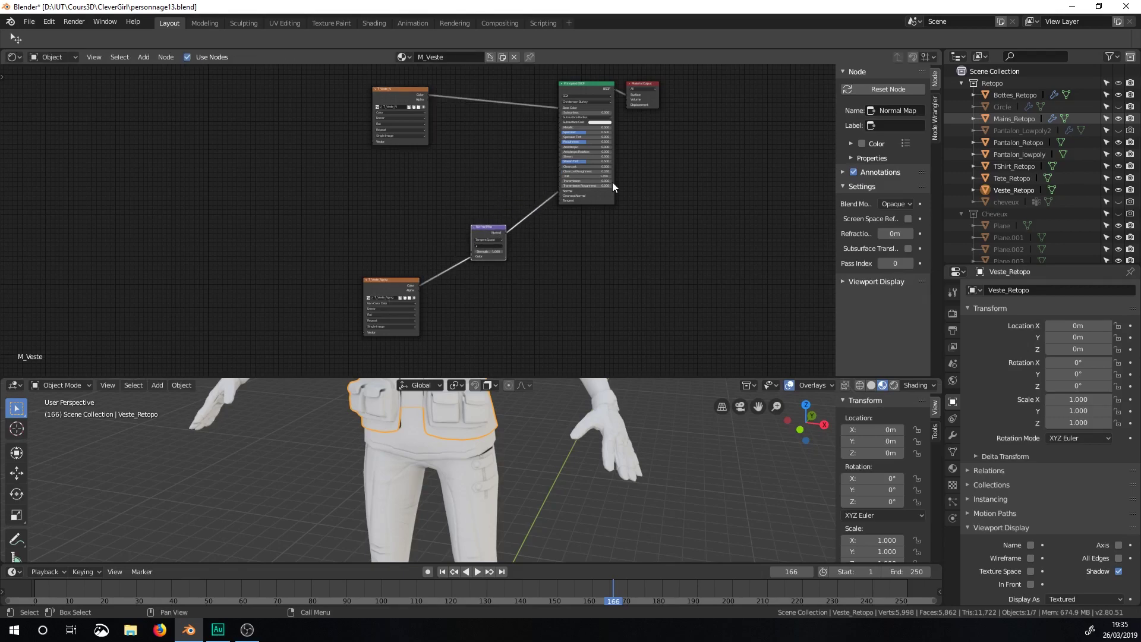
Step: Close the Shader Editor area so that the 3D viewport fills the workspace again
scroll(481, 252, "down", 5)
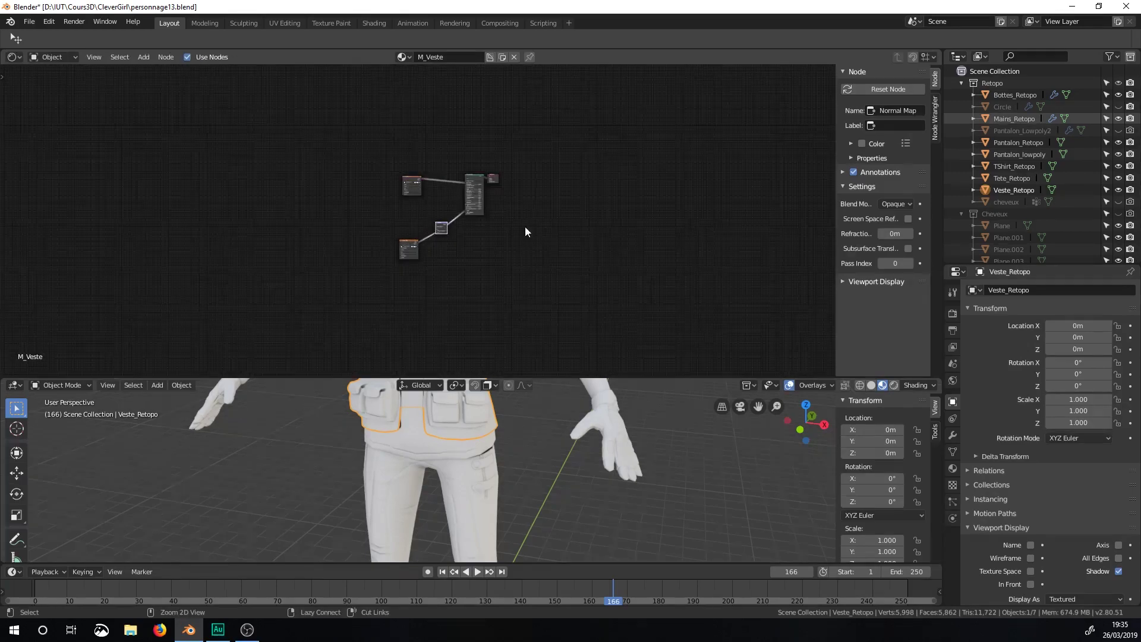
middle_click_drag(480, 435, 458, 495, "shift")
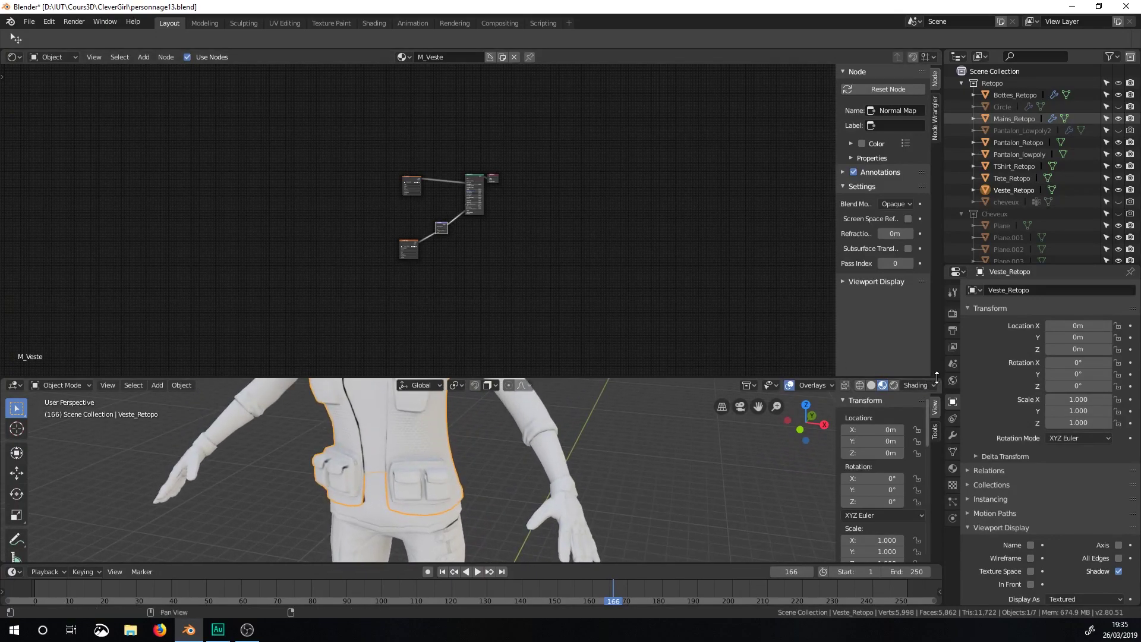
left_click_drag(941, 376, 543, 180)
Step: Examine the vest's back weave, front pockets, zippers and collar up close from several angles
middle_click_drag(543, 181, 351, 198)
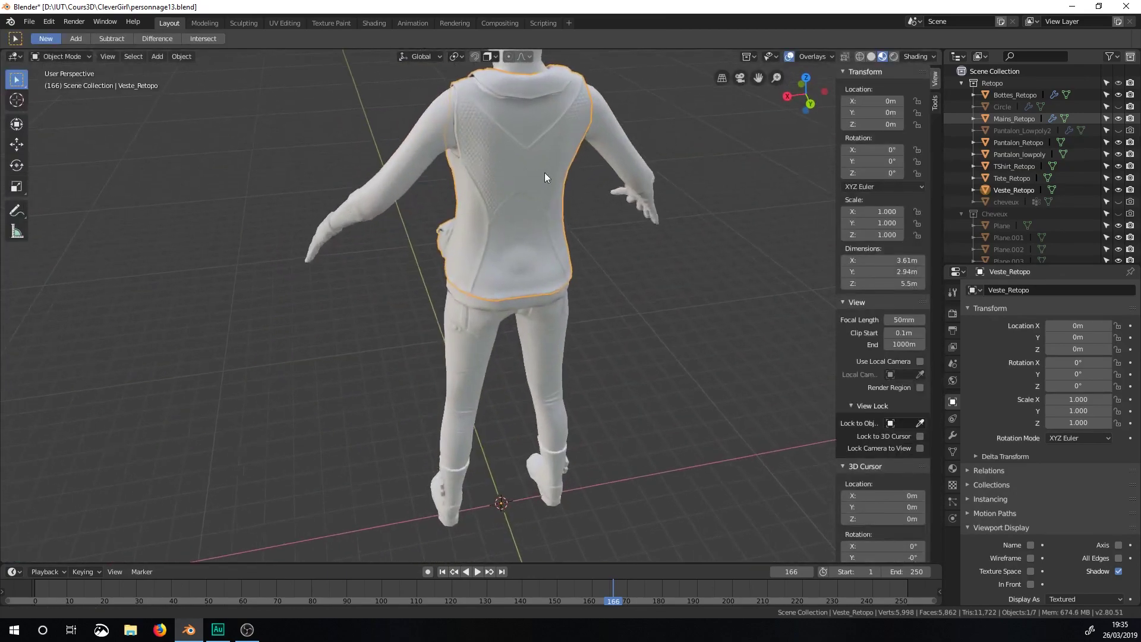
scroll(537, 176, "up", 5)
middle_click_drag(619, 145, 552, 314, "shift")
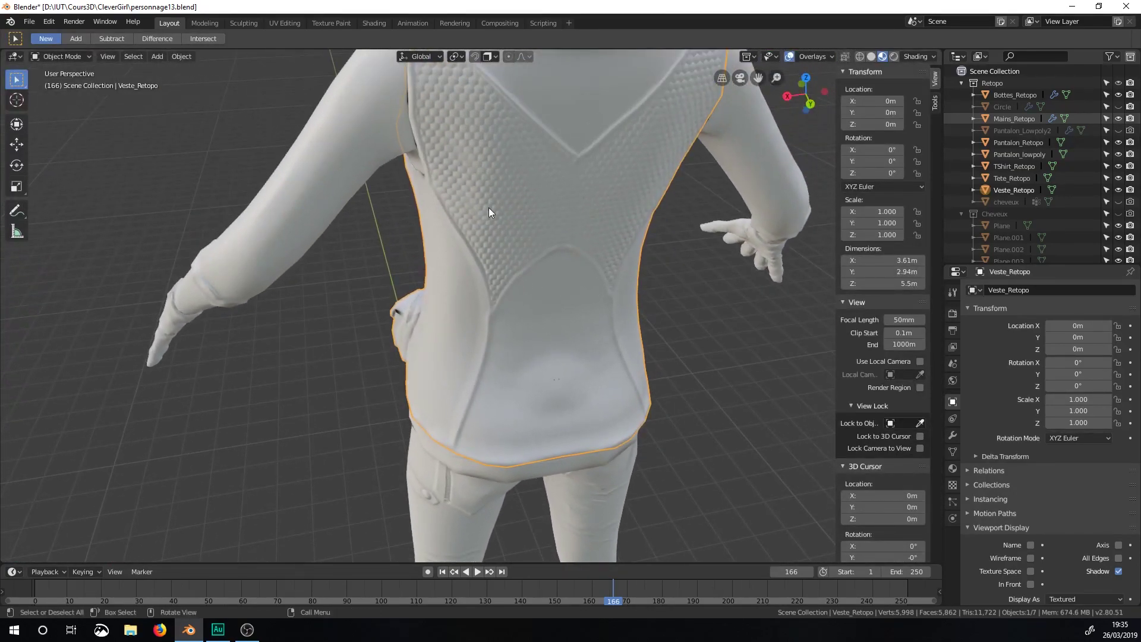
middle_click_drag(511, 188, 723, 192)
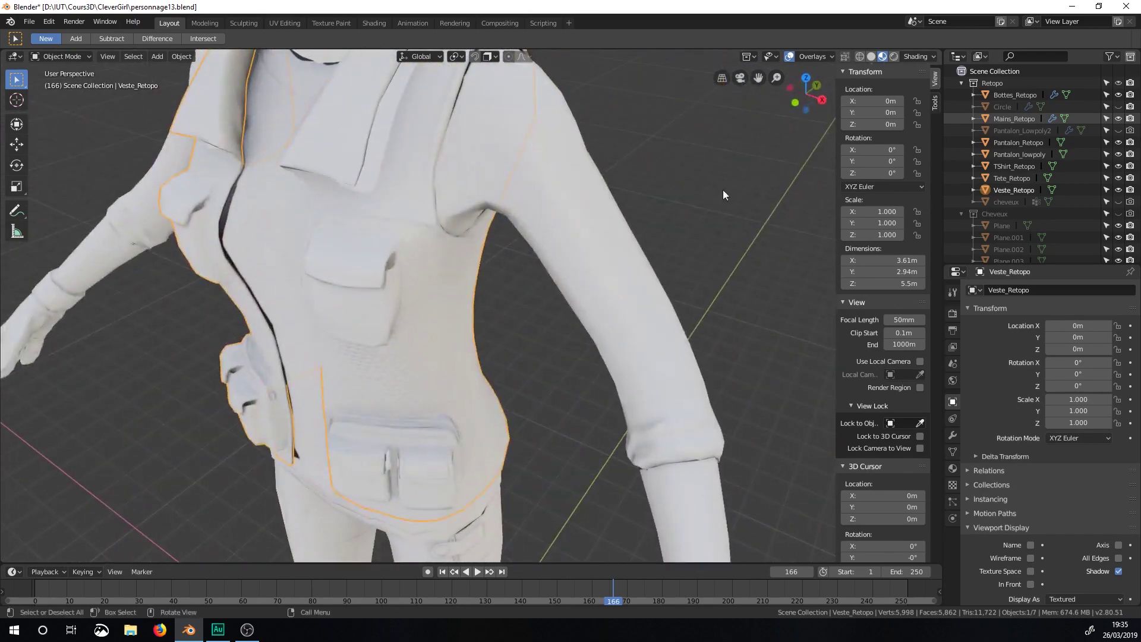
middle_click_drag(489, 370, 413, 414, "ctrl")
middle_click_drag(467, 290, 501, 234, "shift")
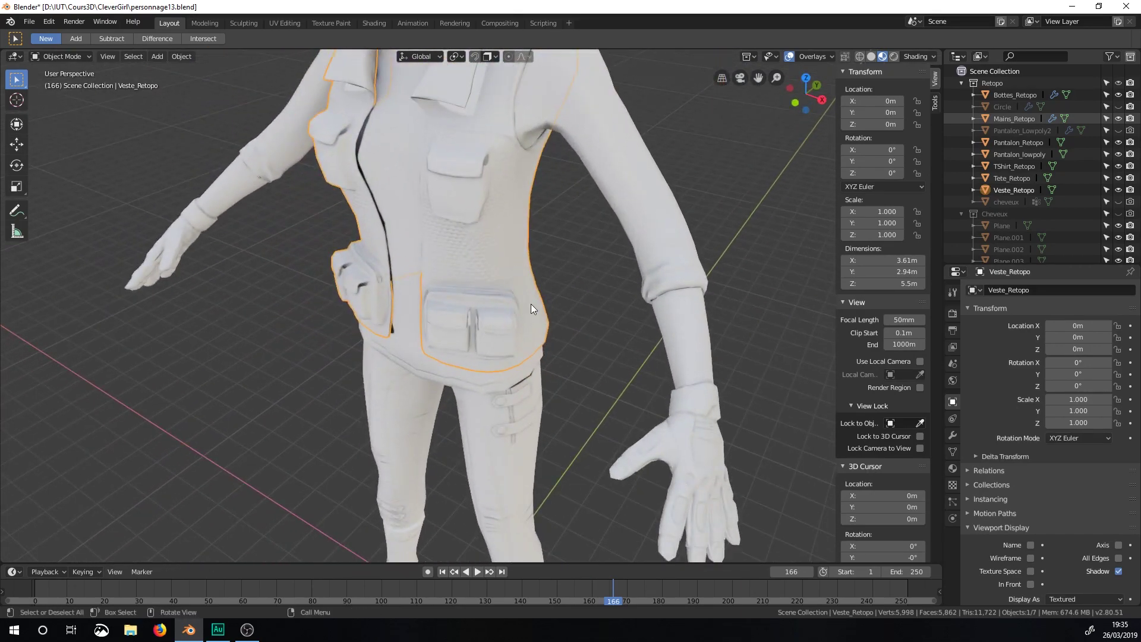
middle_click_drag(510, 312, 656, 230, "ctrl")
middle_click_drag(539, 271, 560, 258)
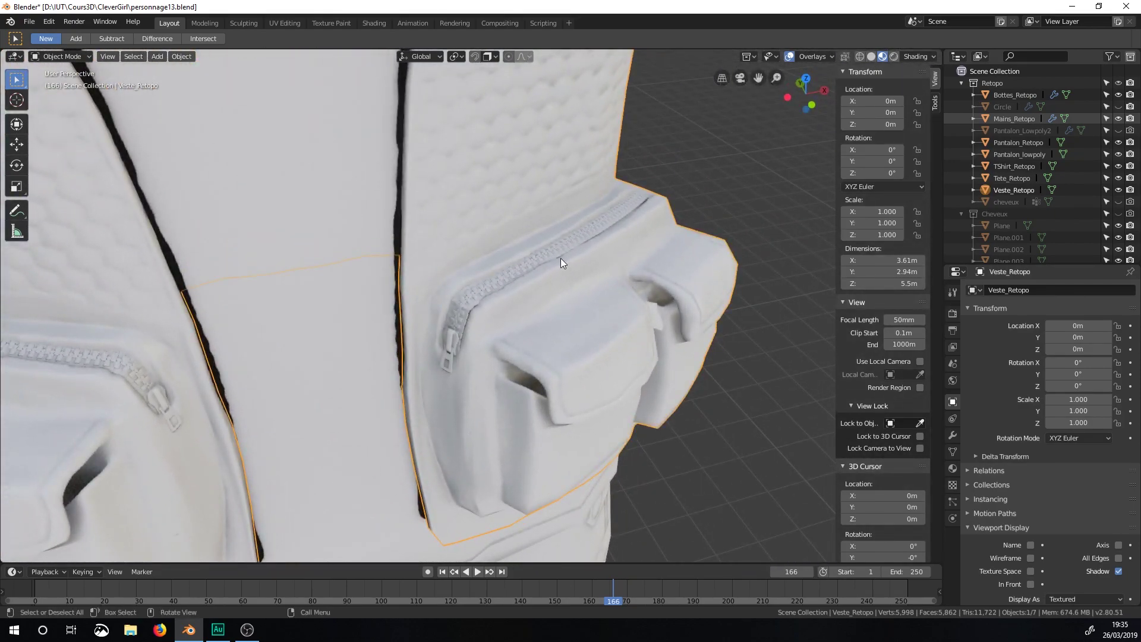
middle_click_drag(642, 230, 373, 394, "ctrl")
middle_click_drag(514, 222, 512, 288, "shift")
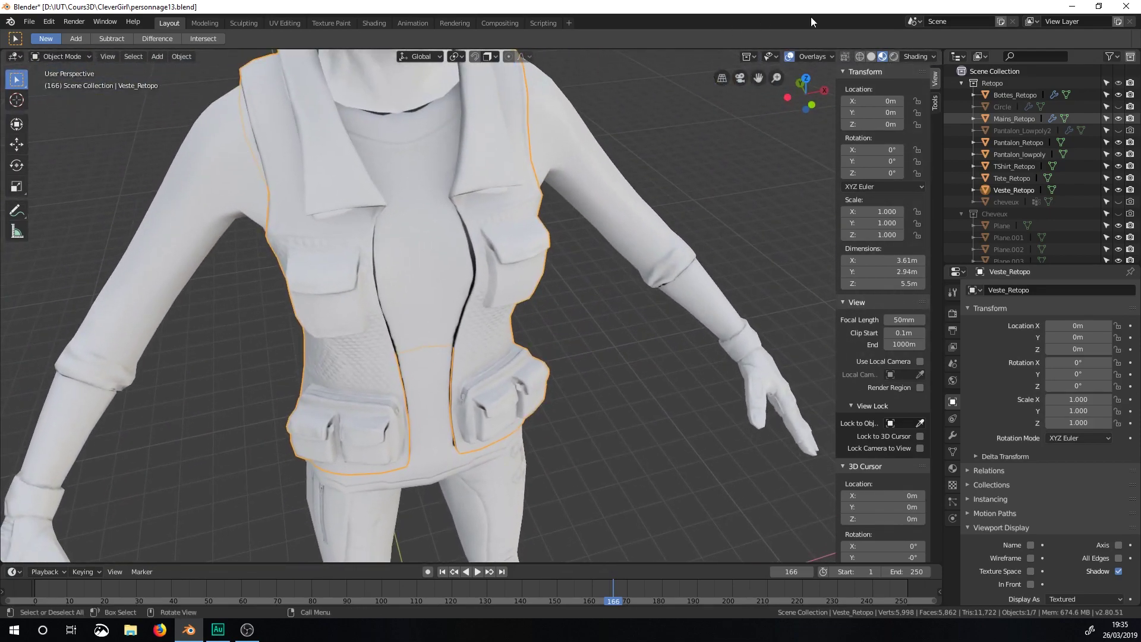
Step: Switch to the Shading workspace and bring the M_Veste nodes into view
left_click(374, 23)
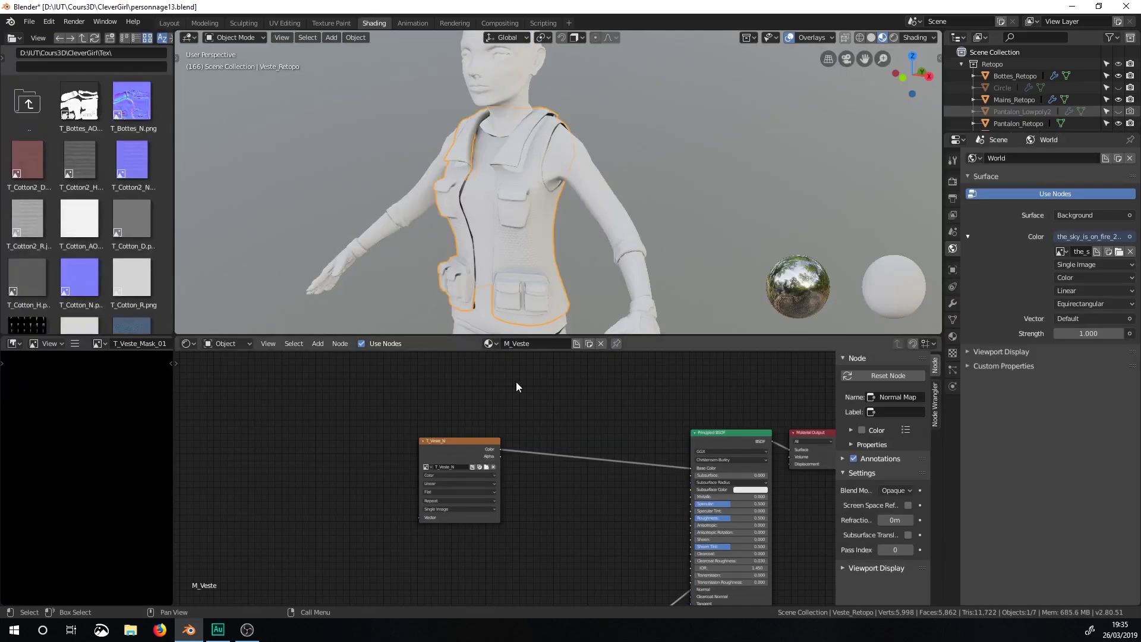
middle_click_drag(654, 436, 634, 381)
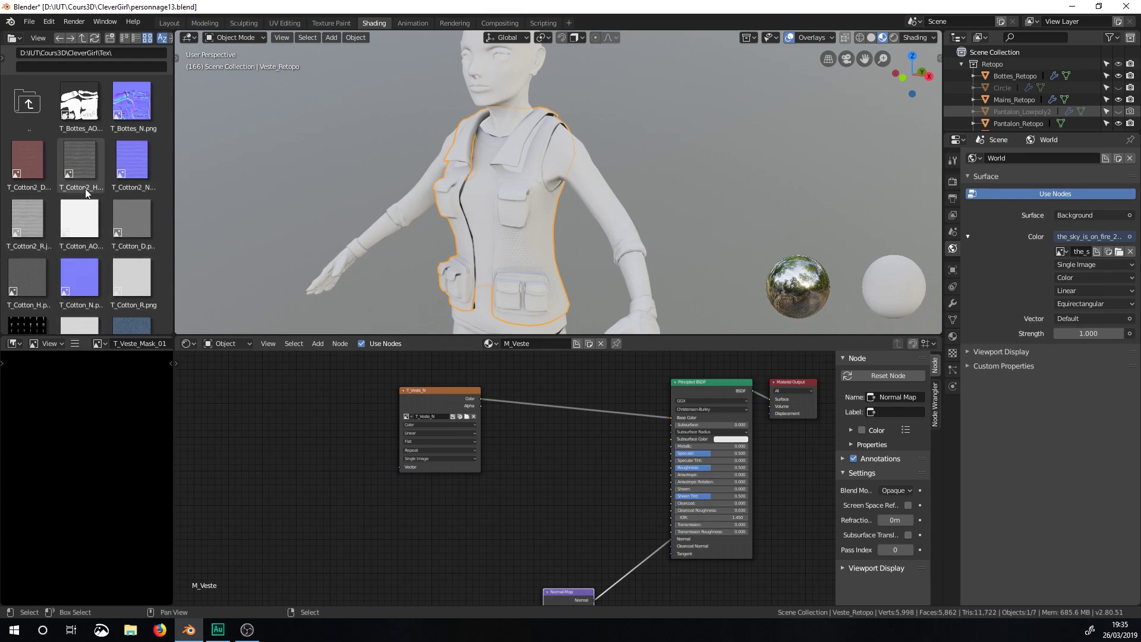
Step: Look through the texture folder, bring up the CC0 Textures site beside Blender, show all its textures, and close the browser
scroll(92, 246, "down", 1)
scroll(94, 242, "down", 3)
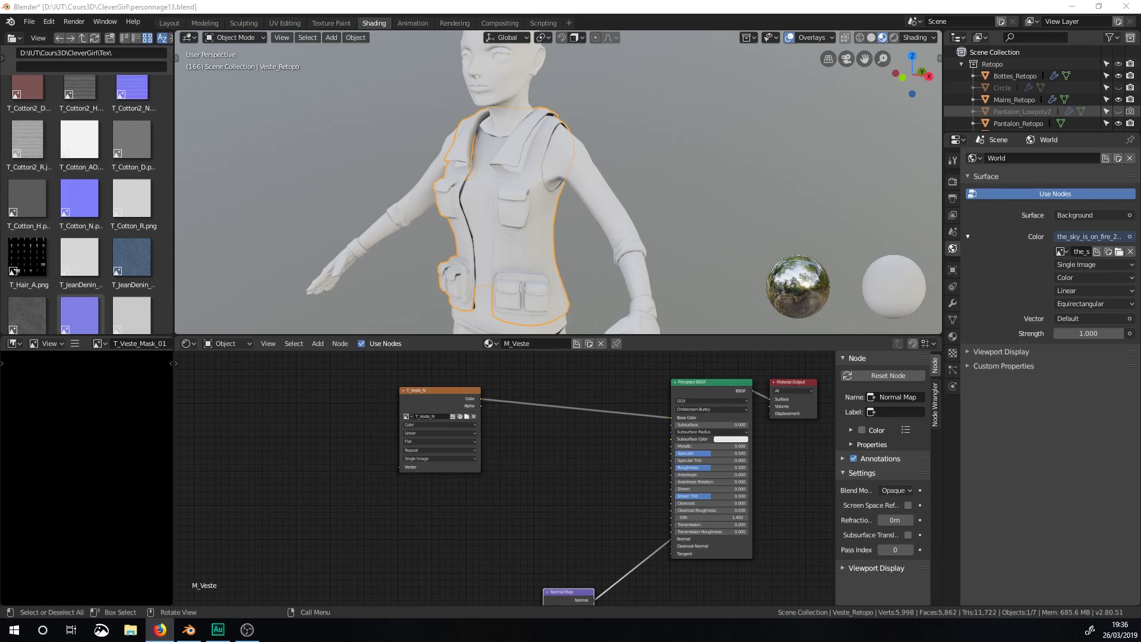
key("super+Right")
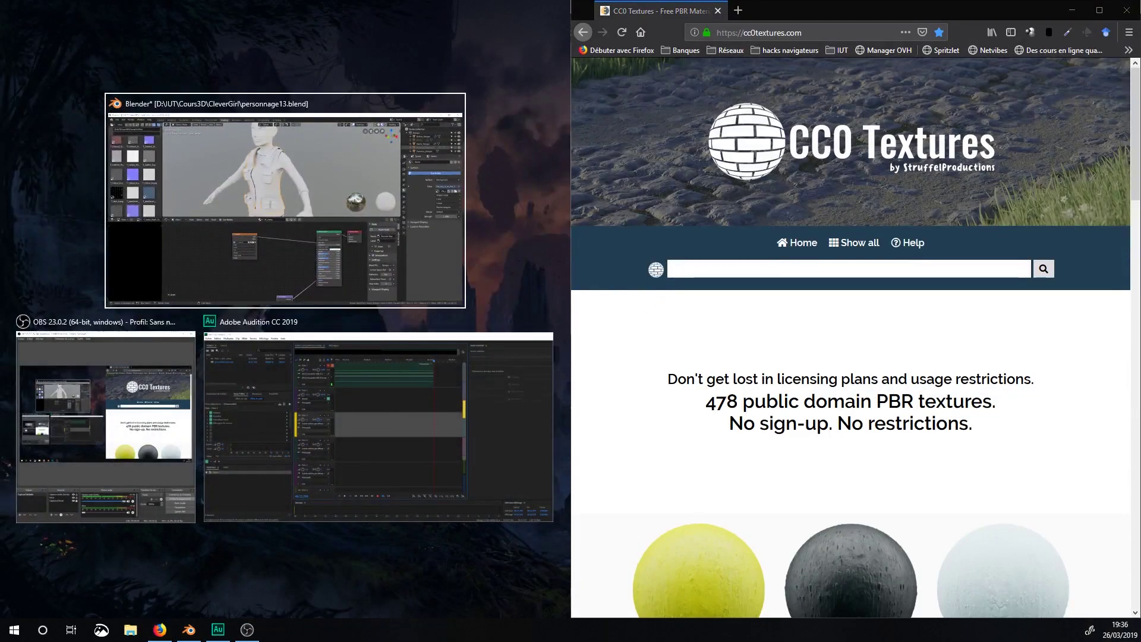
key("Return")
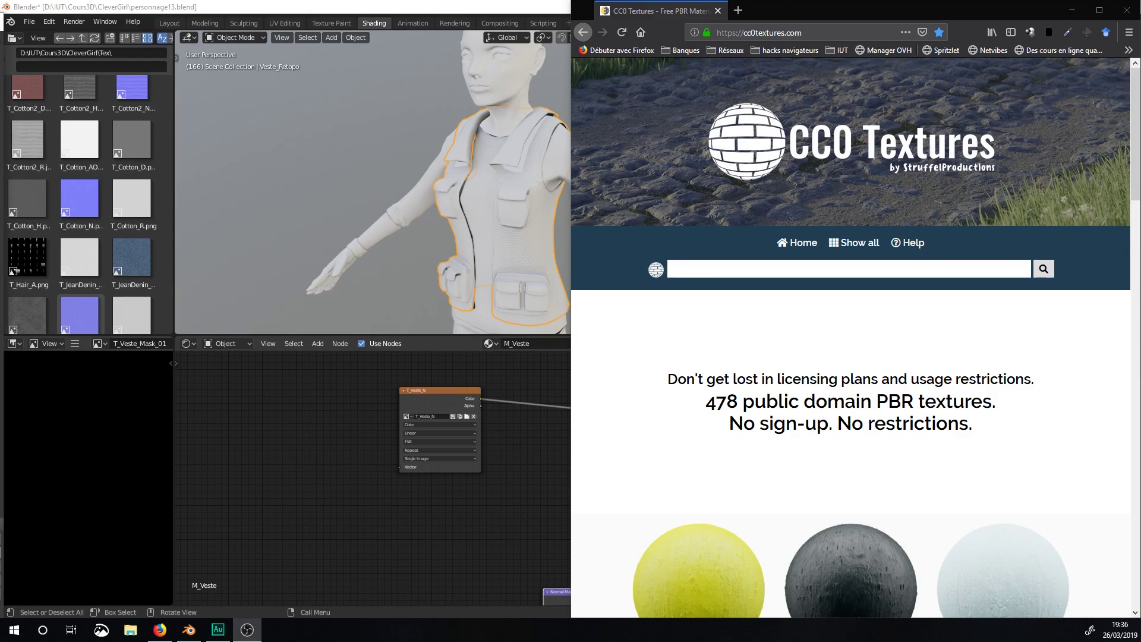
left_click(859, 249)
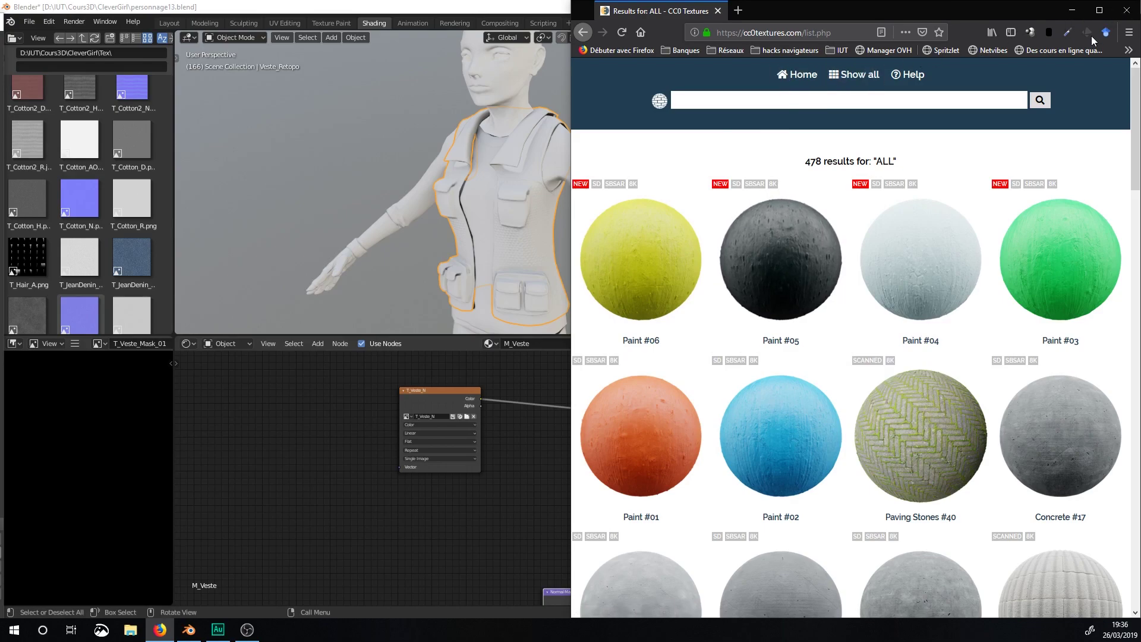
left_click(1127, 10)
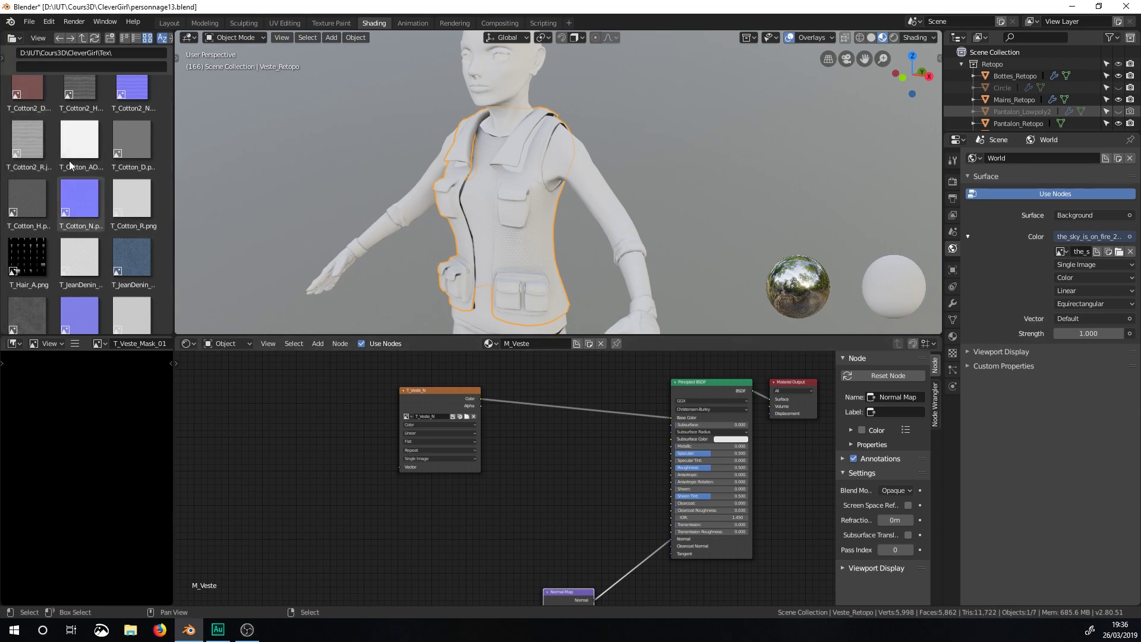
Step: Add the T_Cotton2_D.jpg texture to M_Veste, enlarge the Shader Editor area, and move the new node farther from the existing ones
left_click_drag(25, 89, 230, 428)
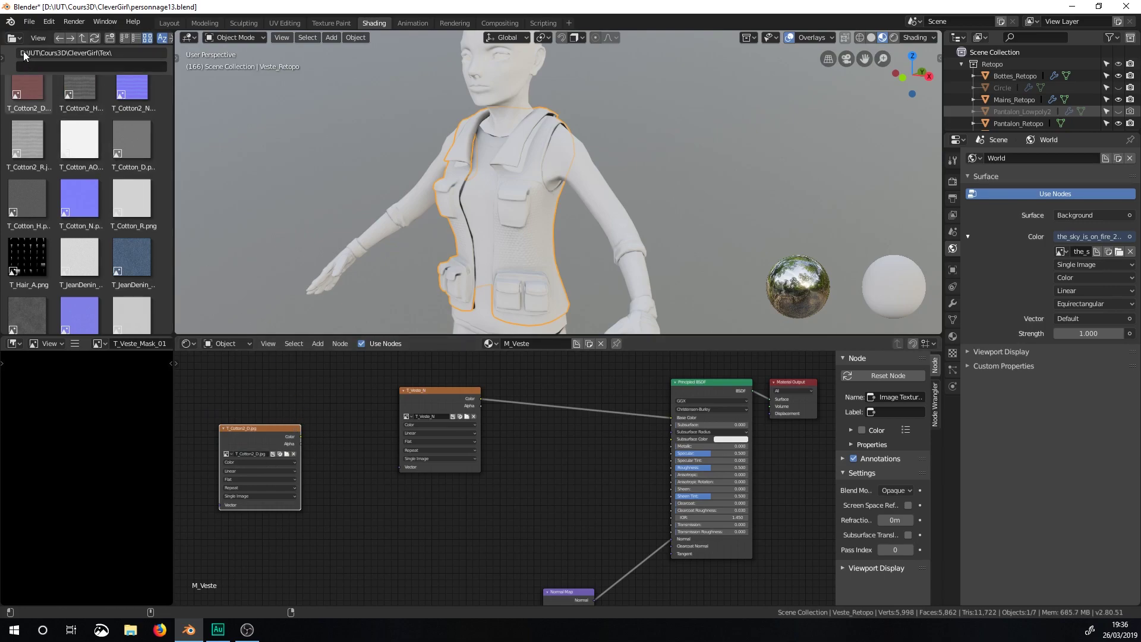
left_click(14, 37)
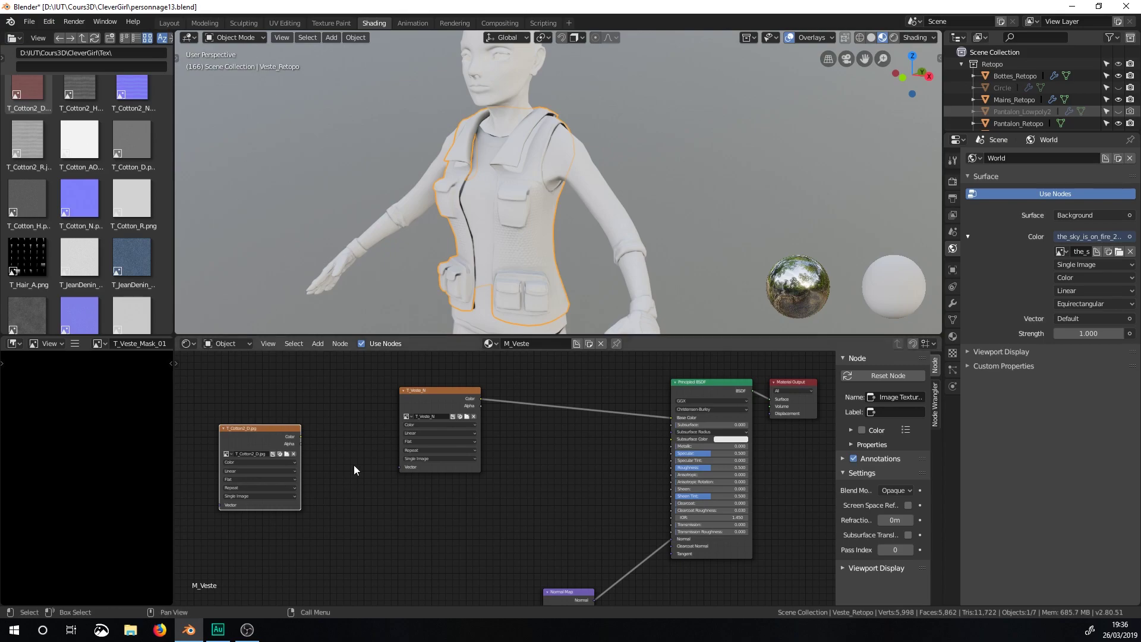
middle_click_drag(380, 483, 477, 391, "ctrl")
left_click_drag(482, 337, 504, 196)
left_click_drag(344, 380, 272, 287)
middle_click_drag(272, 288, 357, 311, "ctrl")
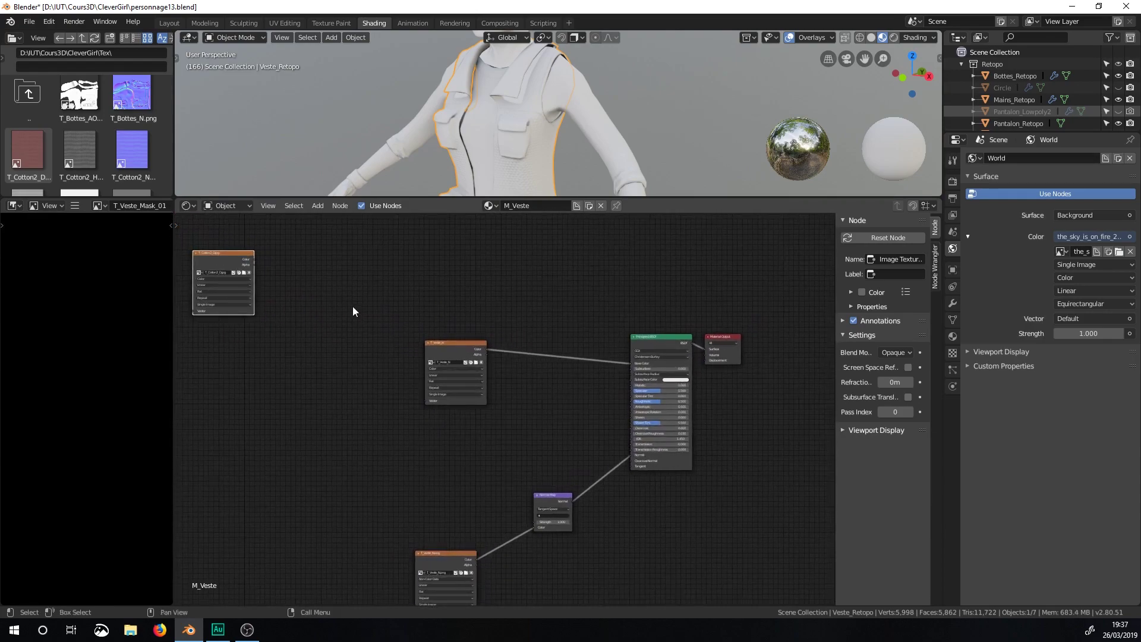
Step: Add the T_Cotton2_N.jpg and T_Cotton2_R.jpg textures and stack them below the T_Cotton2_D.jpg node, with R above N
left_click_drag(141, 138, 229, 381)
scroll(77, 101, "down", 2)
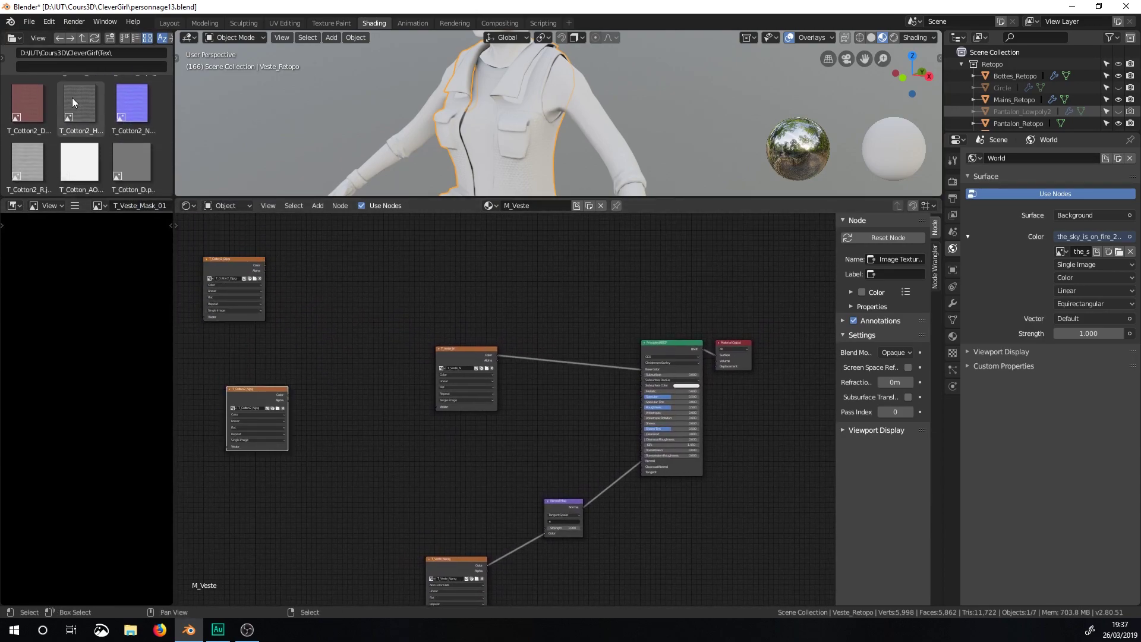
left_click_drag(23, 163, 234, 345)
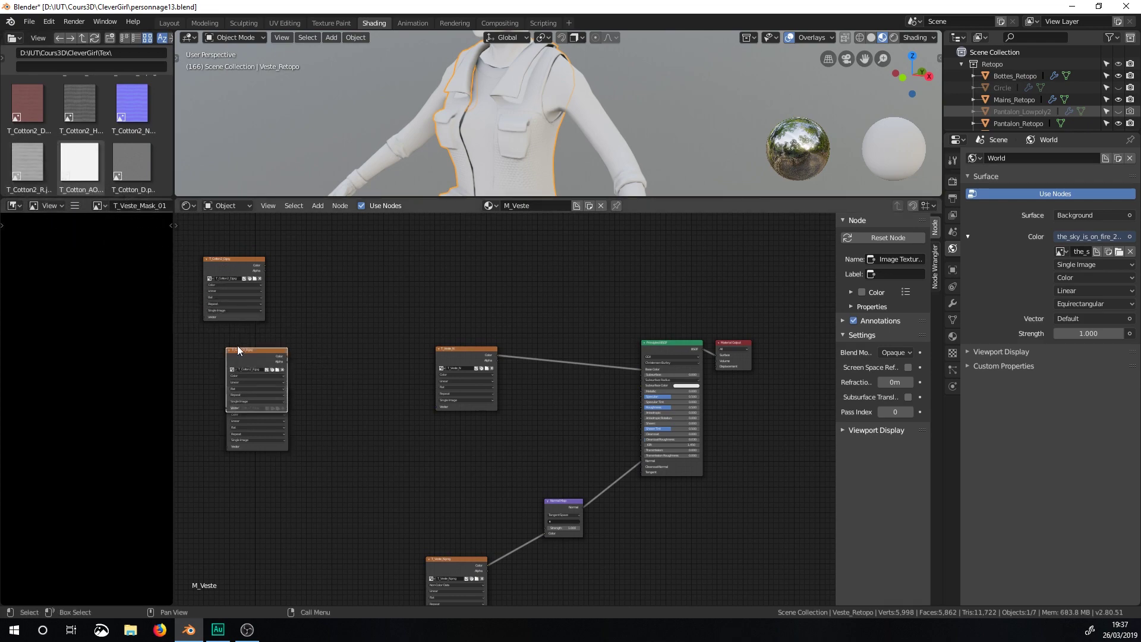
left_click_drag(265, 448, 261, 497)
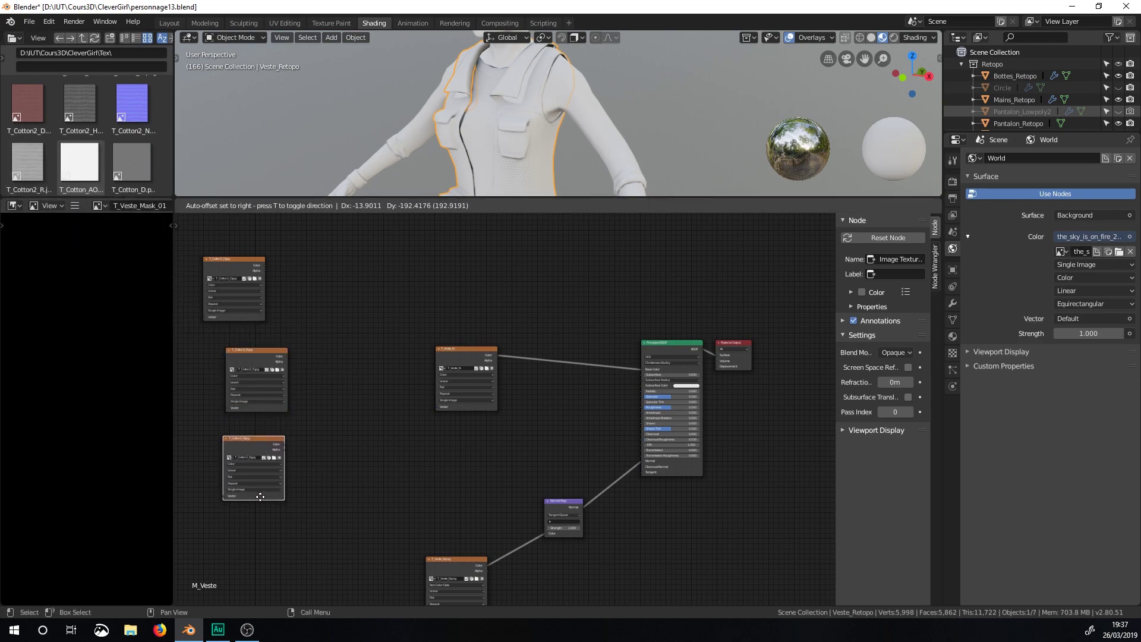
left_click_drag(257, 356, 233, 342)
left_click_drag(255, 436, 234, 408)
Step: Add the T_Cotton_D.png, T_Cotton_N.png and T_Cotton_R.png textures and stack them in a column below the Cotton2 nodes
scroll(155, 148, "down", 3)
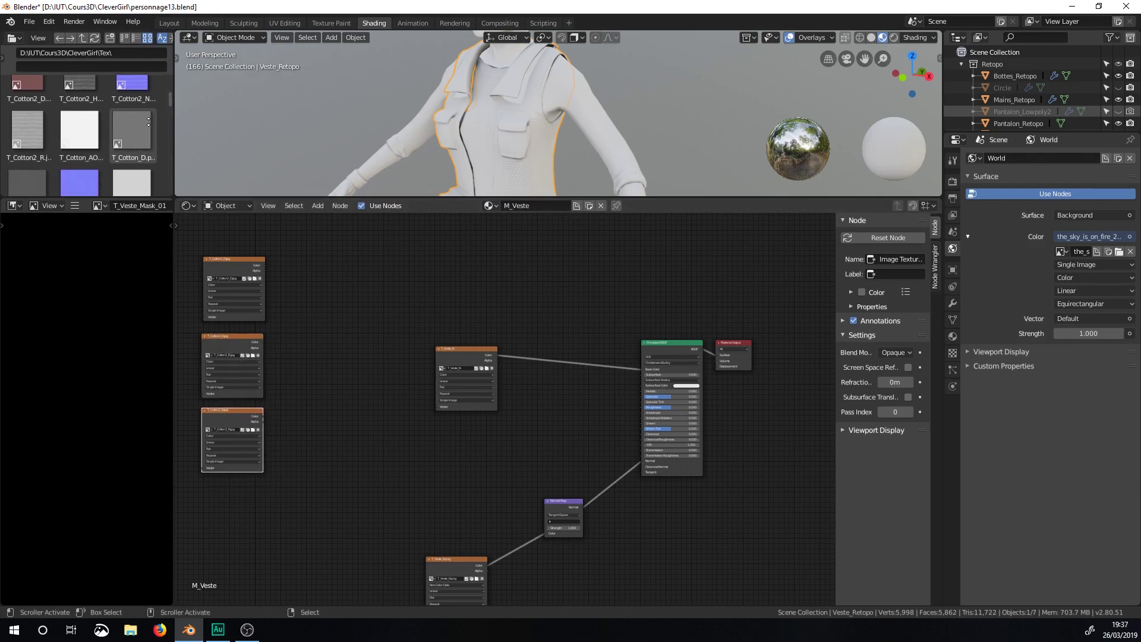
left_click_drag(131, 89, 250, 573)
left_click_drag(79, 142, 334, 588)
left_click_drag(131, 143, 336, 511)
middle_click_drag(398, 476, 464, 233)
left_click_drag(425, 362, 313, 512)
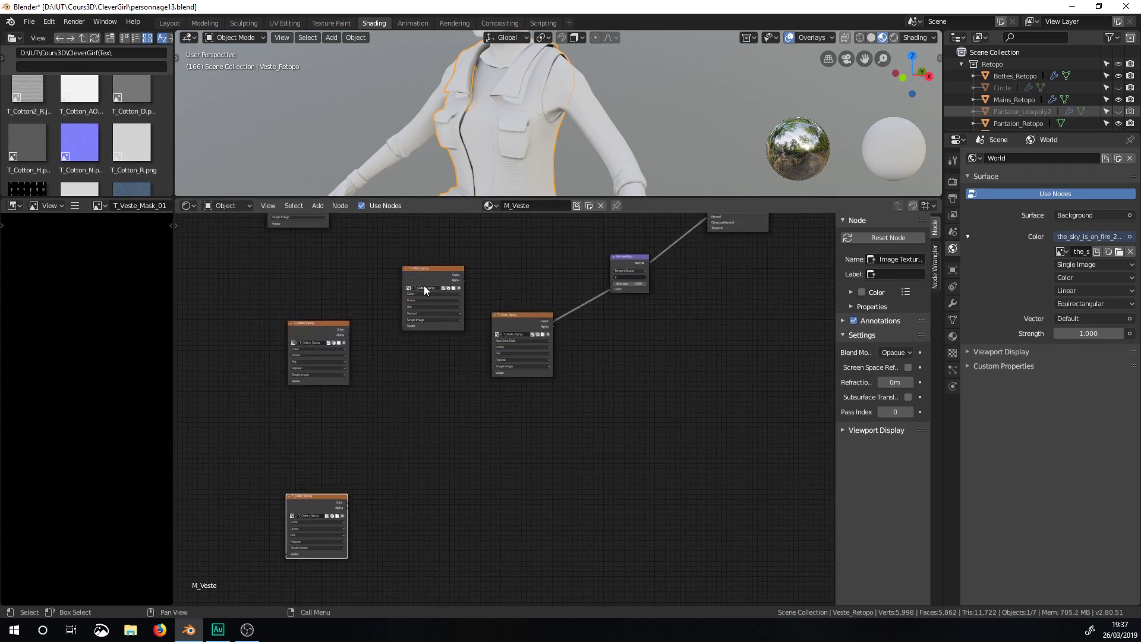
left_click_drag(422, 290, 302, 428)
scroll(529, 351, "up", 2)
scroll(543, 324, "down", 1)
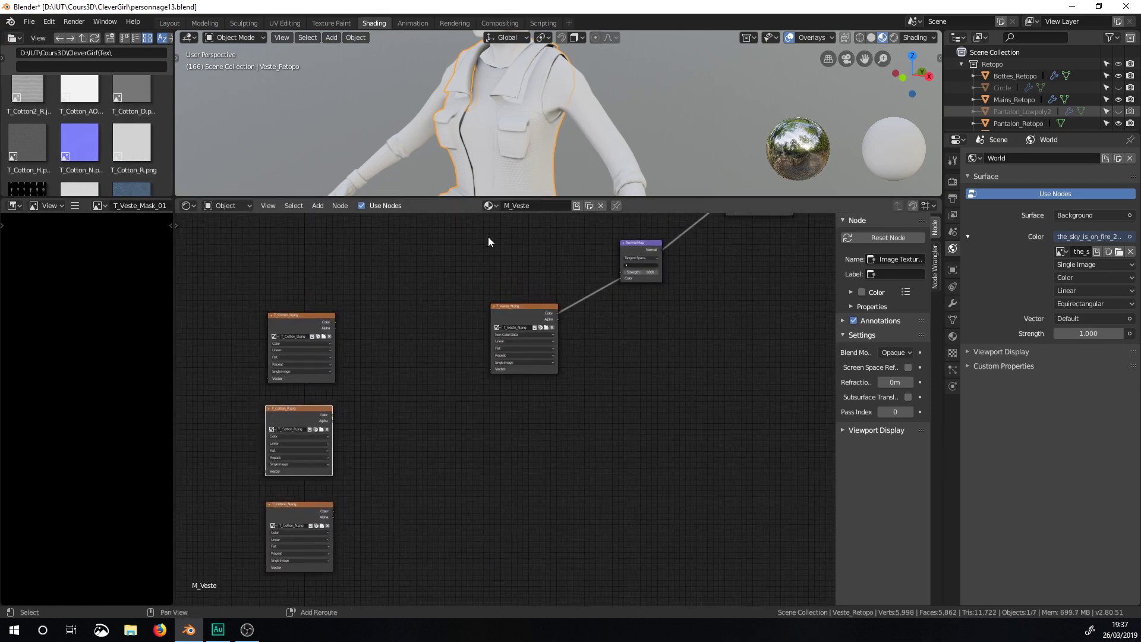
Step: Add a red RGB input node between the Cotton2 textures and the T_Veste_N texture node
middle_click_drag(480, 340, 502, 516)
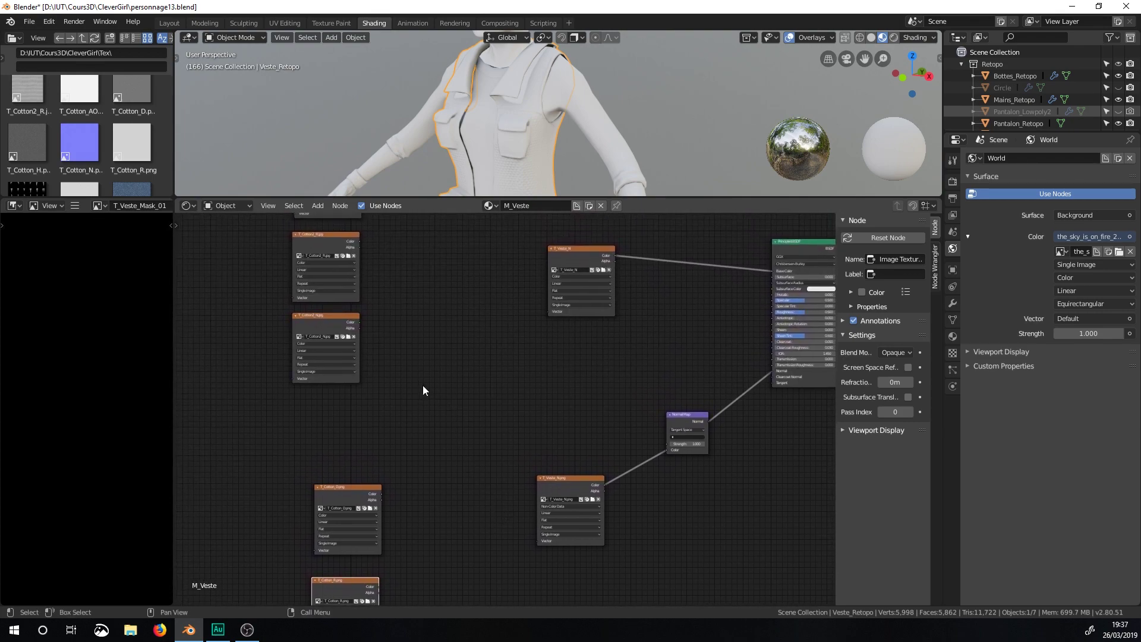
key("shift+a")
mouse_move(417, 330)
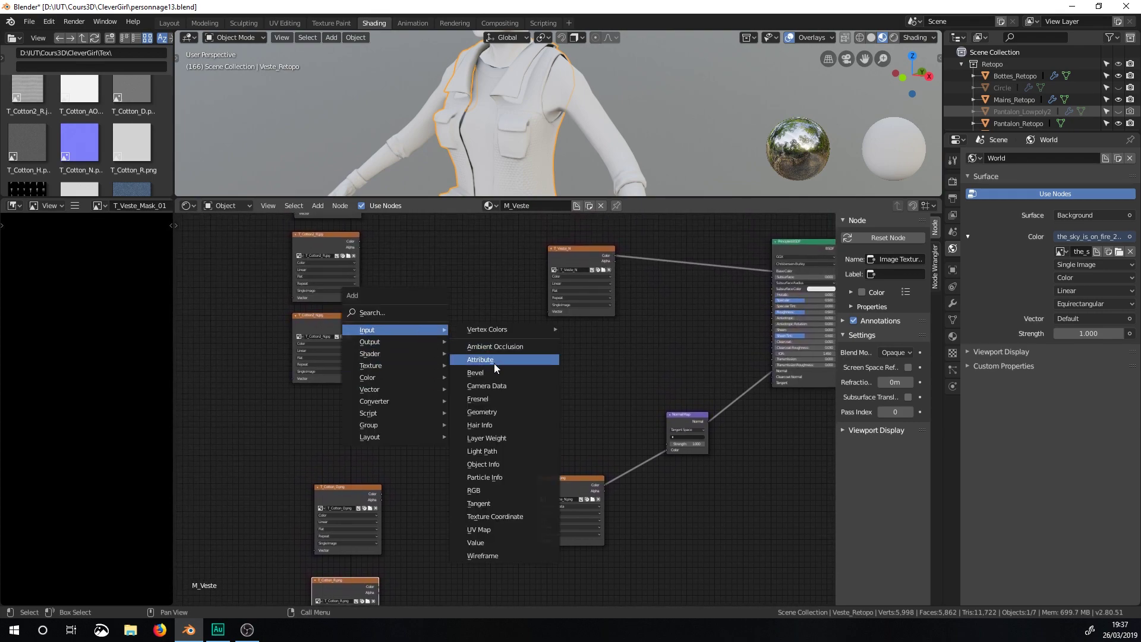
left_click(488, 490)
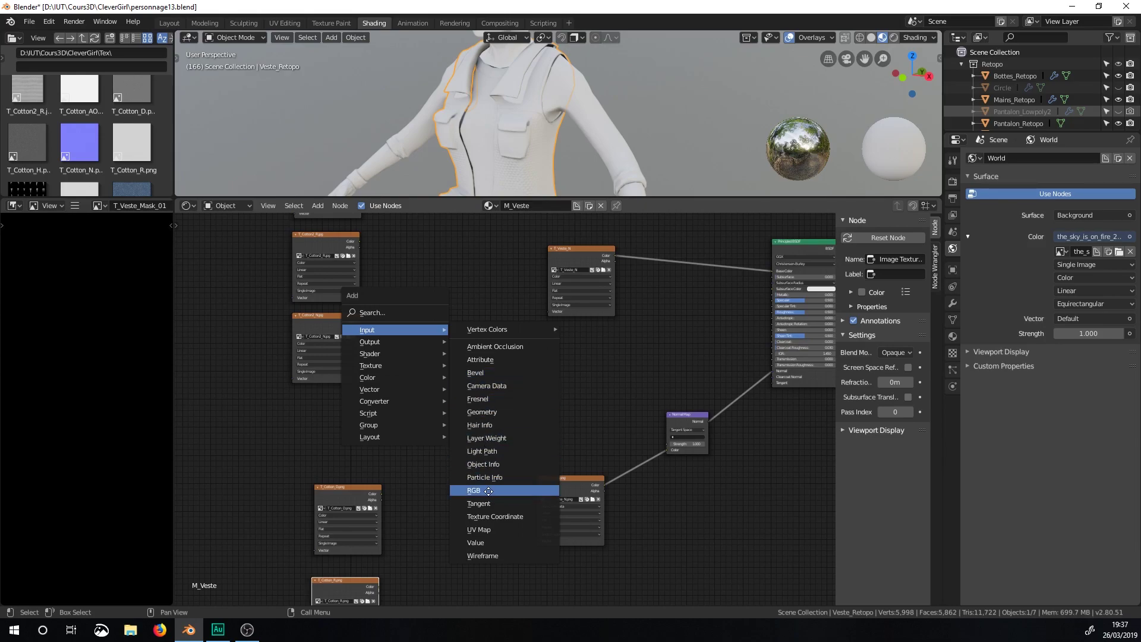
left_click(412, 284)
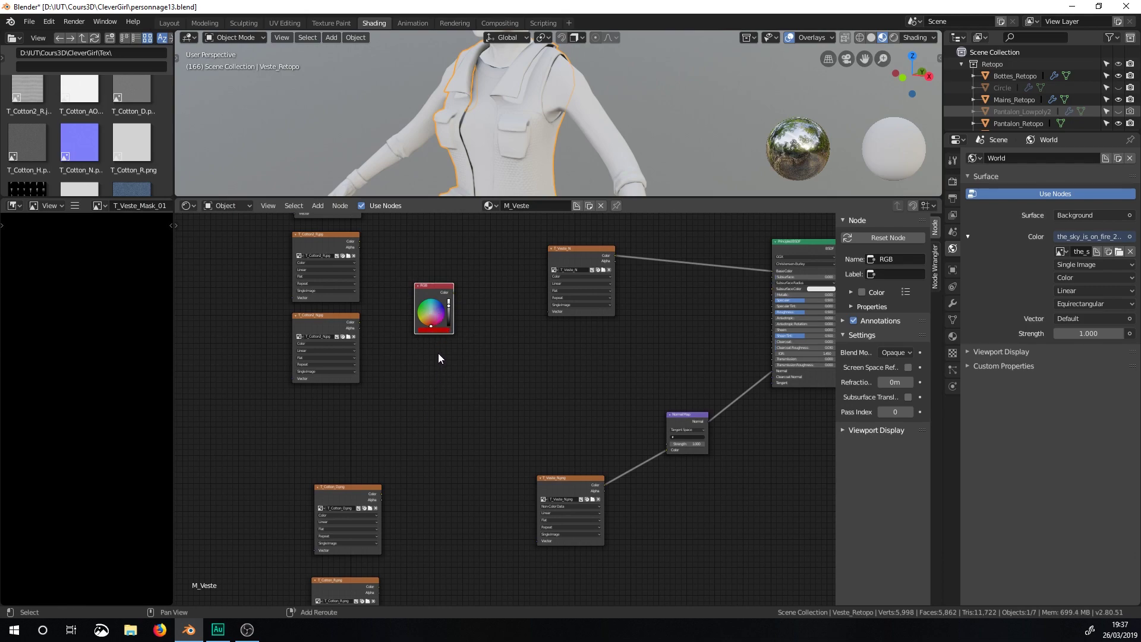
Step: Add a second RGB input node below the red one and set its color to green
key("shift+a")
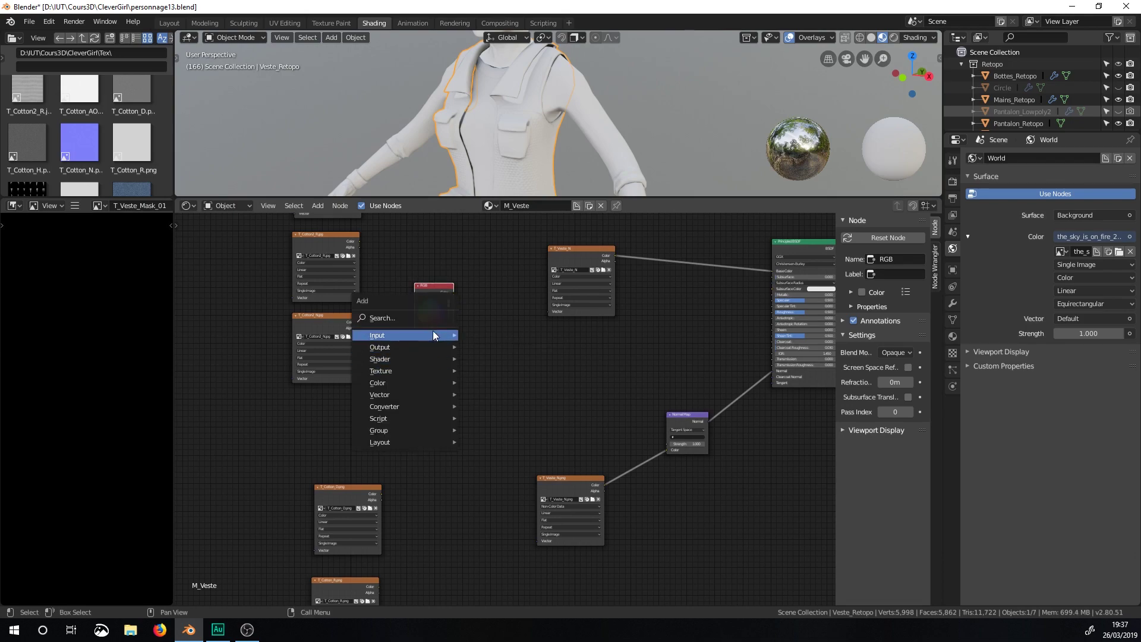
mouse_move(433, 332)
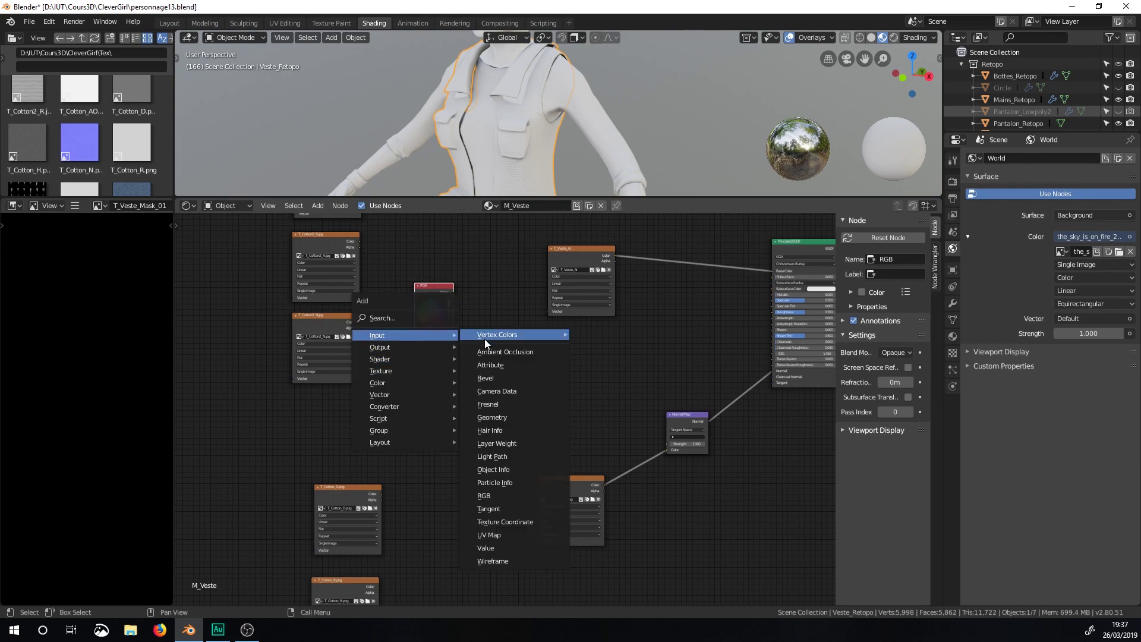
left_click(496, 494)
left_click_drag(443, 393, 433, 385)
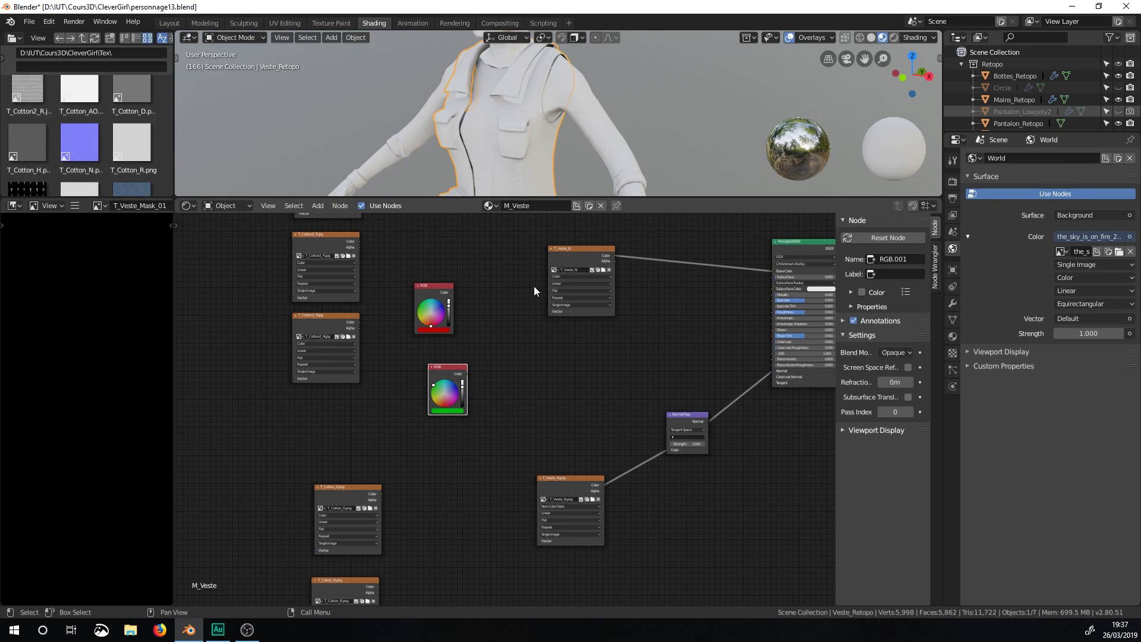
Step: Add a MixRGB node and connect the red RGB node to Color1 and the green one to Color2
key("shift+a")
mouse_move(522, 343)
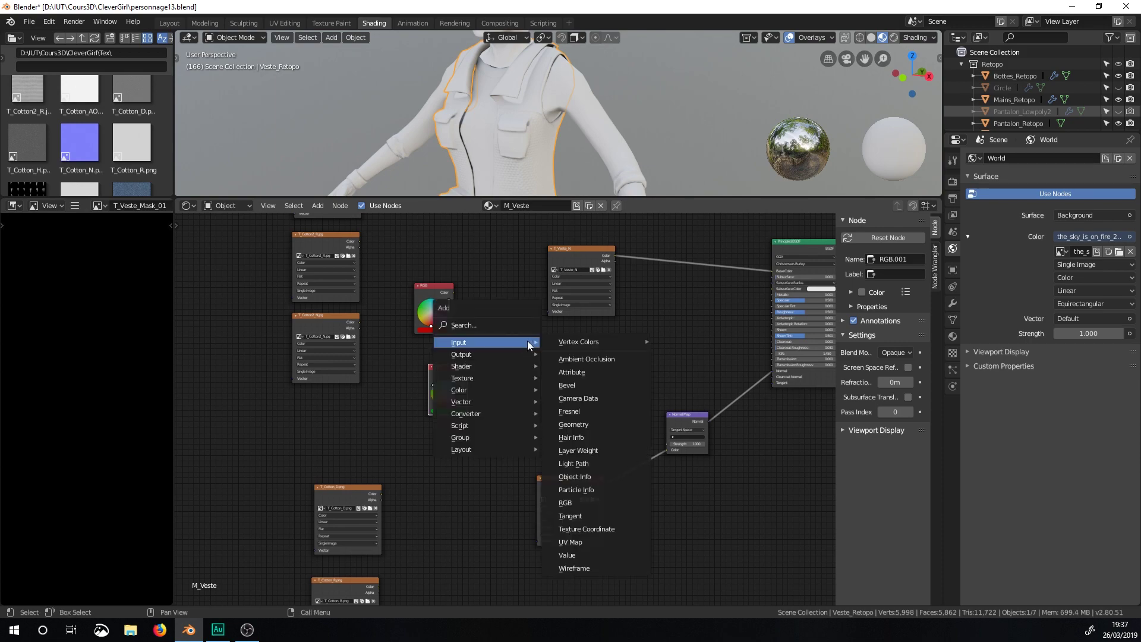
mouse_move(487, 389)
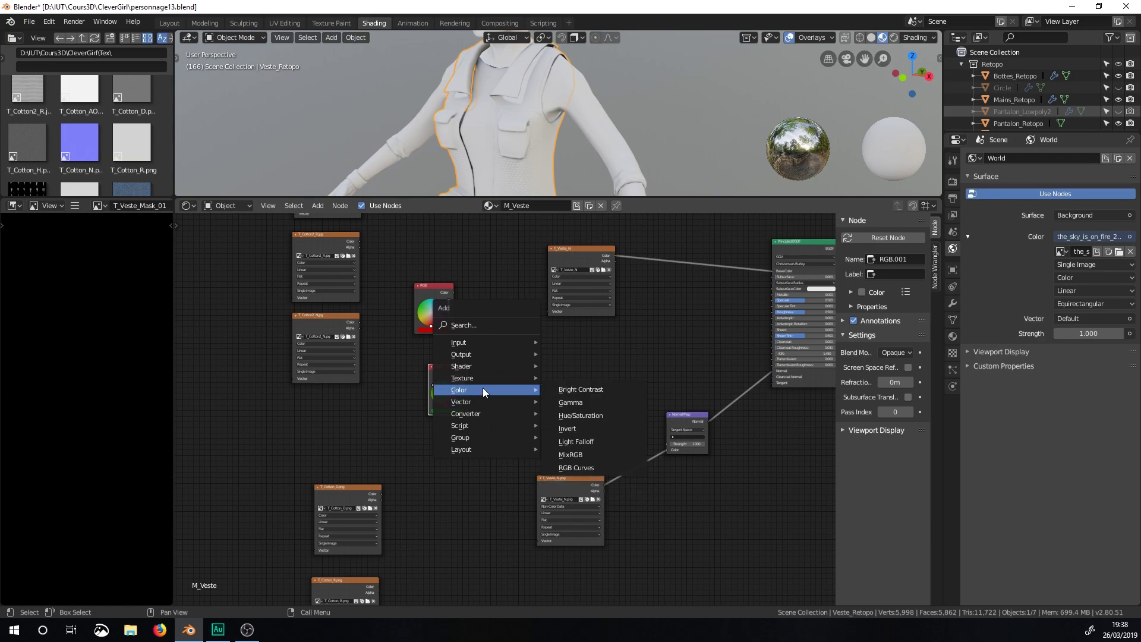
left_click(580, 455)
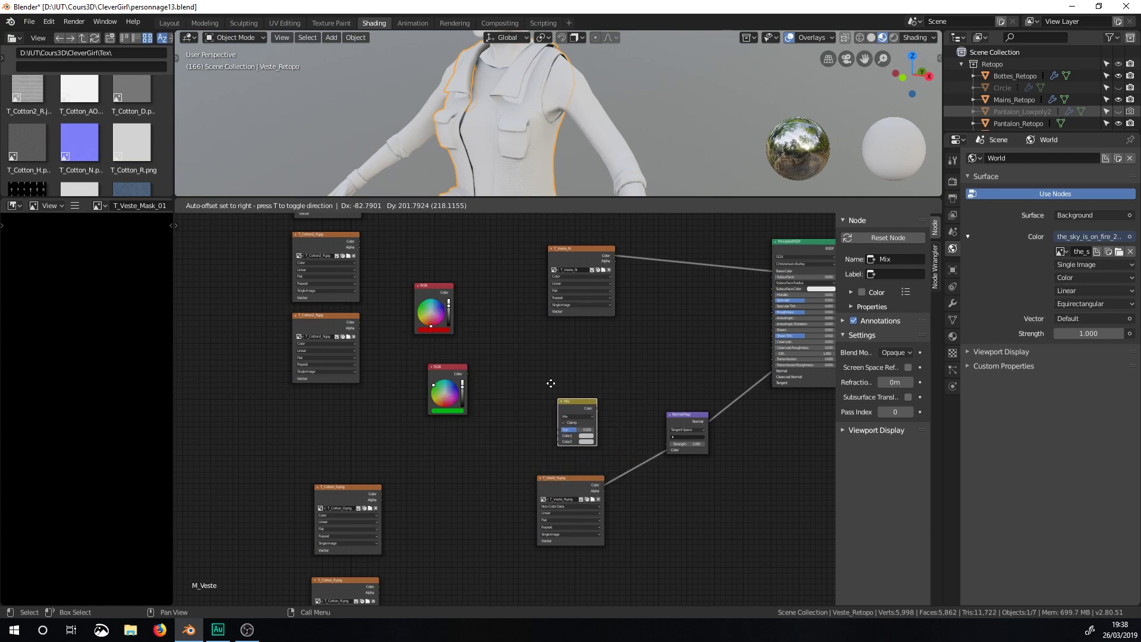
left_click(490, 300)
left_click_drag(459, 292, 491, 336)
left_click_drag(465, 374, 492, 341)
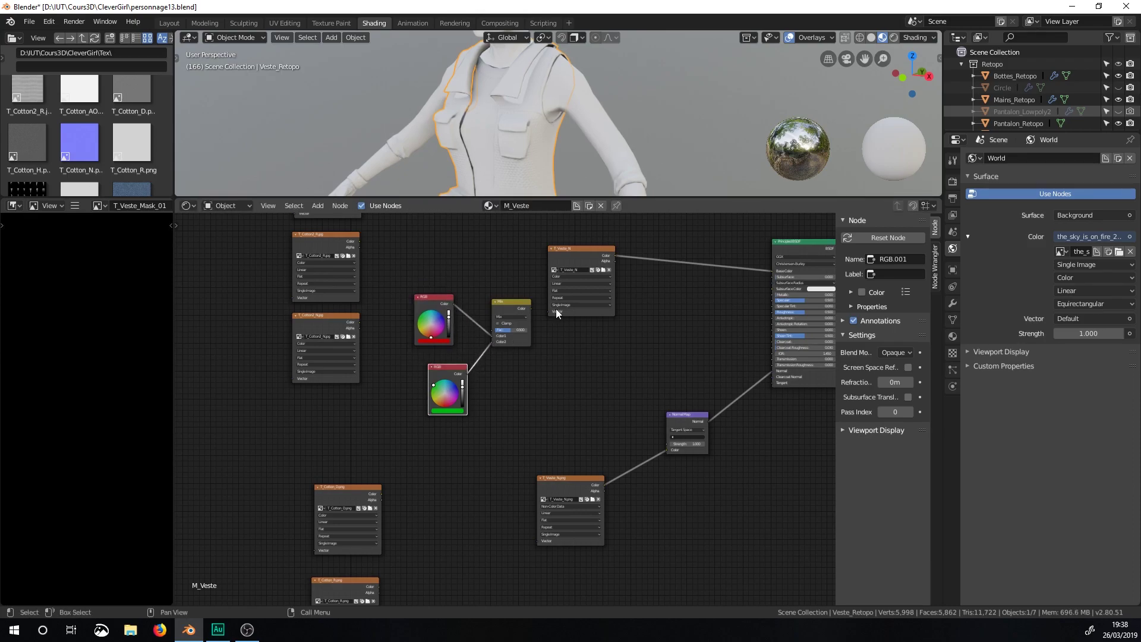
Step: Preview the Mix node's output on the vest, setting its Fac first to 1.000 and finally to 0.000
left_click(514, 304, "ctrl+shift")
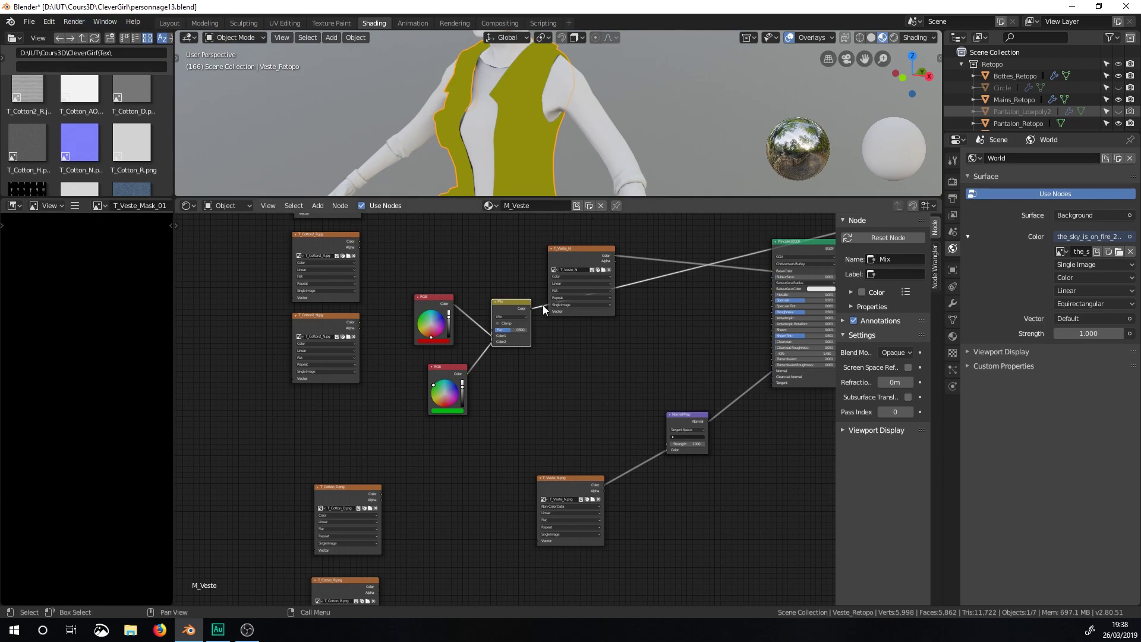
scroll(522, 317, "up", 2)
left_click_drag(509, 320, 541, 324)
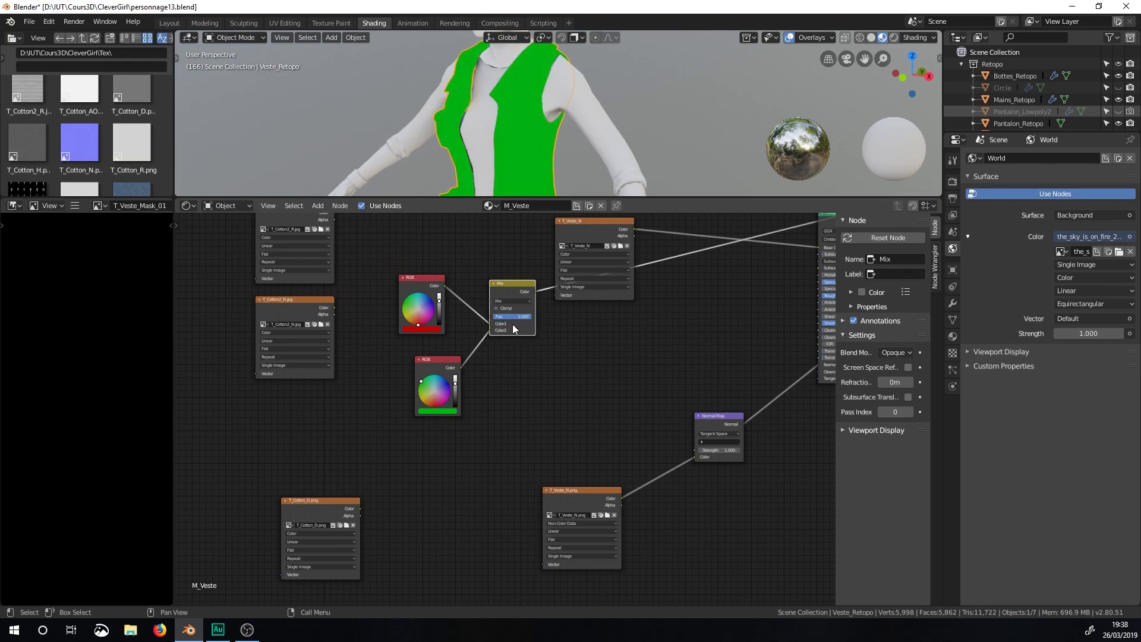
left_click_drag(508, 318, 483, 329)
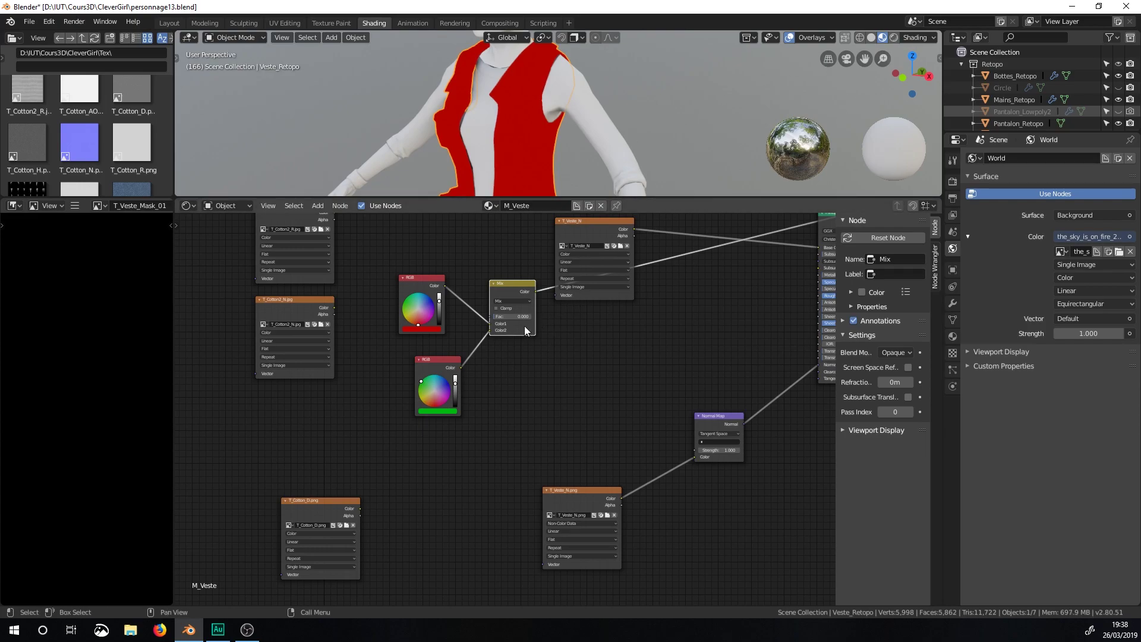
Step: Restore the Principled BSDF as the material's output and connect the Mix color to its Base Color, moving the T_Veste_N node aside
middle_click_drag(675, 144, 576, 135)
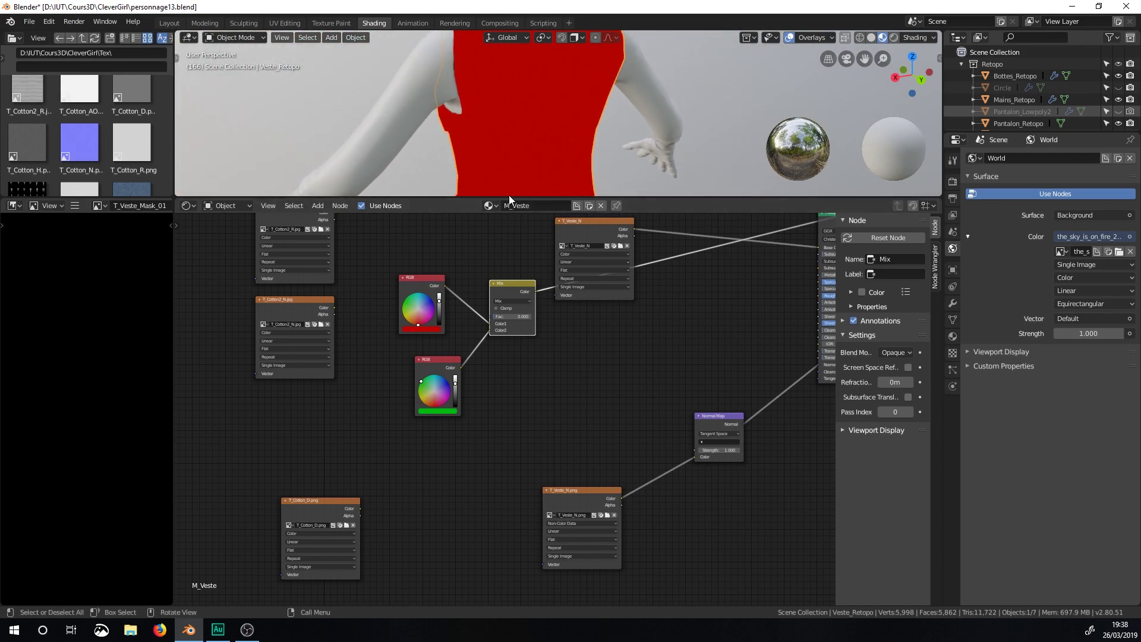
left_click(826, 218, "ctrl+shift")
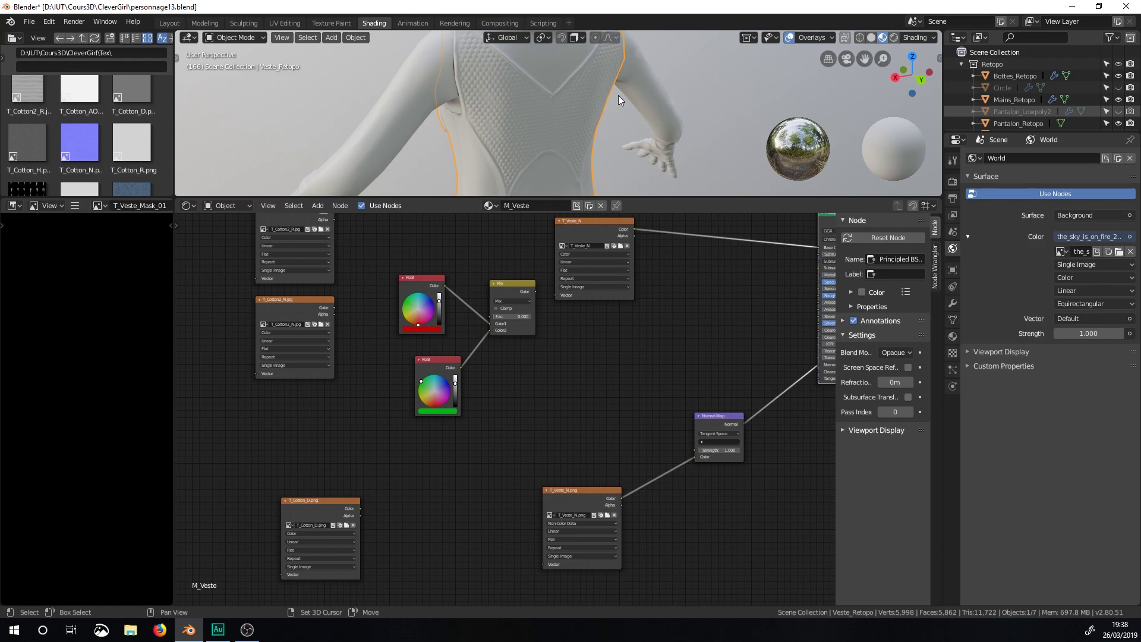
middle_click_drag(623, 94, 579, 155)
middle_click_drag(695, 282, 644, 334)
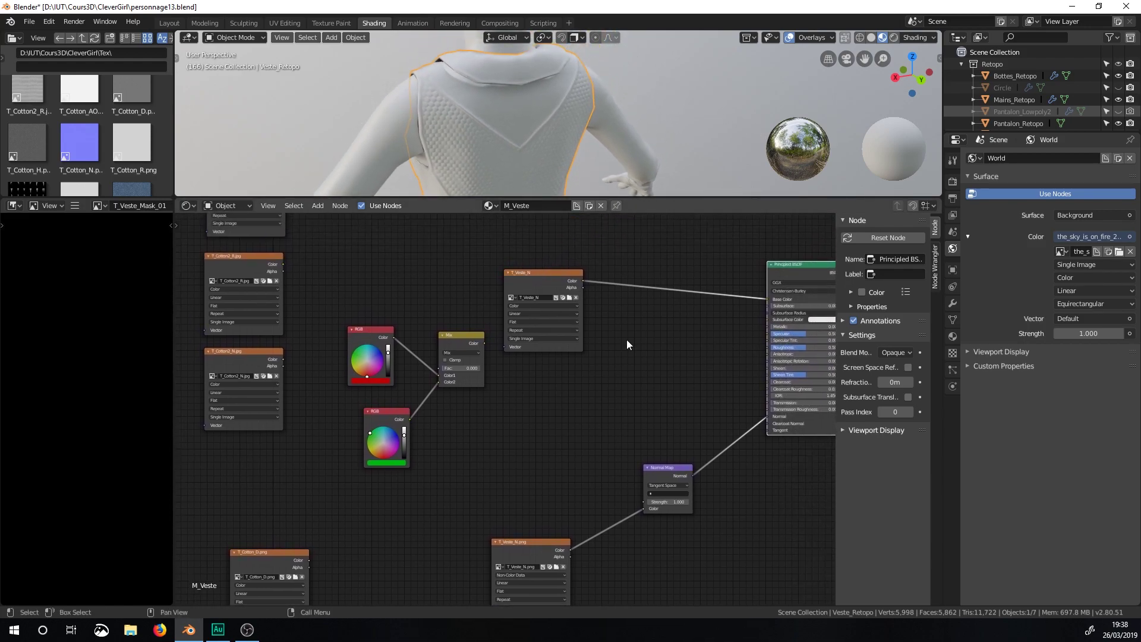
left_click_drag(485, 343, 766, 298)
left_click_drag(554, 279, 599, 246)
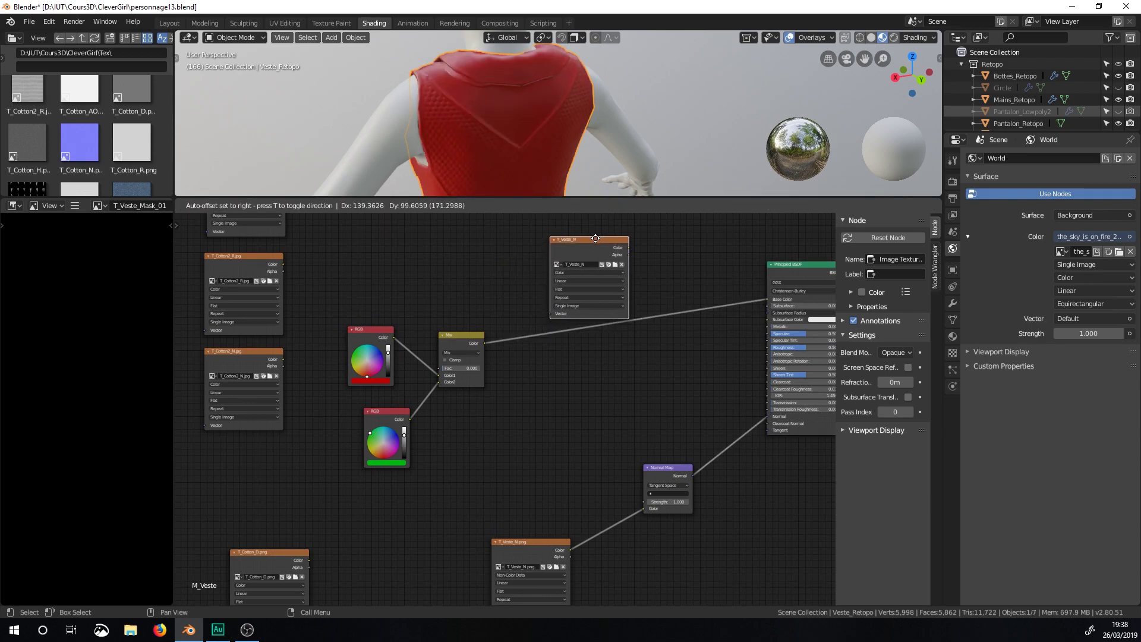
middle_click_drag(516, 115, 557, 100)
scroll(600, 90, "up", 4)
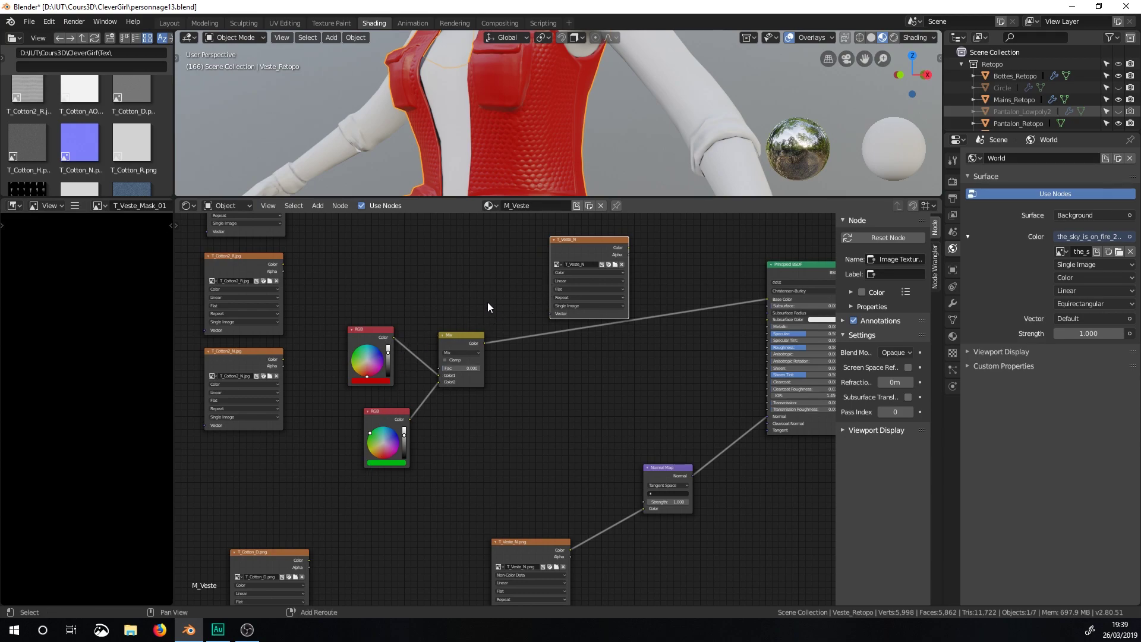
Step: Add an Image Texture node above the Mix node, beside the T_Veste_N node
key("shift+a")
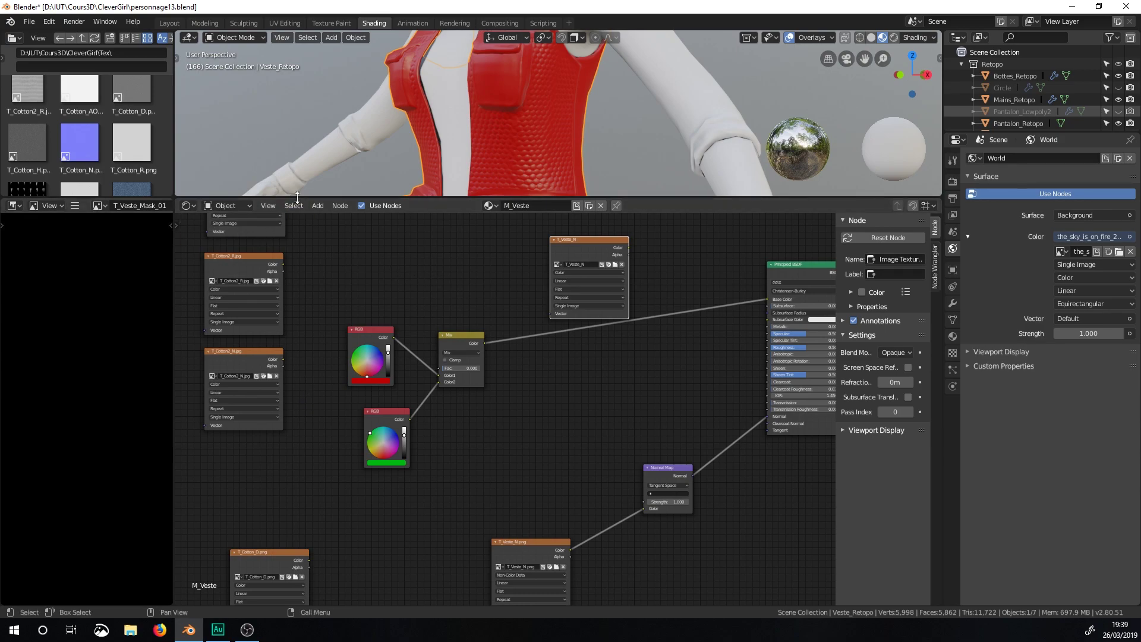
left_click(317, 206)
mouse_move(340, 206)
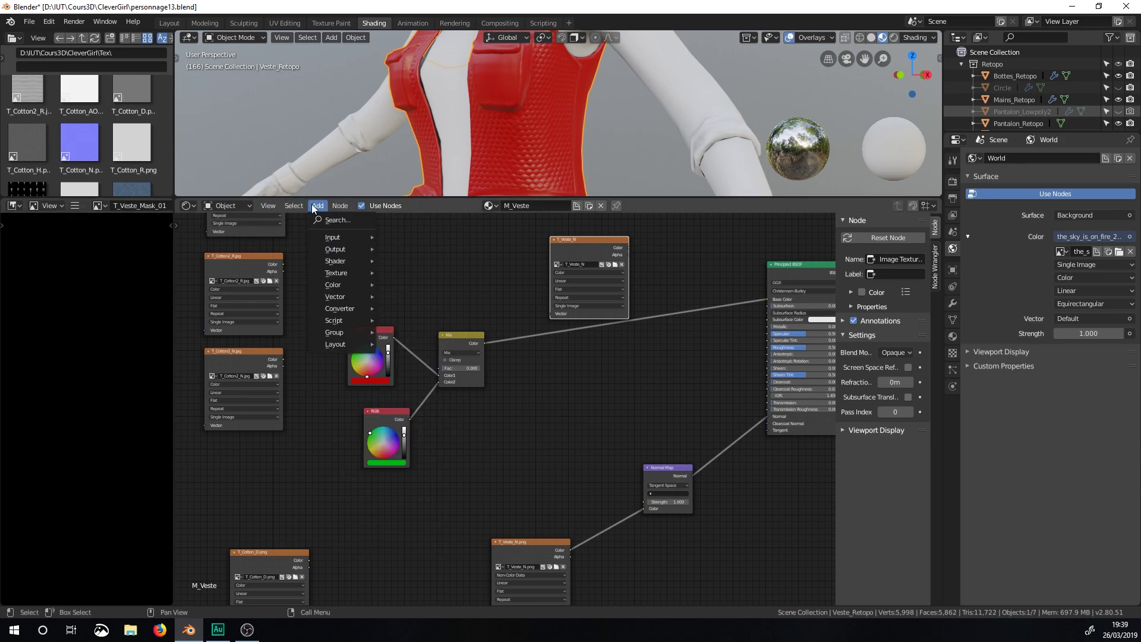
mouse_move(351, 273)
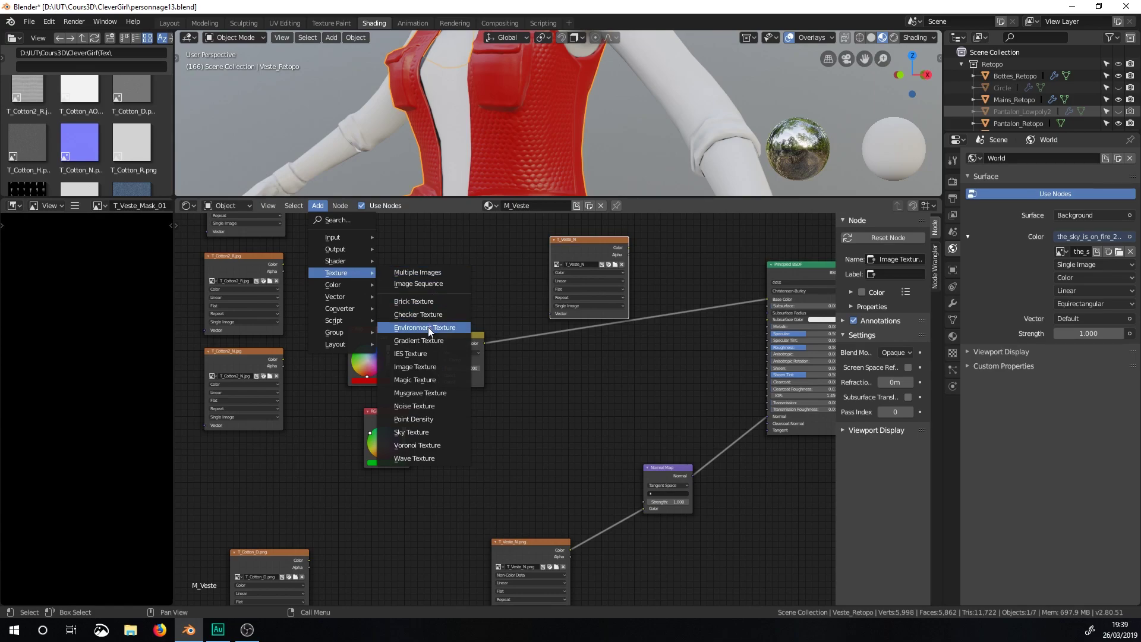
left_click(416, 367)
left_click(438, 237)
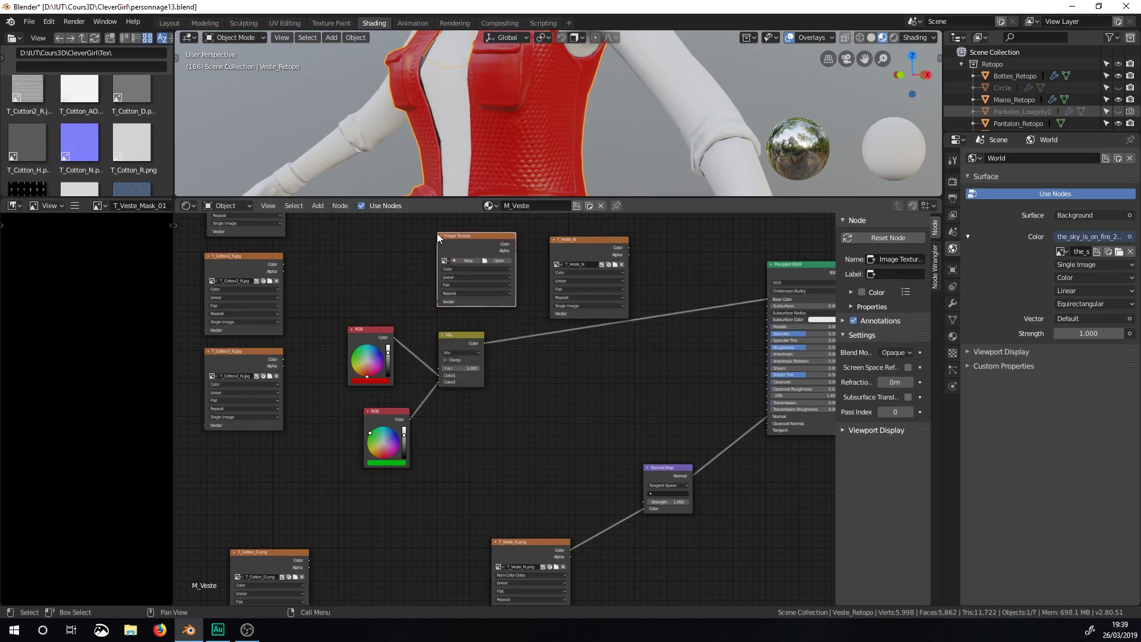
Step: Create a 4098 x 4098 px image named T_veste_mask_01 in the new node and connect its Color to the Mix node's Fac
left_click(468, 260)
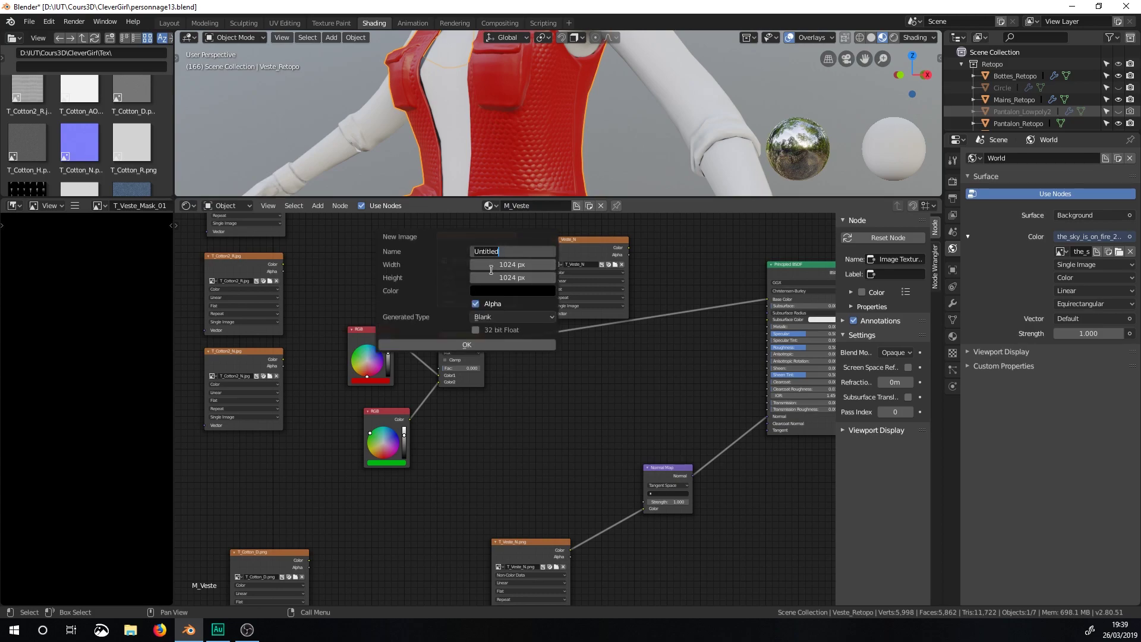
type("t")
type("T_Cotton2_")
key("BackSpace")
key("BackSpace")
key("BackSpace")
key("BackSpace")
key("BackSpace")
key("BackSpace")
key("BackSpace")
key("BackSpace")
key("BackSpace")
key("BackSpace")
key("BackSpace")
key("BackSpace")
key("BackSpace")
key("BackSpace")
key("BackSpace")
type("T_veste_mask_01")
key("Return")
left_click_drag(490, 265, 520, 300)
type("4098")
key("Return")
left_click(475, 344)
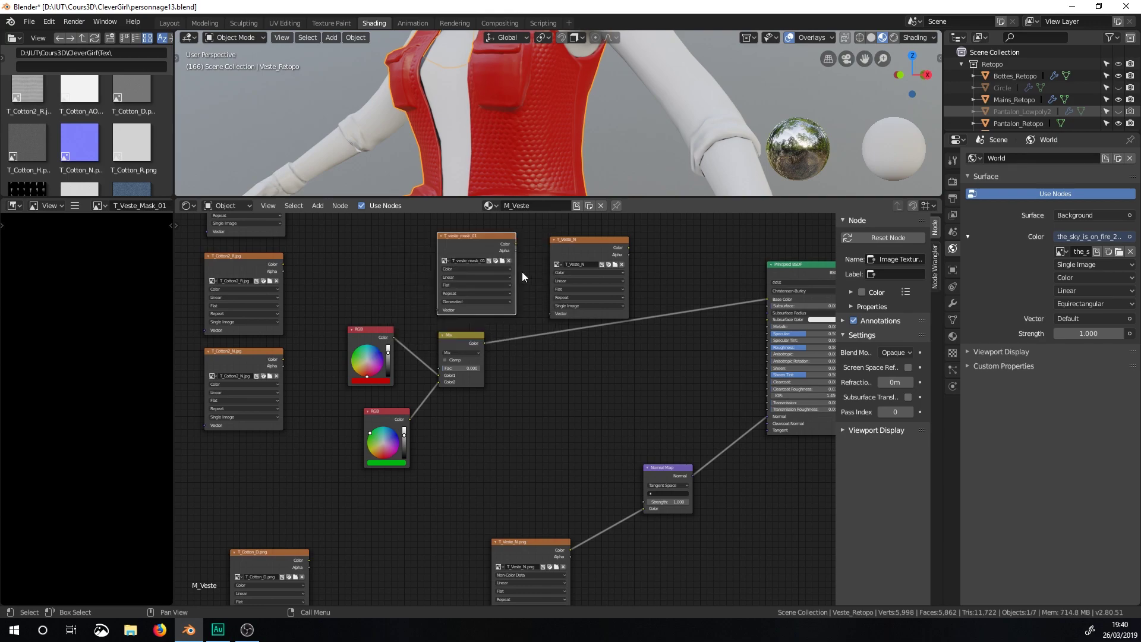
left_click_drag(482, 237, 439, 368)
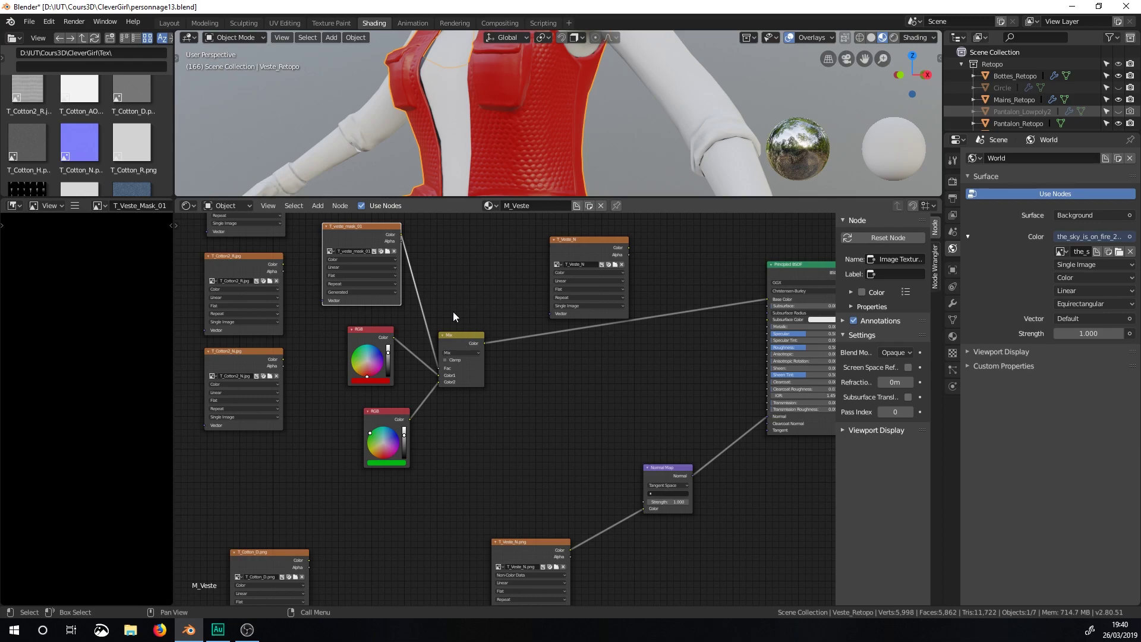
Step: Switch to the Texture Paint workspace, frame the vest and look through the brush, stroke and falloff settings
middle_click_drag(573, 106, 528, 162)
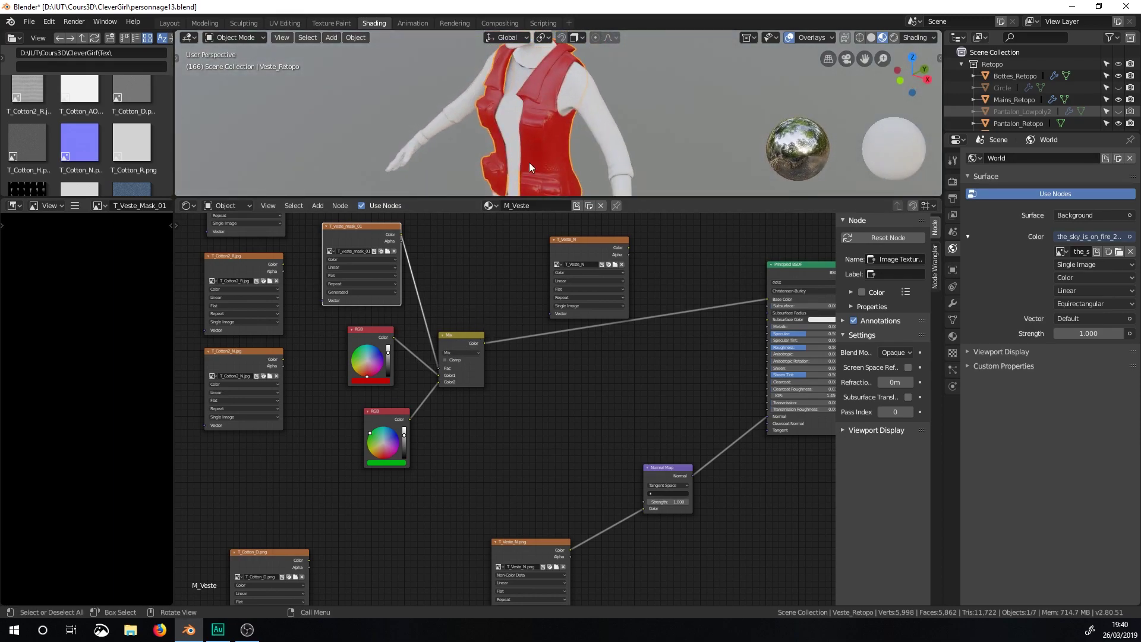
left_click(330, 22)
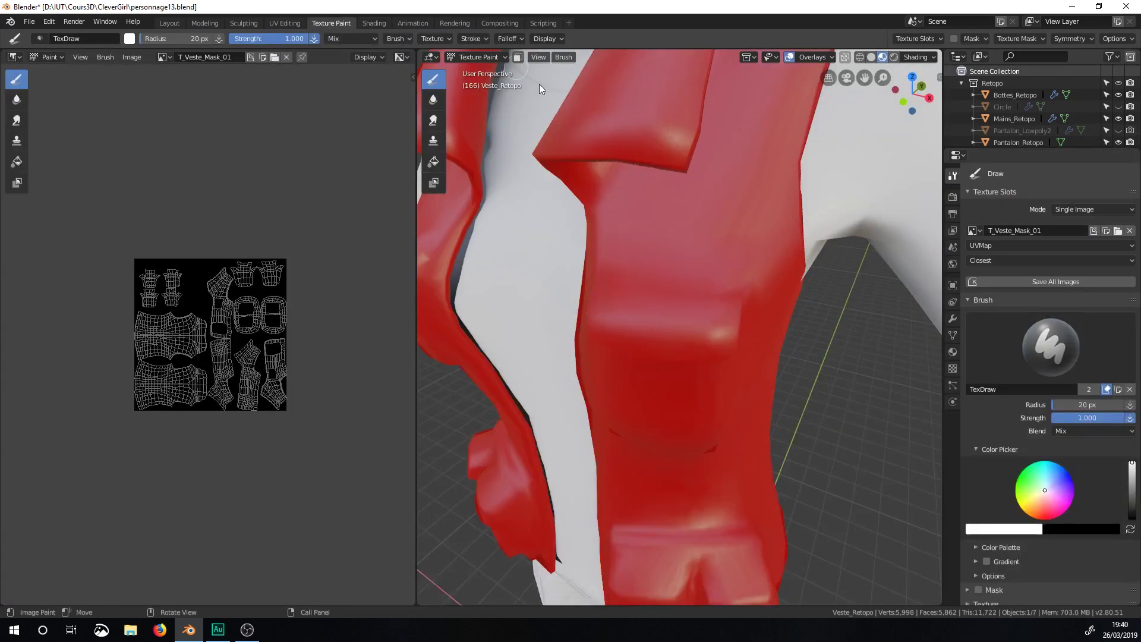
middle_click_drag(626, 327, 479, 327)
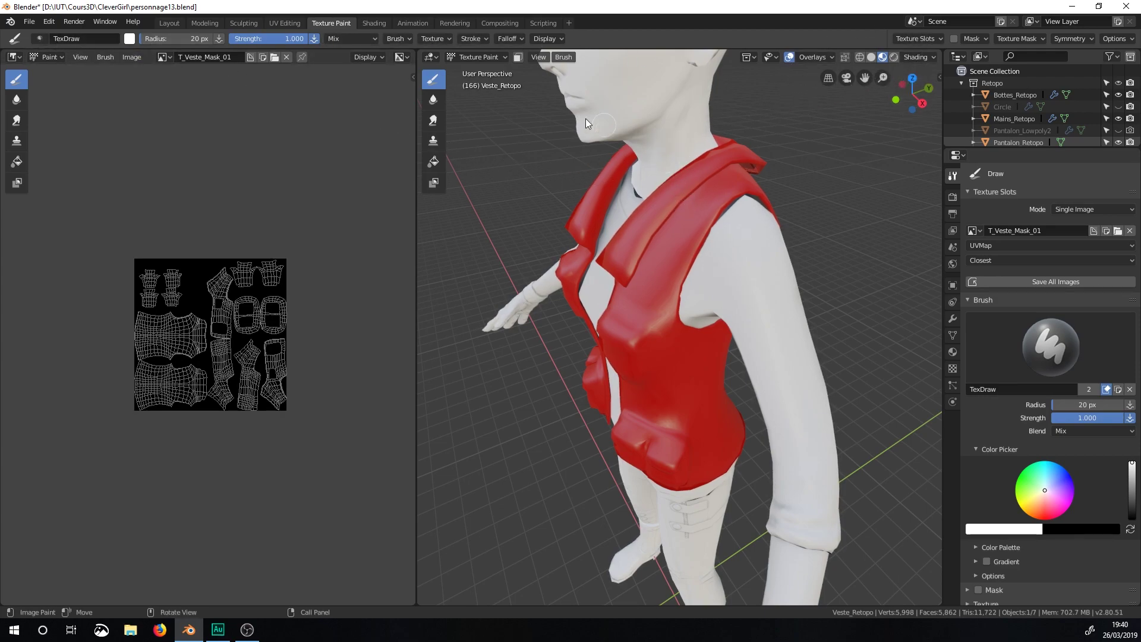
left_click(440, 38)
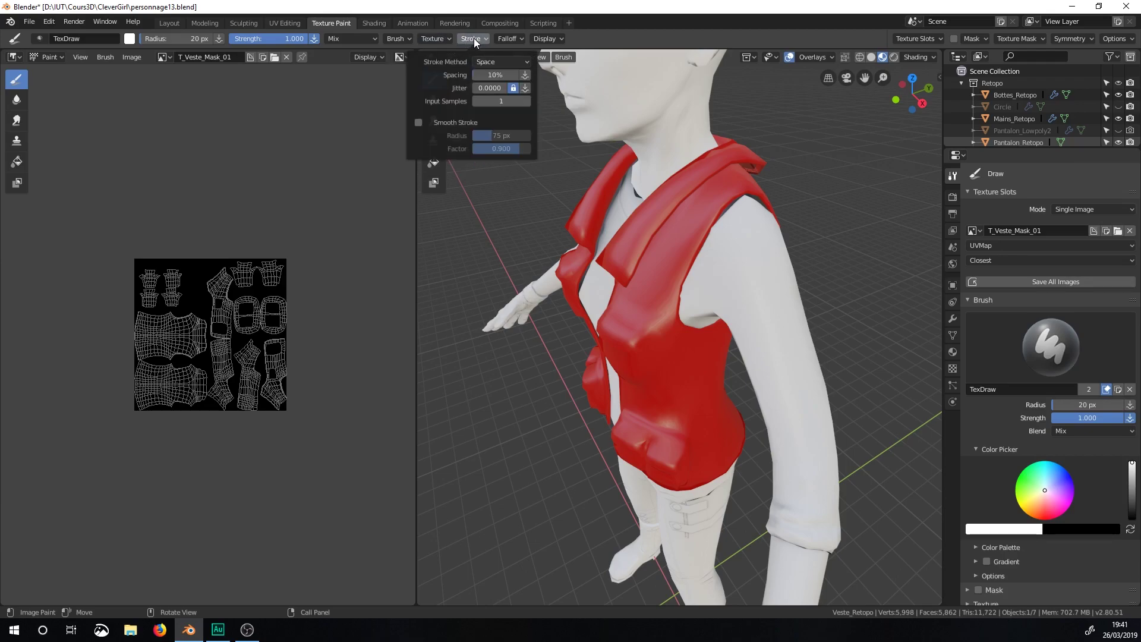
mouse_move(393, 40)
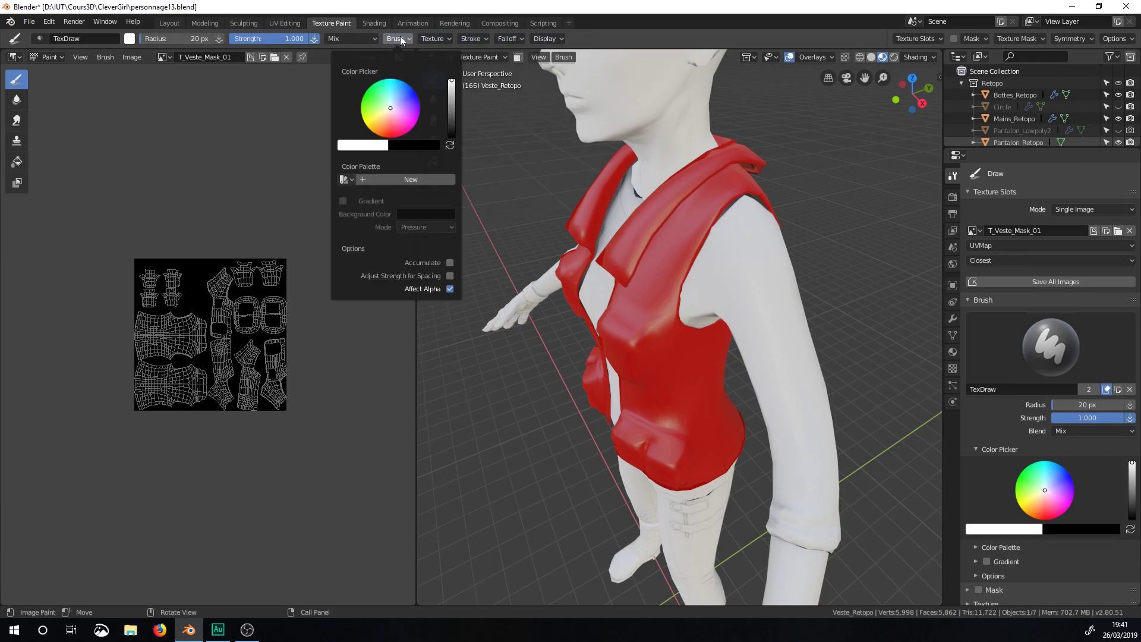
mouse_move(519, 41)
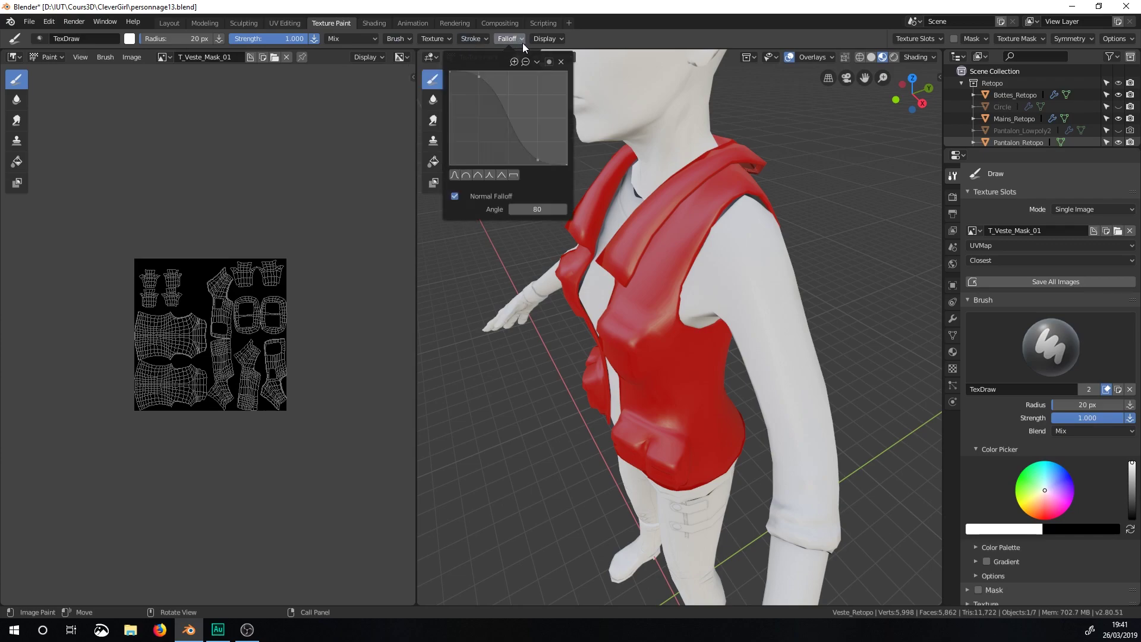
mouse_move(439, 39)
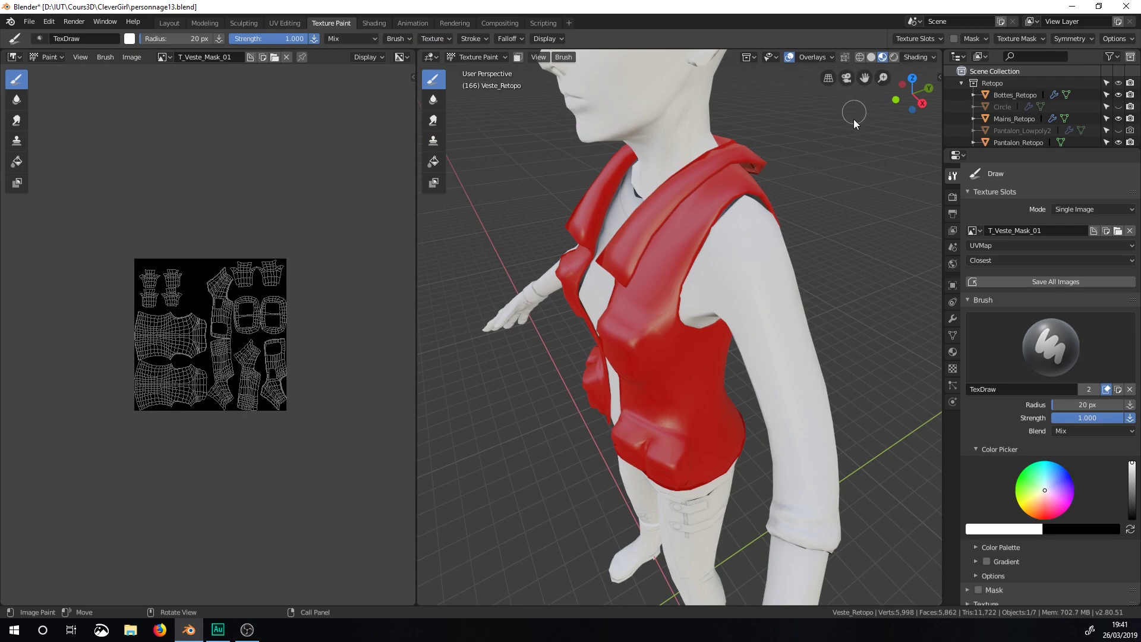
Step: Refresh the vest's display by toggling the viewport shading to solid and back to LookDev
left_click(922, 55)
left_click(821, 55)
left_click(814, 57)
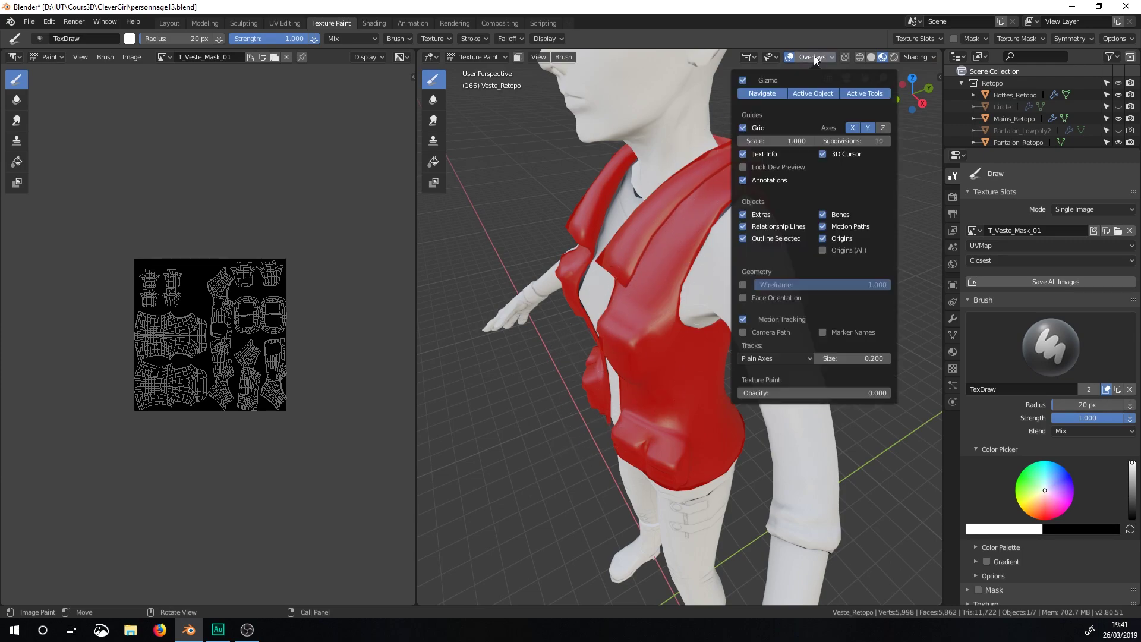
middle_click_drag(638, 294, 709, 212)
left_click(871, 55)
left_click(883, 56)
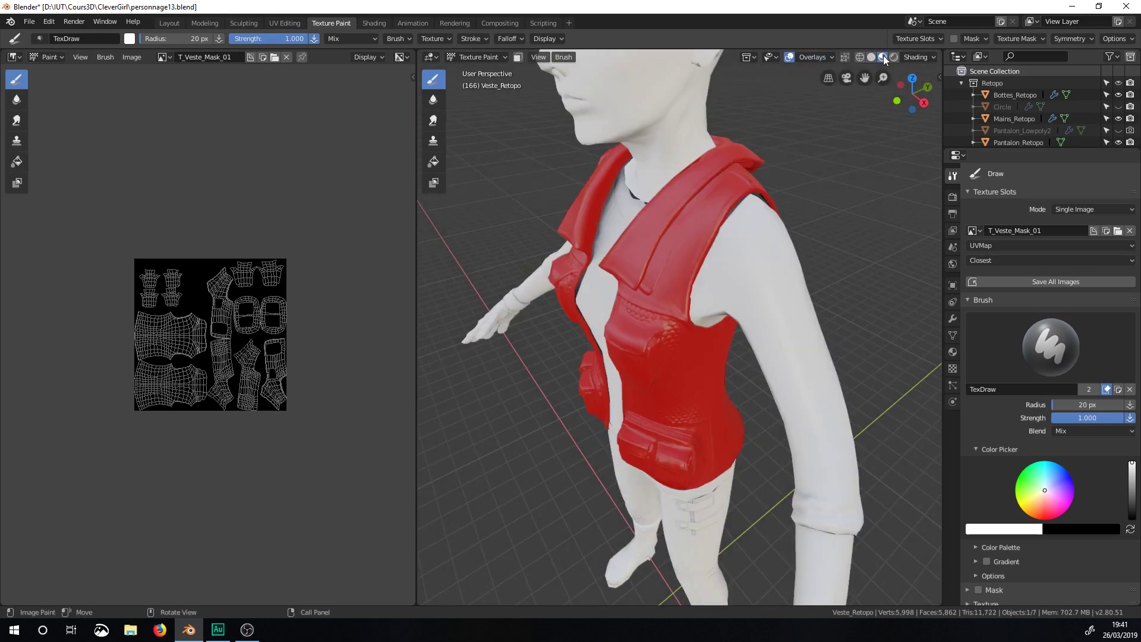
middle_click_drag(694, 266, 730, 216)
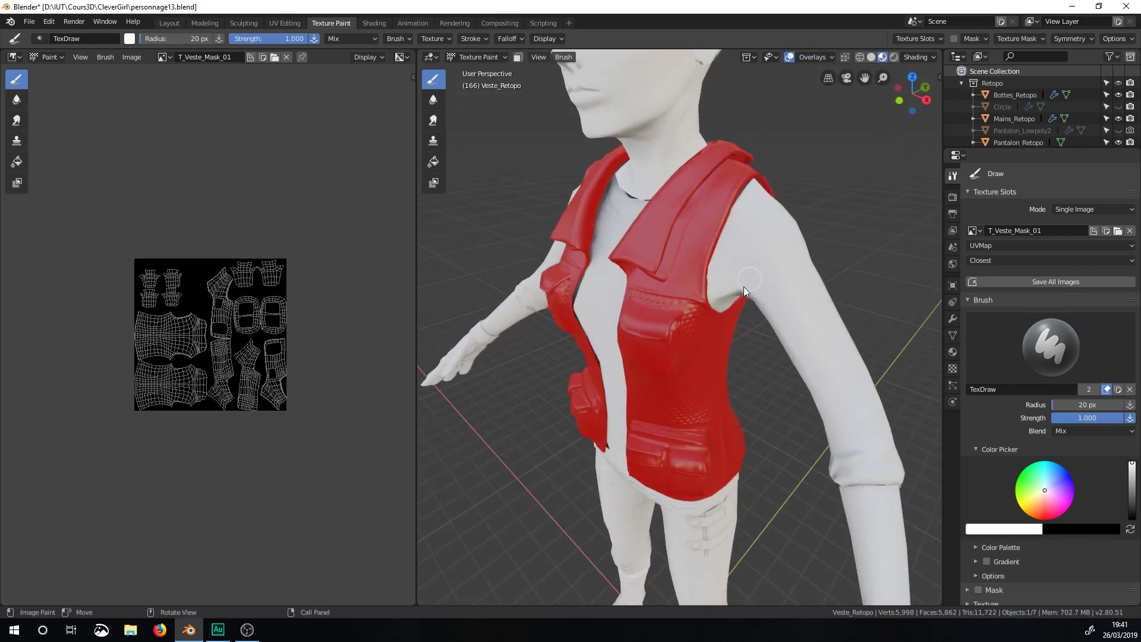
Step: Check the mask over the vest by raising the Texture Paint overlay opacity to about 0.97, and return it to 0
left_click(830, 57)
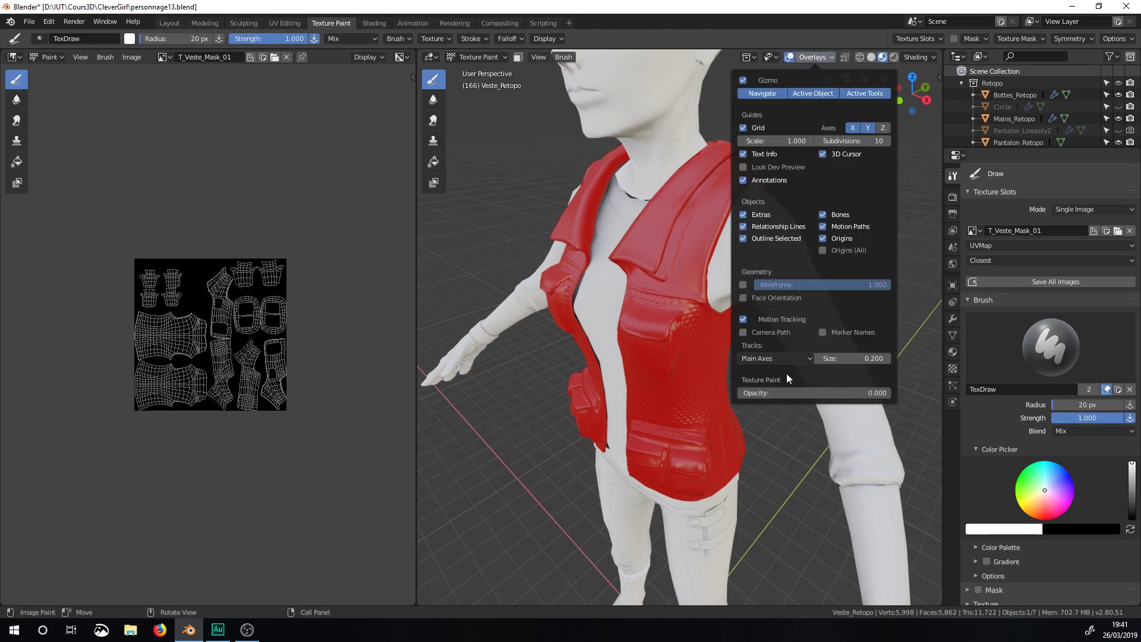
left_click_drag(750, 393, 889, 387)
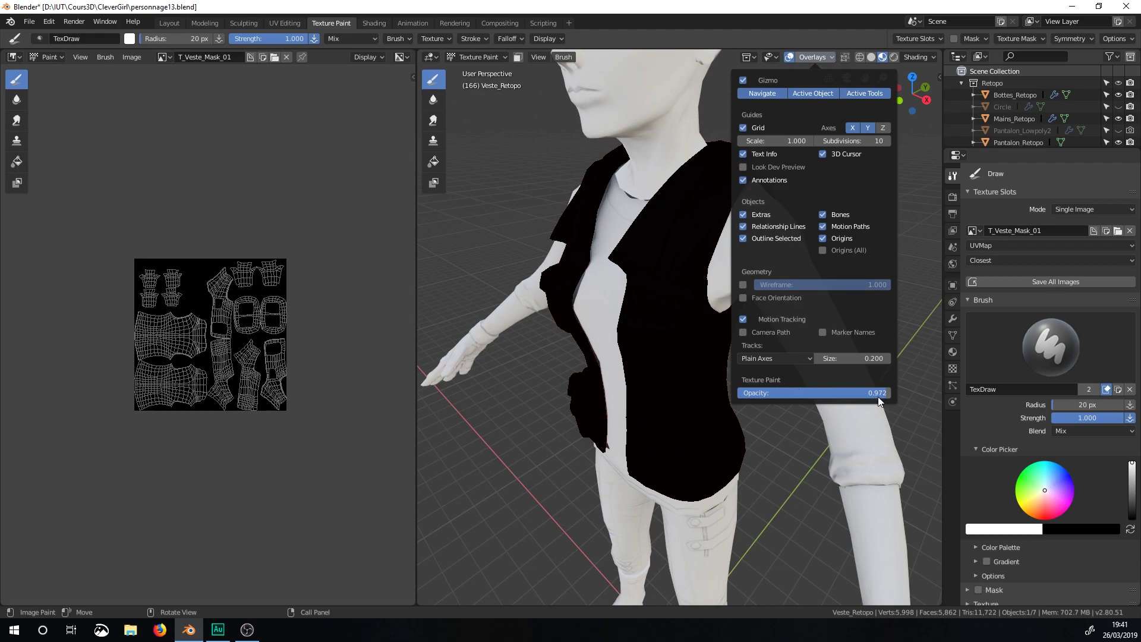
mouse_move(891, 395)
left_mouse_down()
mouse_move(722, 400)
mouse_move(896, 396)
mouse_move(713, 413)
left_mouse_up()
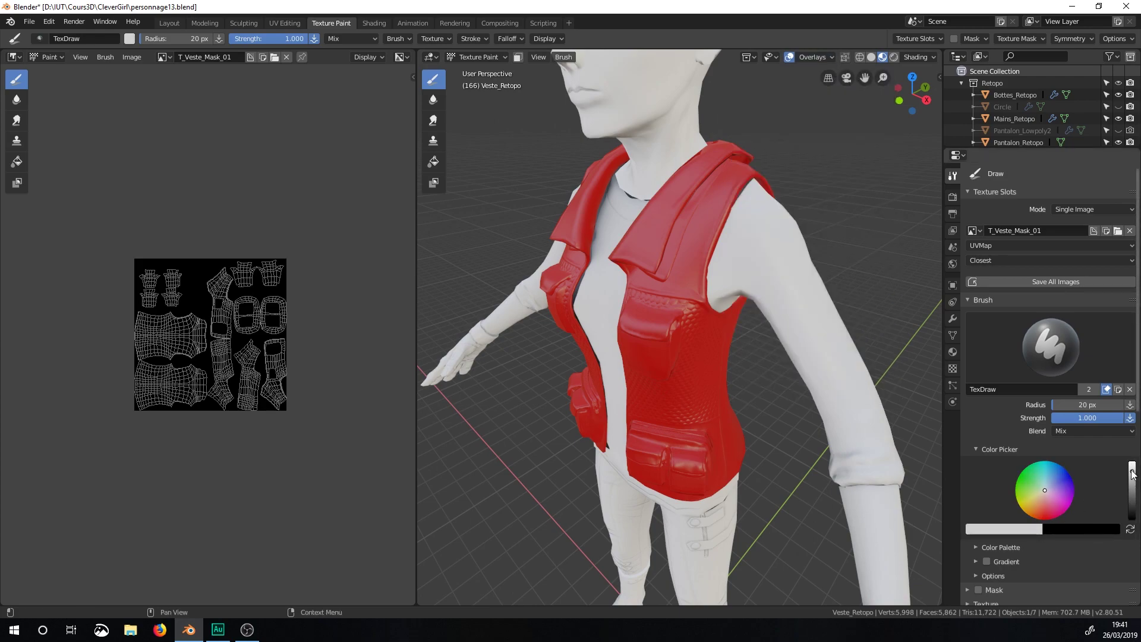
Step: Paint white strokes on T_Veste_Mask_01 beside and below the chest pocket, enlarging the brush radius to 27 px
mouse_move(710, 322)
middle_mouse_down()
mouse_move(691, 301)
mouse_move(705, 274)
mouse_move(675, 340)
mouse_move(722, 308)
mouse_move(721, 270)
middle_mouse_up()
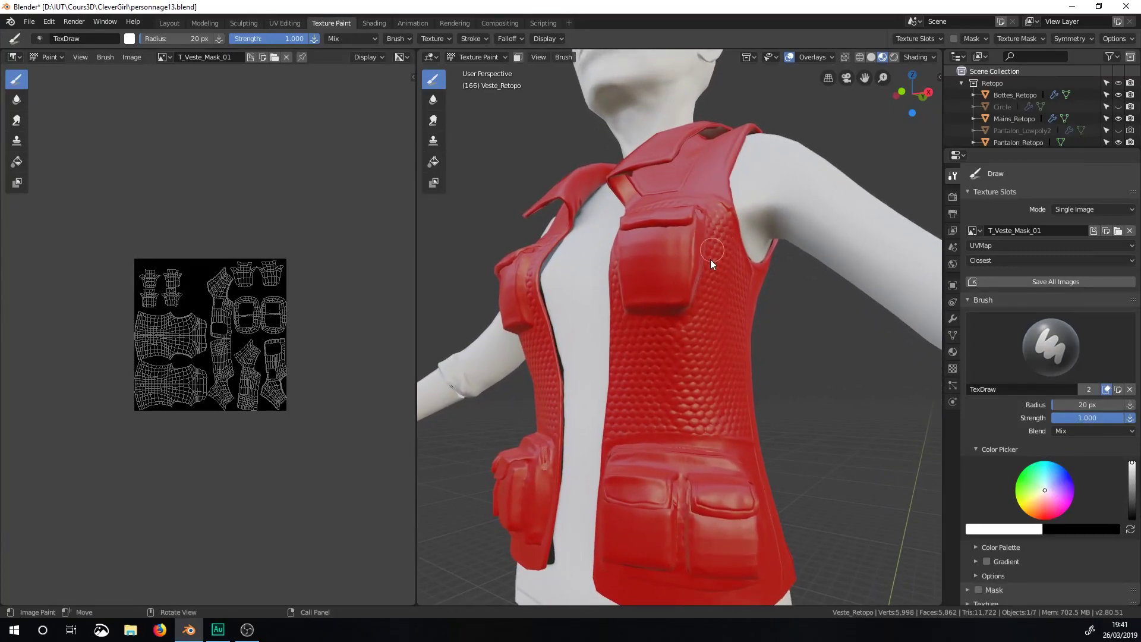
left_click_drag(712, 267, 712, 288)
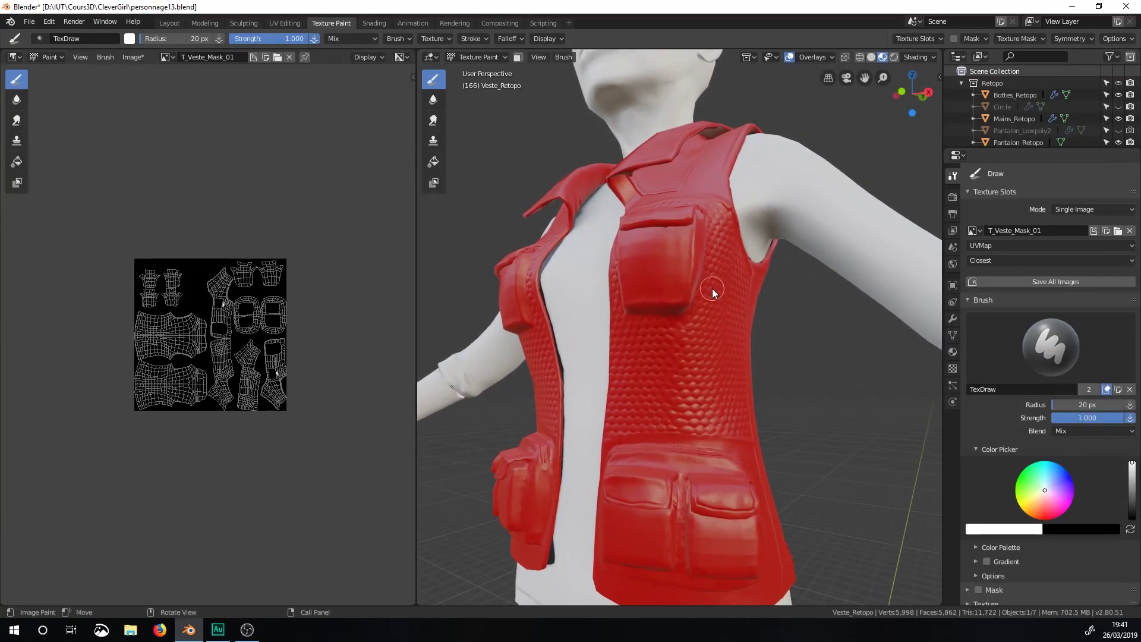
key("f")
left_click(697, 322)
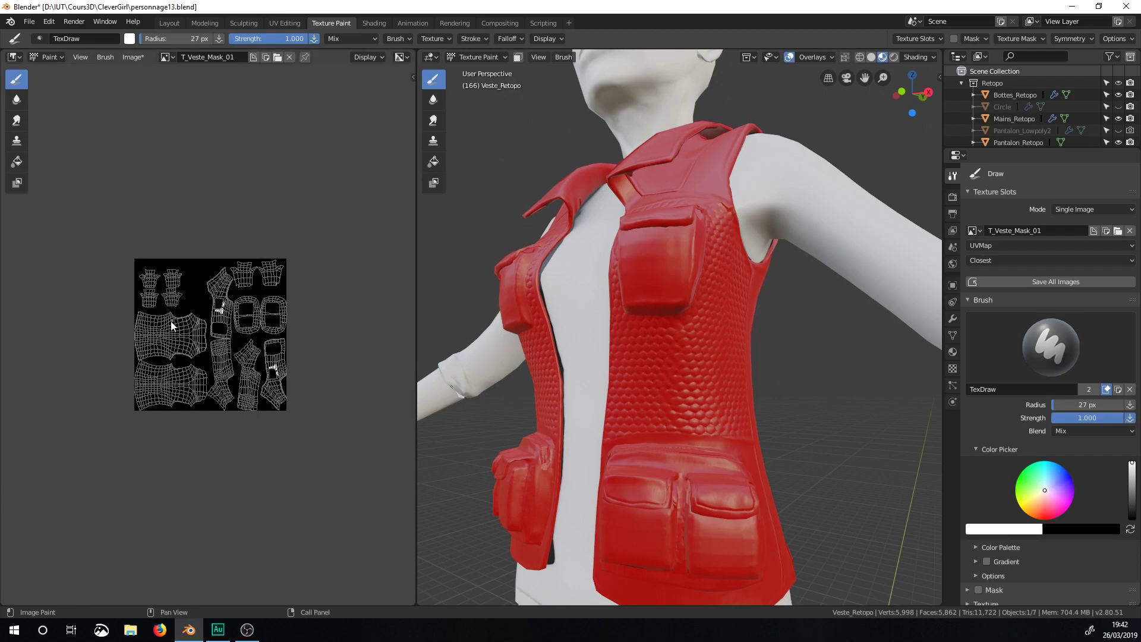
scroll(173, 323, "up", 3)
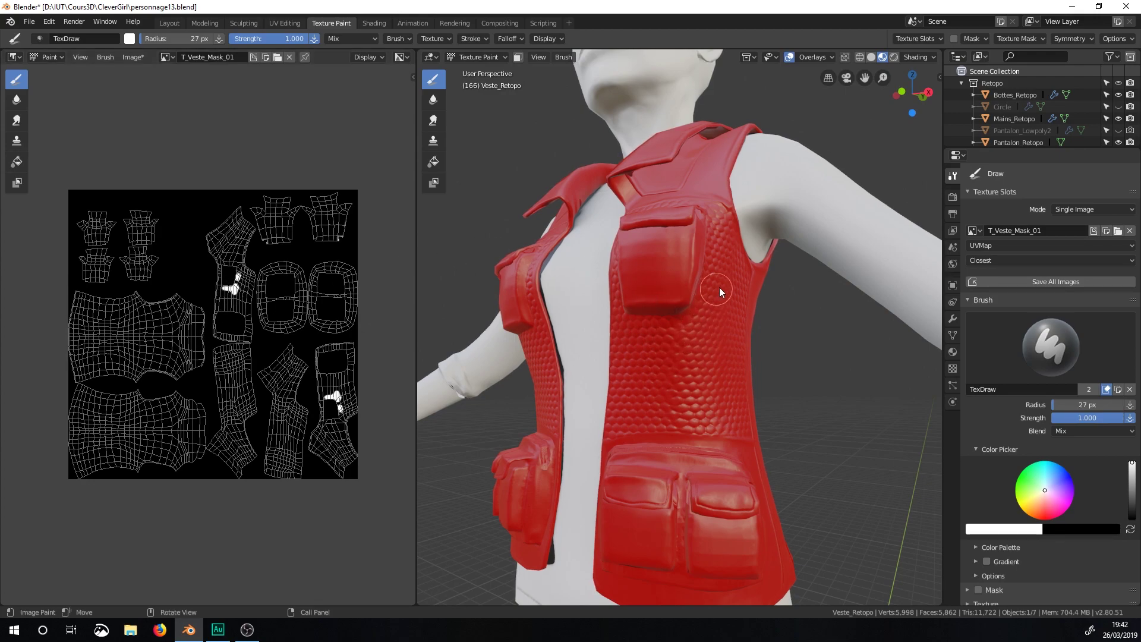
left_click(729, 333)
Step: Inspect the vest from the back and front, switching between solid and LookDev shading
mouse_move(728, 333)
middle_mouse_down()
mouse_move(657, 347)
mouse_move(714, 296)
middle_mouse_up()
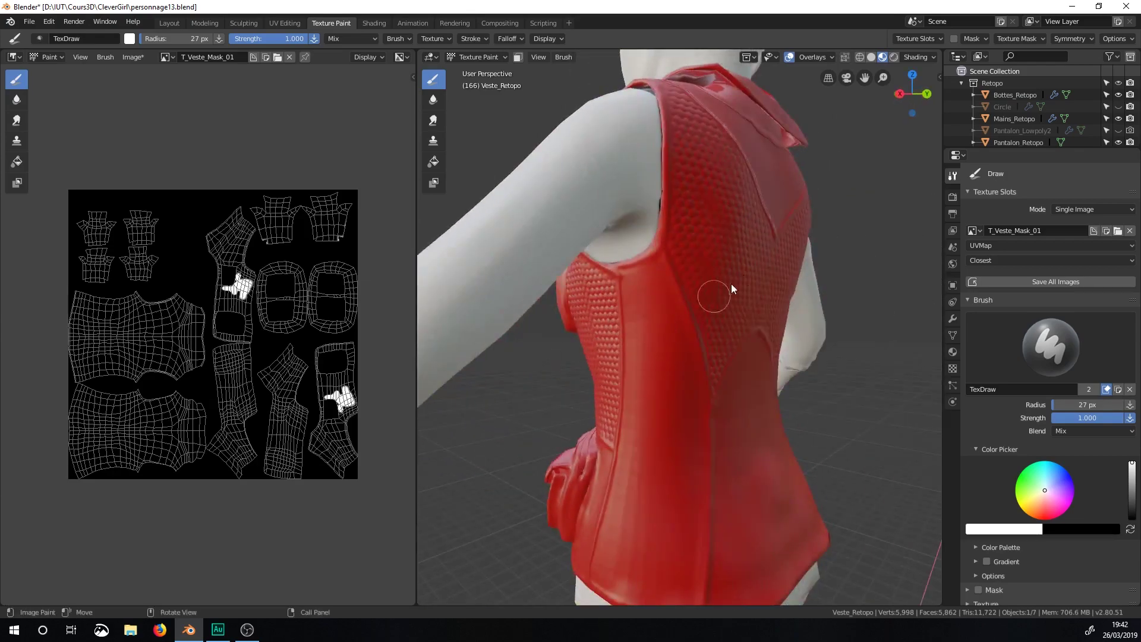
left_click(873, 58)
left_click(880, 58)
mouse_move(727, 203)
middle_mouse_down()
mouse_move(882, 213)
mouse_move(860, 207)
middle_mouse_up()
Step: Split the image editor area and turn the upper half into a Shader Editor framing the M_Veste nodes
left_click_drag(412, 53, 398, 297)
left_click(16, 57)
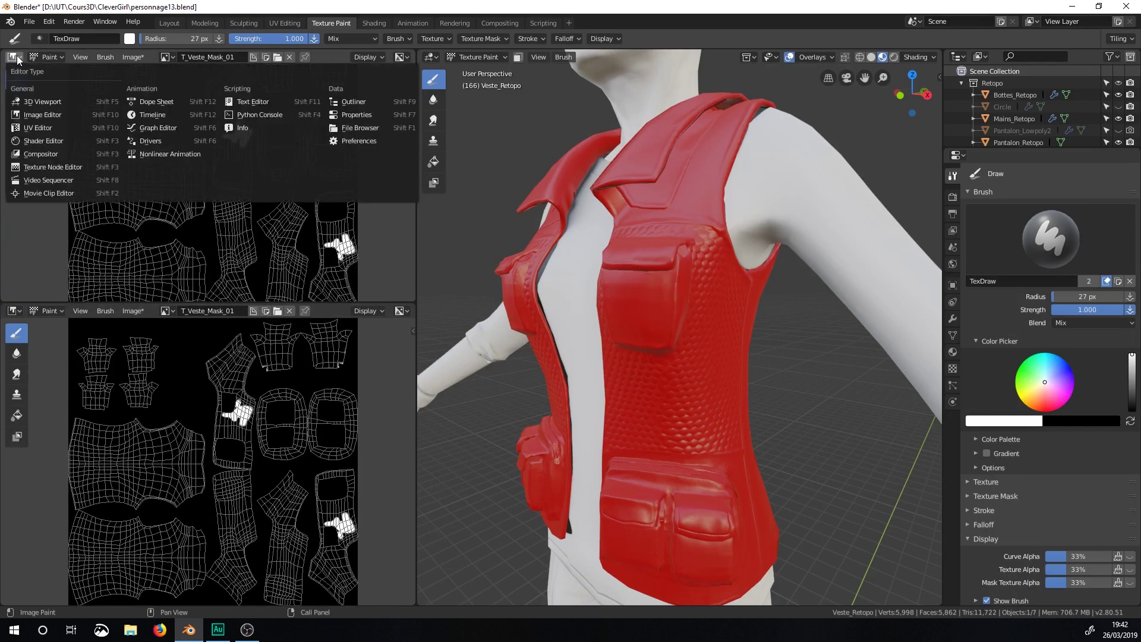
left_click(53, 149)
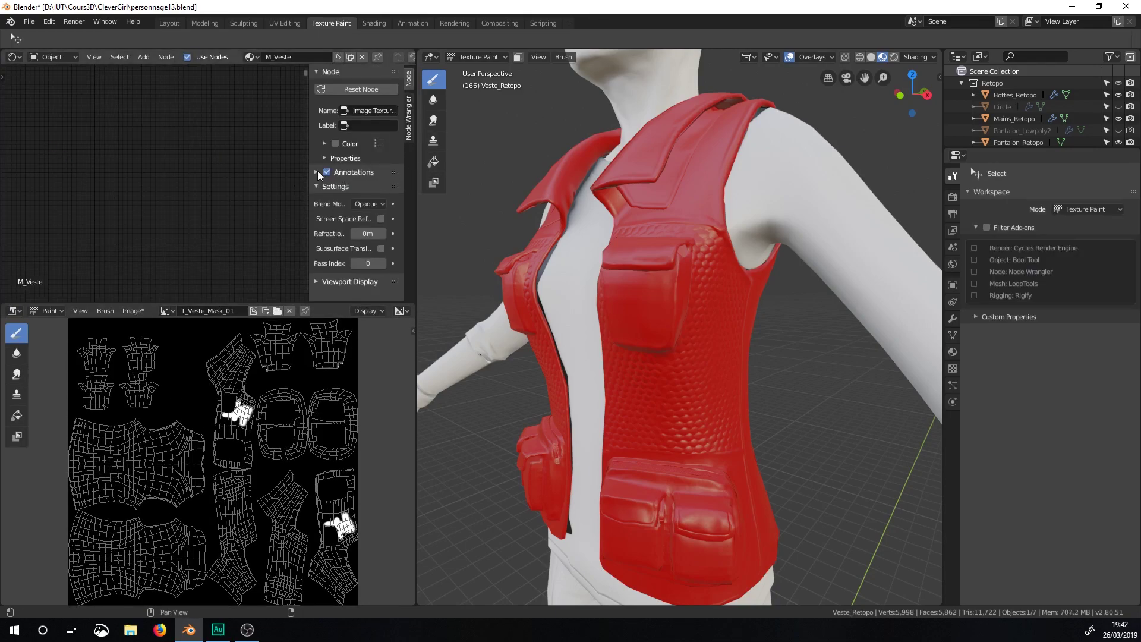
middle_click_drag(270, 158, 206, 209, "ctrl")
middle_click_drag(157, 276, 236, 95)
Step: Shift the T_veste_mask_01 texture node slightly and set its color space to Non-Color Data
scroll(202, 122, "up", 5)
key("g")
left_click(193, 98)
scroll(190, 100, "up", 5)
middle_click_drag(157, 139, 213, 192)
left_click(178, 154)
left_click(174, 177)
Step: Dab white on the back of the vest and set the Texture Paint overlay opacity to 0.0
mouse_move(712, 266)
middle_mouse_down()
mouse_move(705, 257)
mouse_move(721, 339)
mouse_move(713, 268)
middle_mouse_up()
left_click(831, 57)
left_click(814, 392)
type("0.0")
key("Return")
Step: Save the painted T_Veste_Mask_01 image
left_click(133, 310)
left_click(154, 372)
left_click(1088, 85)
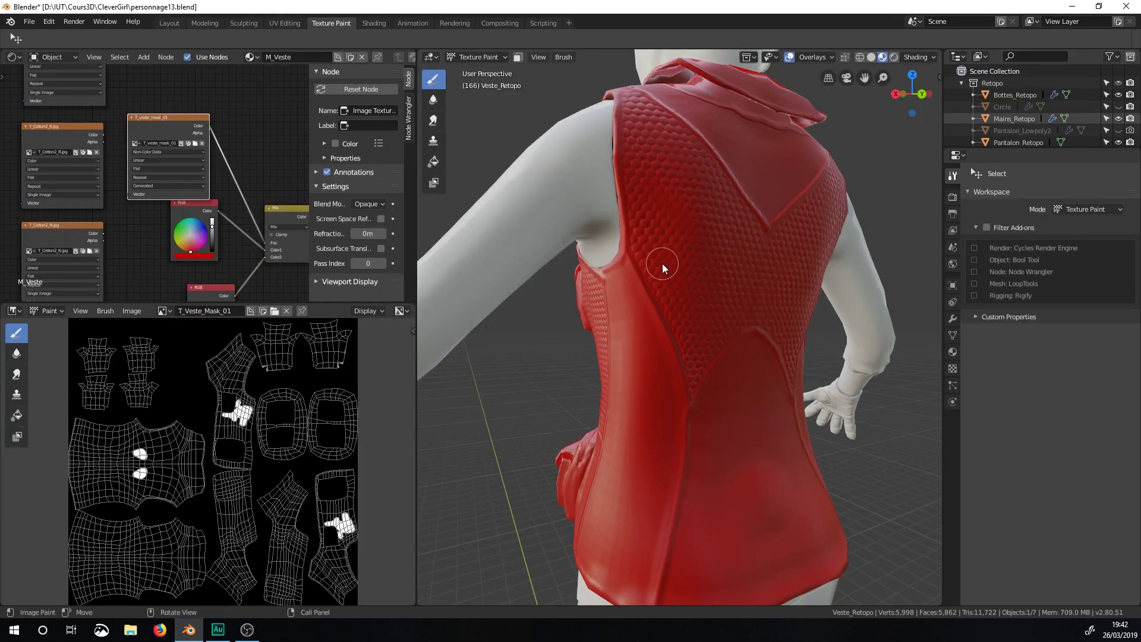
Step: Preview the T_veste_mask_01 node's output directly on the vest
scroll(194, 299, "down", 3)
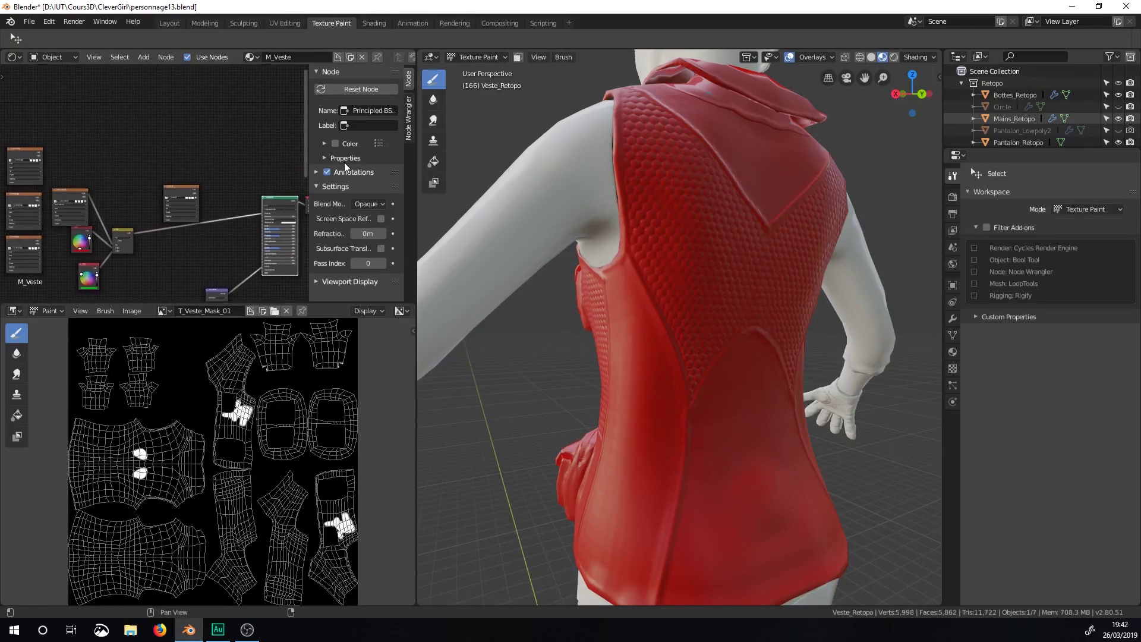
middle_click_drag(701, 333, 647, 297)
scroll(186, 230, "up", 4)
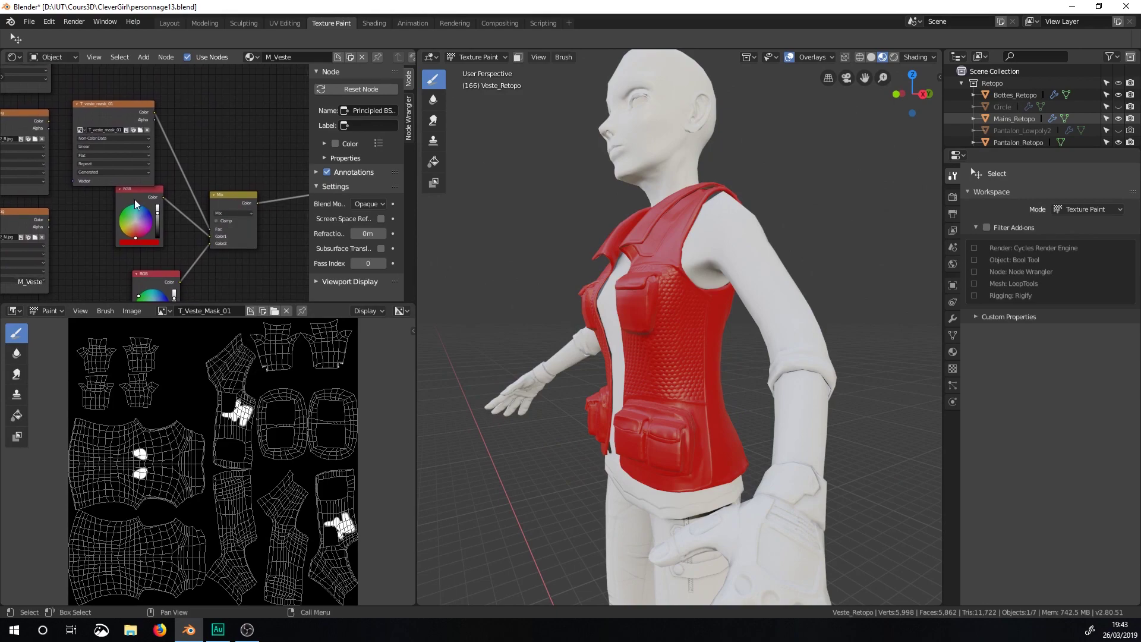
left_click(115, 113, "ctrl+shift")
middle_click_drag(743, 333, 696, 323)
left_click(131, 311)
left_click(172, 407)
middle_click_drag(653, 285, 695, 280)
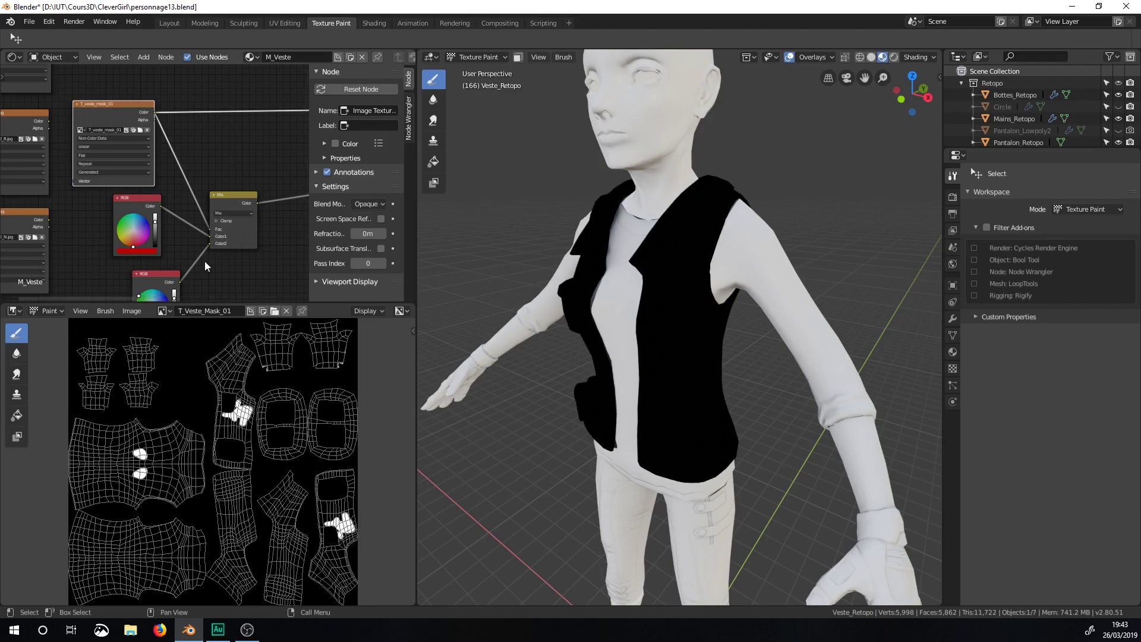
Step: Restore the Principled BSDF as the material's output in place of the mask preview
scroll(216, 237, "down", 3)
middle_click_drag(215, 236, 90, 260)
left_click(232, 250, "ctrl+shift")
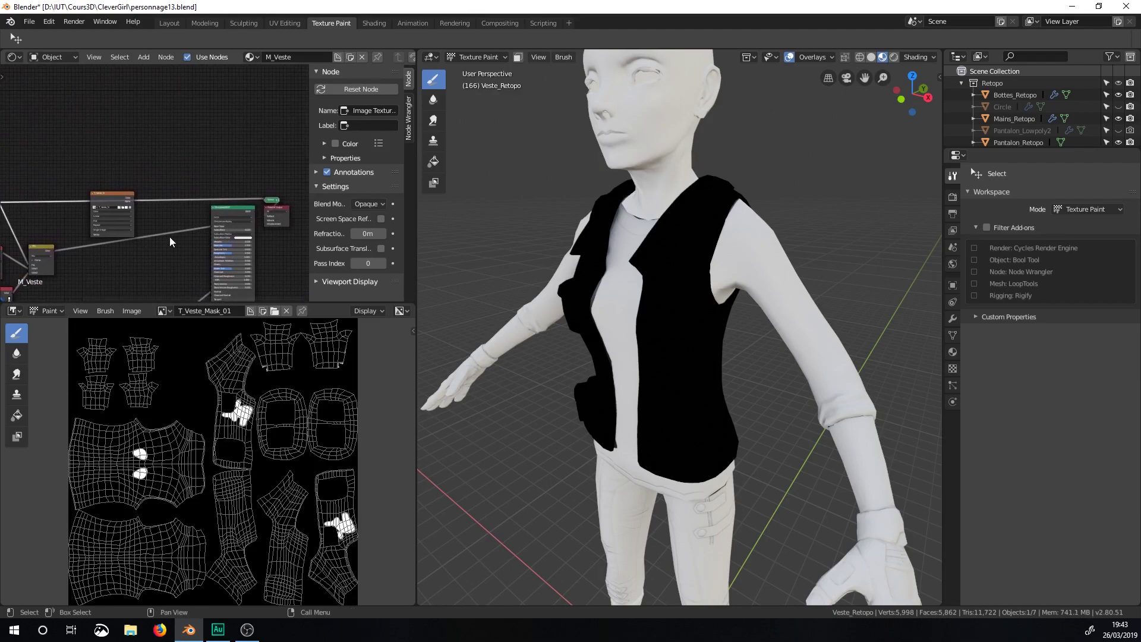
Step: Make the mask partly visible with the Texture Paint overlay opacity and paint white beside the upper edge of the chest pocket
middle_click_drag(682, 347, 692, 359)
left_click(914, 58)
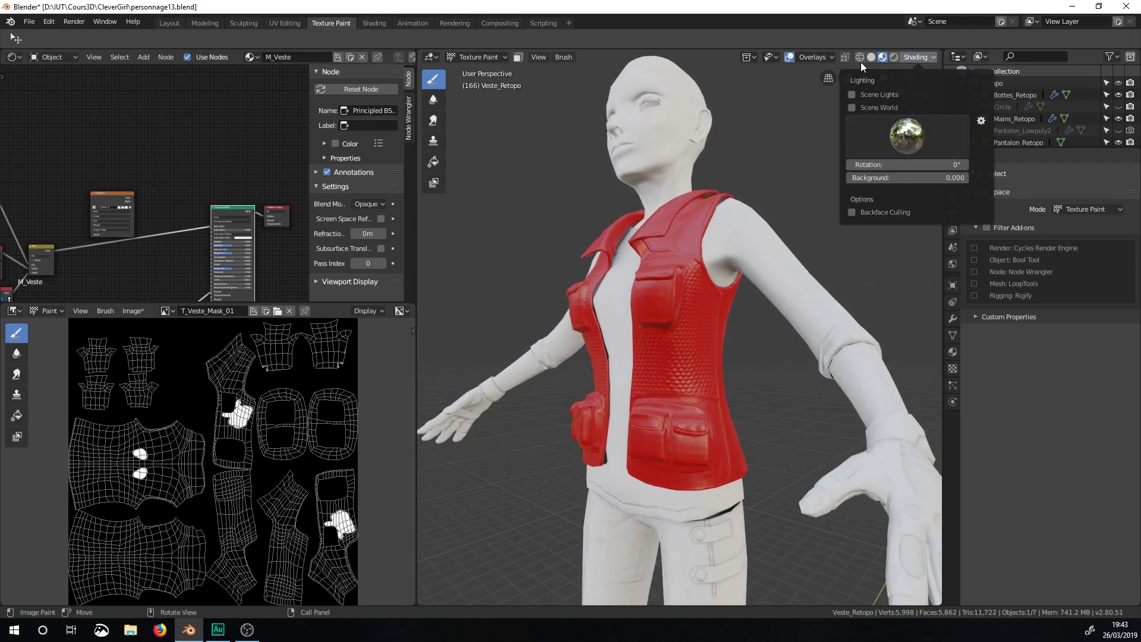
mouse_move(802, 62)
mouse_move(830, 389)
left_mouse_down()
mouse_move(868, 391)
mouse_move(755, 387)
left_mouse_up()
middle_click_drag(734, 390, 757, 276, "ctrl")
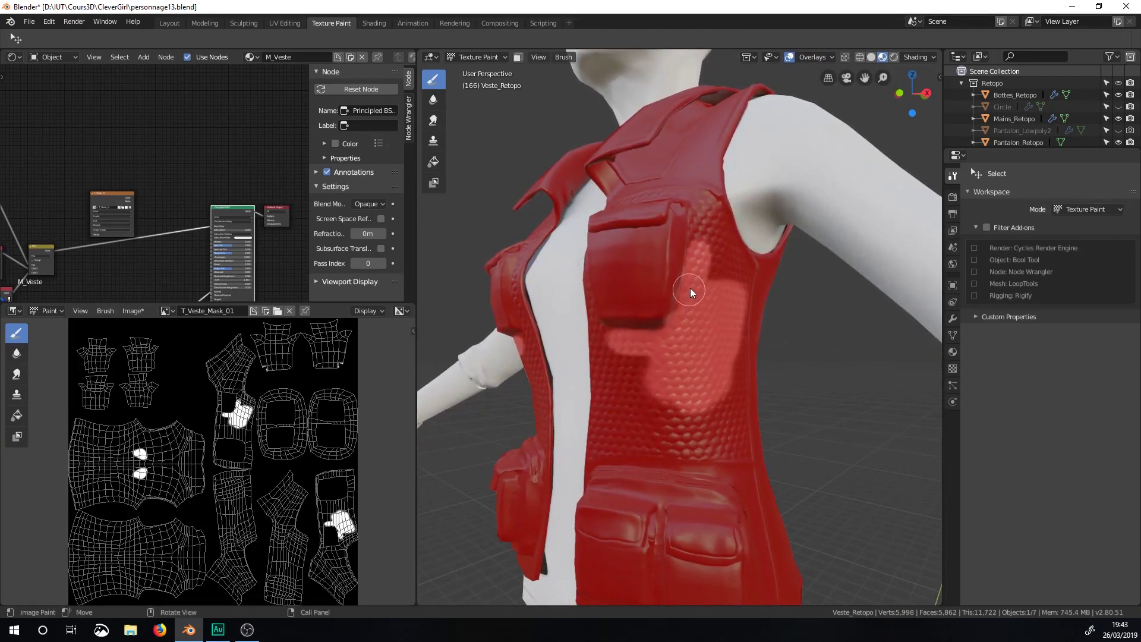
left_click_drag(703, 218, 711, 226)
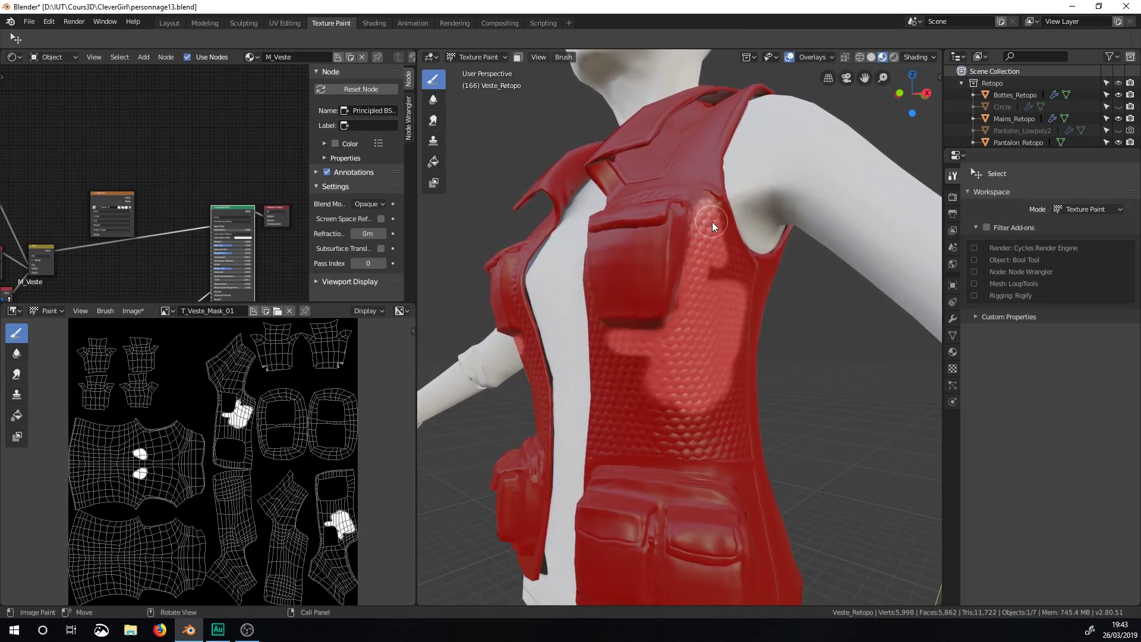
Step: Paint white over the rest of the scaled front panel beside and below the chest pocket, down to the lower pocket
left_click_drag(740, 276, 718, 282)
left_click_drag(646, 349, 639, 393)
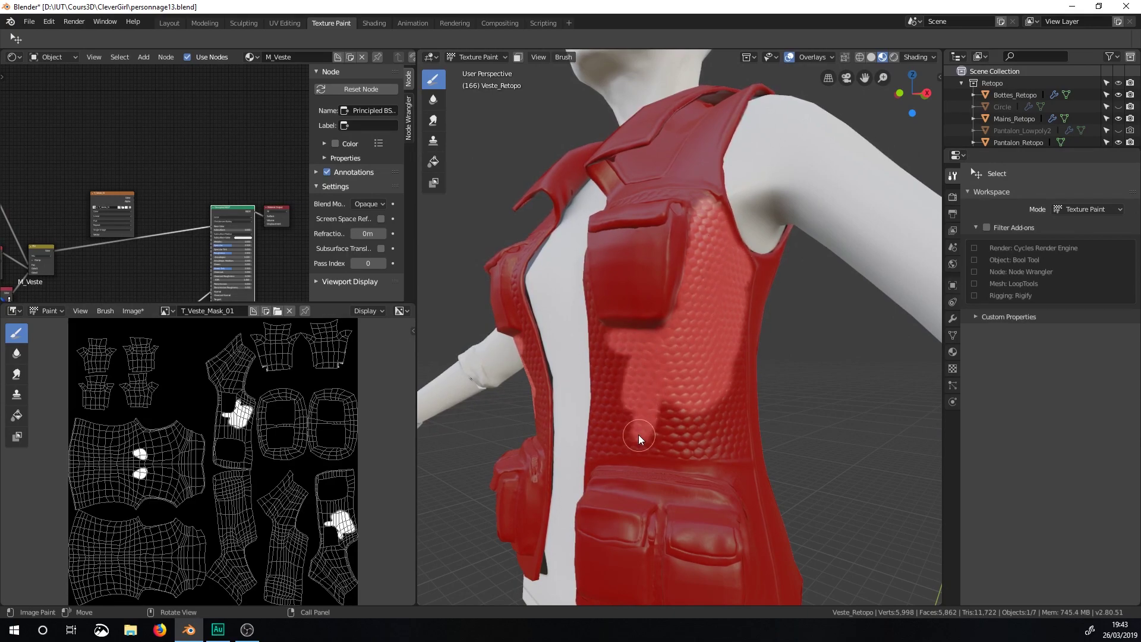
left_click_drag(639, 435, 665, 404)
middle_click_drag(664, 404, 621, 322, "shift")
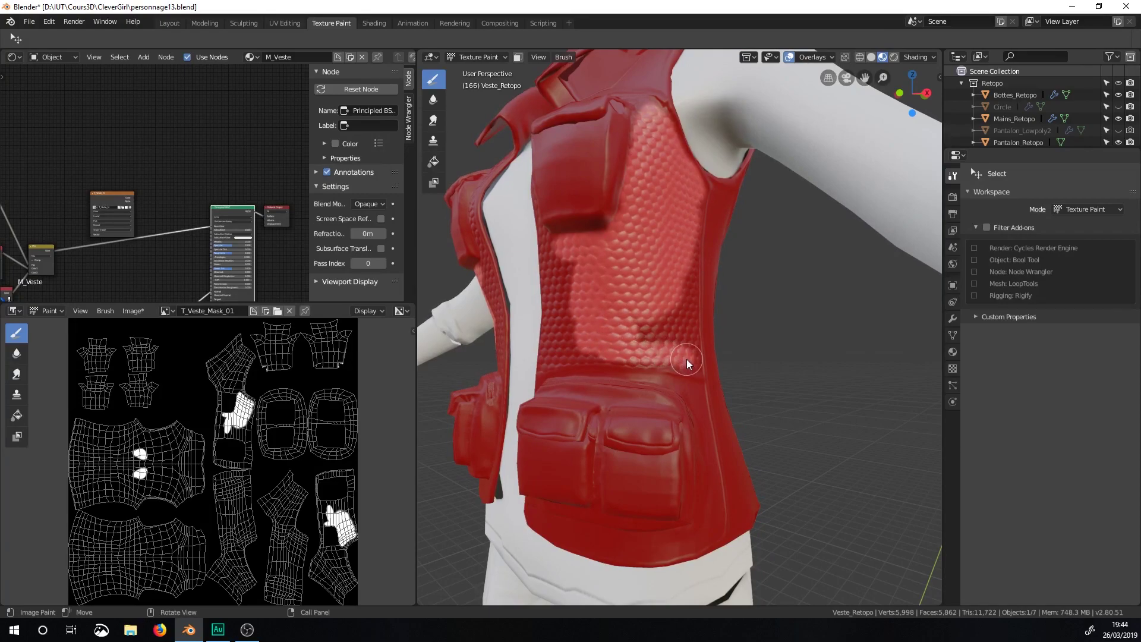
left_click_drag(683, 337, 683, 262)
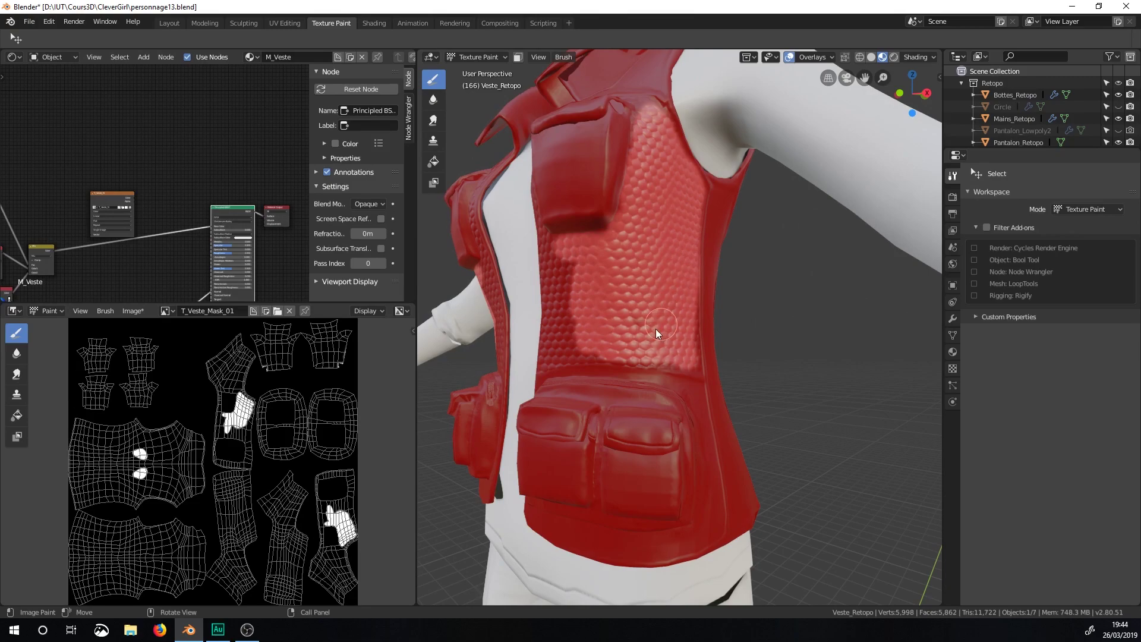
middle_click_drag(630, 338, 660, 355)
mouse_move(644, 244)
left_mouse_down()
mouse_move(661, 340)
mouse_move(655, 91)
mouse_move(647, 184)
mouse_move(656, 128)
left_mouse_up()
Step: Reduce the brush radius to 10 px and paint white along the narrow scaled strips around the chest pocket, including above it
key("f")
left_click(662, 98)
left_click_drag(633, 294, 623, 372)
mouse_move(622, 371)
middle_mouse_down()
mouse_move(619, 273)
mouse_move(668, 368)
mouse_move(651, 354)
mouse_move(715, 280)
mouse_move(626, 336)
middle_mouse_up()
middle_click_drag(552, 373, 563, 275)
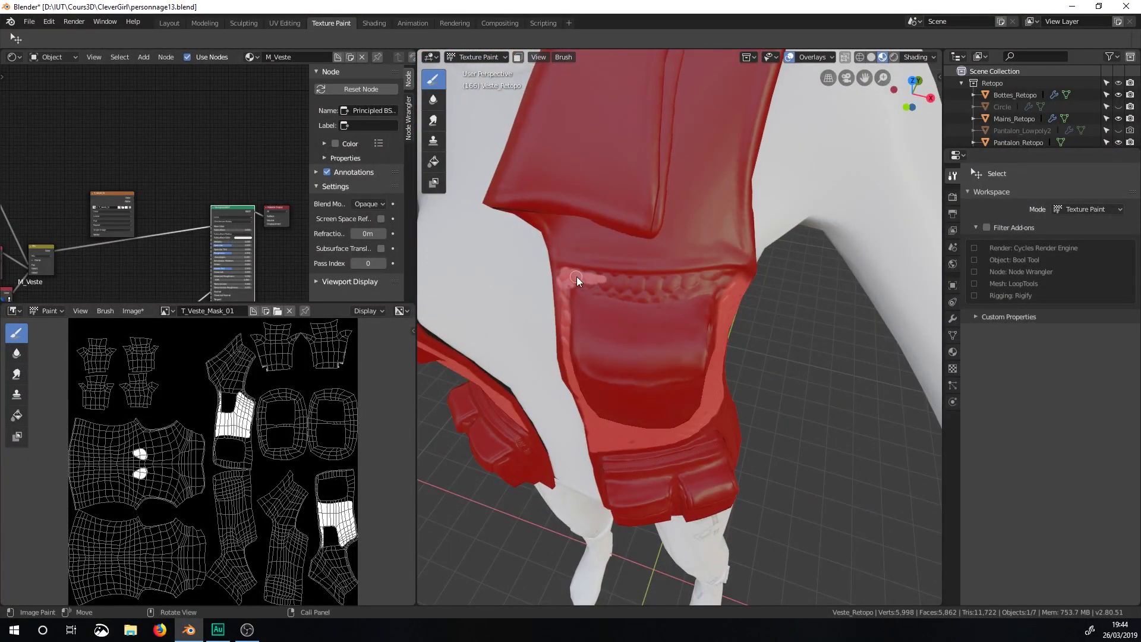
left_click_drag(619, 286, 579, 283)
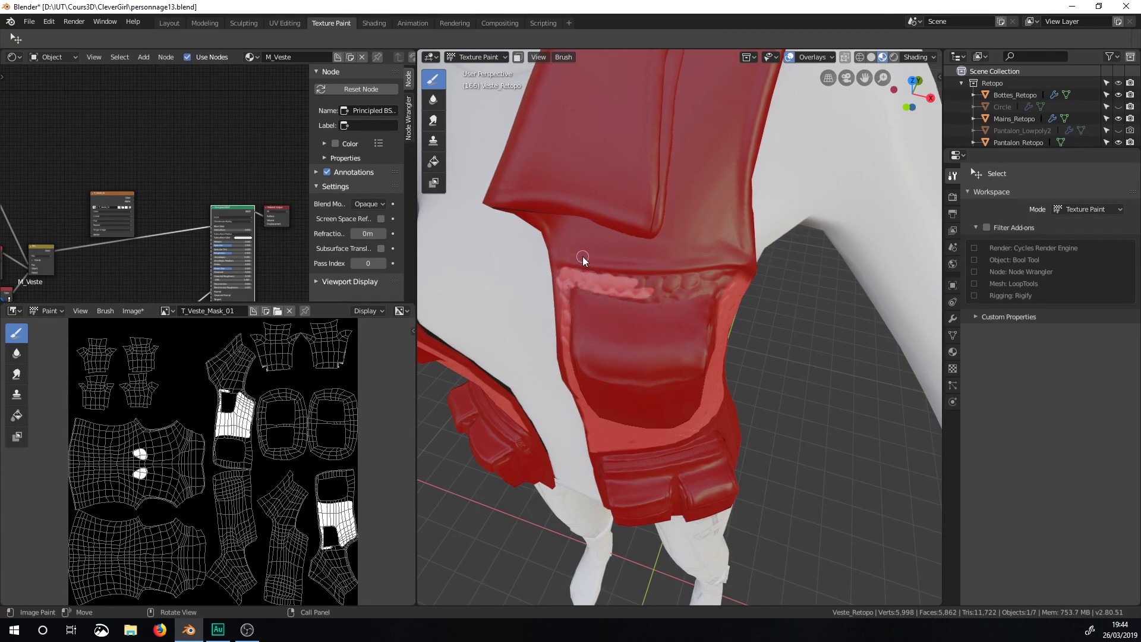
left_click_drag(608, 290, 690, 283)
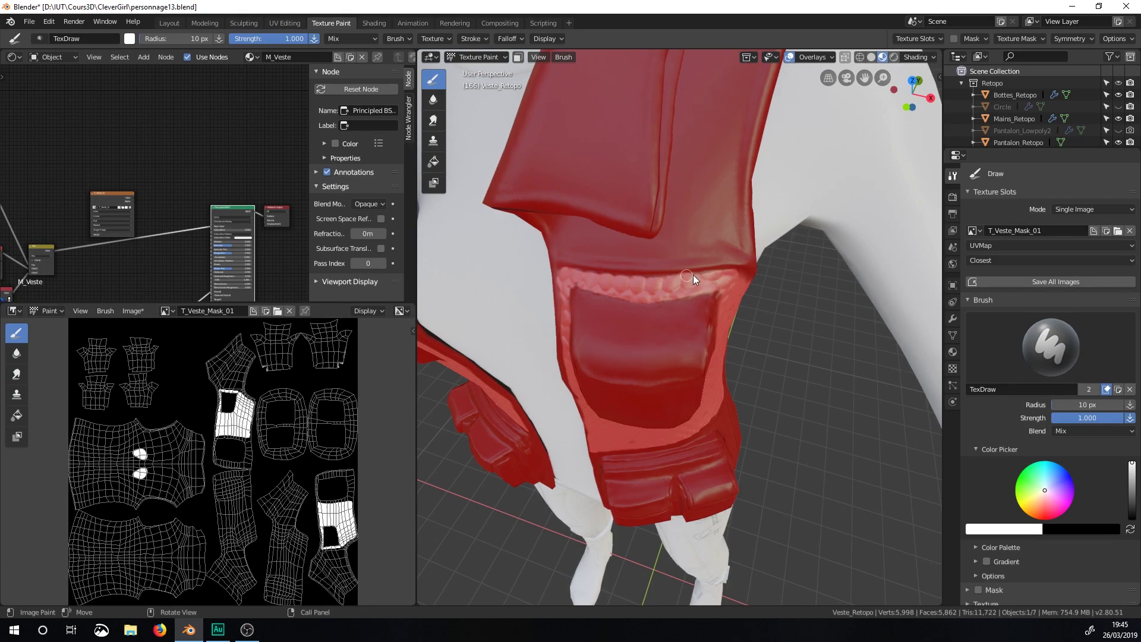
Step: Paint white lines along the lower arc of the scaled back panel and up its centre, and check the X mirror symmetry
middle_click_drag(734, 275, 647, 230)
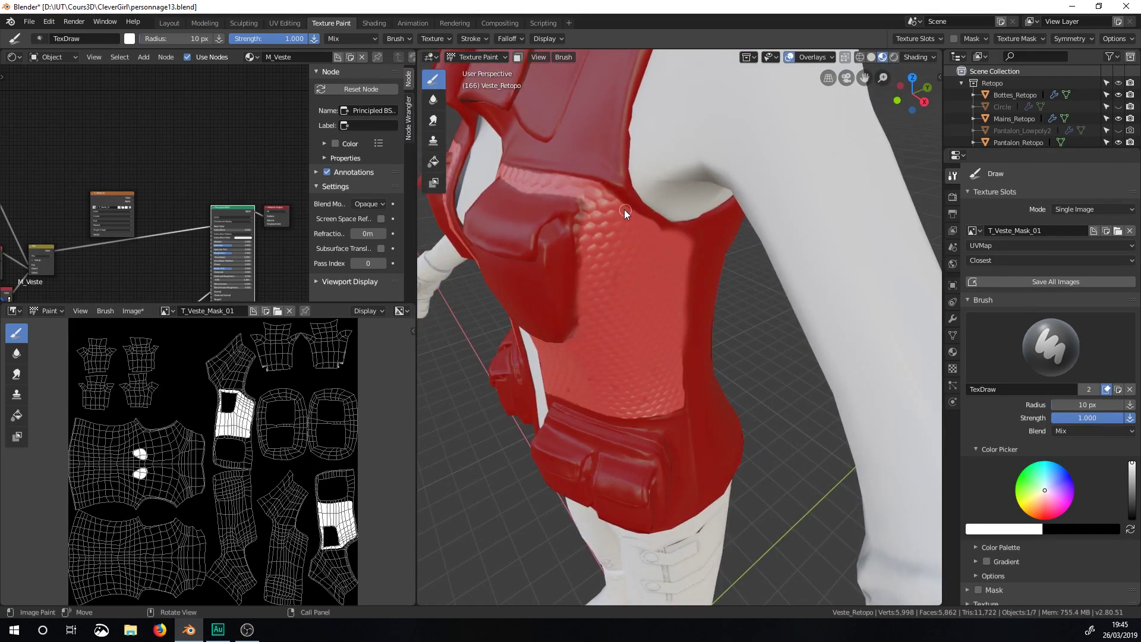
middle_click_drag(681, 230, 627, 368)
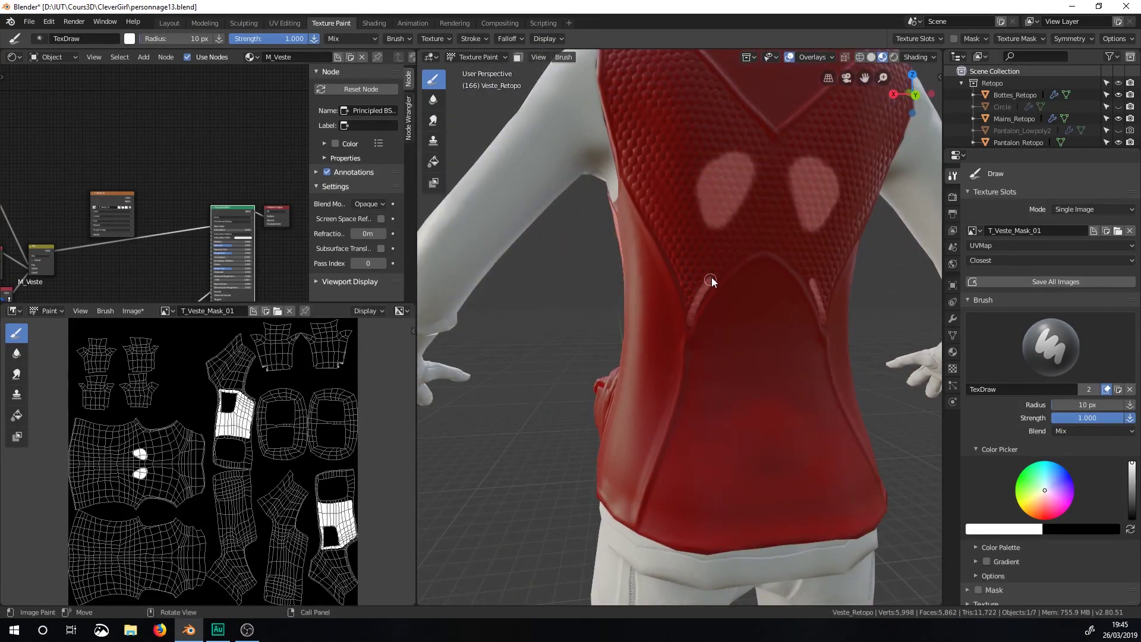
left_click_drag(727, 263, 770, 244)
mouse_move(770, 239)
left_mouse_down()
mouse_move(770, 152)
mouse_move(753, 240)
left_mouse_up()
left_click(1116, 38)
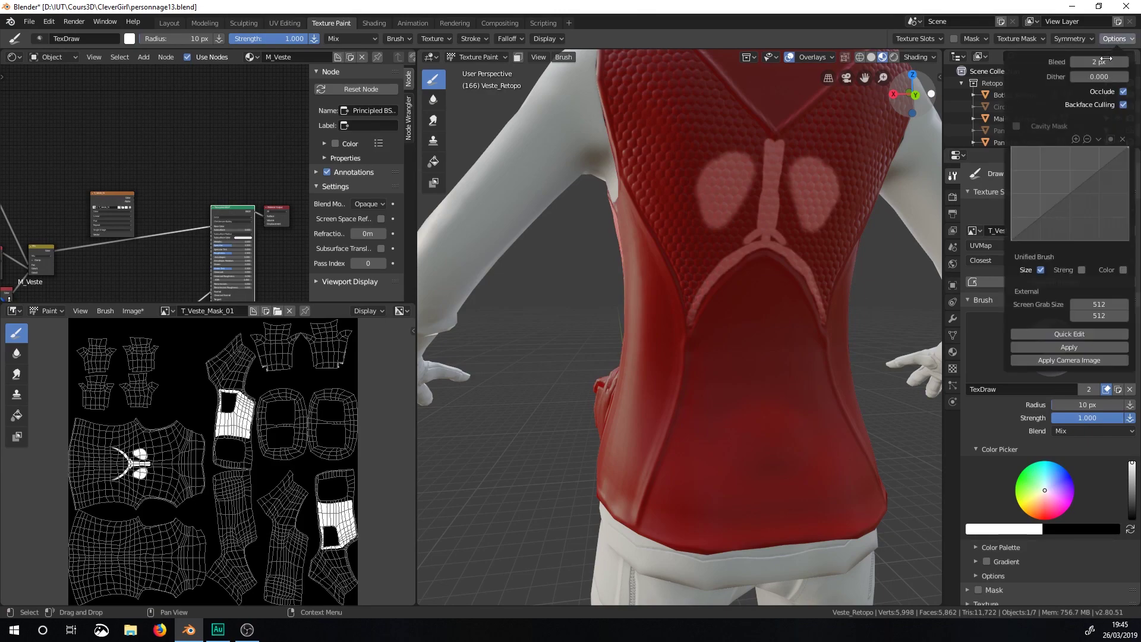
mouse_move(1066, 40)
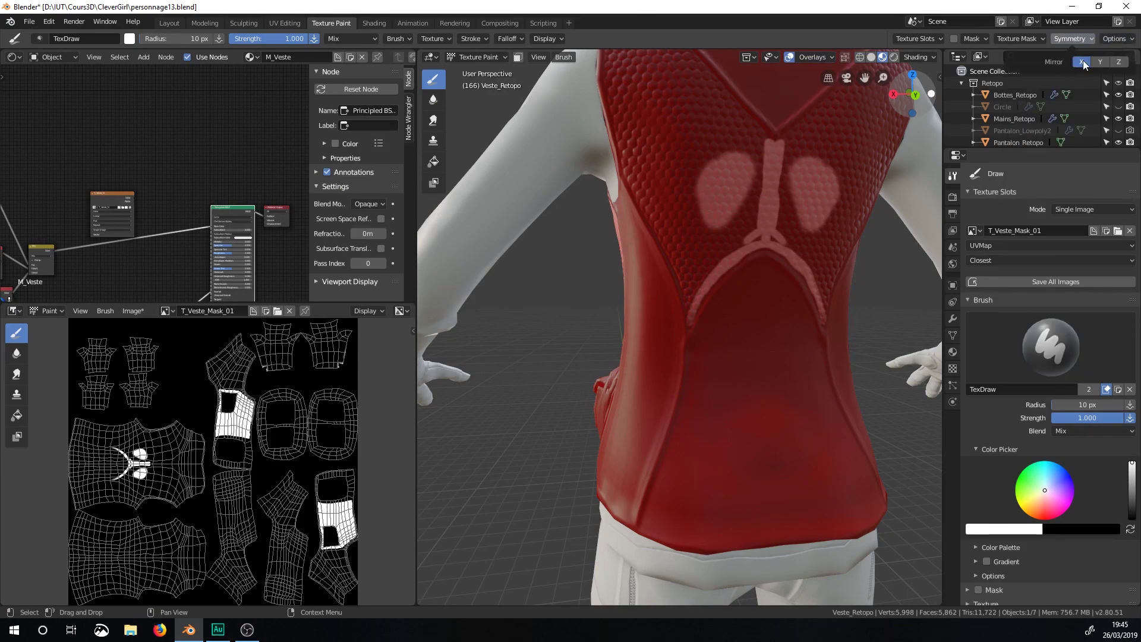
Step: Outline the scaled back panel in white along its upper diagonal and outer side edges from the orthographic back view
mouse_move(765, 138)
middle_mouse_down()
mouse_move(756, 197)
mouse_move(636, 136)
mouse_move(615, 184)
middle_mouse_up()
key("ctrl+KP_1")
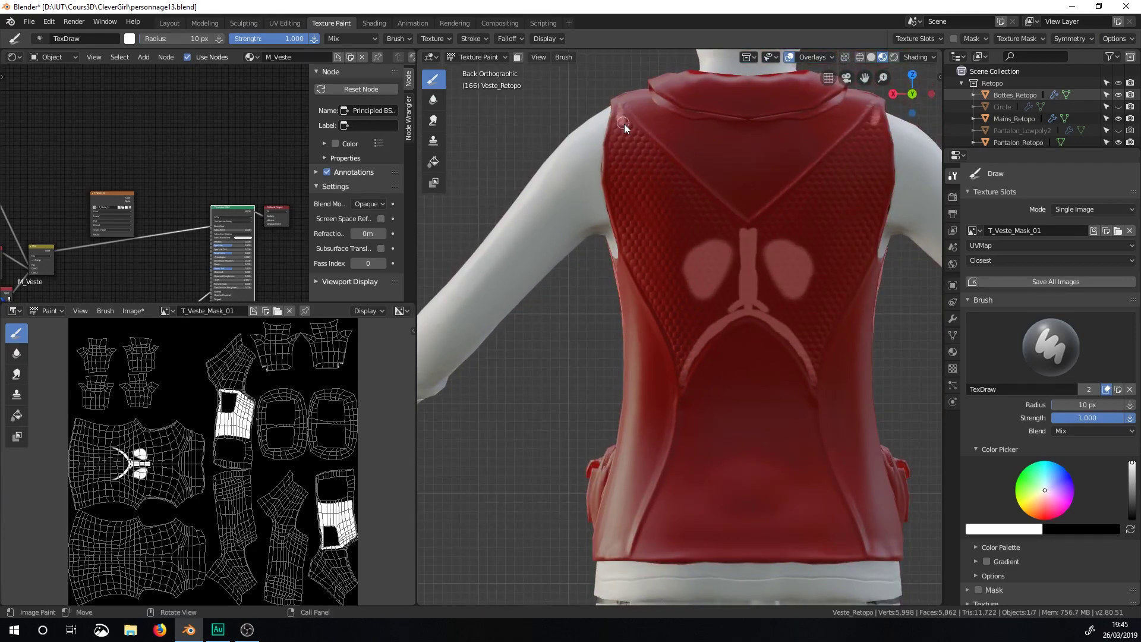
left_click_drag(625, 119, 718, 208)
scroll(679, 361, "up", 2)
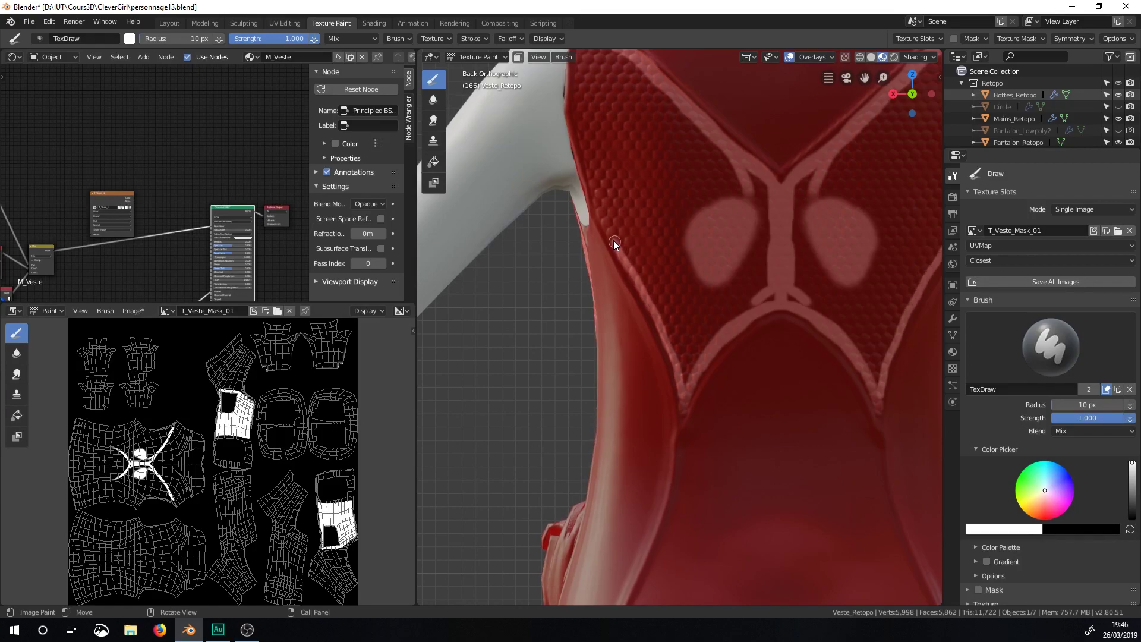
middle_click_drag(600, 85, 583, 145, "shift")
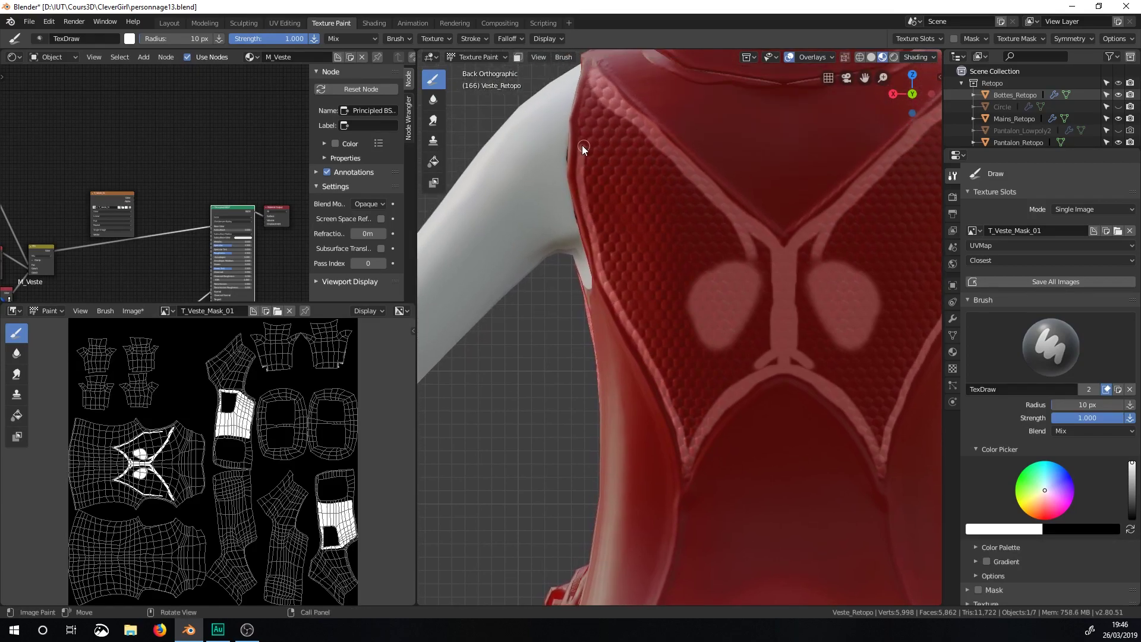
Step: Enlarge the brush radius to 30 px and fill the outlined back panel with white
key("f")
left_click(647, 222)
mouse_move(647, 223)
left_mouse_down()
mouse_move(740, 258)
mouse_move(778, 344)
mouse_move(697, 362)
mouse_move(683, 354)
mouse_move(601, 198)
mouse_move(637, 142)
mouse_move(707, 201)
mouse_move(636, 192)
left_mouse_up()
key("f")
left_click(695, 360)
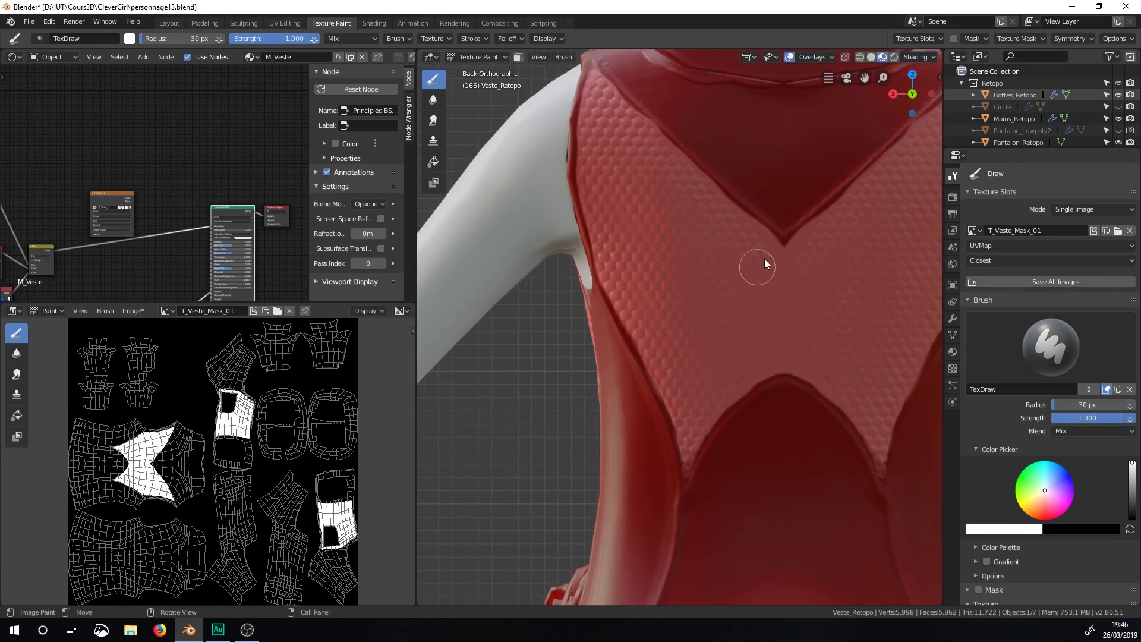
Step: Save the painted mask image and use T_Veste_Mask_01 in the Image Texture node that feeds the Mix node's Fac
middle_click_drag(740, 273, 270, 462)
left_click(133, 310)
left_click(143, 407)
scroll(161, 202, "up", 3)
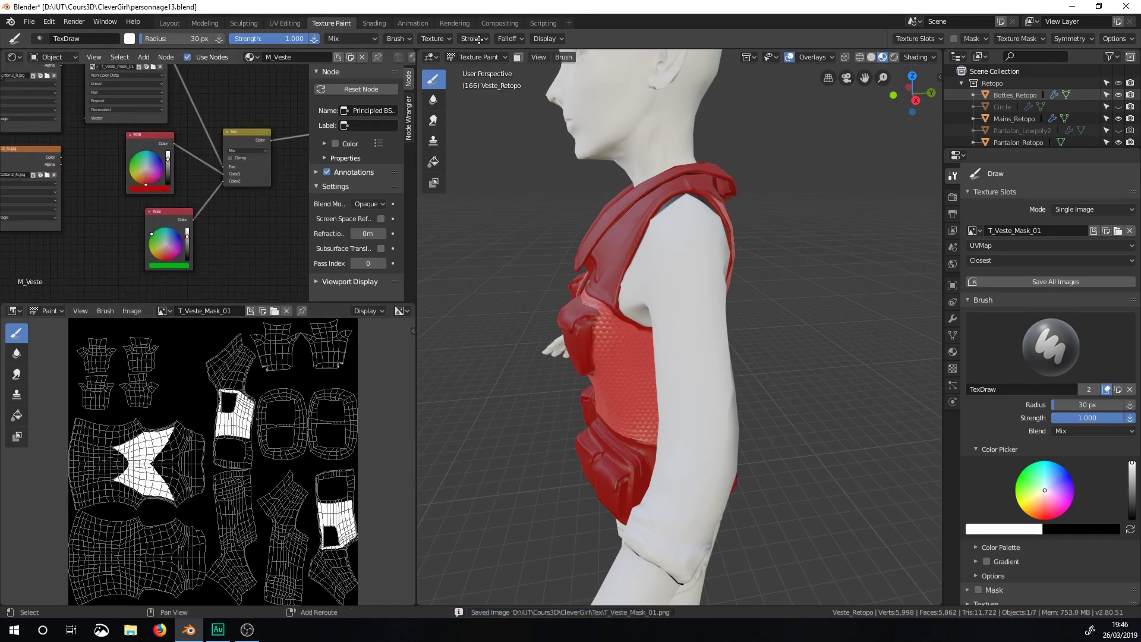
key("ctrl+s")
left_click(91, 167)
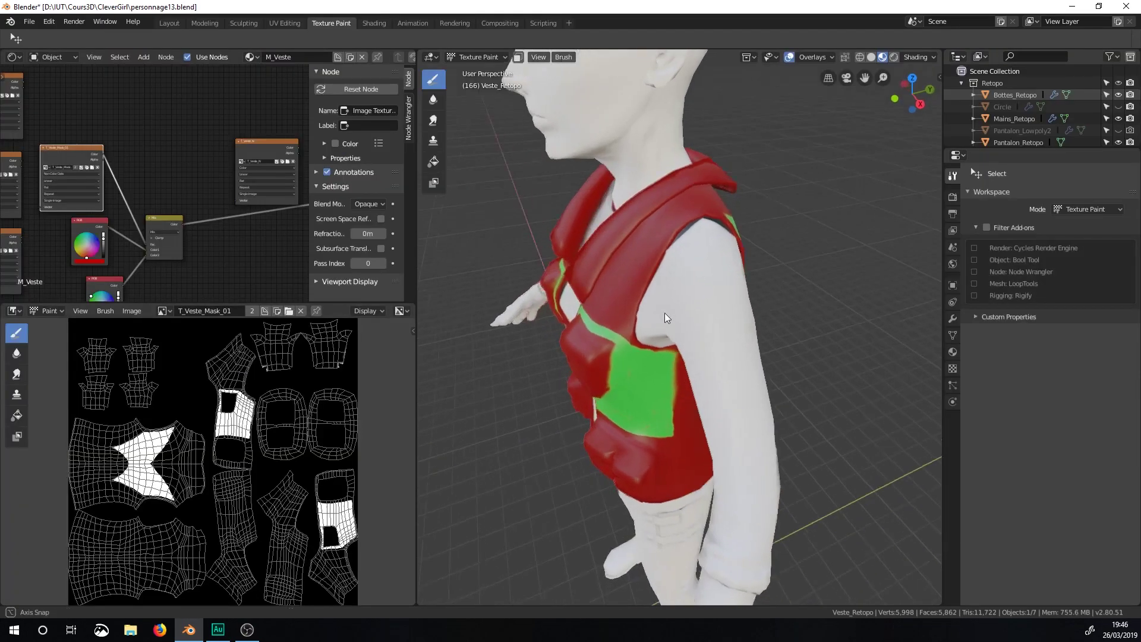
Step: Examine the two-color mask blend on the vest from the front, both sides and above
mouse_move(664, 312)
middle_mouse_down()
mouse_move(727, 280)
mouse_move(730, 262)
middle_mouse_up()
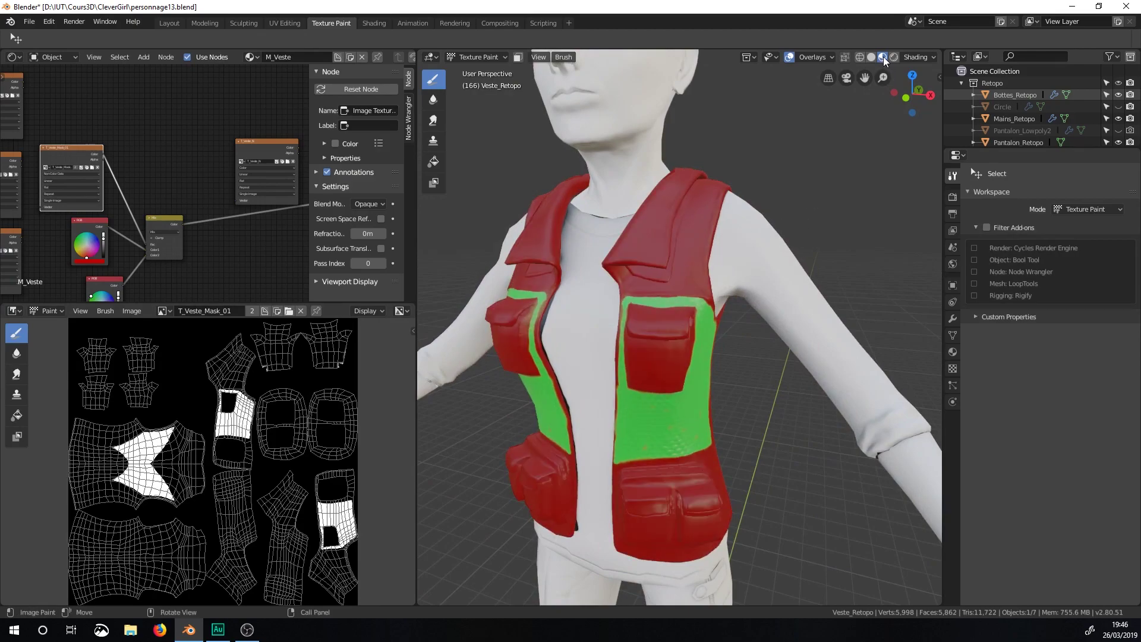
middle_click_drag(701, 297, 757, 328)
middle_click_drag(661, 384, 705, 361)
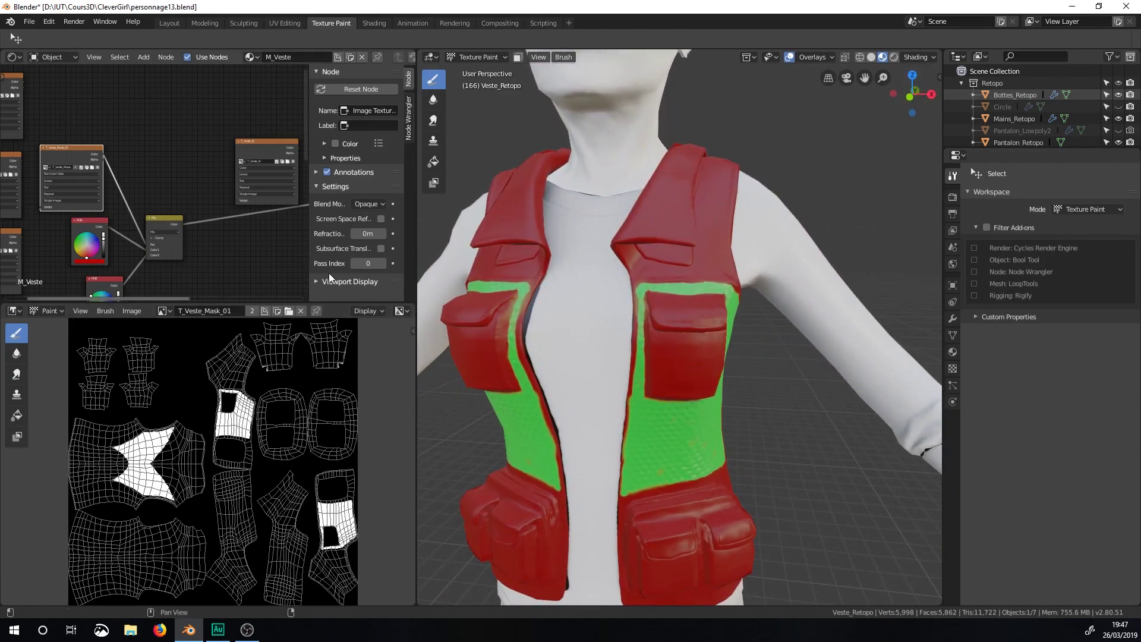
scroll(149, 252, "down", 2)
middle_click_drag(129, 254, 146, 170)
middle_click_drag(713, 356, 587, 203)
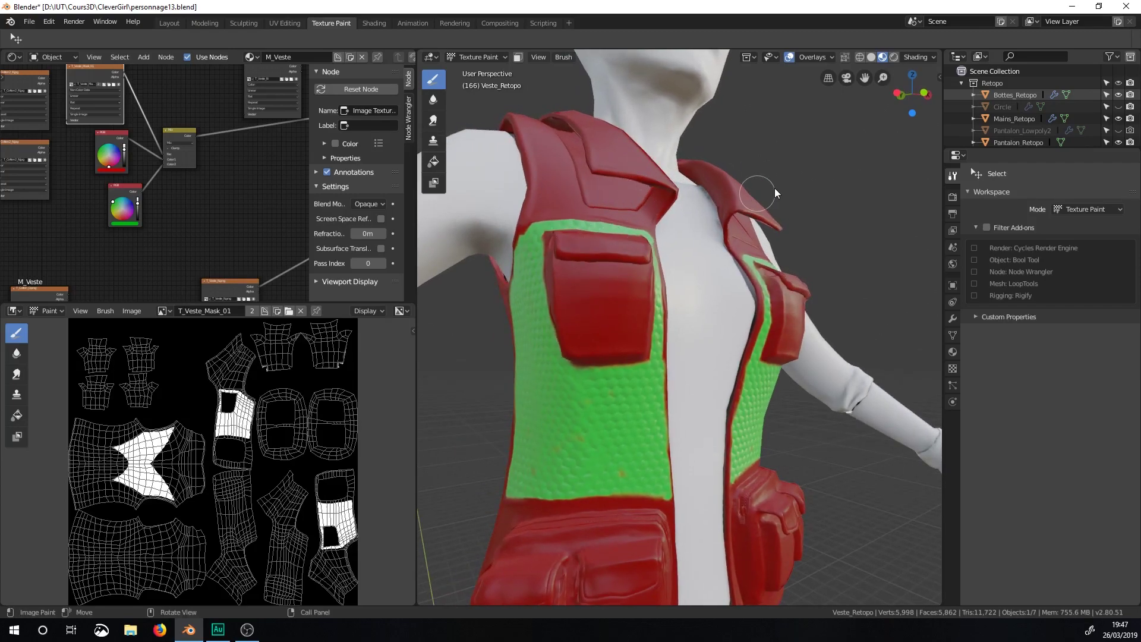
middle_click_drag(844, 188, 780, 260)
Step: Delete the red and green RGB nodes that feed the Mix node
middle_click_drag(207, 139, 171, 166, "ctrl")
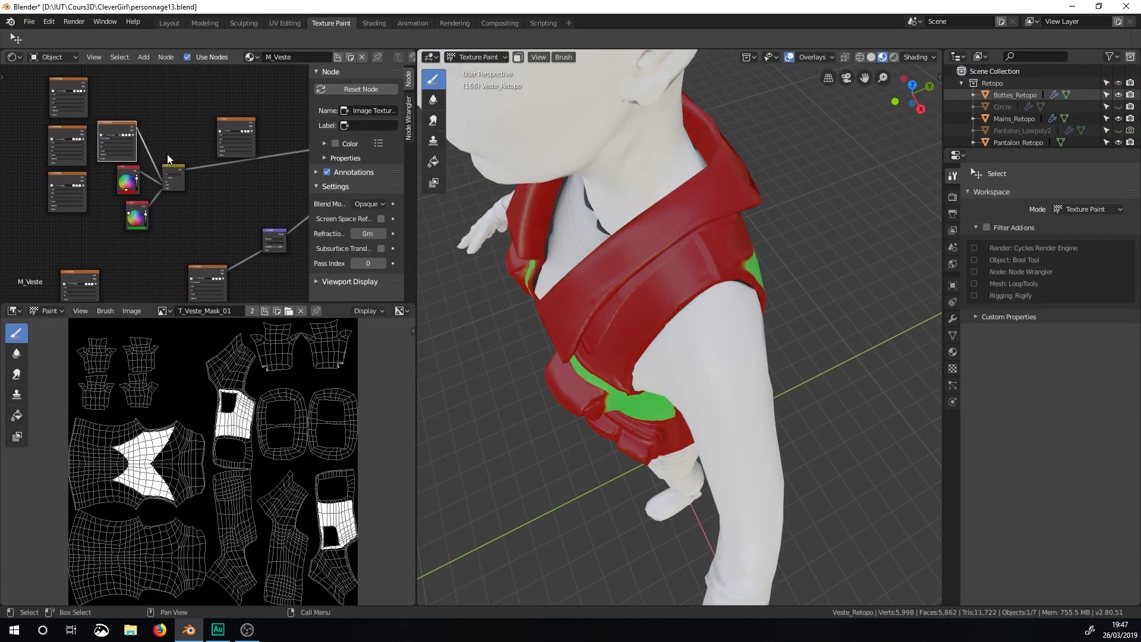
left_click(128, 175)
key("x")
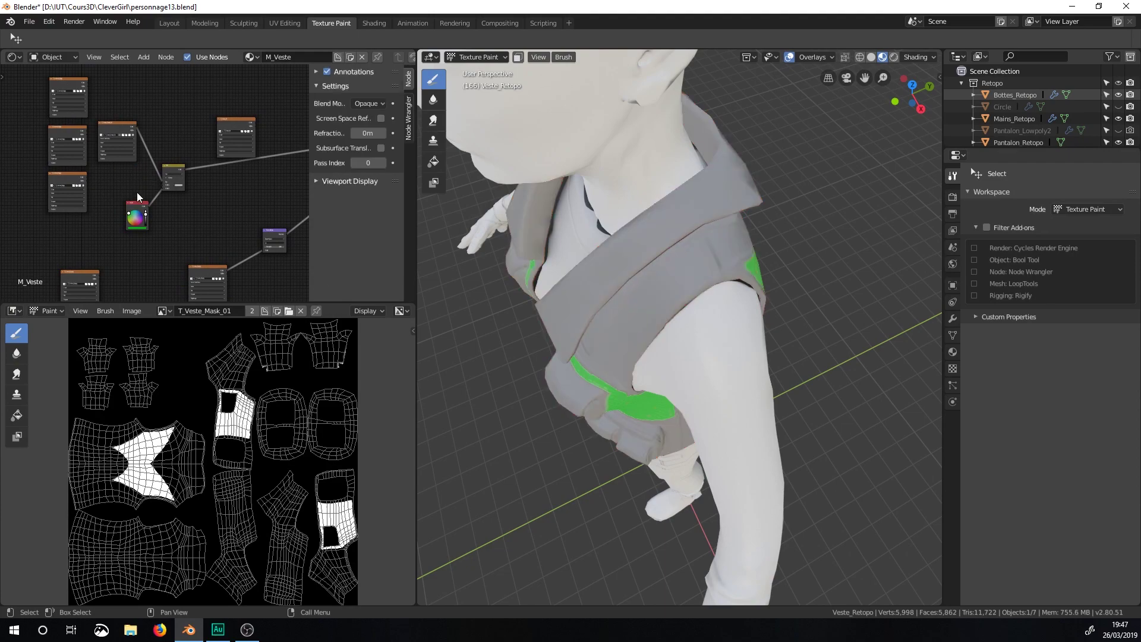
left_click(136, 213)
key("x")
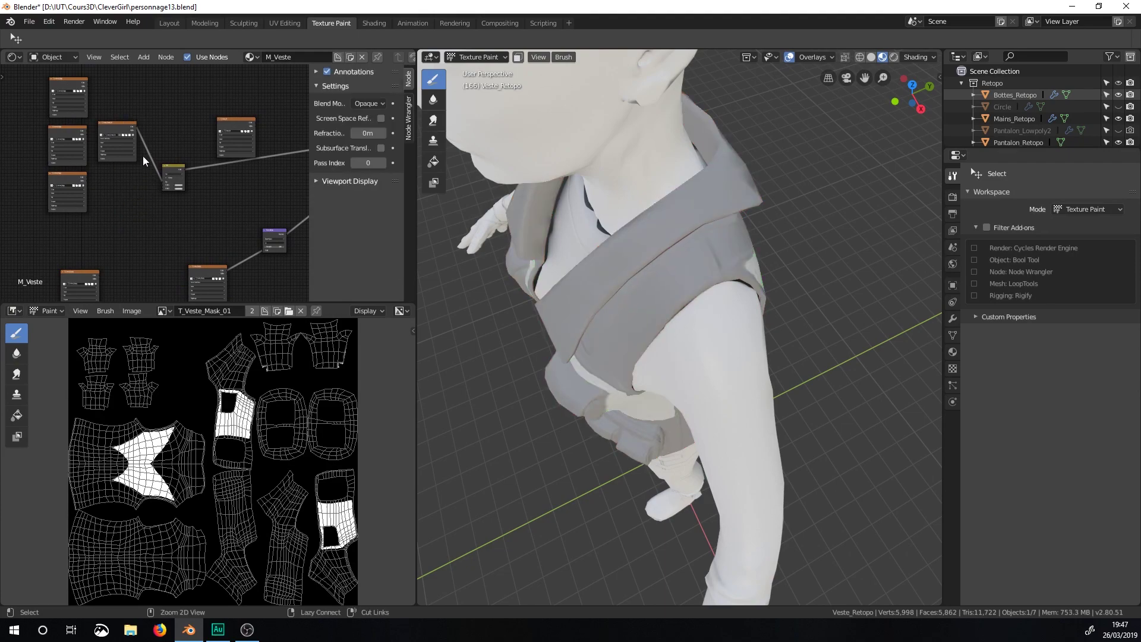
Step: Switch to the Shading workspace to edit the M_Veste nodes in a larger node editor
middle_click_drag(142, 157, 144, 122, "ctrl")
middle_click_drag(79, 149, 155, 148)
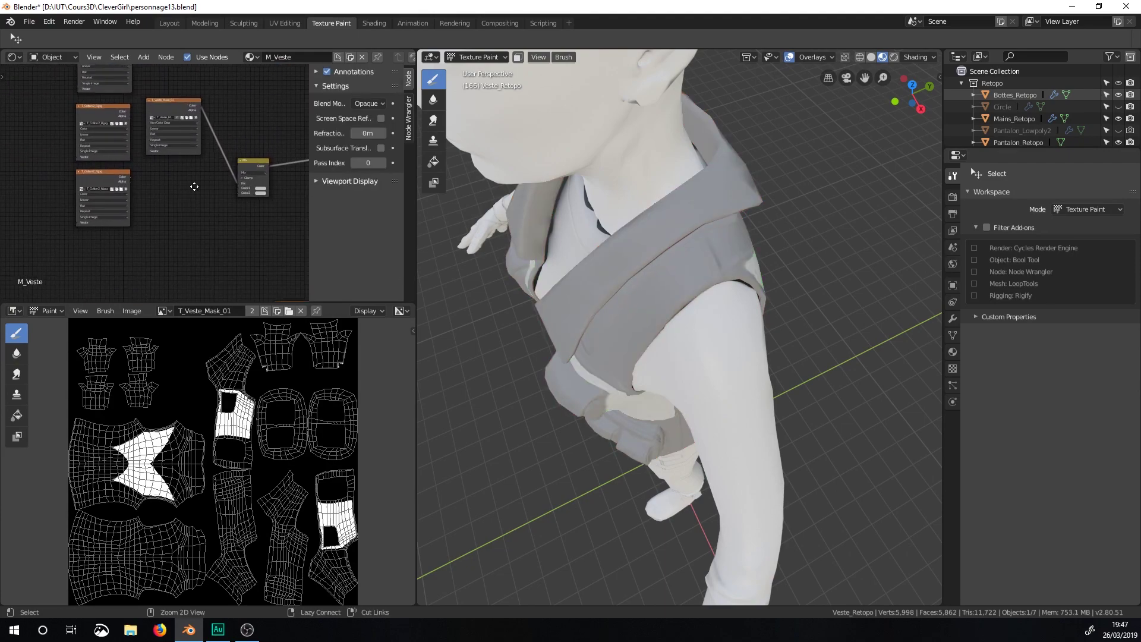
middle_click_drag(196, 184, 140, 250, "ctrl")
middle_click_drag(173, 184, 258, 74, "shift")
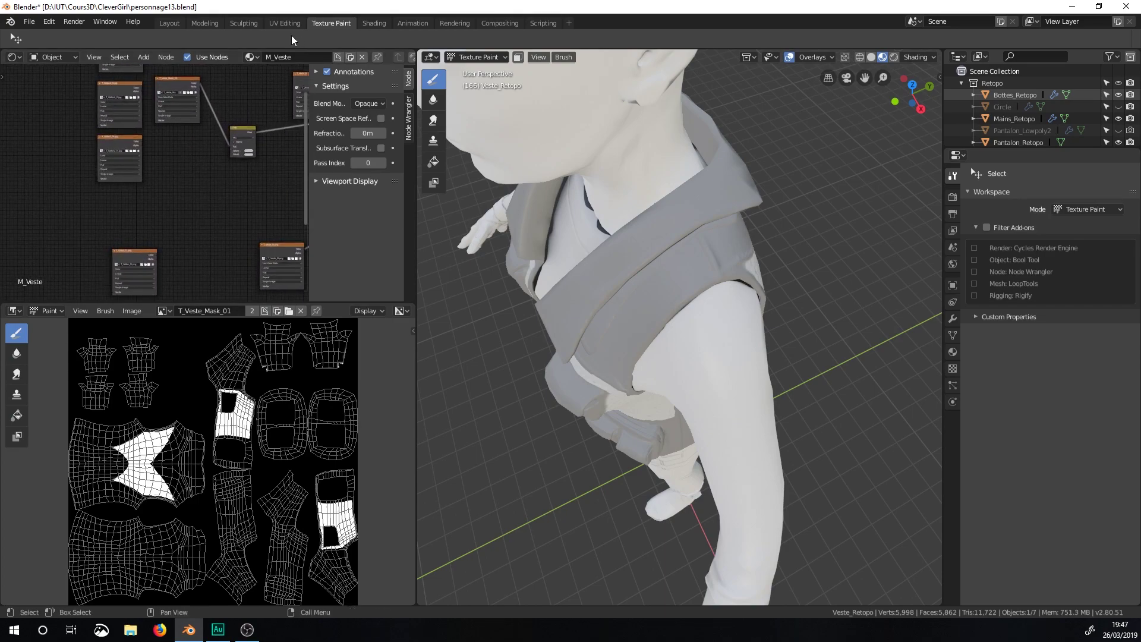
left_click(374, 23)
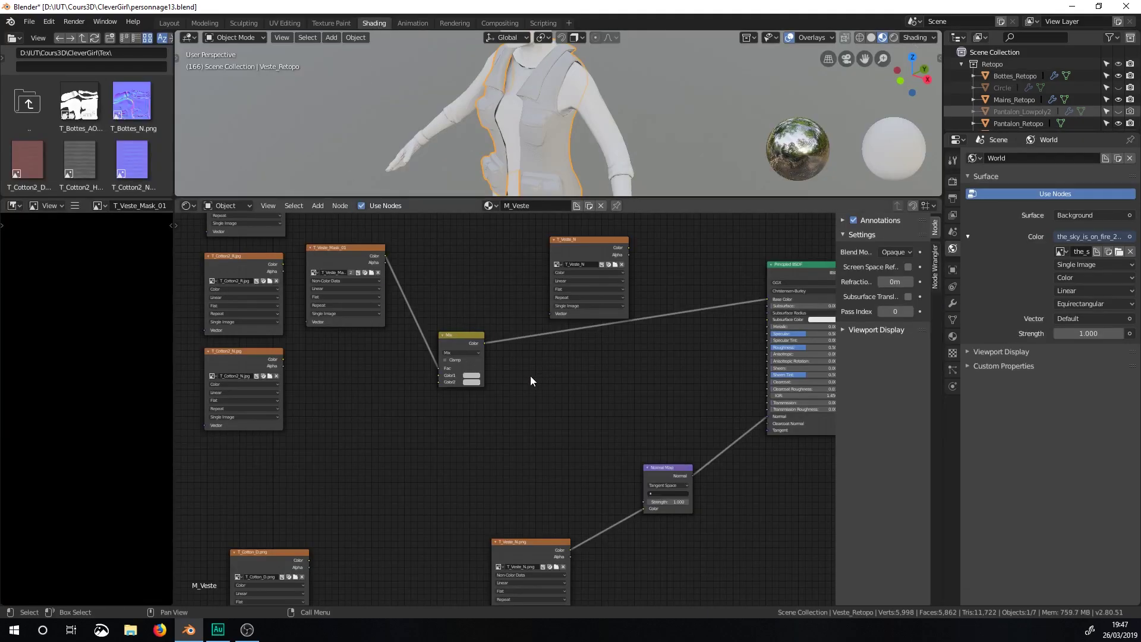
Step: Duplicate the Mix node twice, stack the copies below the original, and move the T_Veste_Mask_01 node beside the first Mix
mouse_move(462, 337)
left_mouse_down()
mouse_move(461, 296)
mouse_move(465, 327)
left_mouse_up()
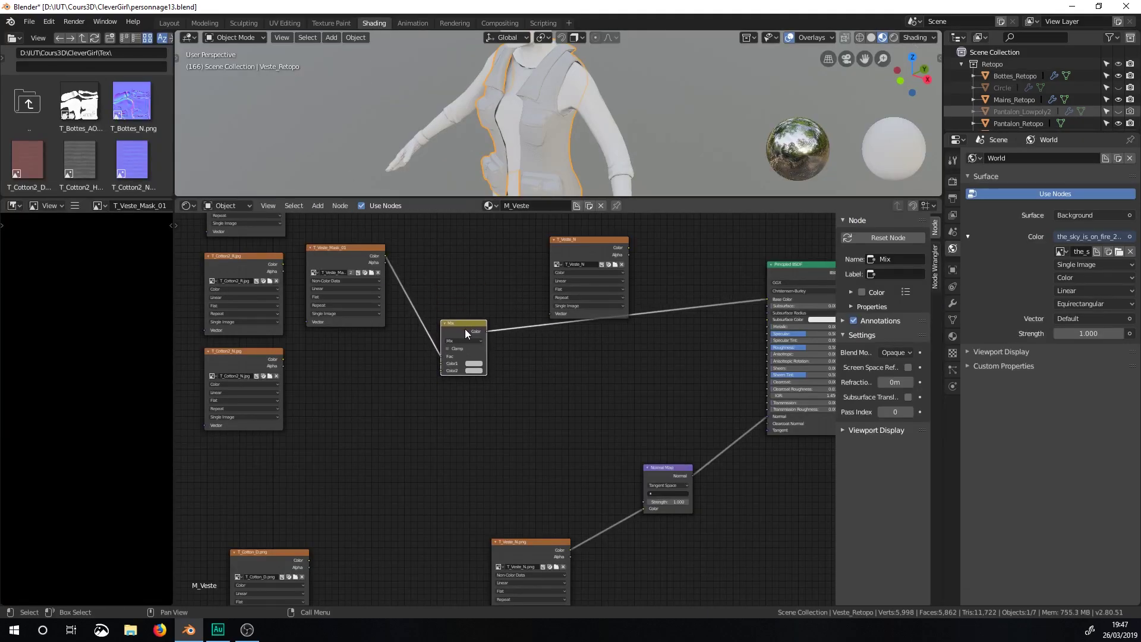
key("shift+d")
left_click(445, 454)
middle_click_drag(503, 436, 494, 324)
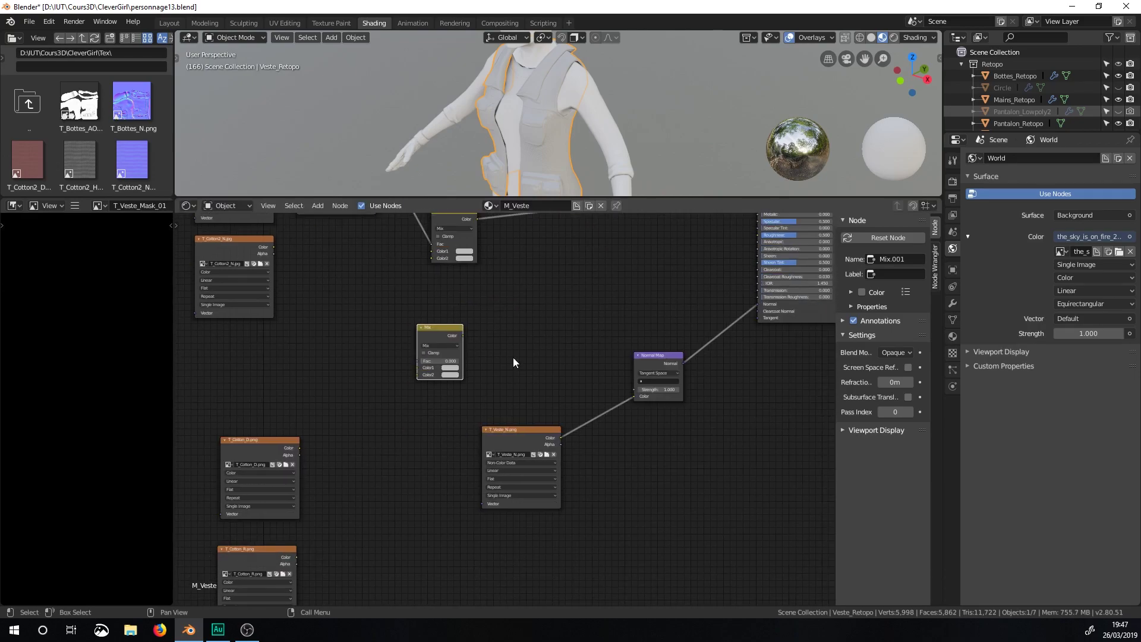
left_click_drag(512, 429, 575, 421)
left_click_drag(435, 331, 456, 315)
key("shift+d")
left_click(451, 392)
scroll(388, 328, "down", 5)
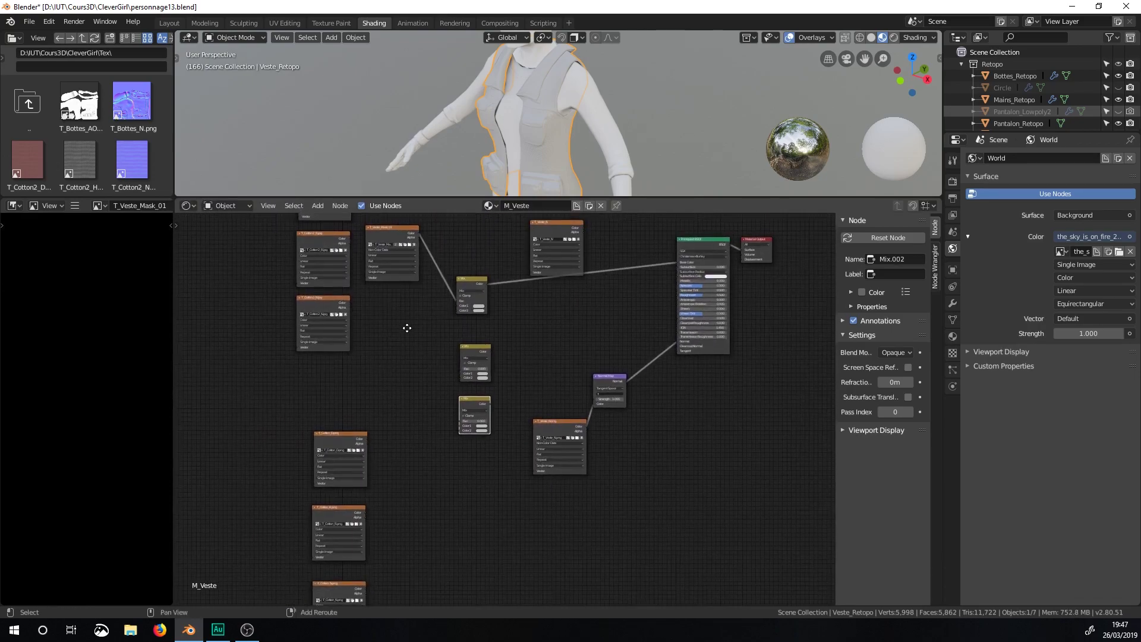
middle_click_drag(399, 283, 431, 334)
left_click_drag(426, 284, 429, 344)
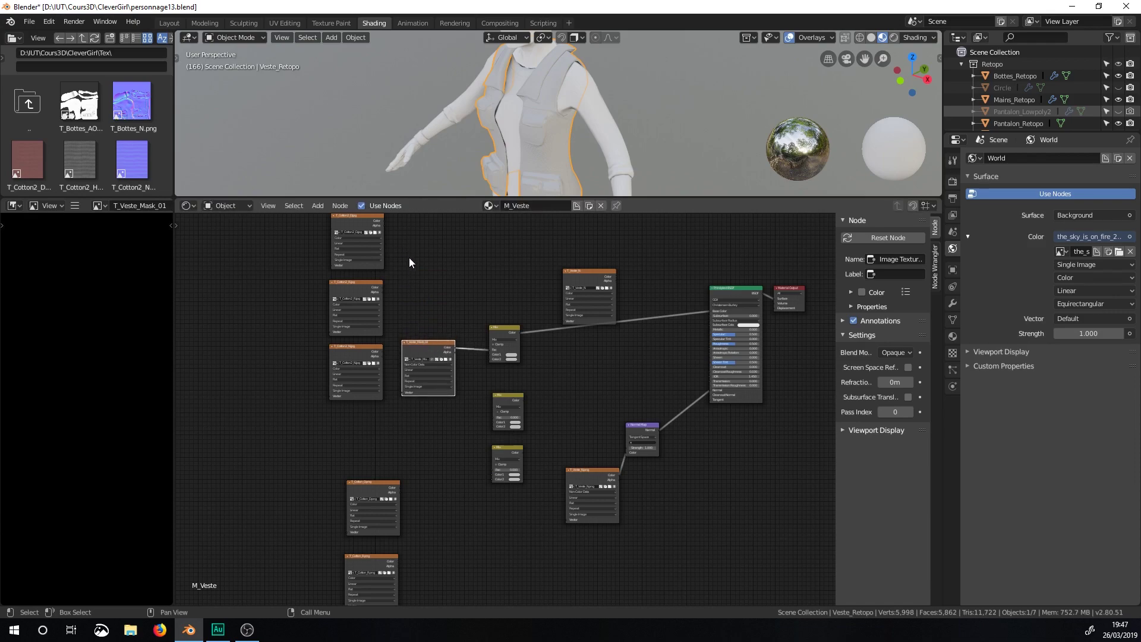
Step: Connect T_Cotton2_D and T_Cotton_D to the first Mix's Color1 and Color2, and T_Cotton_R to the second Mix's Color2
scroll(440, 243, "up", 2)
middle_click_drag(437, 286, 471, 355)
left_click_drag(405, 272, 525, 428)
middle_click_drag(535, 434, 523, 243, "ctrl")
left_click_drag(398, 410, 509, 249)
left_click_drag(397, 505, 515, 329)
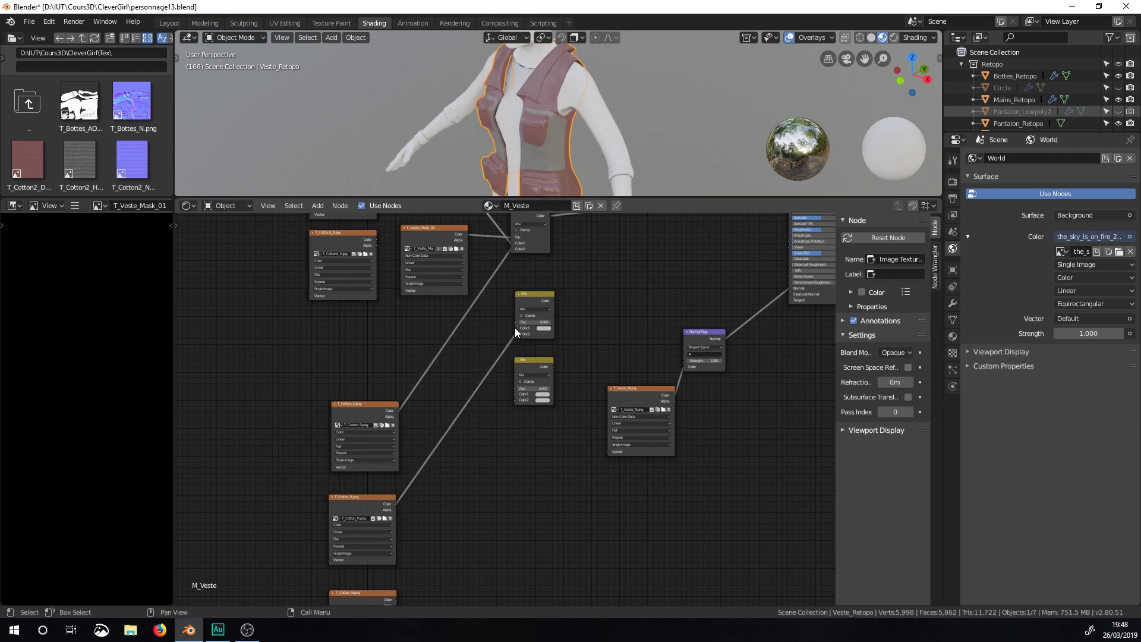
middle_click_drag(440, 275, 427, 340)
left_click_drag(362, 222, 500, 457)
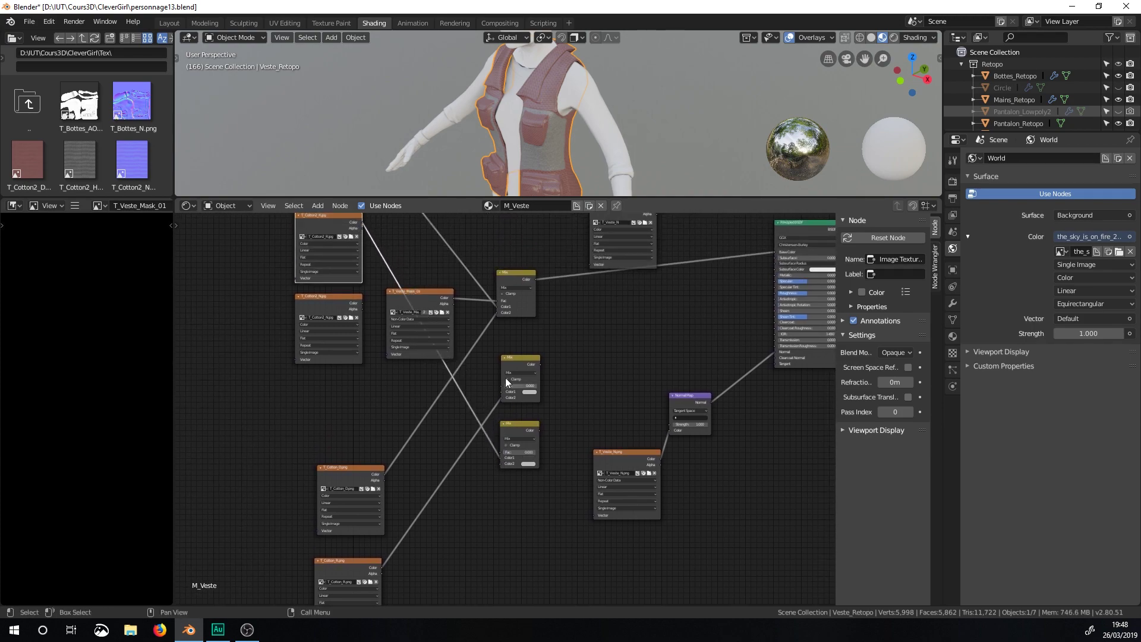
left_click(324, 306)
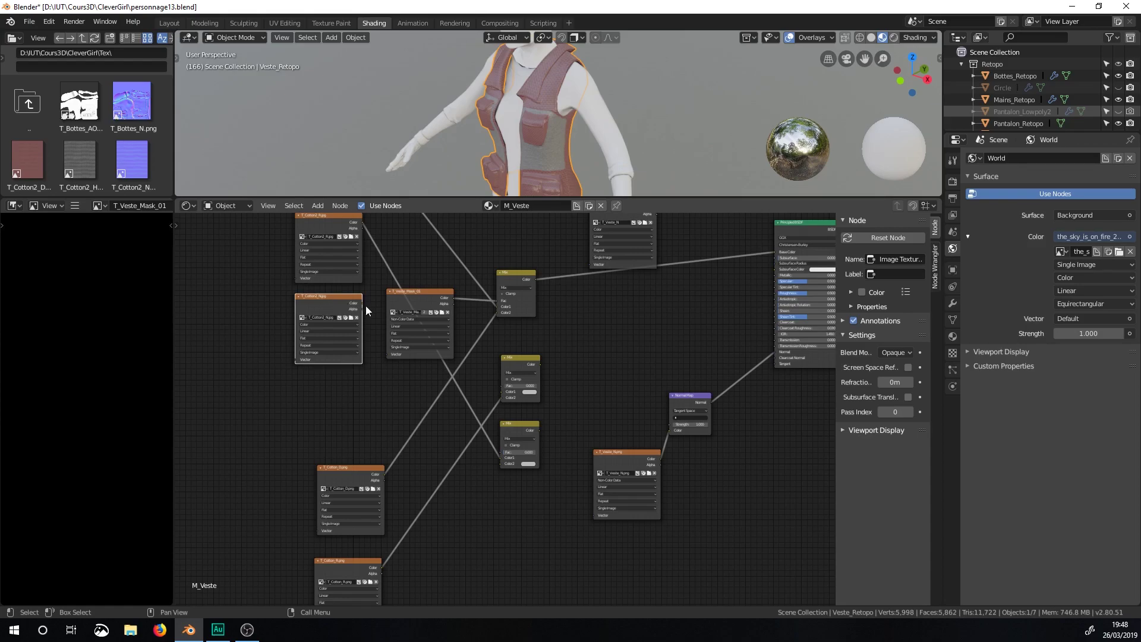
left_click_drag(363, 304, 501, 458)
left_click_drag(382, 567, 501, 397)
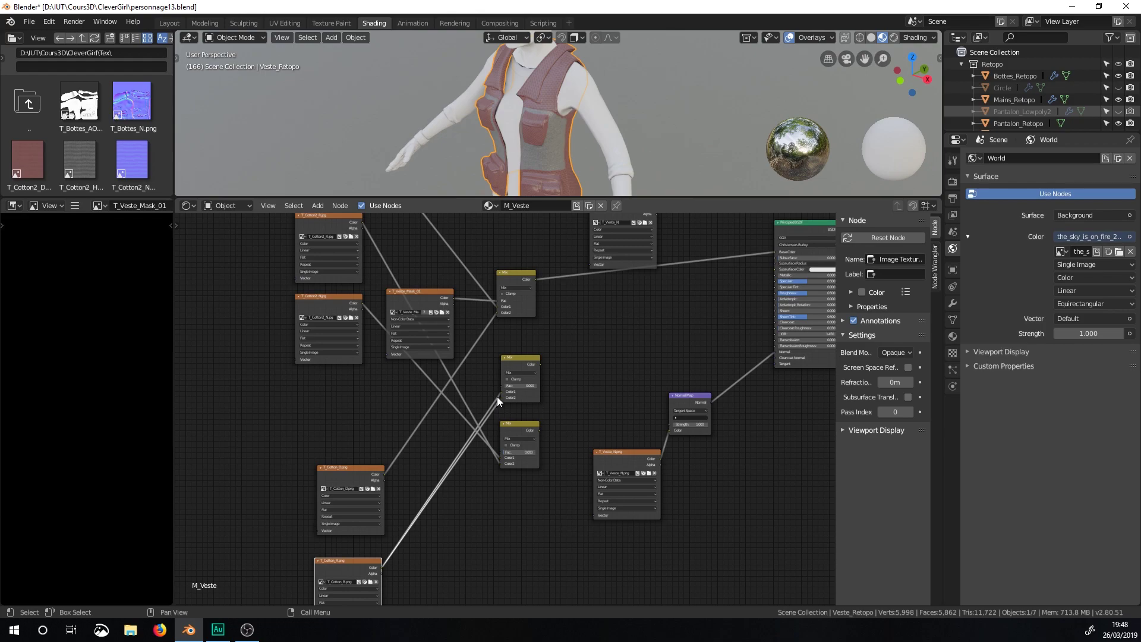
key("ctrl+z")
key("ctrl+z")
key("ctrl+z")
key("ctrl+z")
Step: Connect T_Cotton2_R to the second Mix's Color1, and T_Cotton2_N and T_Cotton_N to the third Mix's Color1 and Color2
left_click_drag(362, 222, 502, 392)
left_click_drag(363, 303, 500, 458)
scroll(512, 455, "up", 3)
middle_click_drag(512, 455, 561, 230)
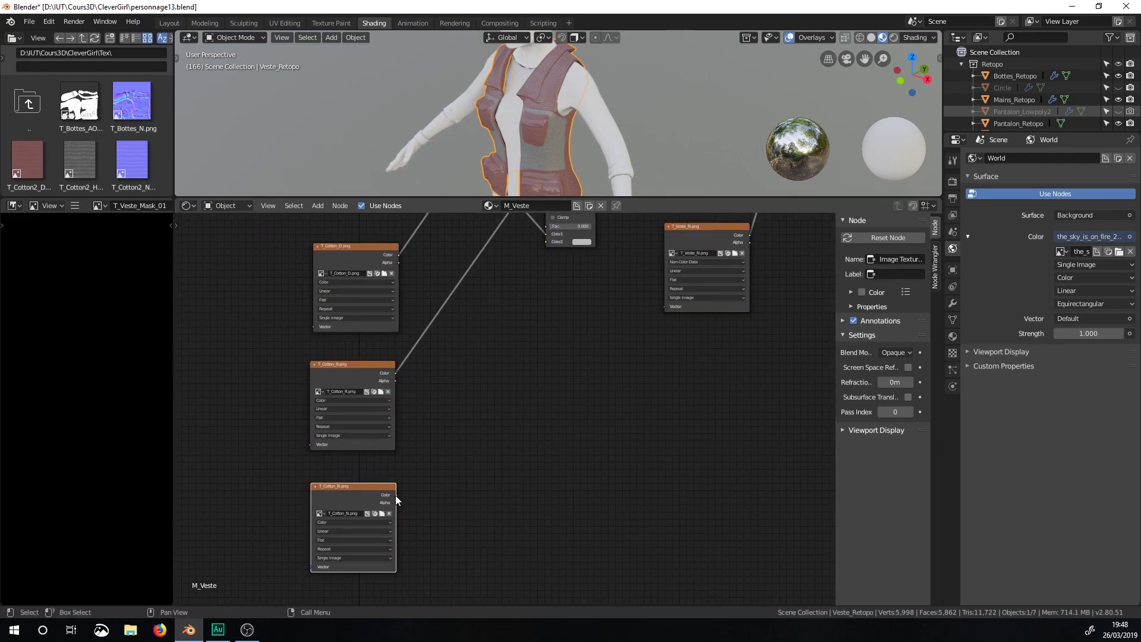
left_click_drag(395, 494, 545, 241)
scroll(545, 241, "down", 3)
middle_click_drag(511, 234, 511, 308)
scroll(517, 262, "up", 2)
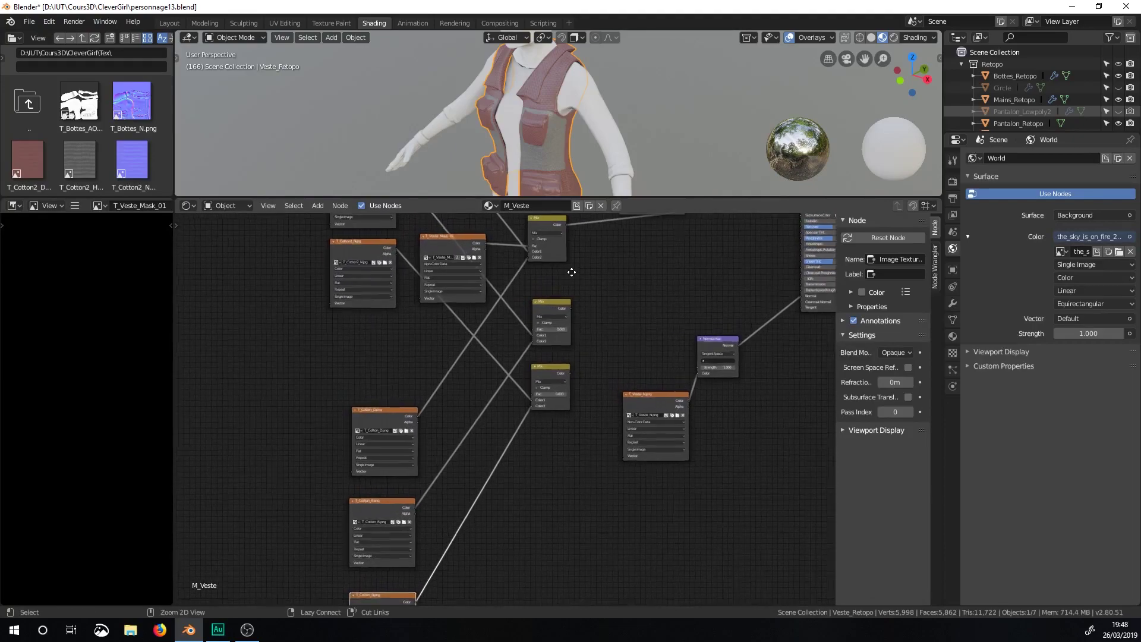
Step: Connect the T_Veste_Mask_01 Color output to the Fac inputs of the second and third Mix nodes
left_click_drag(486, 244, 530, 330)
left_click_drag(486, 244, 530, 394)
scroll(479, 373, "down", 3)
middle_click_drag(440, 244, 510, 303)
scroll(538, 302, "up", 3)
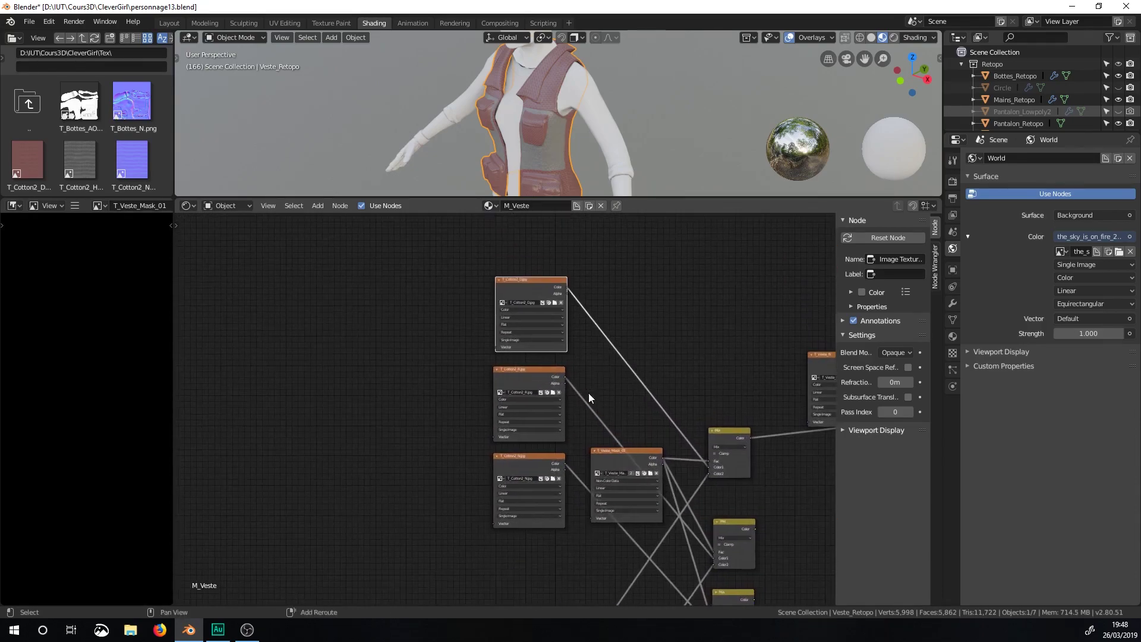
Step: Search the add-on preferences for "node" to check whether Node Wrangler is enabled
key("shift+a")
mouse_move(483, 292)
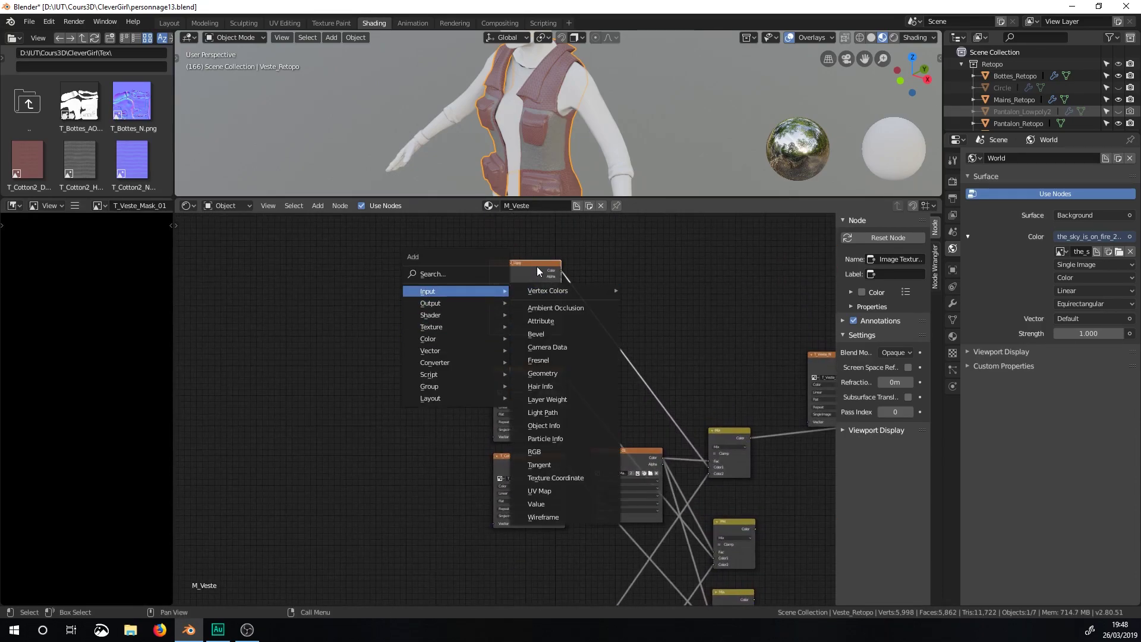
left_click(50, 22)
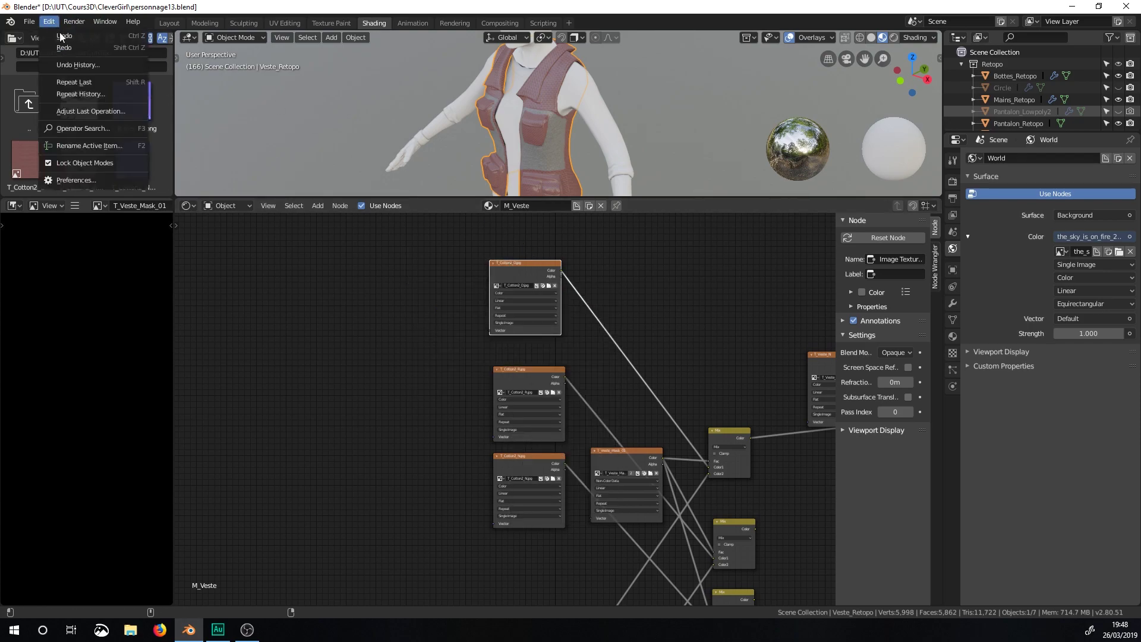
left_click(92, 181)
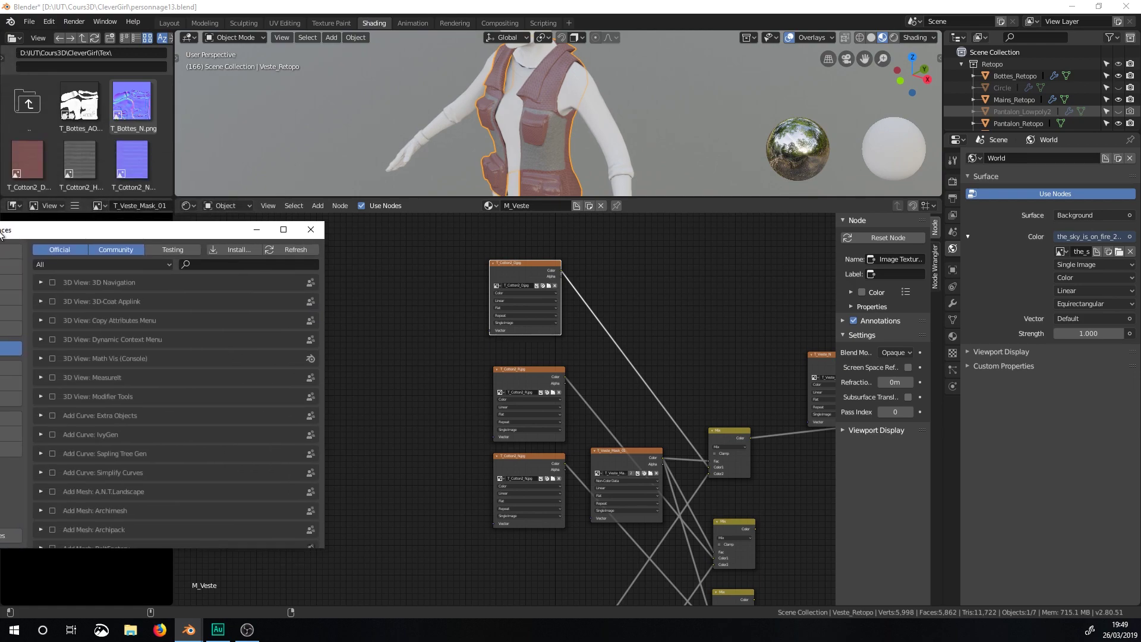
left_click_drag(151, 229, 502, 83)
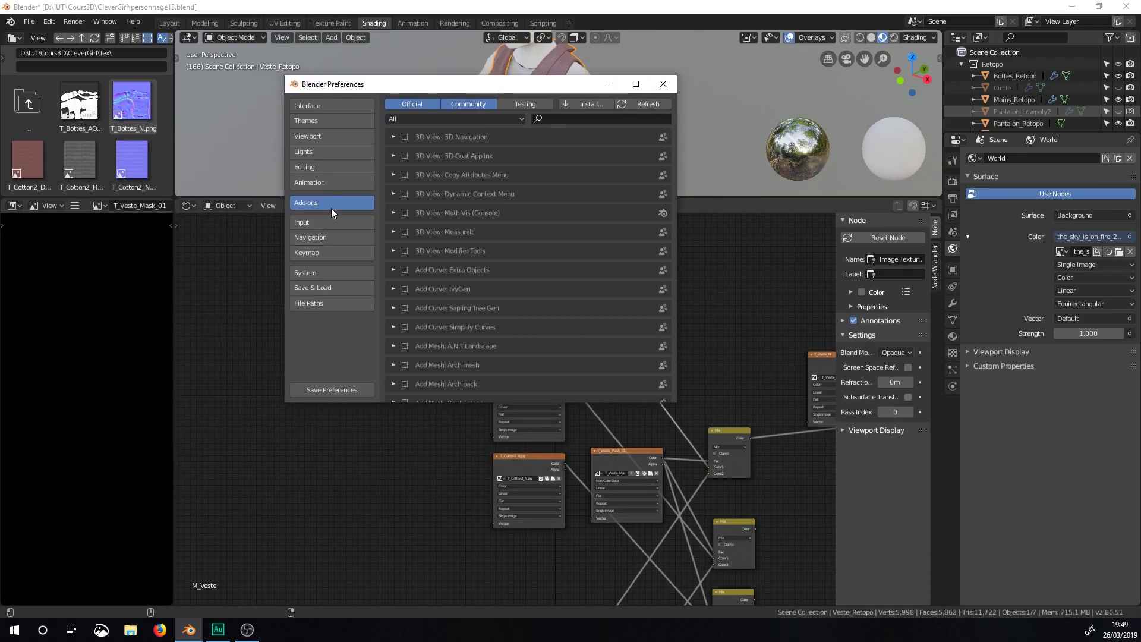
left_click(559, 119)
type("node")
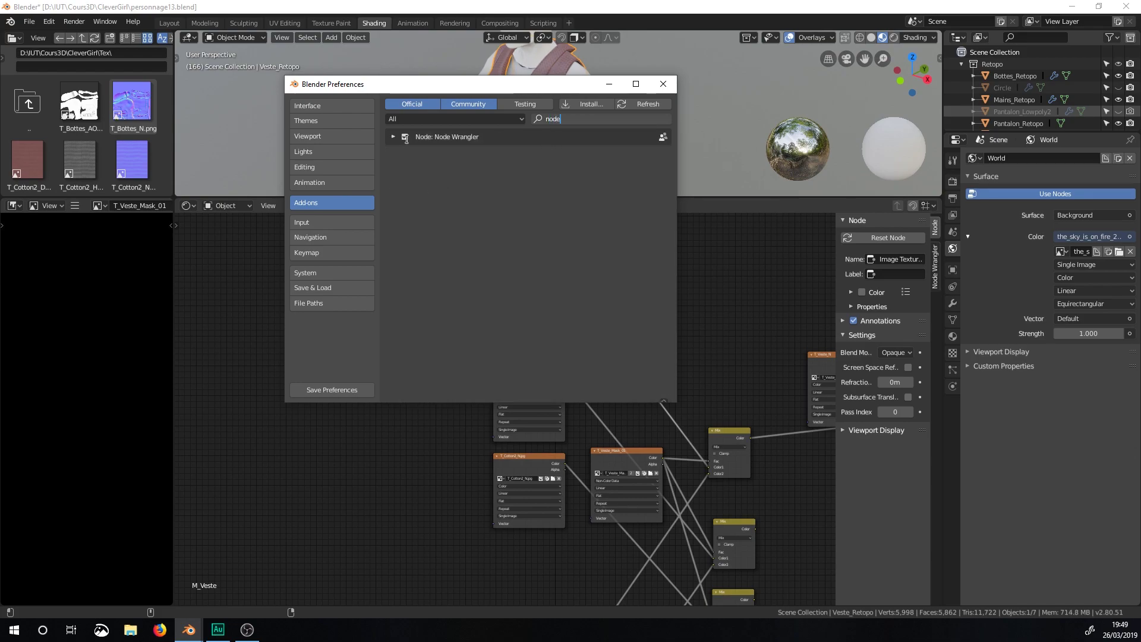
left_click(664, 84)
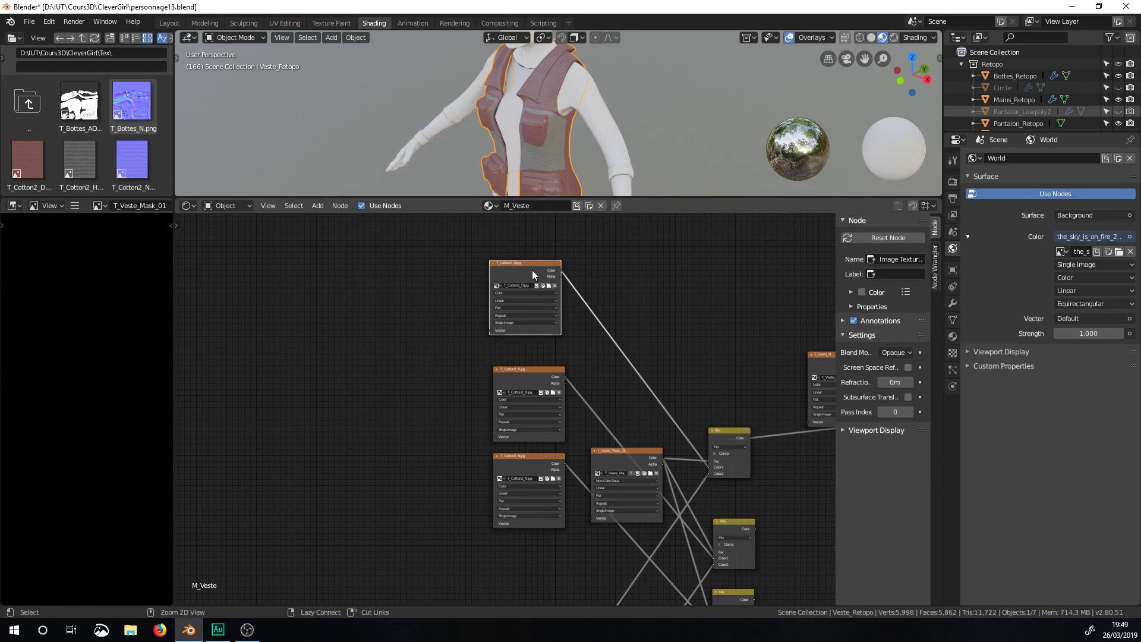
Step: Add linked Texture Coordinate and Mapping nodes to T_Cotton2_D and connect the Mapping Vector to T_Cotton2_R as well
key("ctrl+t")
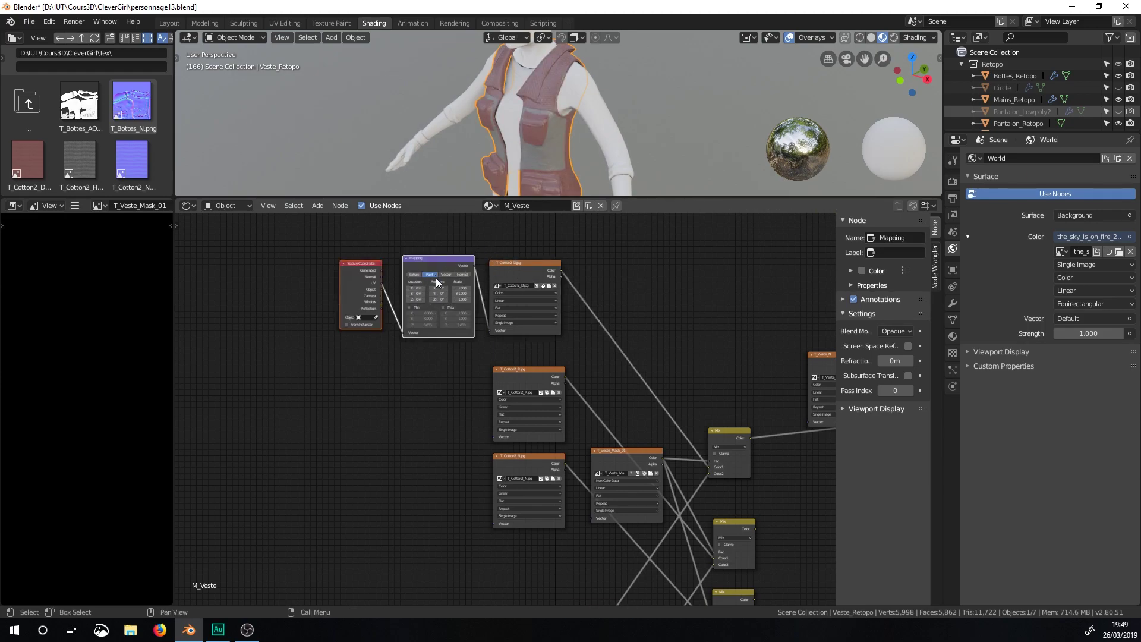
scroll(483, 290, "up", 4)
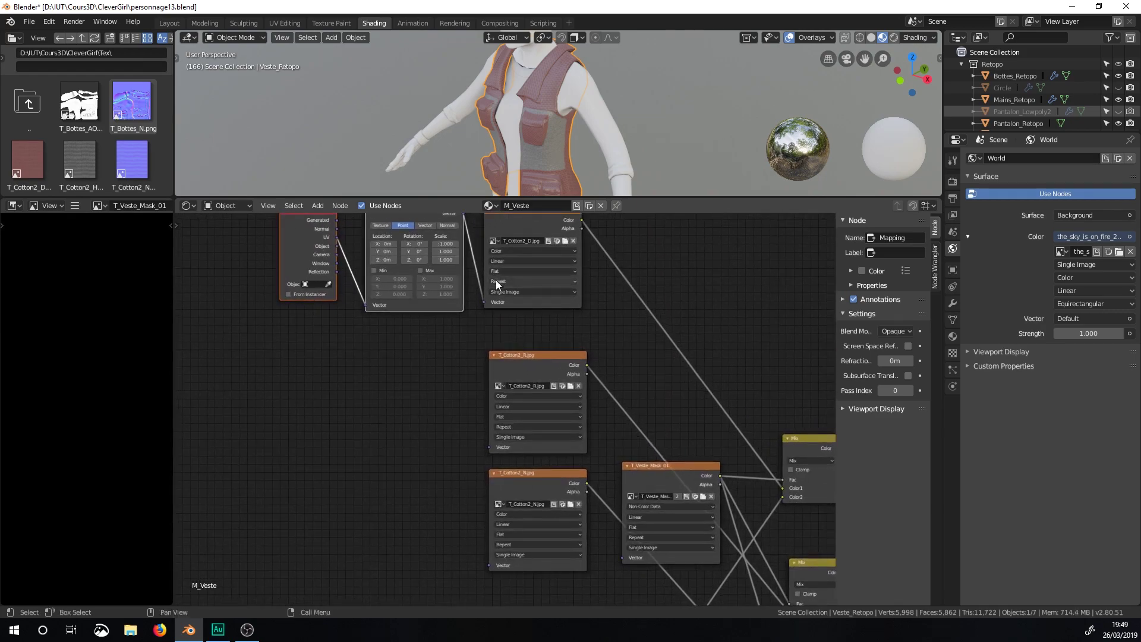
middle_click_drag(484, 290, 471, 343)
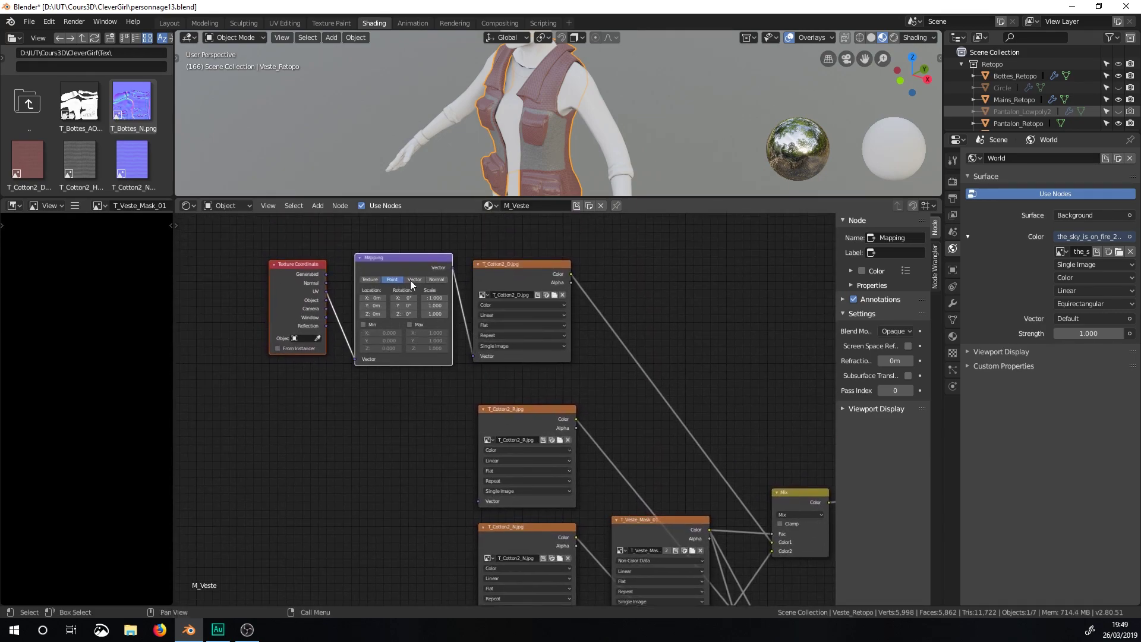
left_click_drag(452, 268, 475, 501)
Step: Move the Mapping and Texture Coordinate nodes lower beside the Cotton2 textures and connect the Mapping Vector to T_Cotton2_N
middle_click_drag(532, 389, 536, 344)
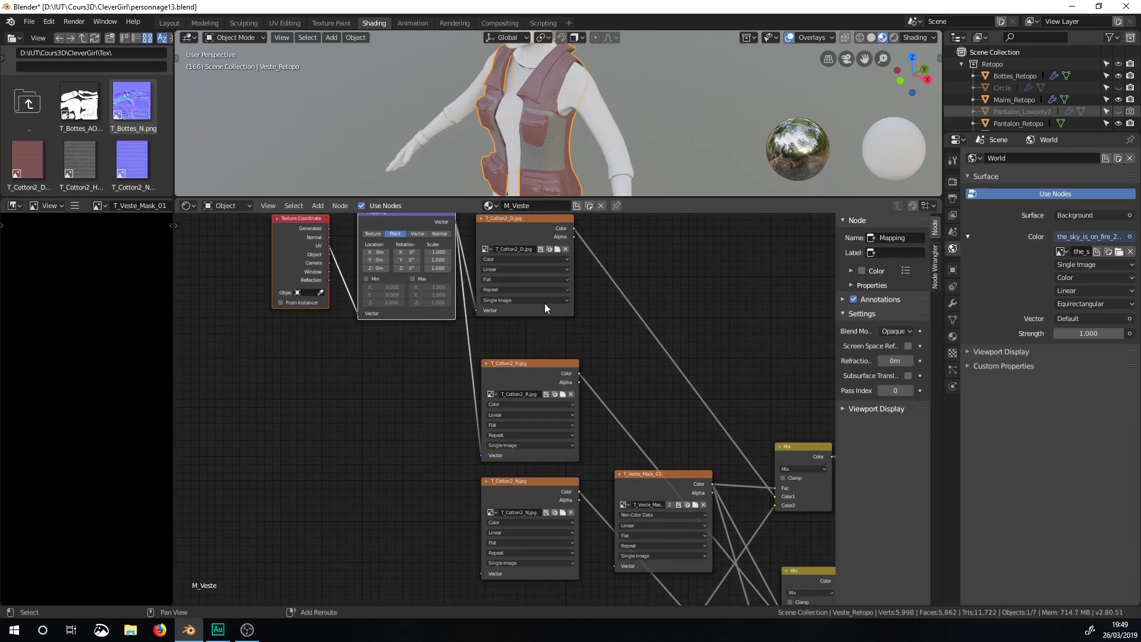
left_click_drag(425, 217, 395, 362)
left_click_drag(303, 255, 249, 441)
middle_click_drag(333, 428, 305, 320)
left_click_drag(397, 259, 453, 468)
Step: Add linked Texture Coordinate and Mapping nodes to T_Cotton_D and feed the same Mapping Vector into T_Cotton_R and T_Cotton_N
scroll(582, 357, "down", 8)
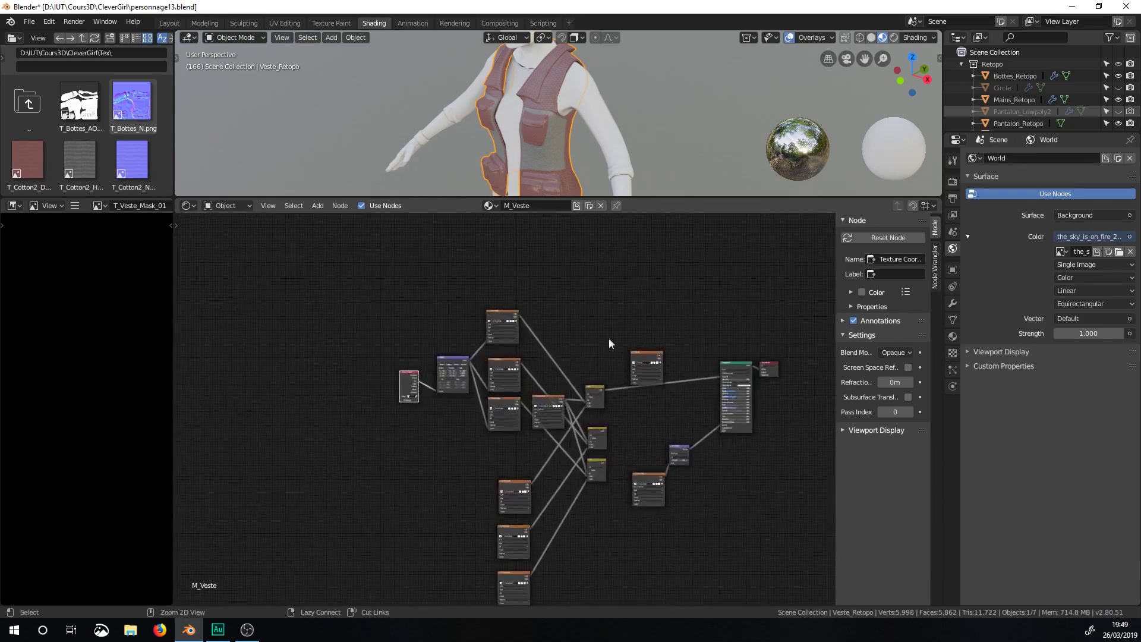
middle_click_drag(582, 358, 584, 254)
left_click(518, 382)
key("ctrl+t")
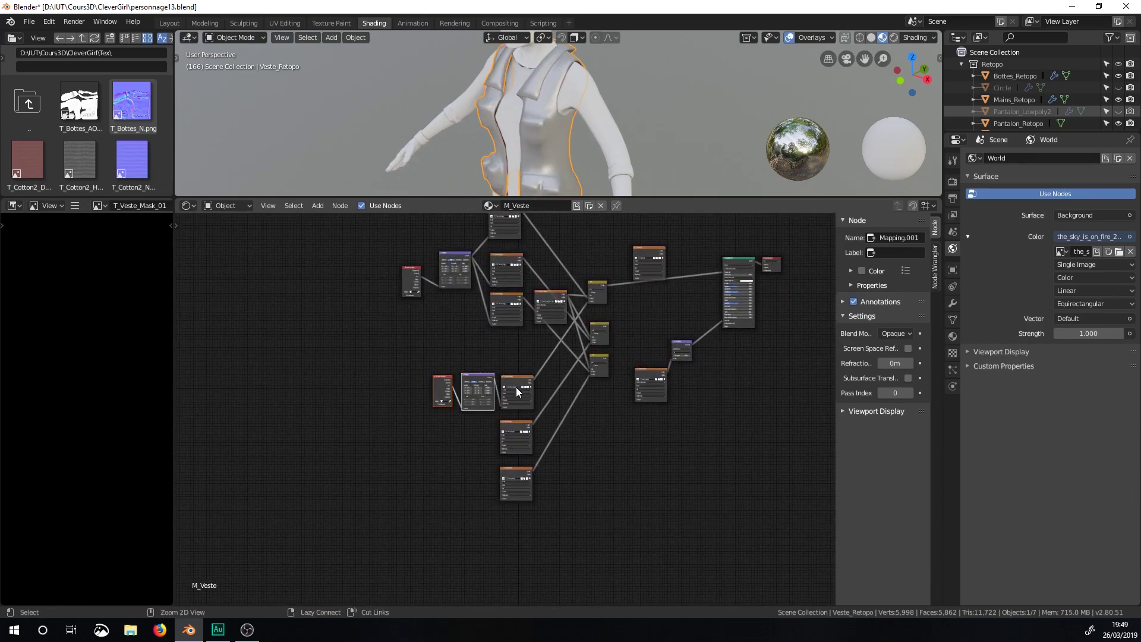
scroll(636, 349, "up", 5)
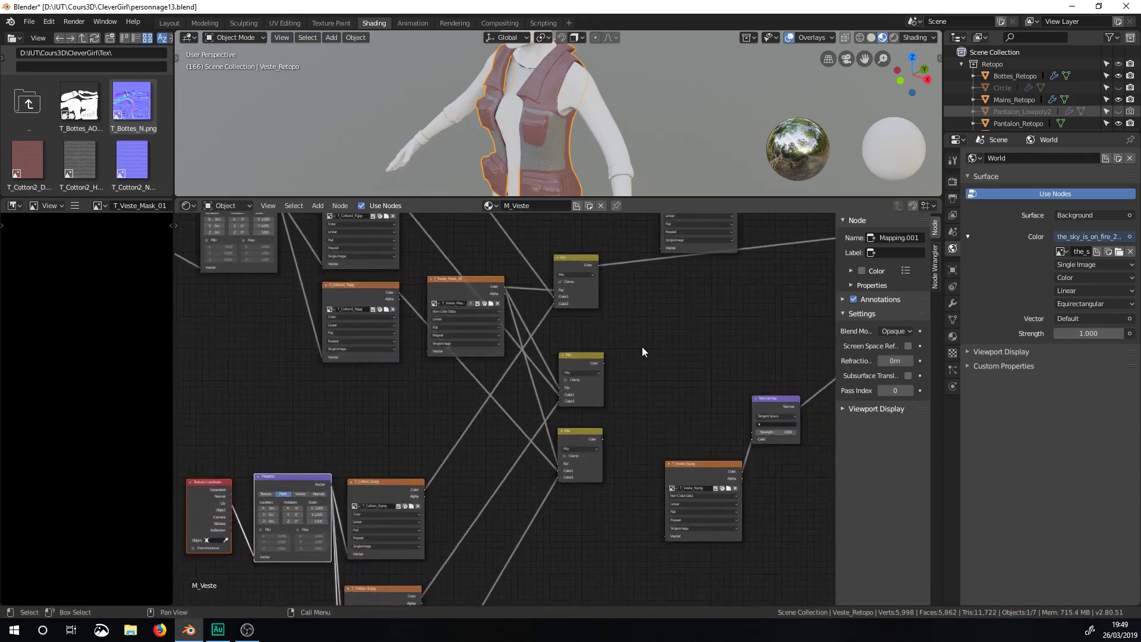
Step: Increase the X, Y and Z scale of the Mapping node feeding the Cotton2 textures for a finer weave on the vest
scroll(578, 116, "up", 8)
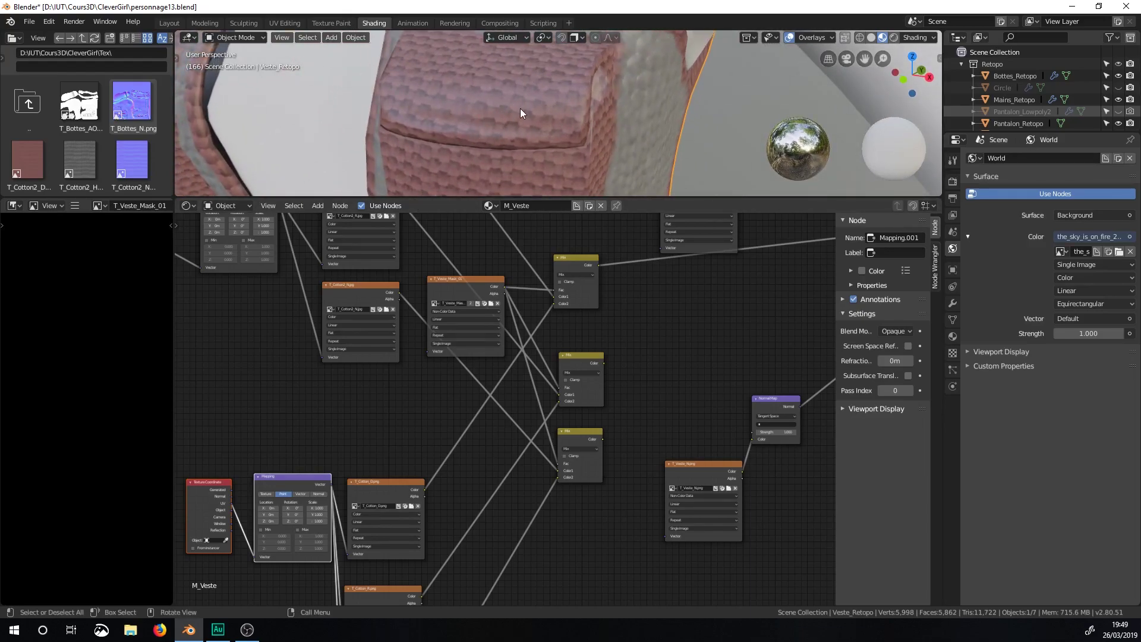
scroll(519, 108, "up", 4)
middle_click_drag(565, 127, 538, 134)
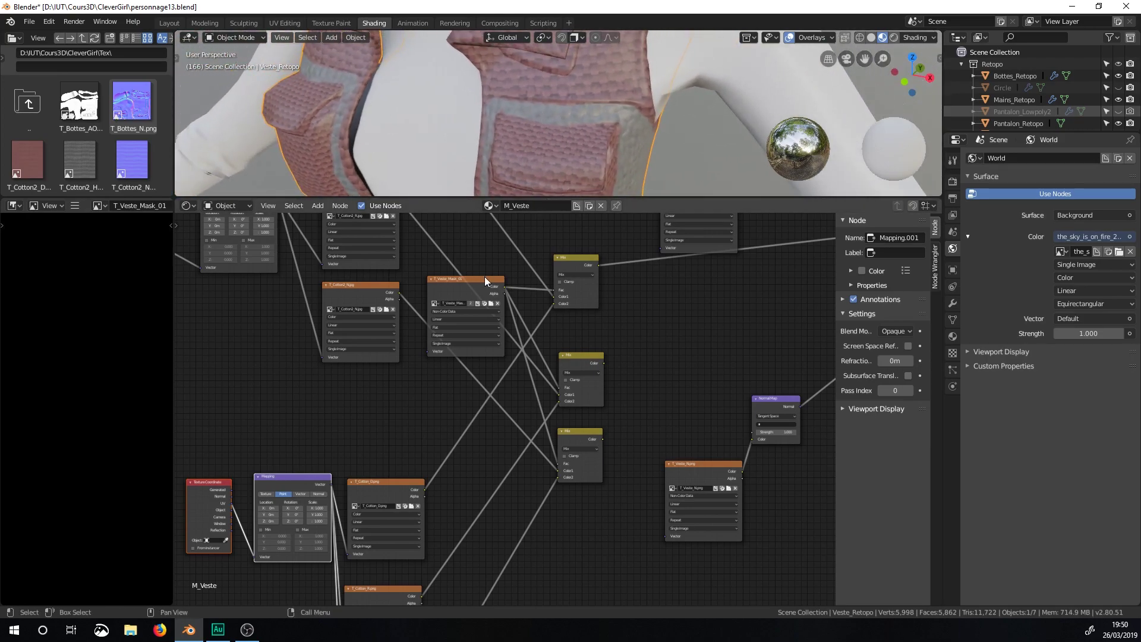
scroll(511, 273, "down", 3)
scroll(535, 270, "up", 2)
middle_click_drag(540, 269, 713, 349)
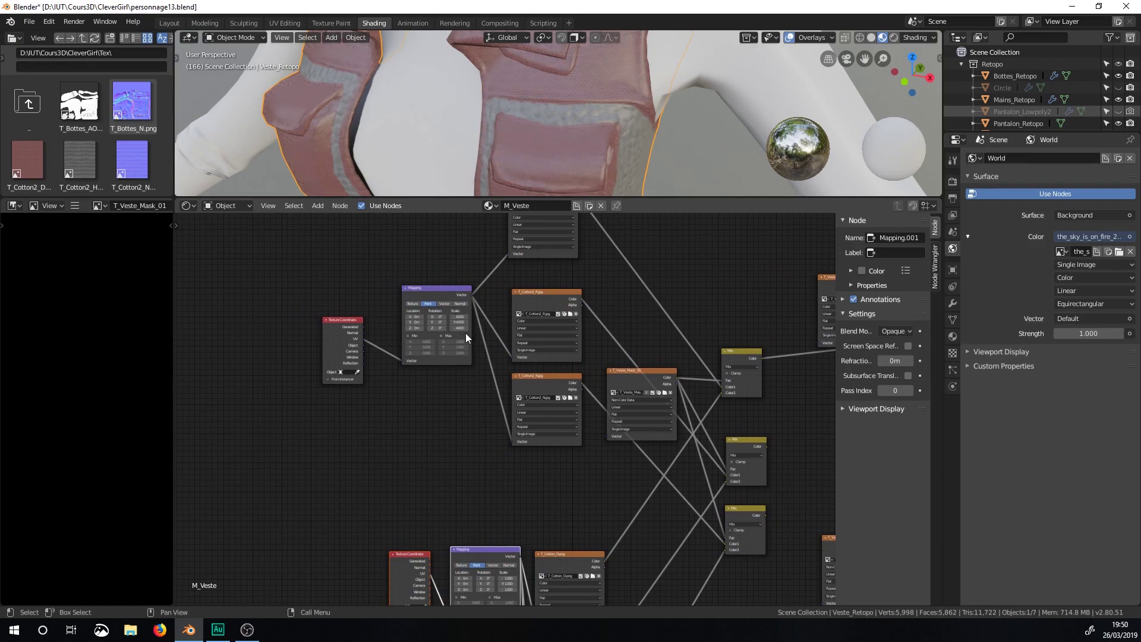
scroll(628, 66, "up", 4)
scroll(624, 101, "up", 3)
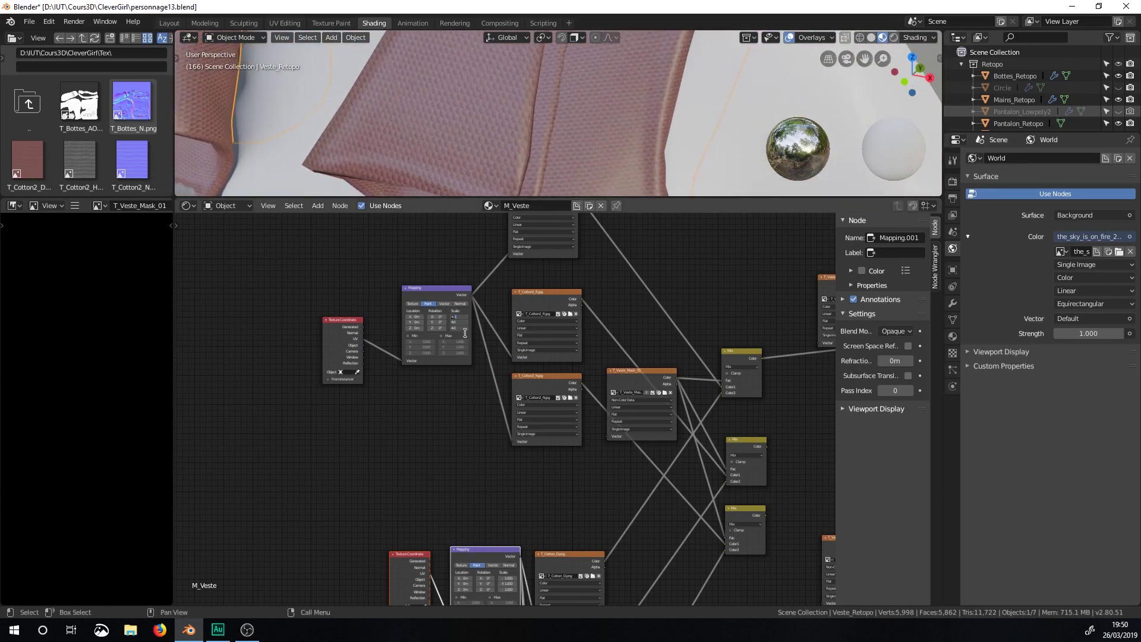
middle_click_drag(620, 77, 578, 73)
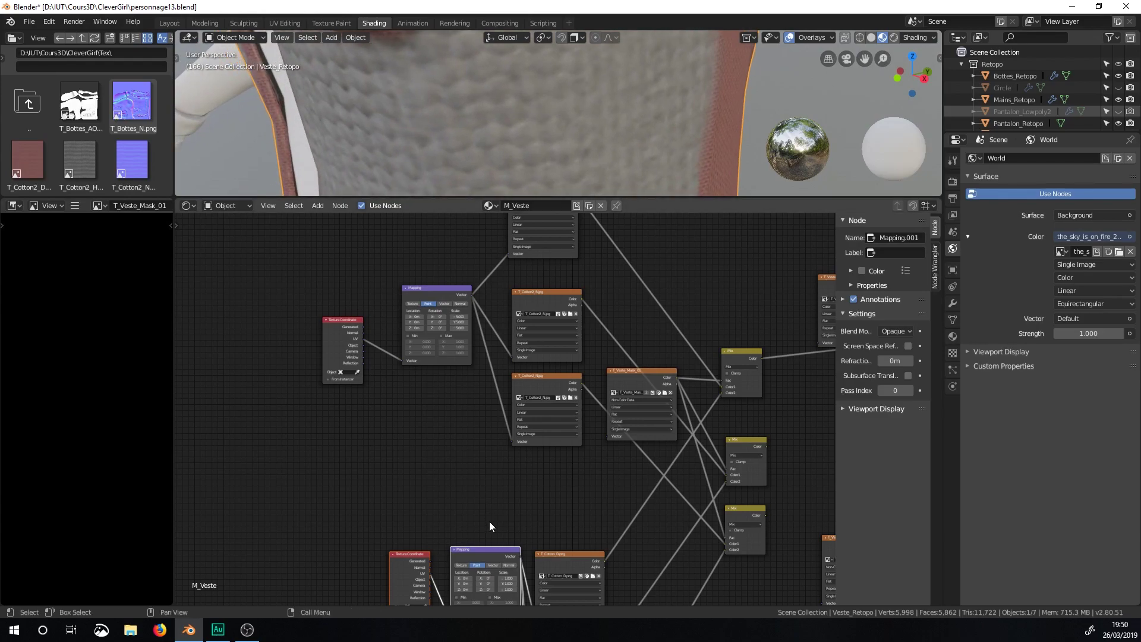
Step: Preview the T_Cotton_D texture alone on the vest
left_click(572, 557, "ctrl+shift")
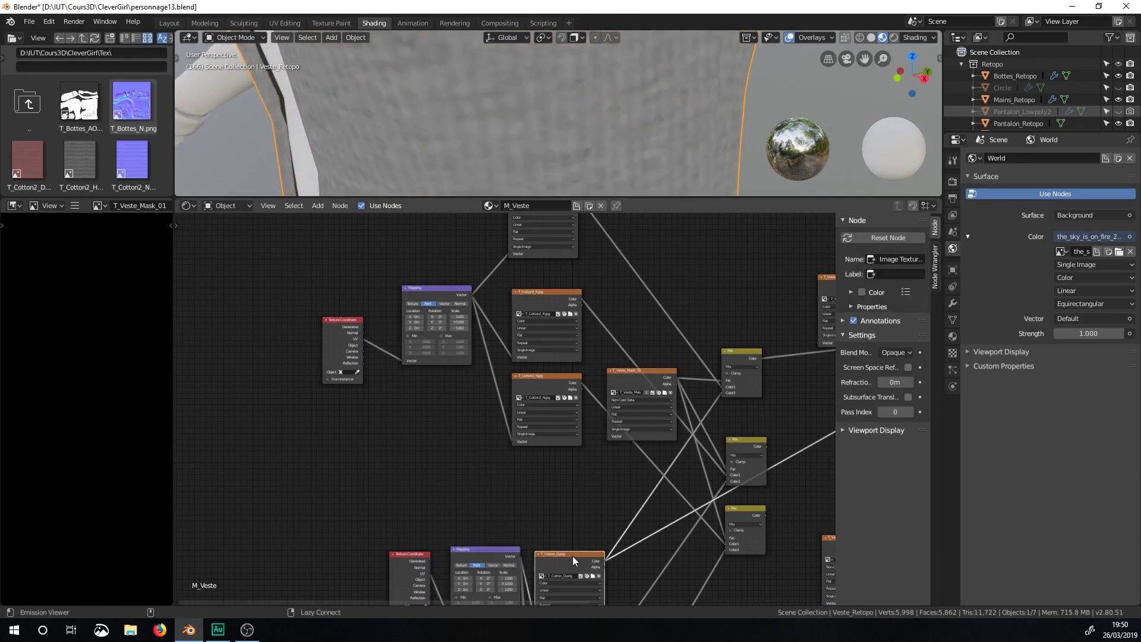
scroll(655, 109, "down", 3)
middle_click_drag(655, 110, 527, 212, "shift")
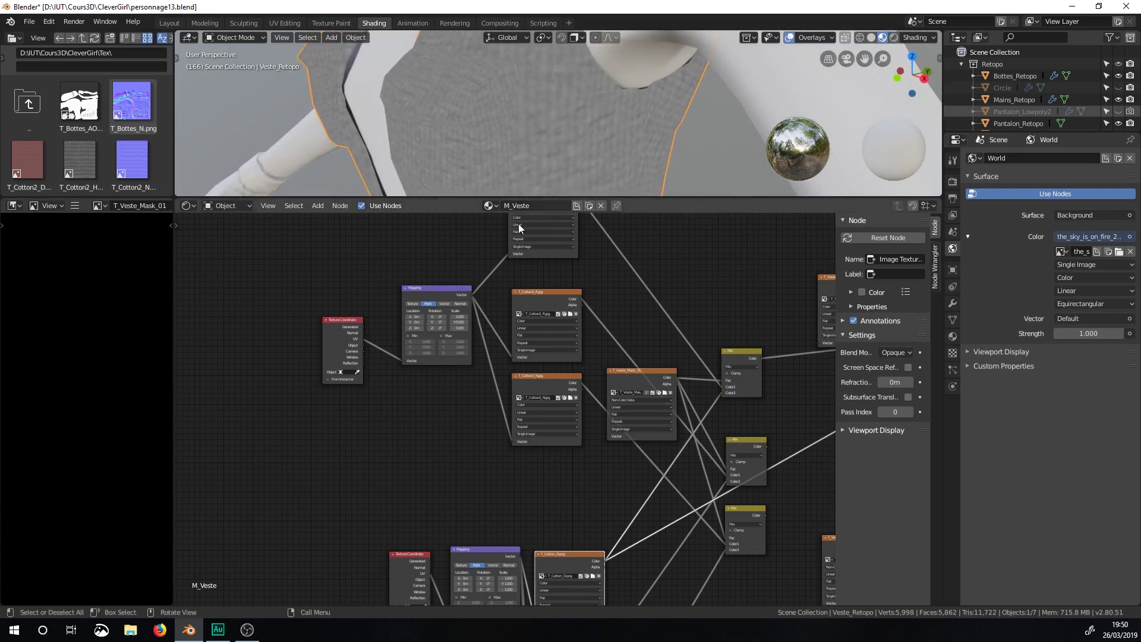
Step: Increase the X, Y and Z scale of the Mapping node feeding the three T_Cotton textures
middle_click_drag(521, 484, 519, 247)
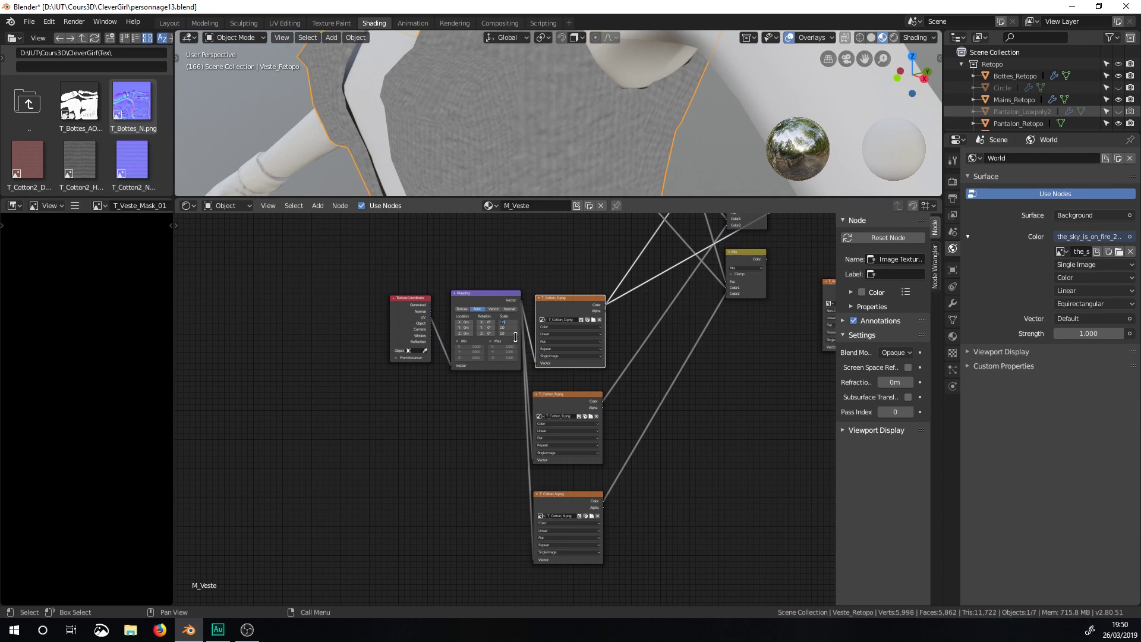
key("Return")
scroll(580, 108, "up", 3)
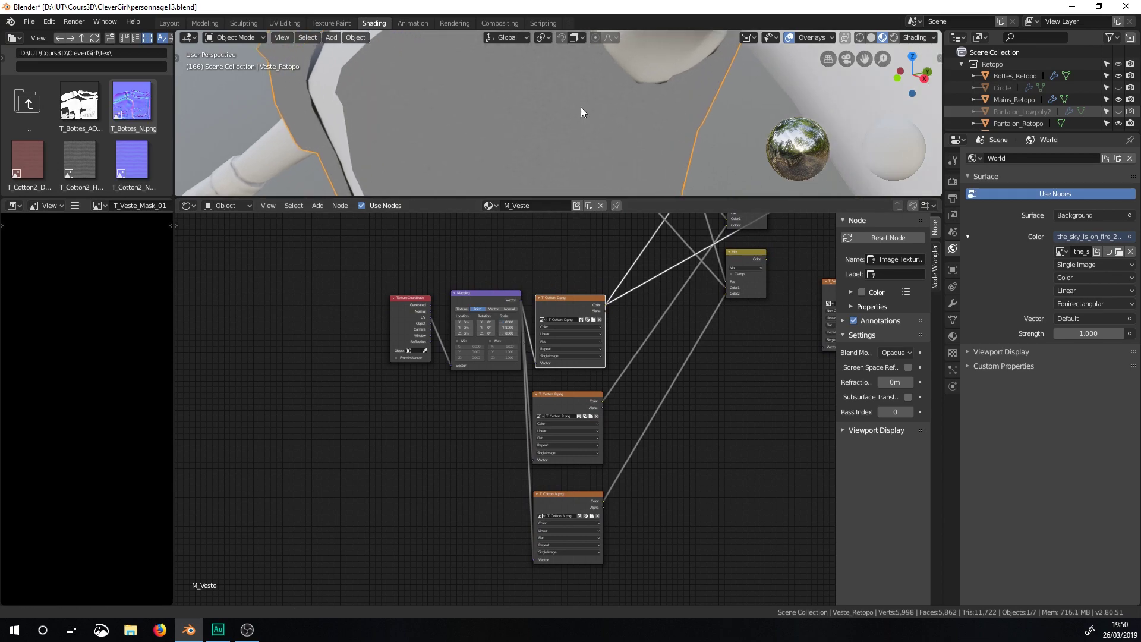
middle_click_drag(580, 108, 587, 102, "shift")
scroll(591, 101, "up", 1)
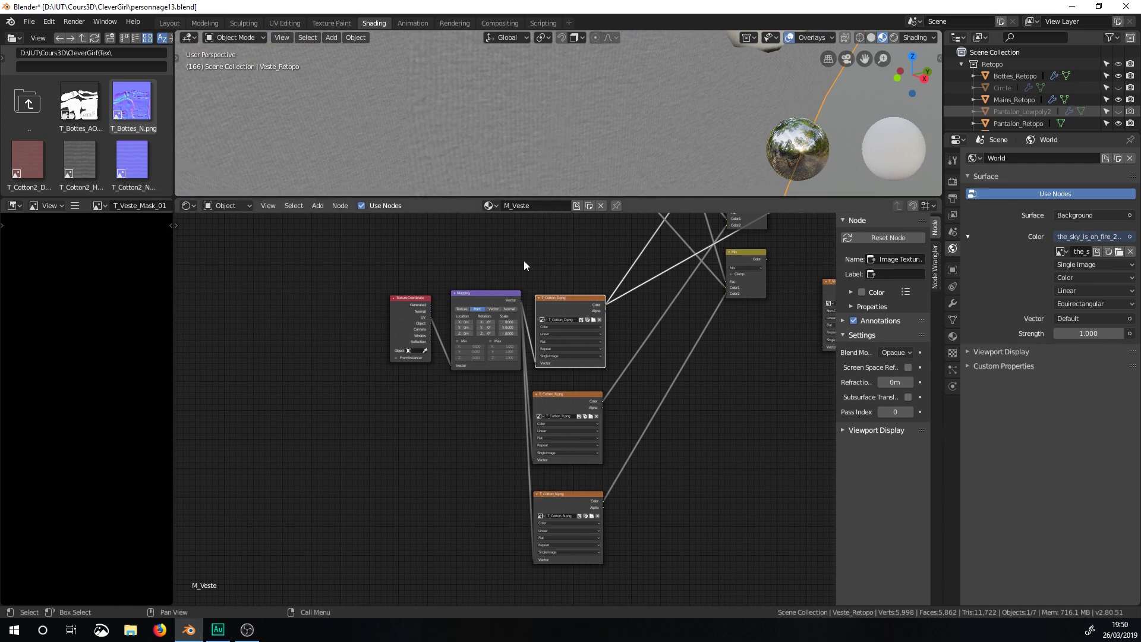
Step: Preview T_Cotton_R, T_Cotton_N and T_Cotton_D in turn on the vest, and return to the Principled BSDF output
left_click(572, 397, "ctrl+shift")
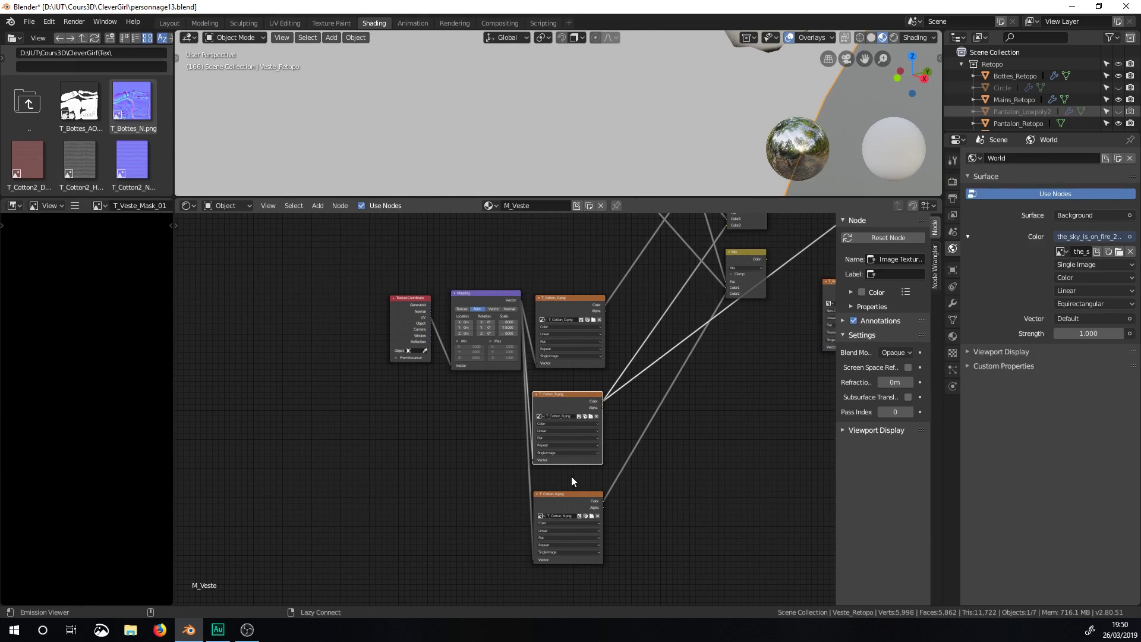
left_click(569, 498, "ctrl+shift")
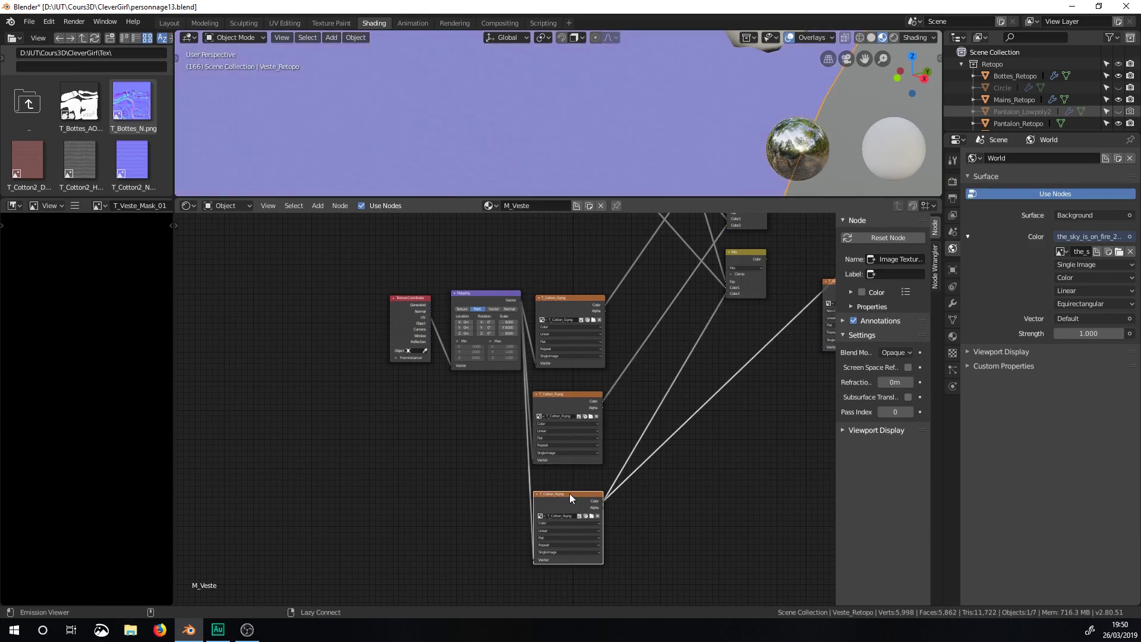
left_click(559, 298, "ctrl+shift")
scroll(748, 279, "down", 7)
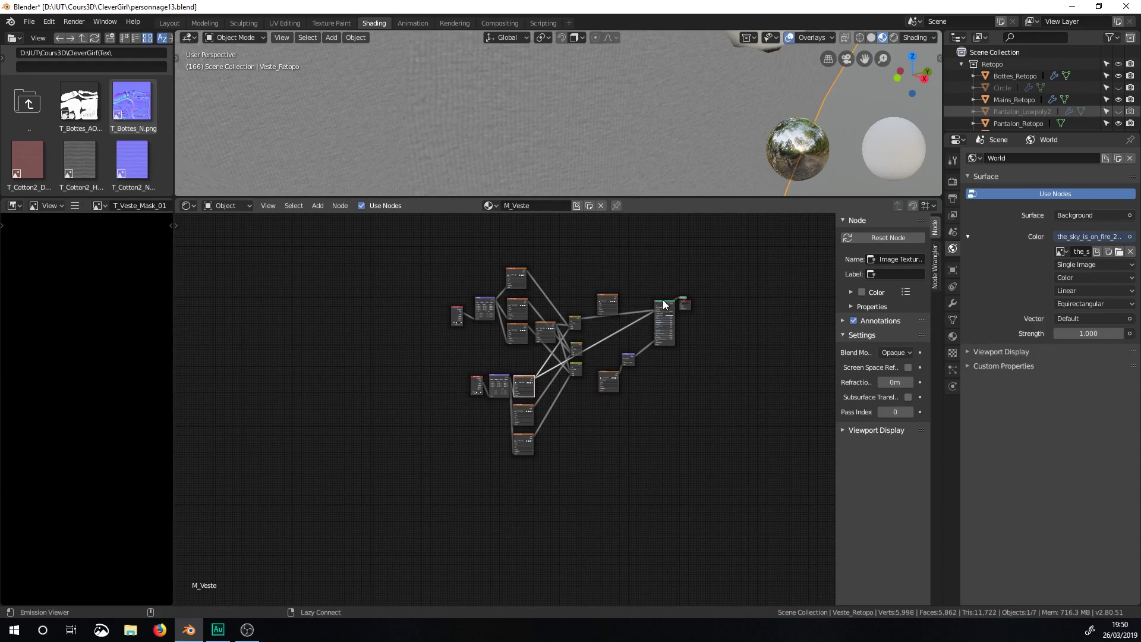
left_click(664, 301, "ctrl+shift")
scroll(671, 307, "up", 2)
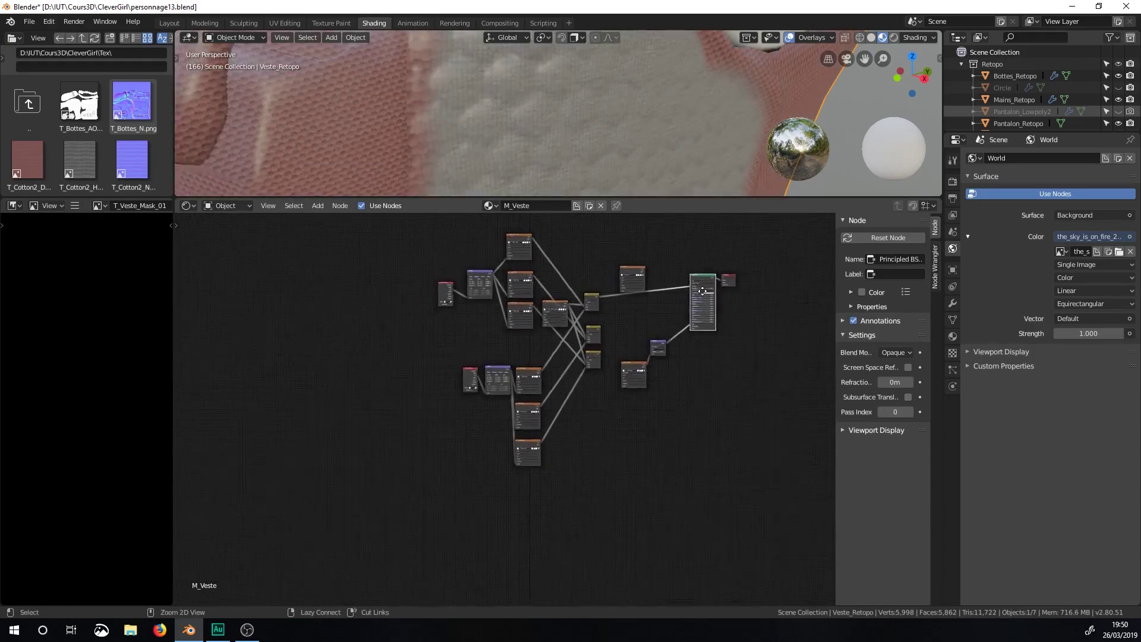
Step: Examine the two fabrics on the vest and the Cotton2 texture files in the file browser
middle_click_drag(638, 95, 608, 148)
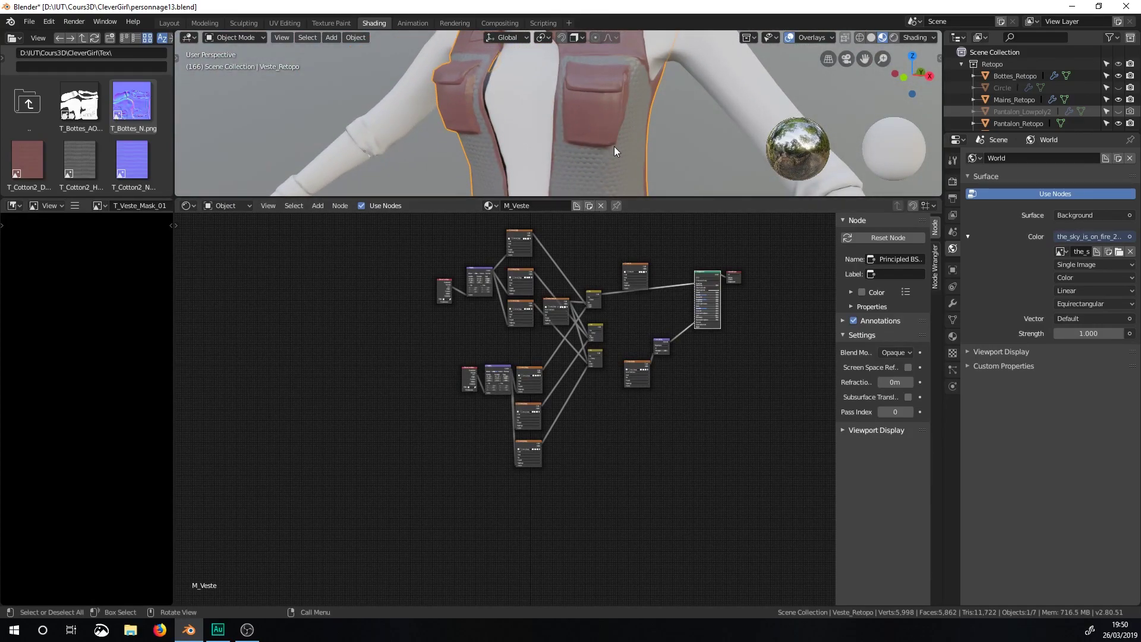
scroll(597, 173, "up", 2)
scroll(612, 127, "up", 2)
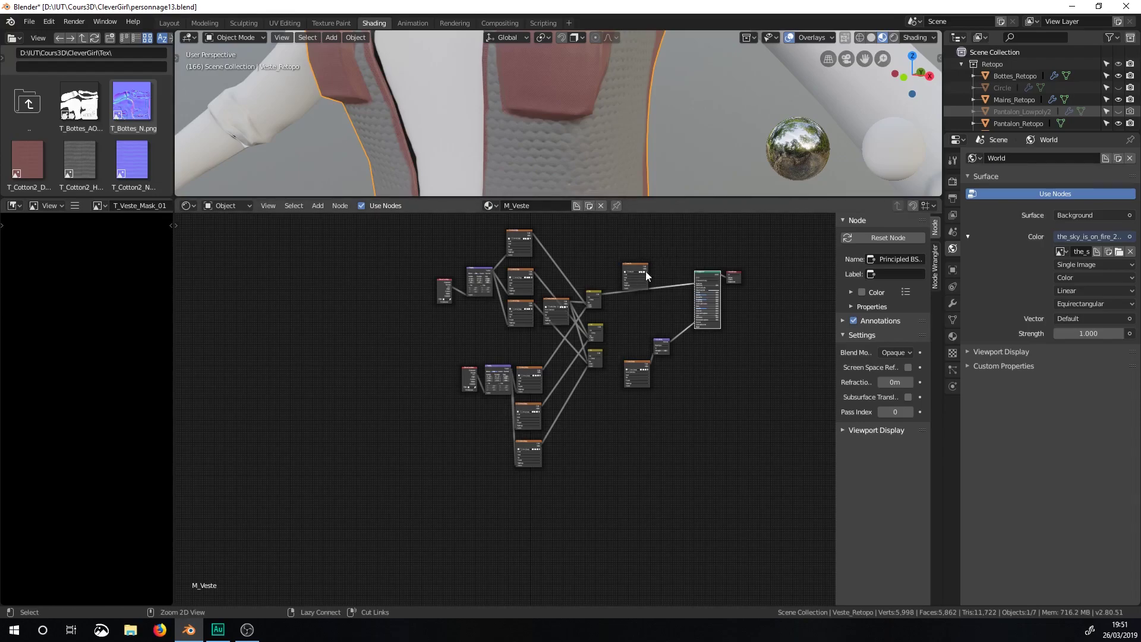
middle_click_drag(637, 273, 711, 255, "ctrl")
middle_click_drag(541, 325, 546, 436)
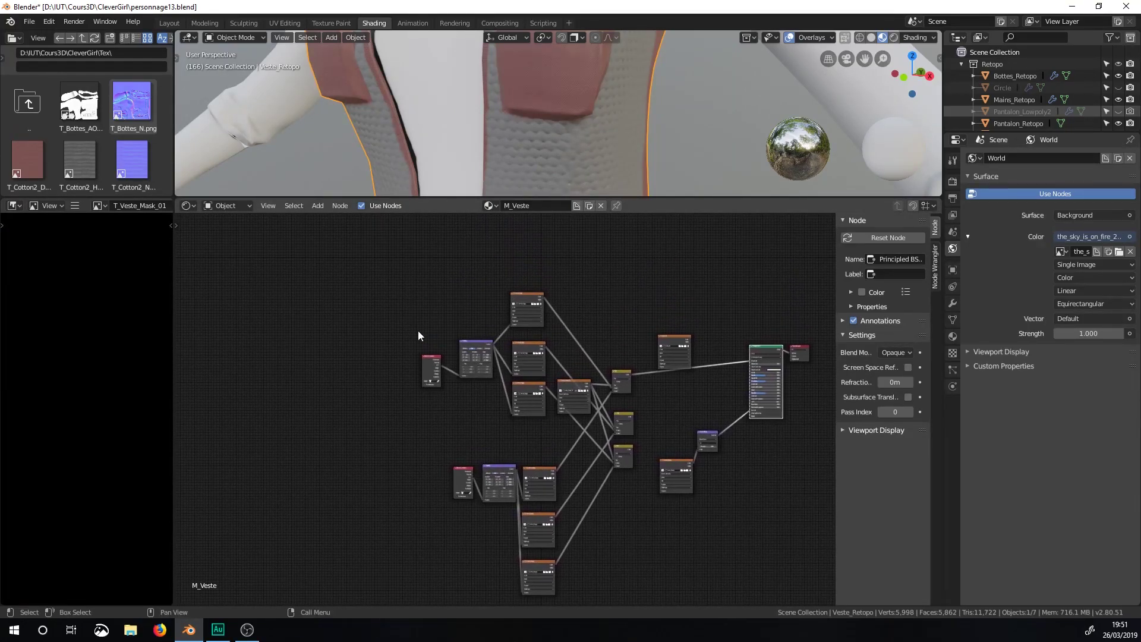
left_click(29, 159)
scroll(53, 160, "down", 1)
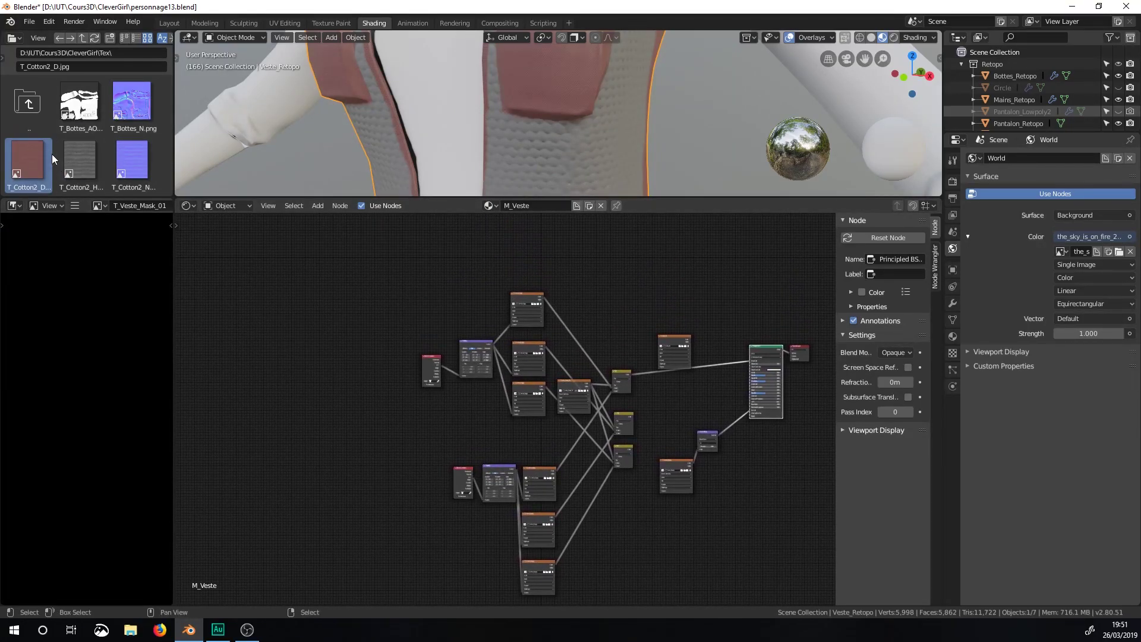
scroll(35, 123, "down", 2)
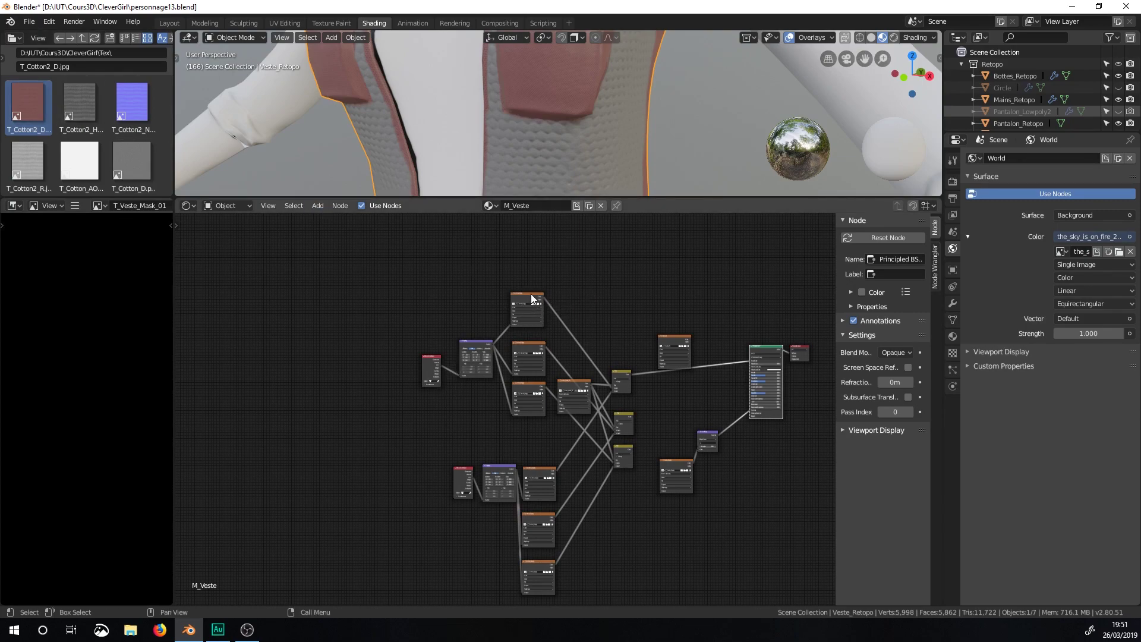
Step: Insert a Hue/Saturation node between the T_Cotton2_D texture and its Mix node, and lower the saturation until the fabric turns grey
scroll(543, 306, "up", 4)
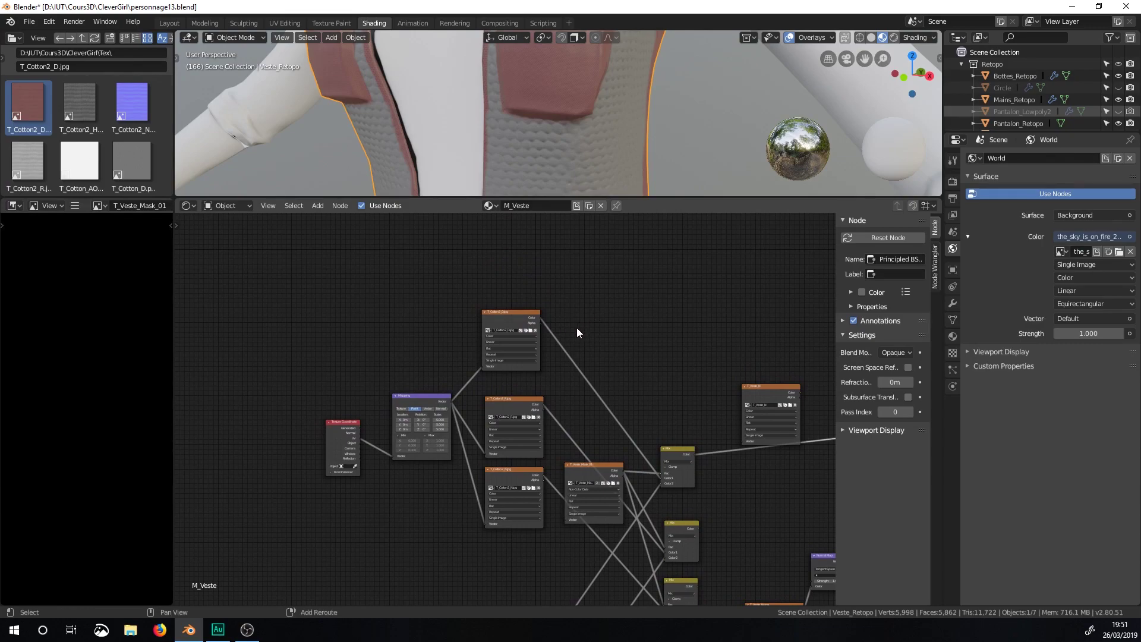
key("shift+a")
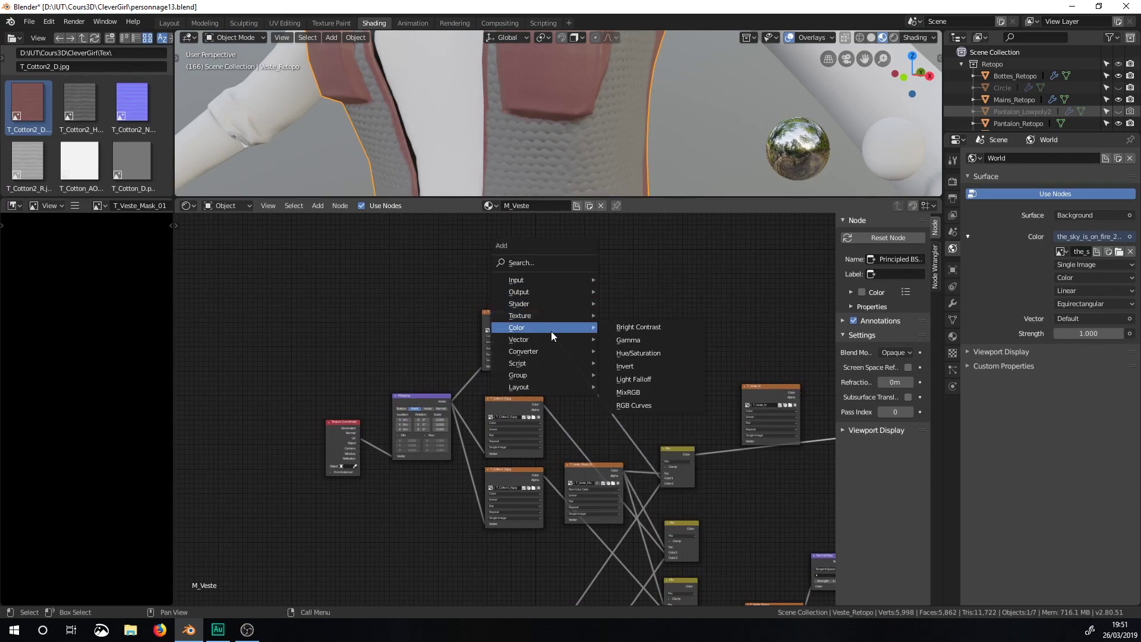
mouse_move(552, 314)
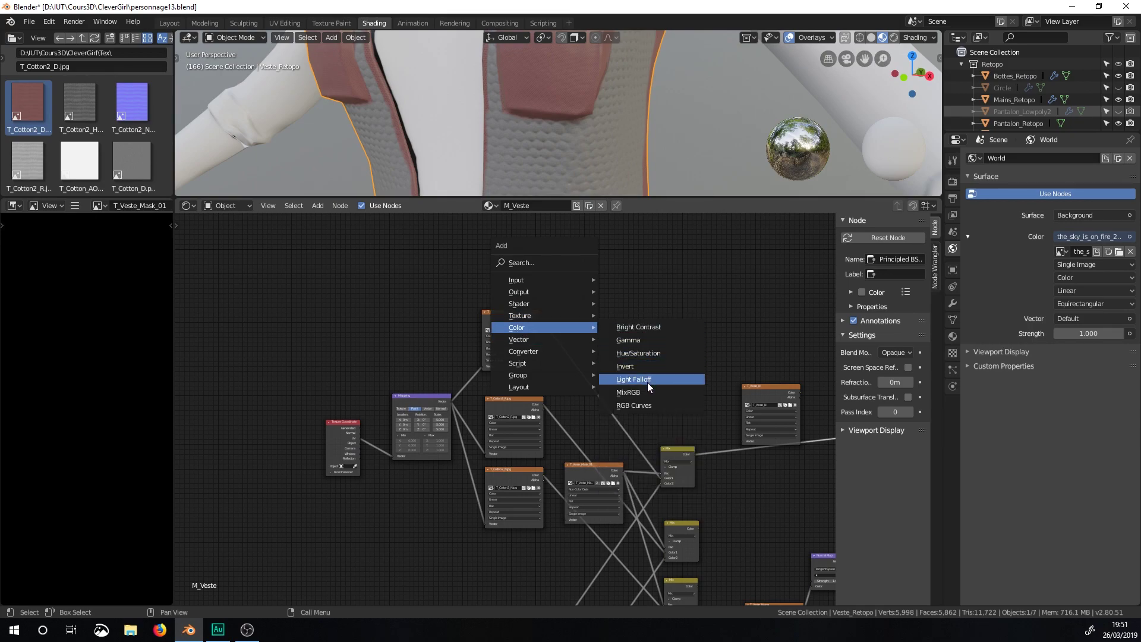
left_click(648, 352)
left_click(577, 333)
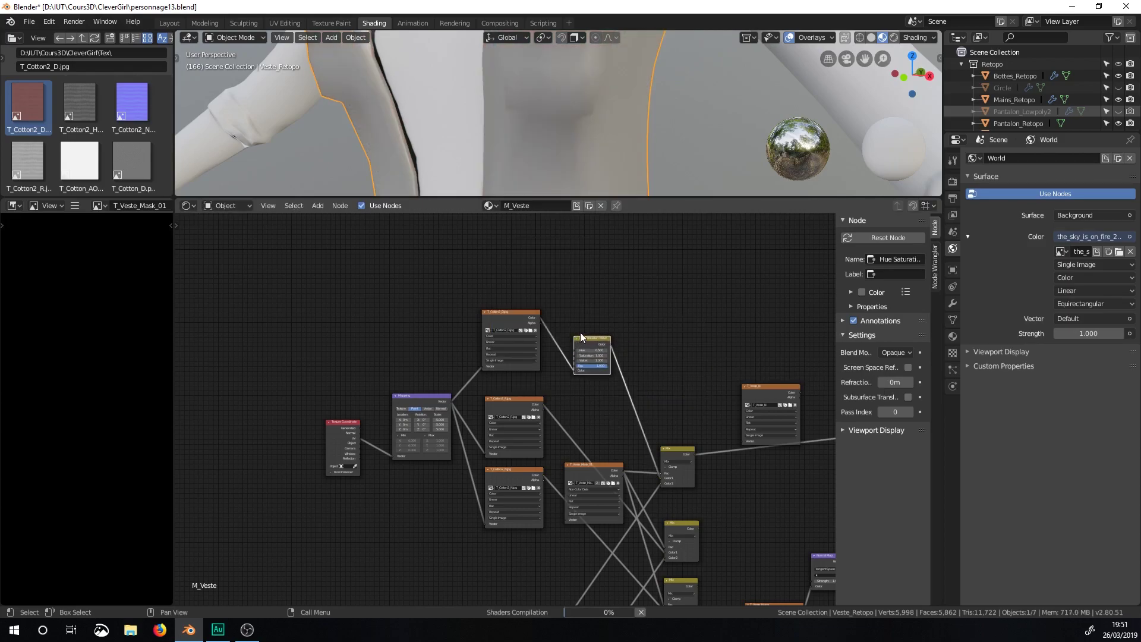
left_click_drag(596, 355, 542, 365)
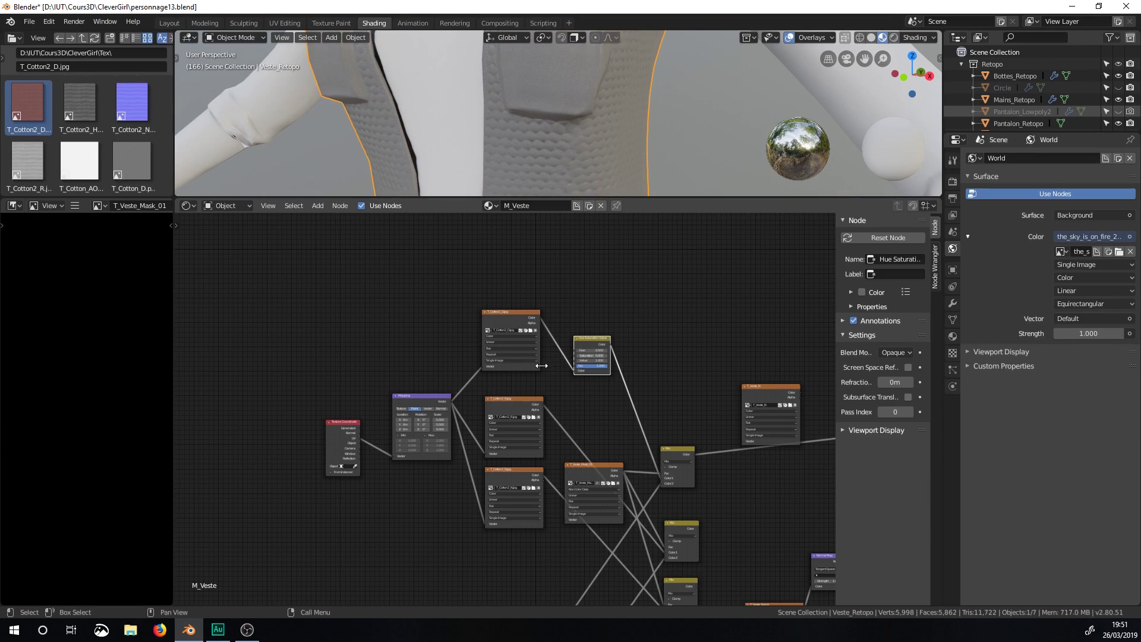
Step: Insert a MixRGB node after the Hue/Saturation node, with blend mode Multiply and factor 1.000
middle_click_drag(641, 350, 618, 261)
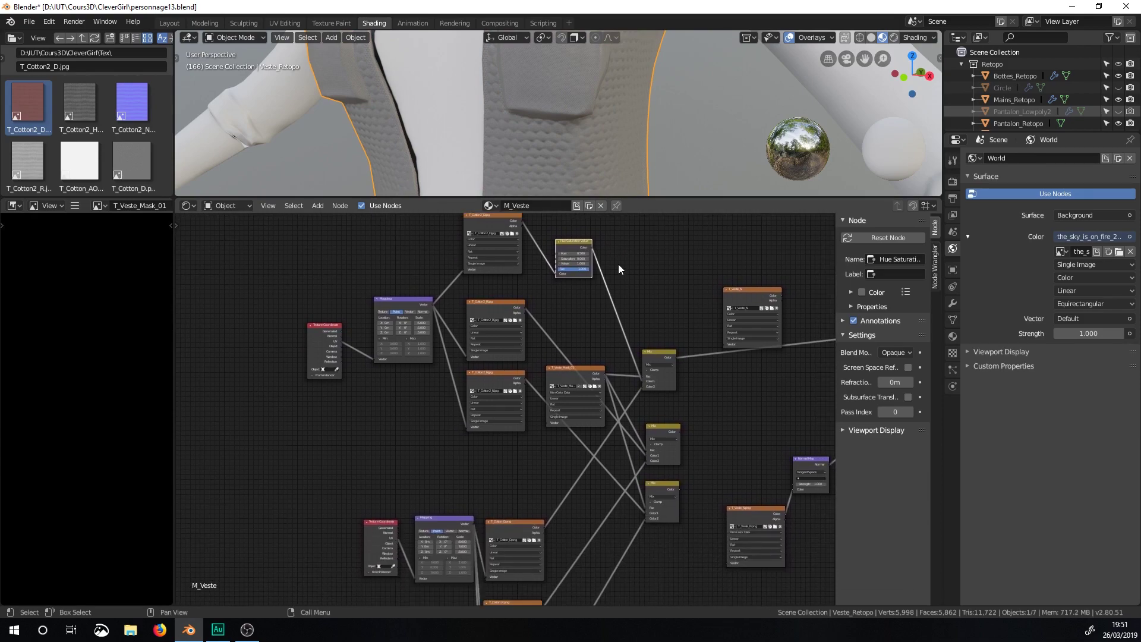
key("shift+a")
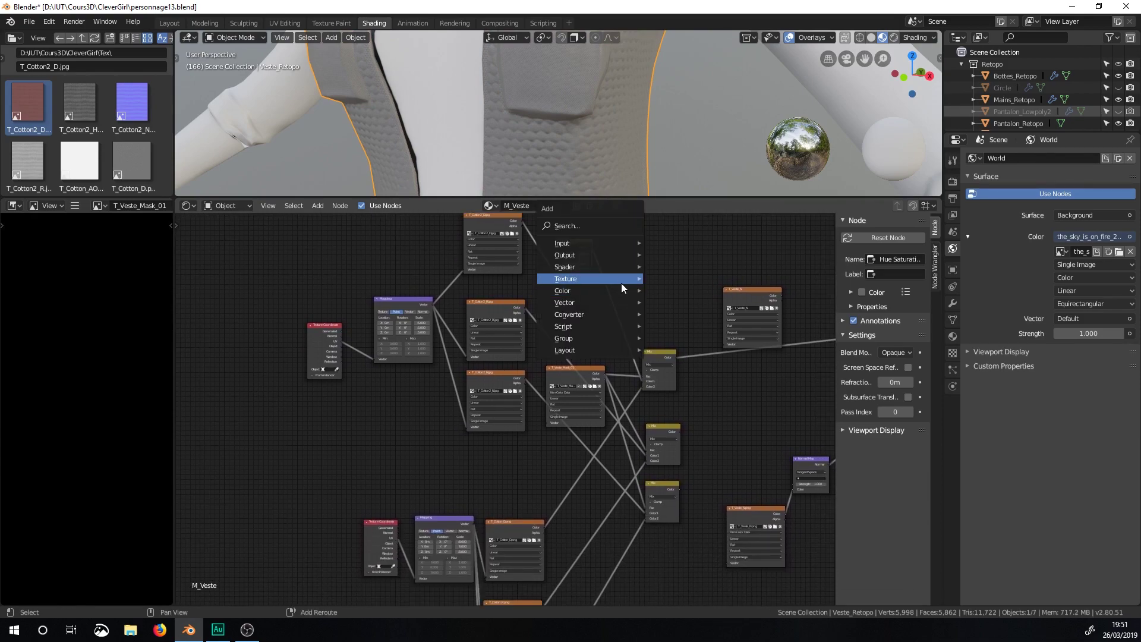
mouse_move(639, 245)
mouse_move(636, 291)
left_click(686, 354)
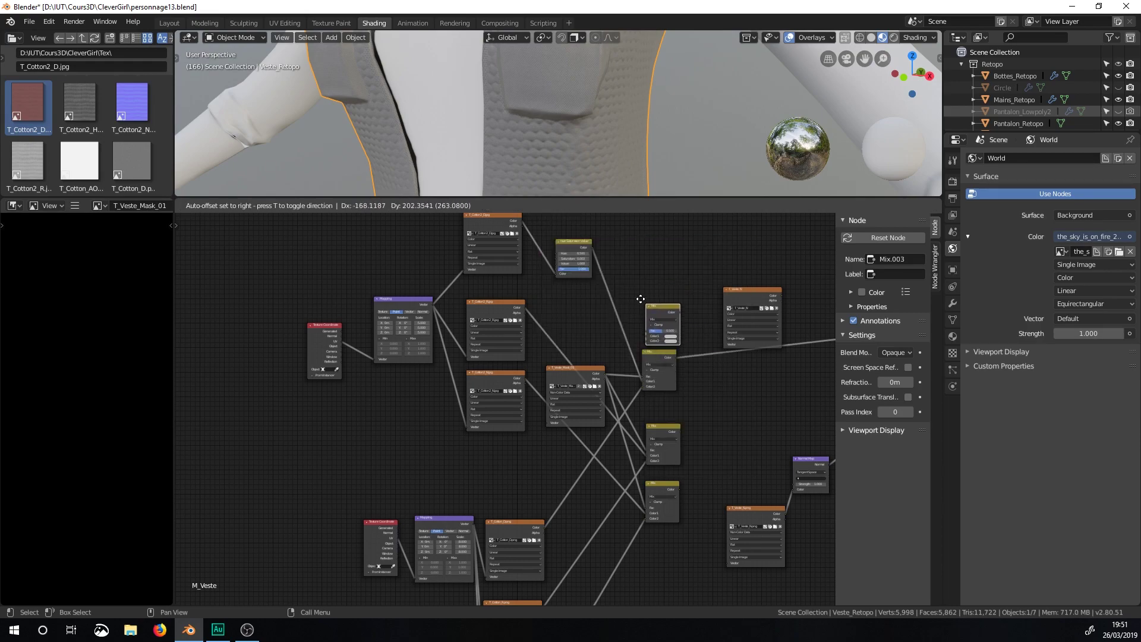
left_click(621, 273)
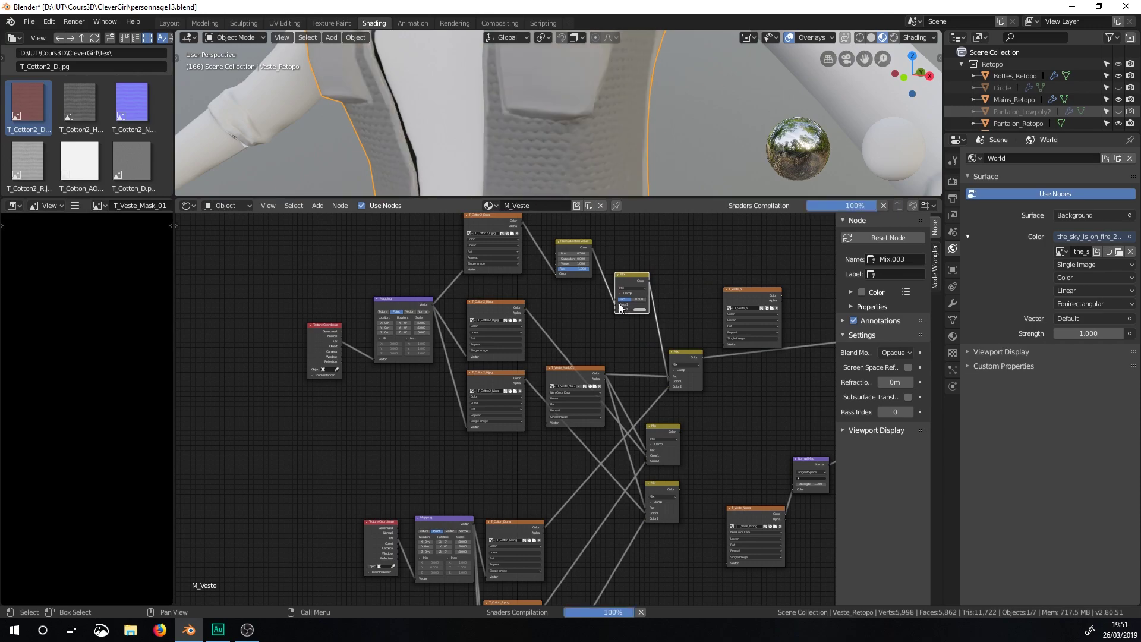
left_click(628, 288)
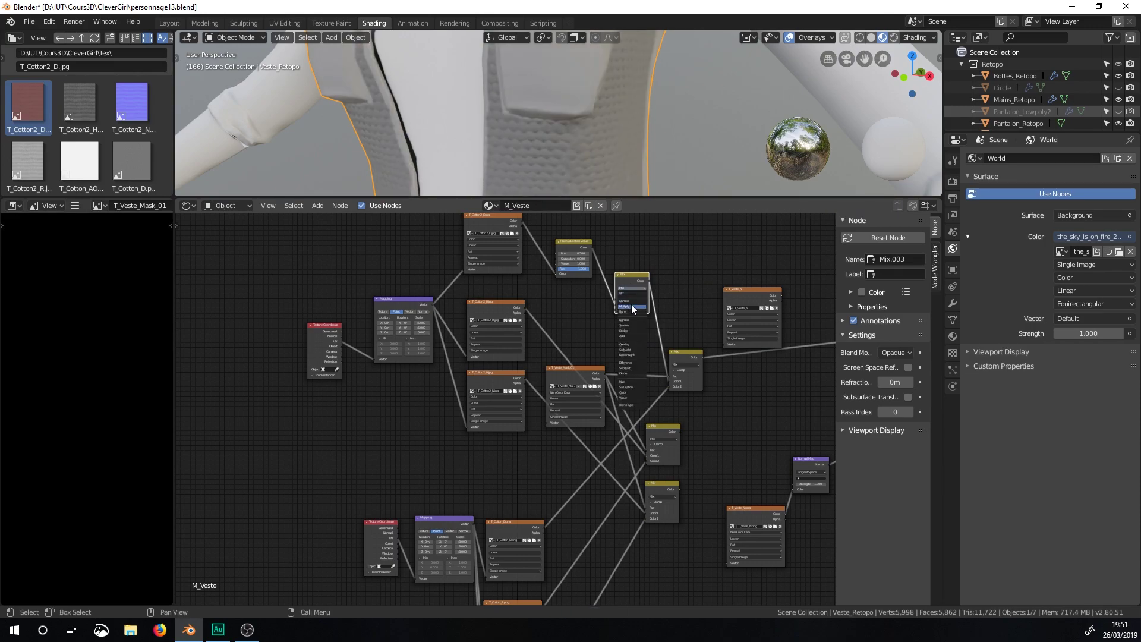
left_click(632, 307)
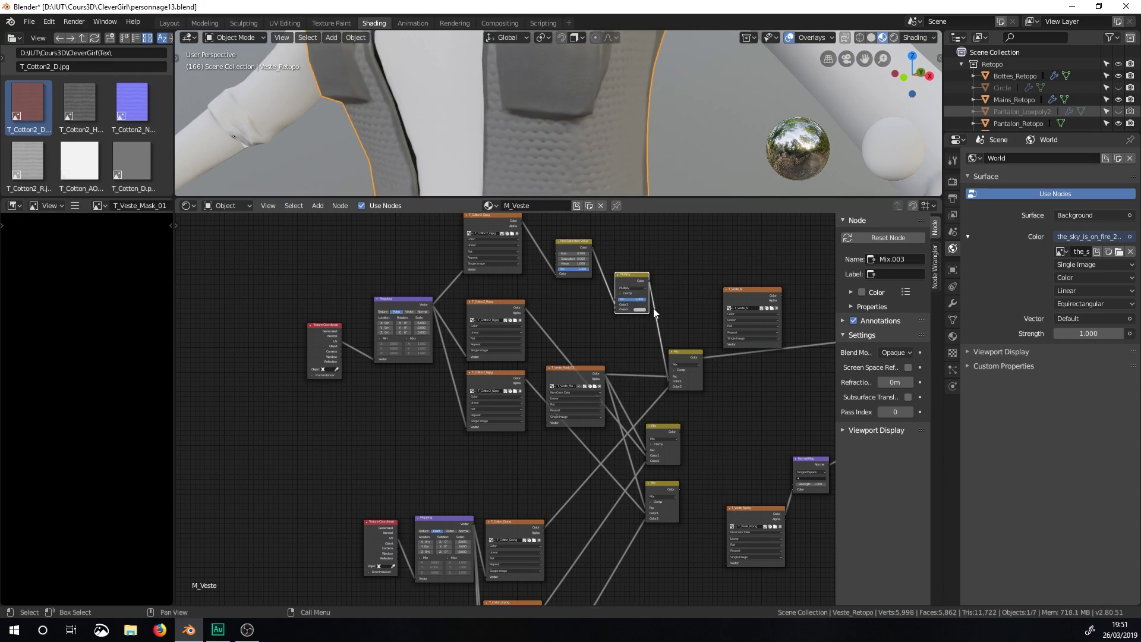
Step: Insert a MixRGB node after the T_Cotton_D texture, with blend mode Multiply and factor 1.000
middle_click_drag(648, 328, 639, 201)
left_click(502, 398)
key("shift+a")
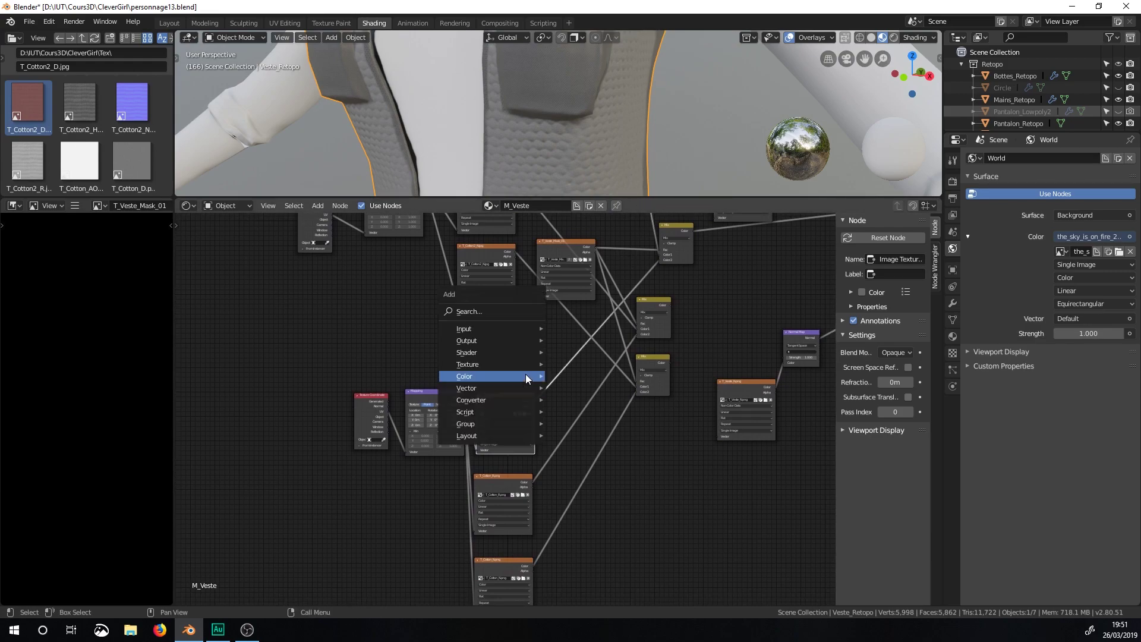
mouse_move(509, 326)
mouse_move(497, 376)
left_click(592, 441)
left_click(575, 372)
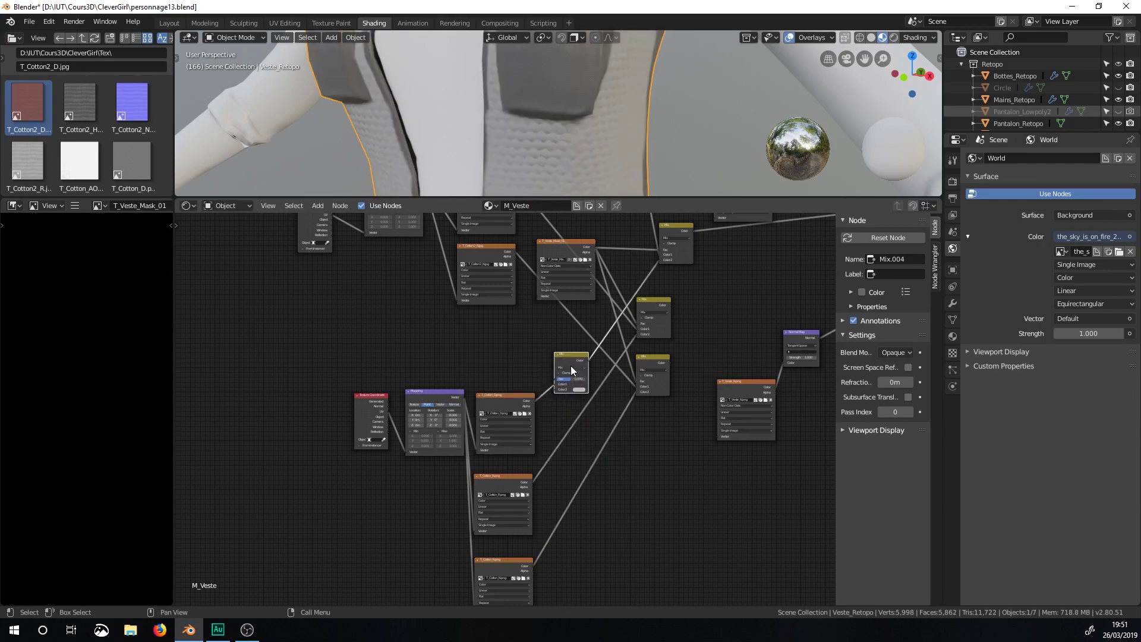
left_click(571, 368)
left_click(567, 387)
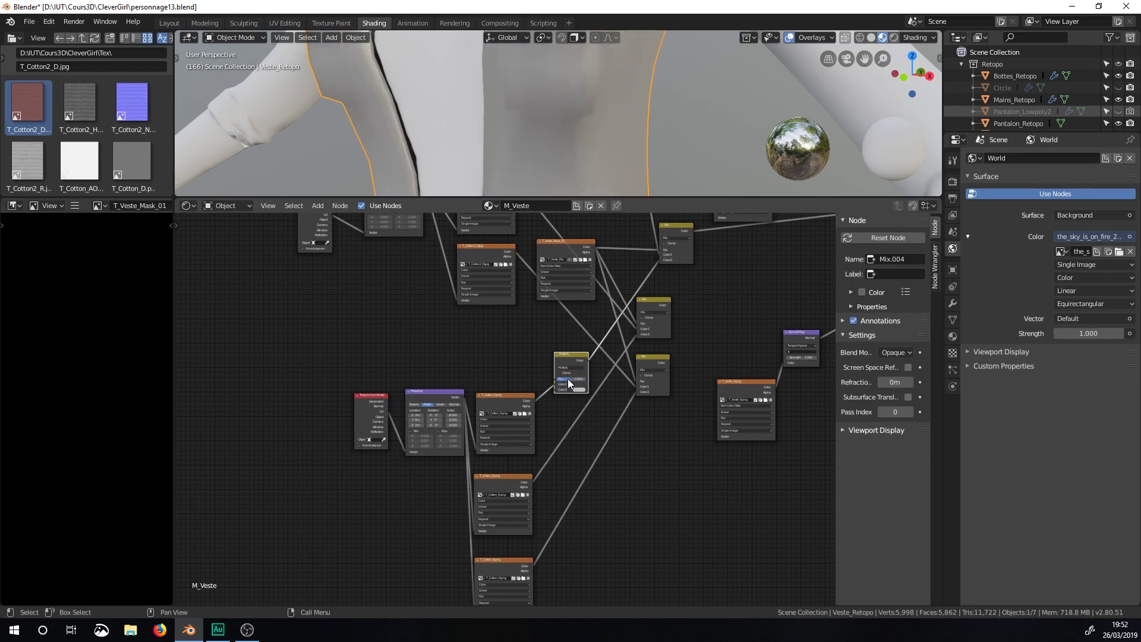
left_click_drag(568, 379, 589, 379)
Step: Add an RGB input node in the empty space between the two fabrics' node chains
scroll(574, 374, "up", 1)
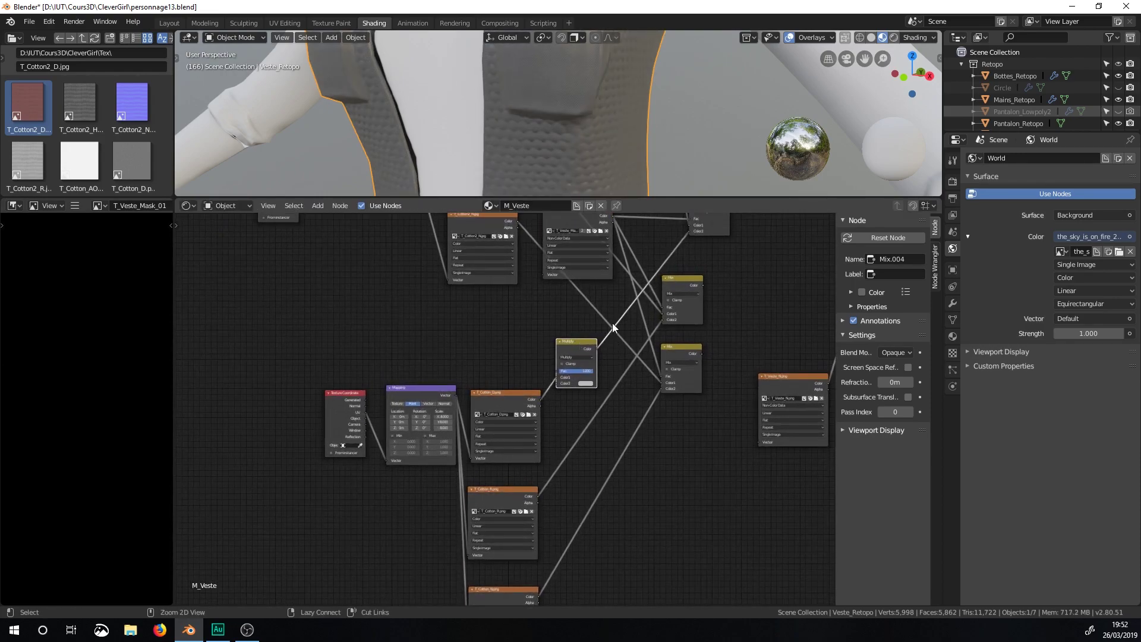
scroll(609, 327, "up", 1)
middle_click_drag(607, 331, 590, 451)
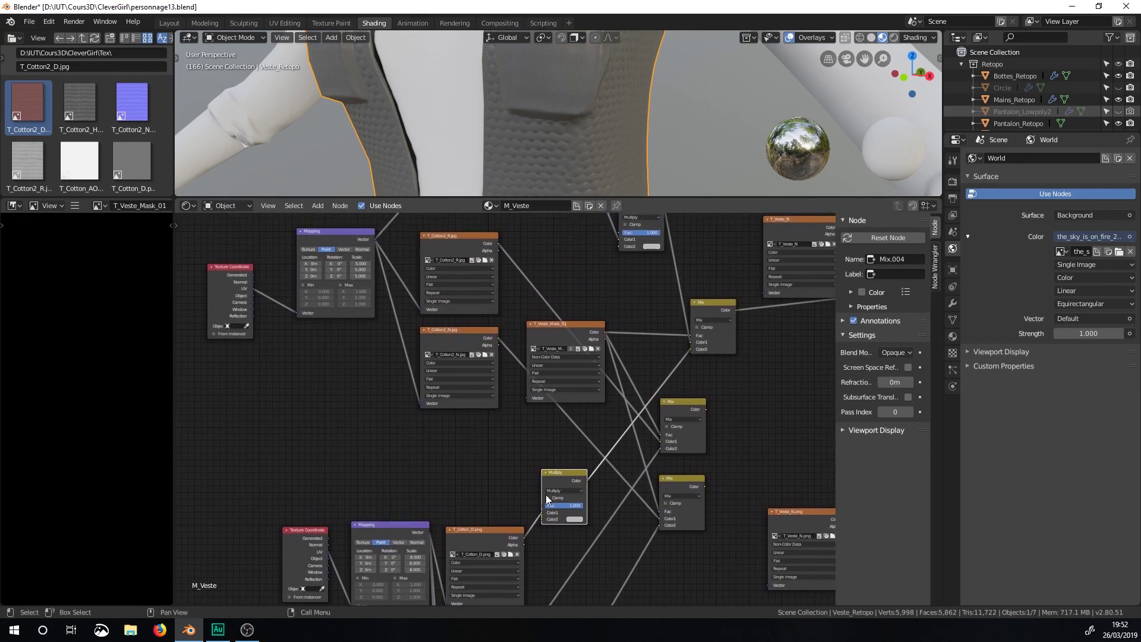
scroll(640, 334, "down", 2)
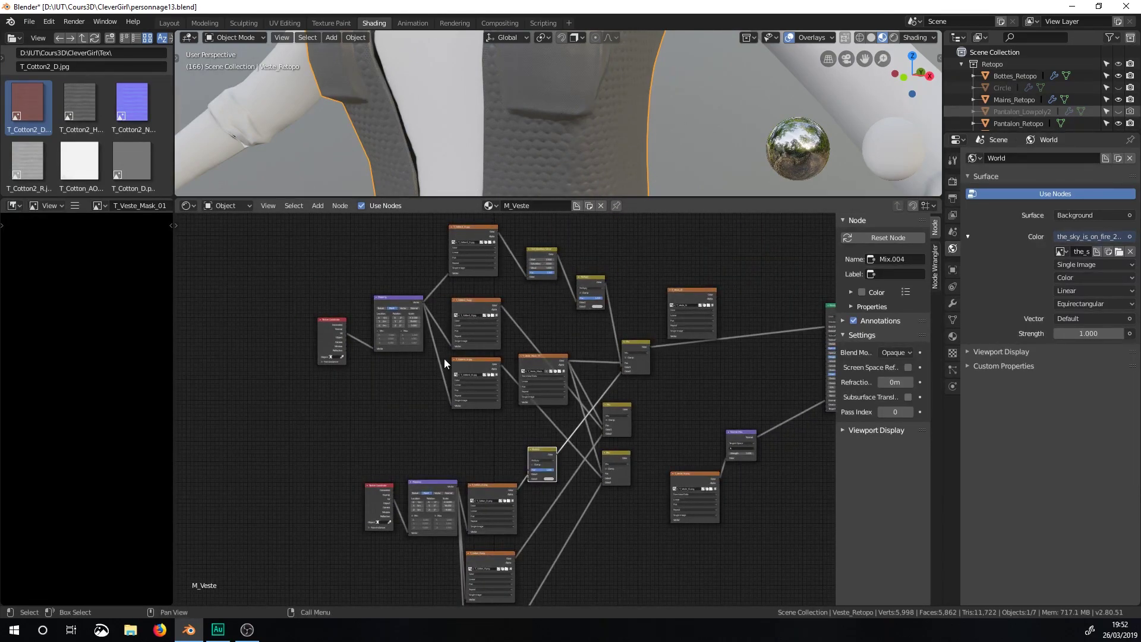
key("shift+a")
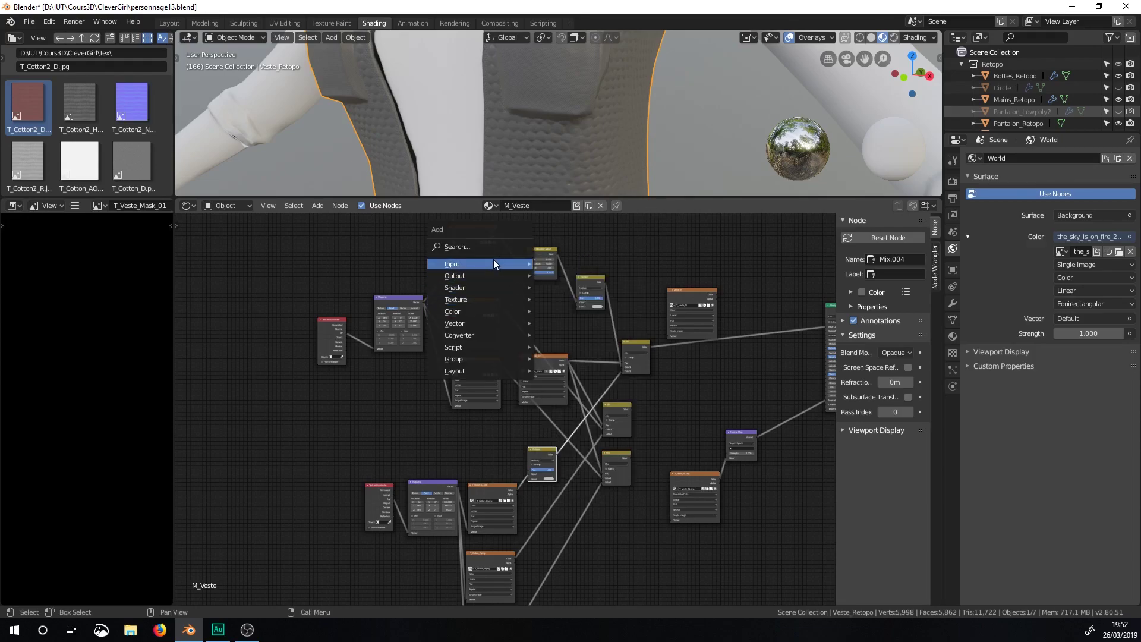
mouse_move(493, 262)
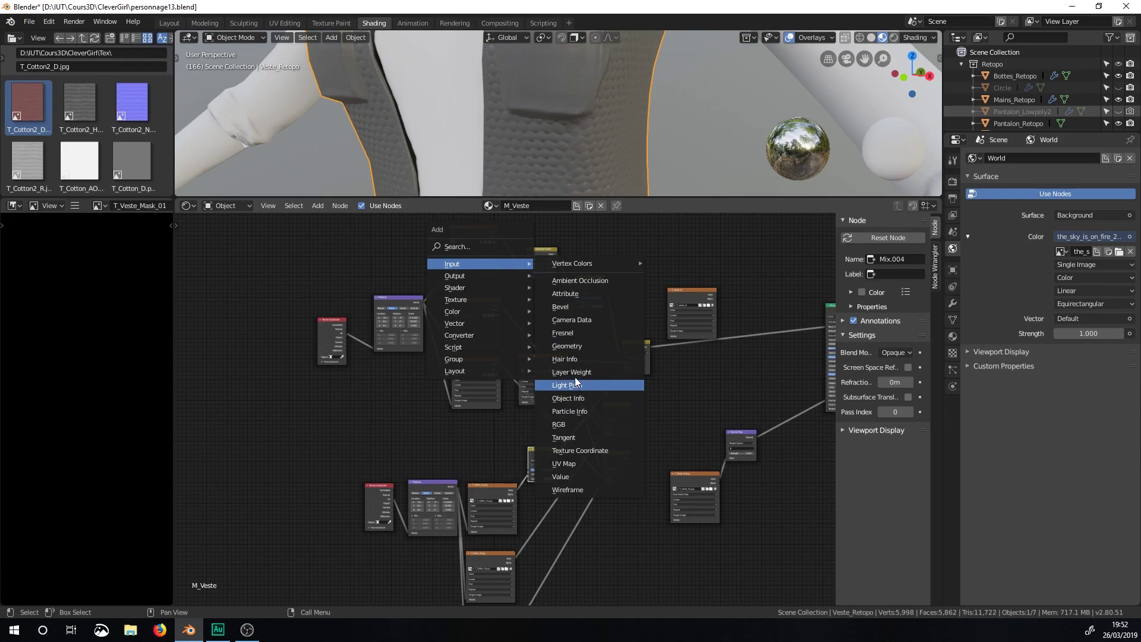
left_click(577, 425)
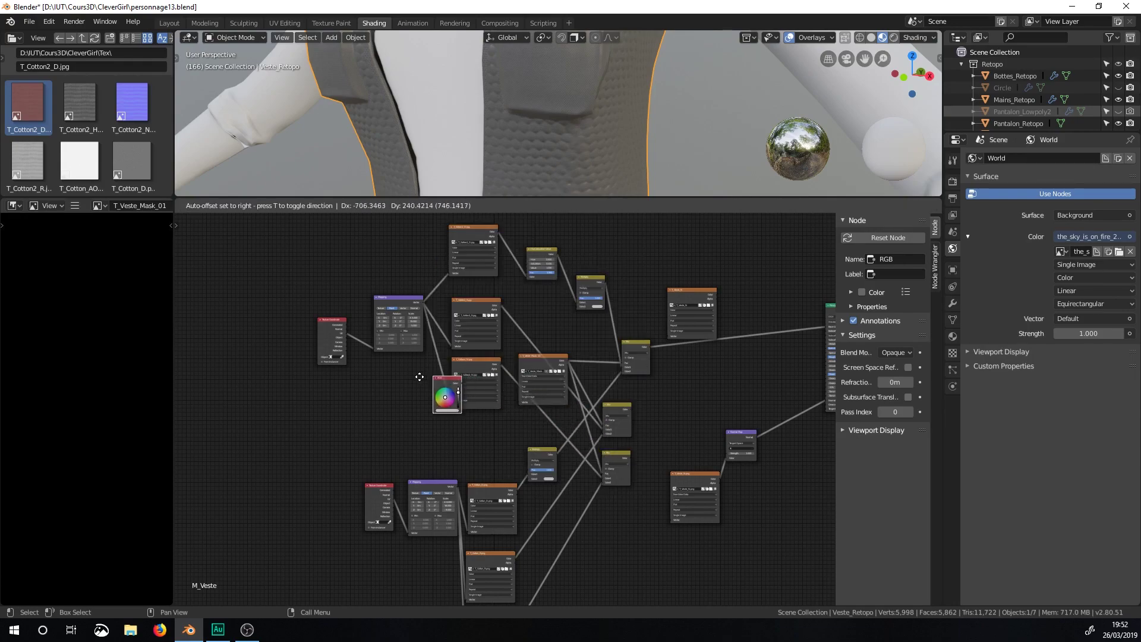
left_click(359, 380)
scroll(568, 316, "up", 2)
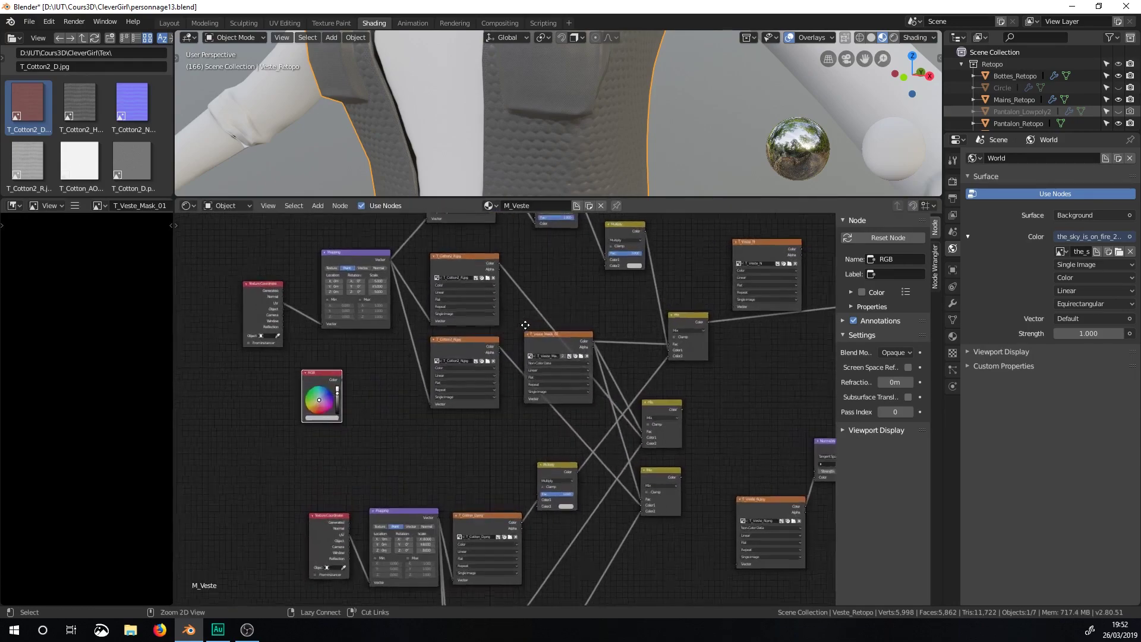
Step: Connect the RGB node's colour to the Color2 input of both Multiply nodes and set it to red
middle_click_drag(567, 316, 688, 291)
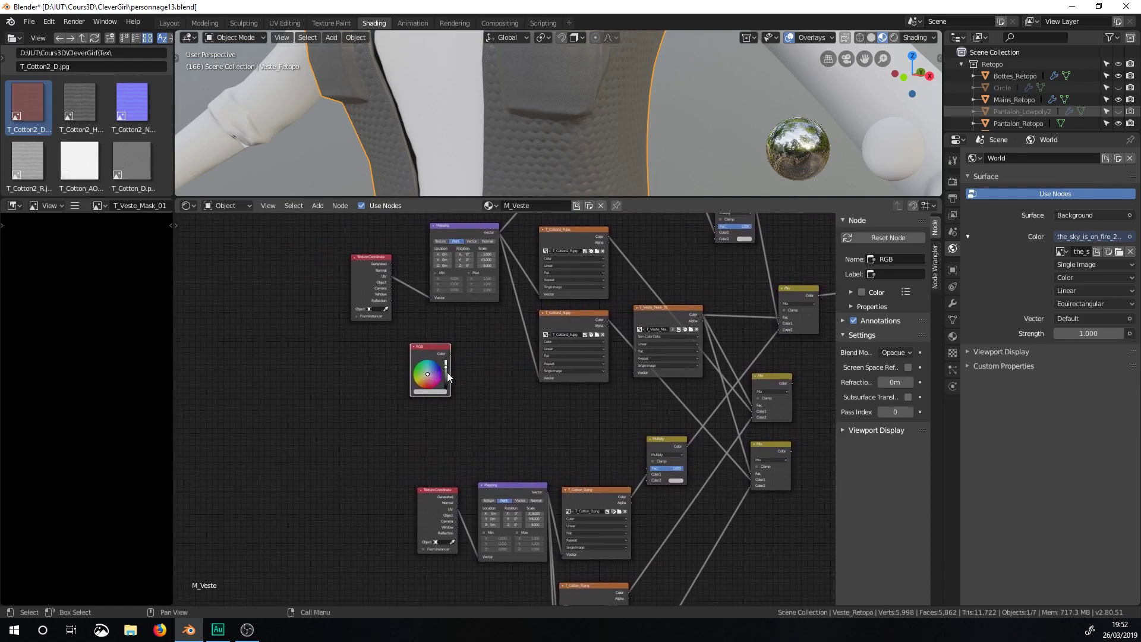
left_click_drag(450, 354, 649, 480)
middle_click_drag(648, 480, 596, 382)
left_click_drag(604, 363, 604, 377)
scroll(561, 137, "down", 3)
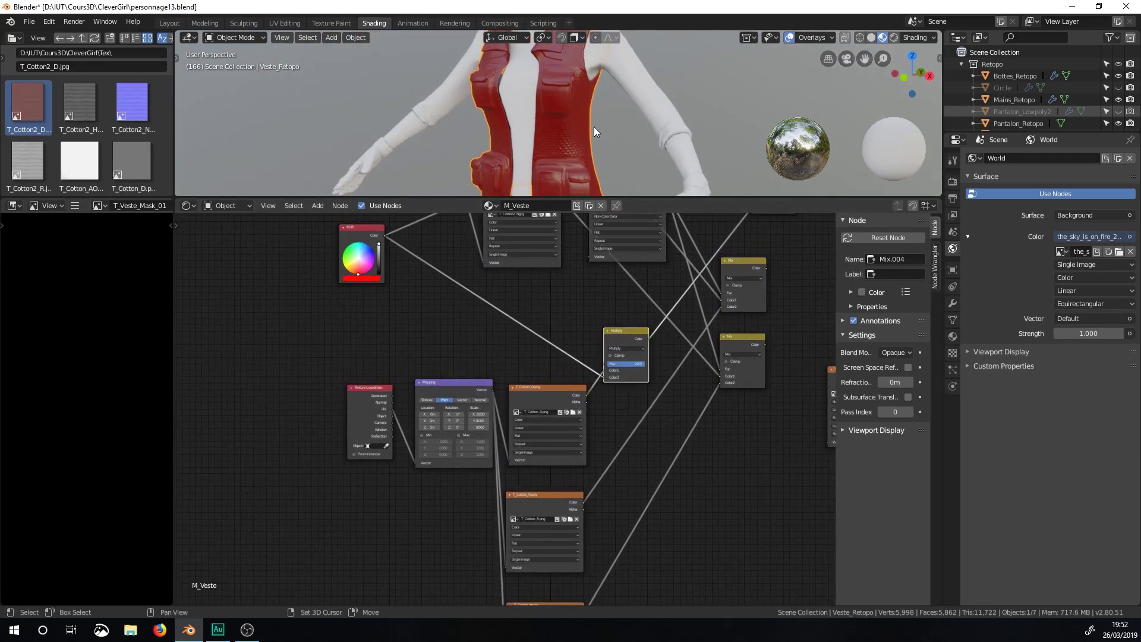
middle_click_drag(612, 123, 598, 230, "shift")
middle_click_drag(654, 306, 473, 389)
Step: Move the roughness and normal Mix nodes clear of the others, and label the diffuse Mix node Diffuse
scroll(669, 294, "down", 2)
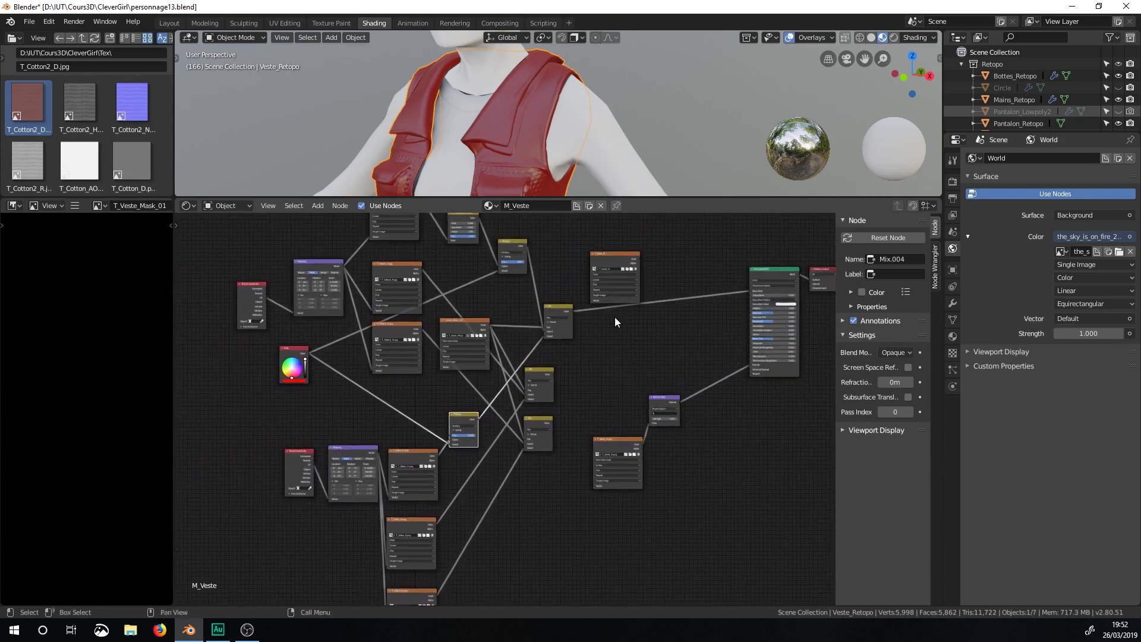
left_click_drag(534, 370, 556, 365)
left_click_drag(538, 423, 552, 433)
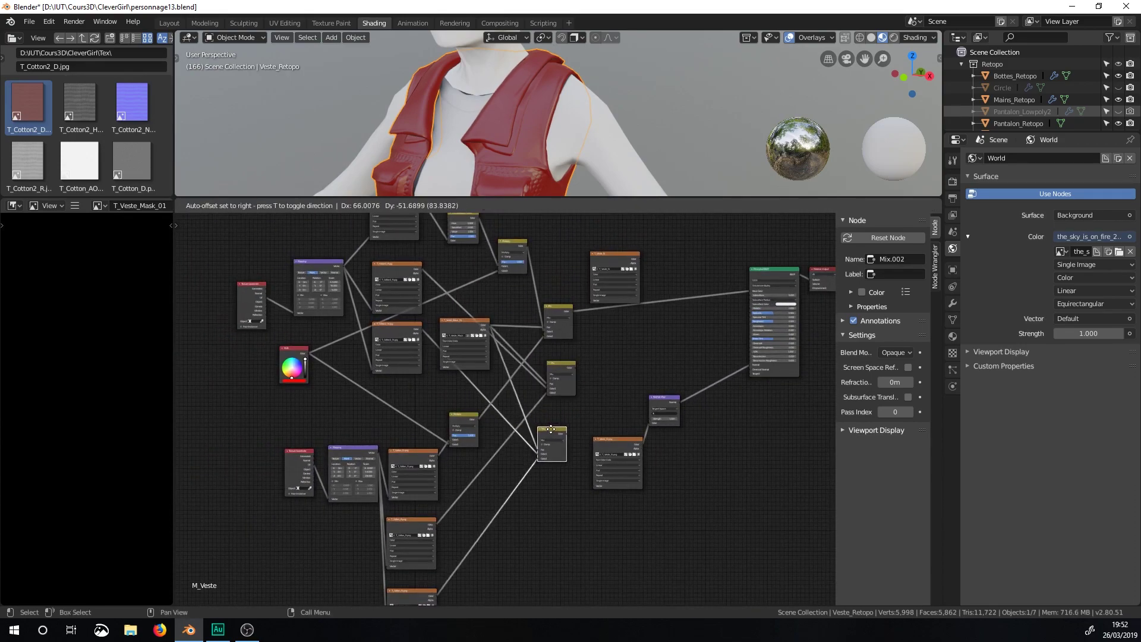
left_click(555, 313)
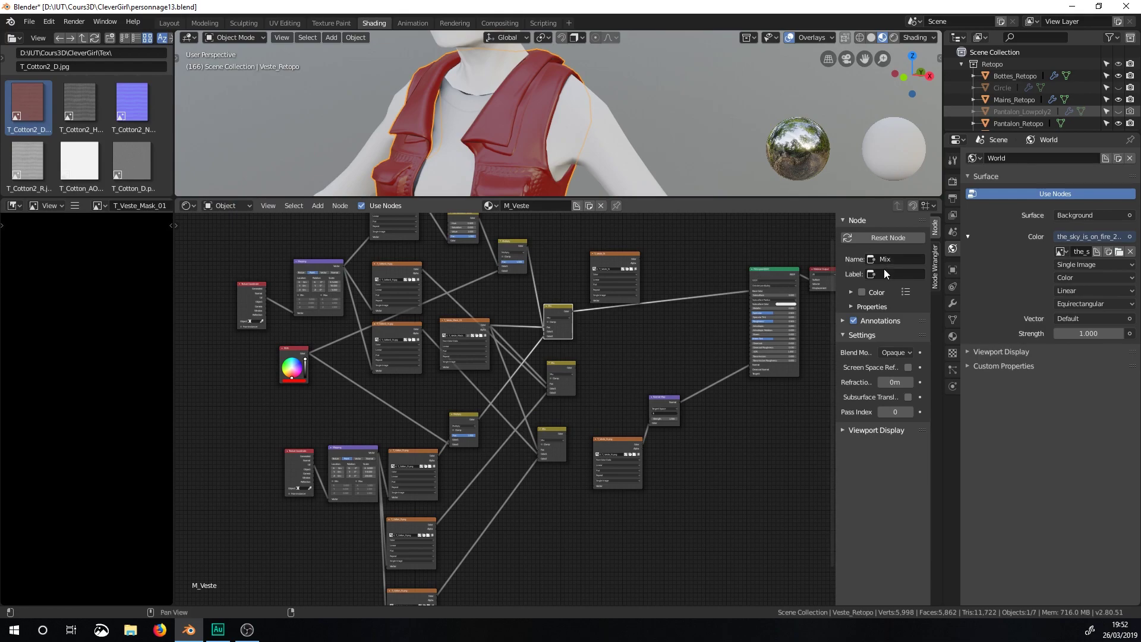
type("Diffuse")
key("Return")
Step: Label the roughness Mix node RougnessMx and the normal Mix node NormalMix
left_click(560, 375)
left_click(872, 274)
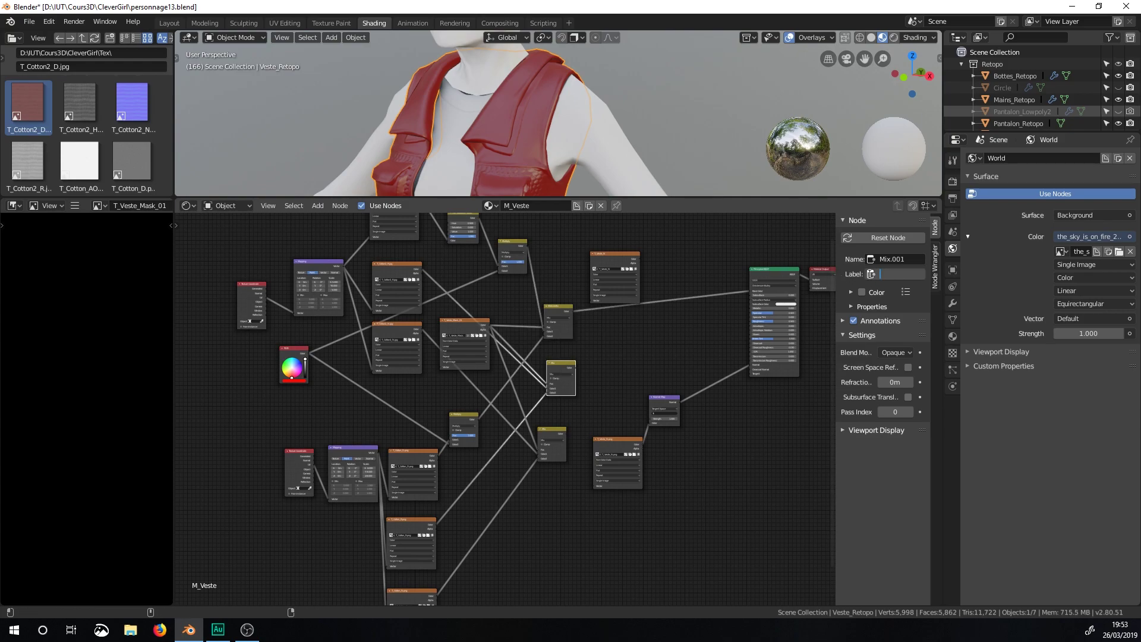
type("RougnessMx")
key("Return")
left_click(554, 432)
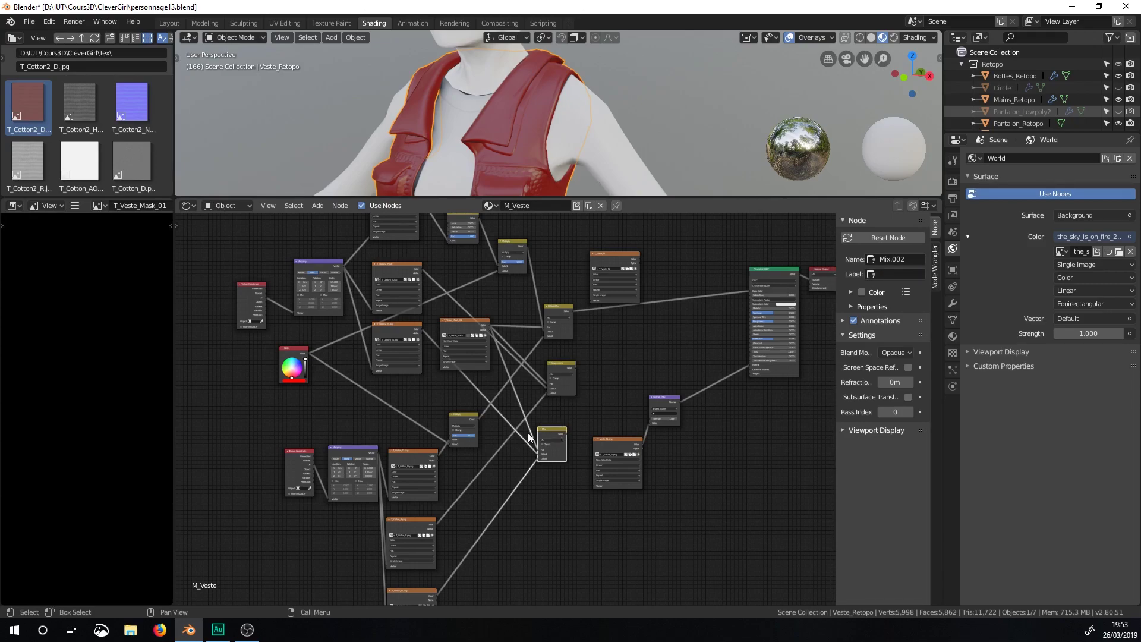
left_click(885, 274)
type("NormalMix")
key("Return")
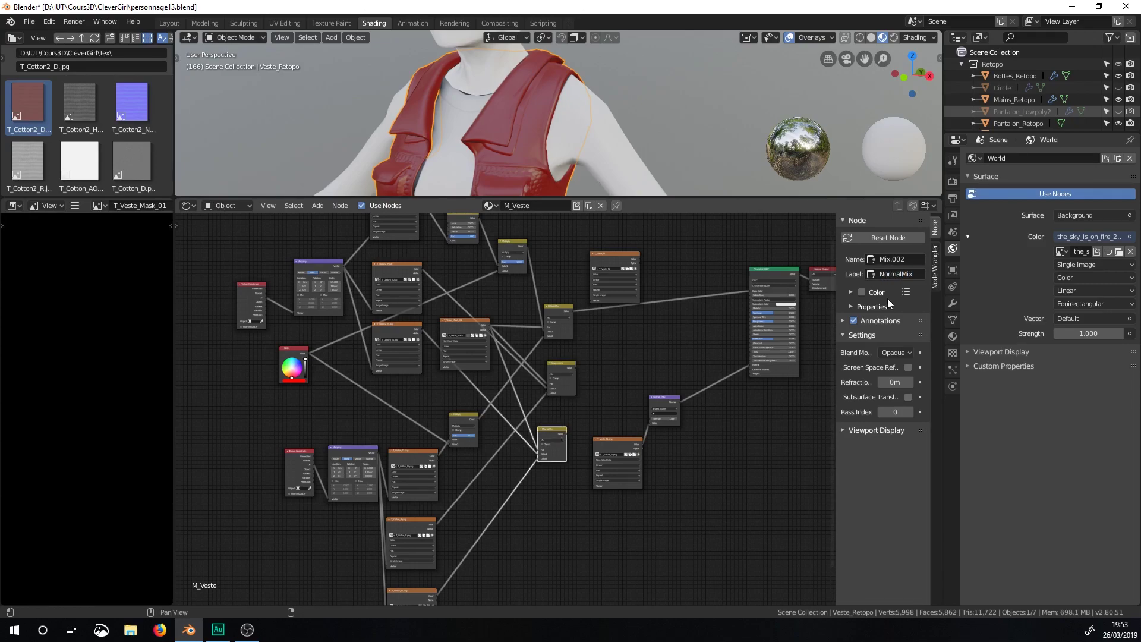
Step: Move the RGB node outside the two fabric chains and shift the unlinked vest Image Texture node away from the links
left_click_drag(289, 350, 187, 392)
middle_click_drag(567, 335, 629, 363, "ctrl")
left_click_drag(660, 314, 674, 308)
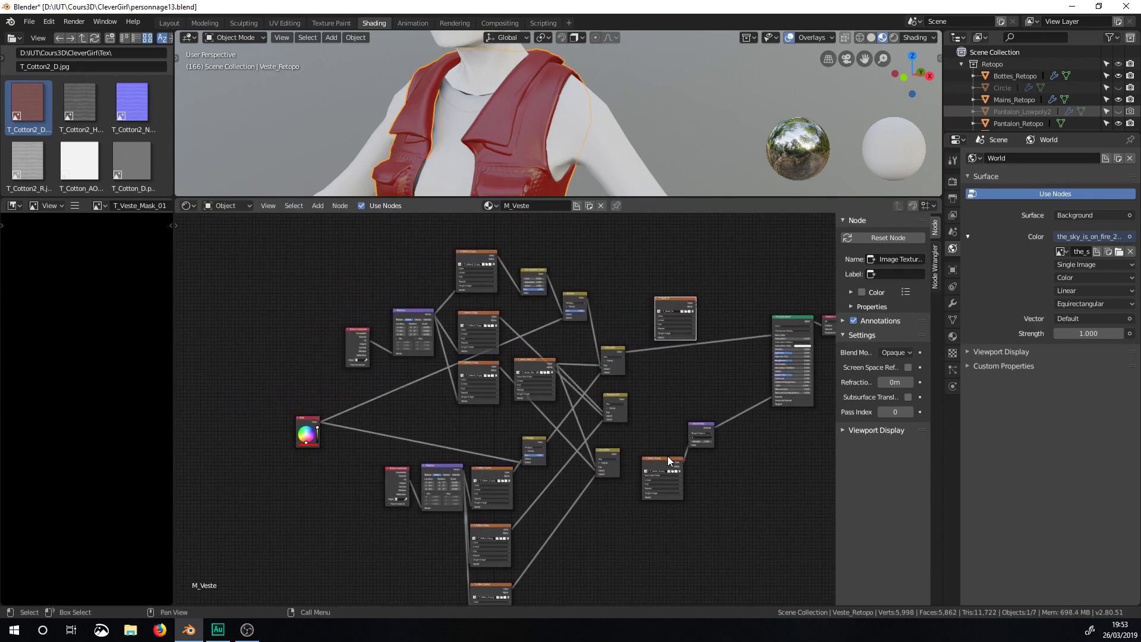
Step: Join the T_Cotton2 and mask nodes in a frame, and detach the unlinked vest Image Texture node from it
key("b")
left_click_drag(344, 244, 590, 415)
key("b")
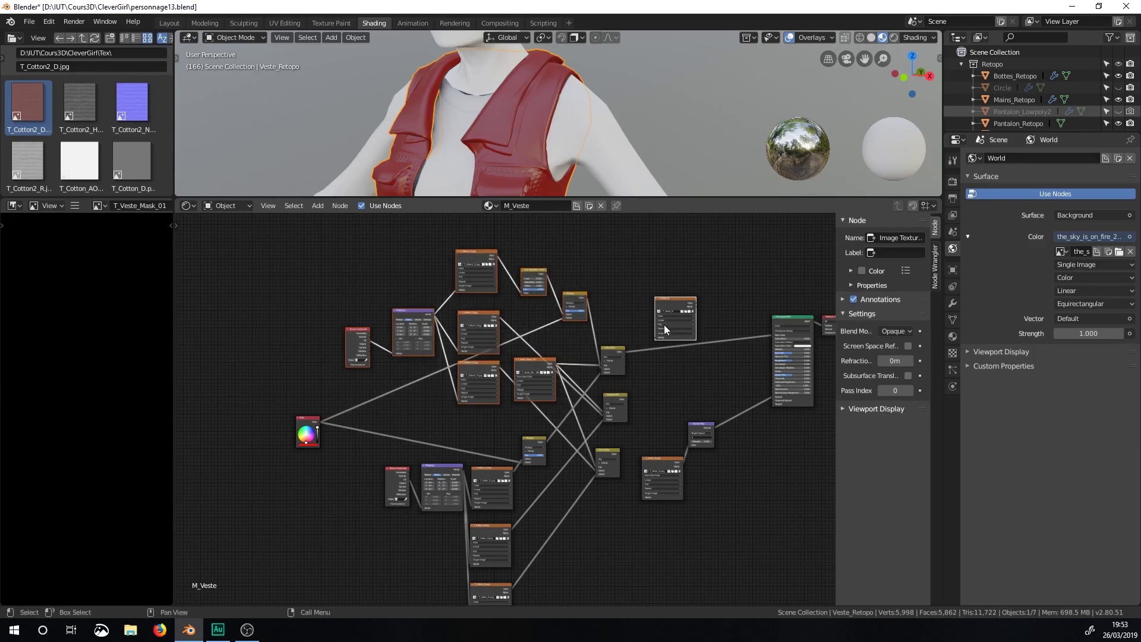
key("ctrl+j")
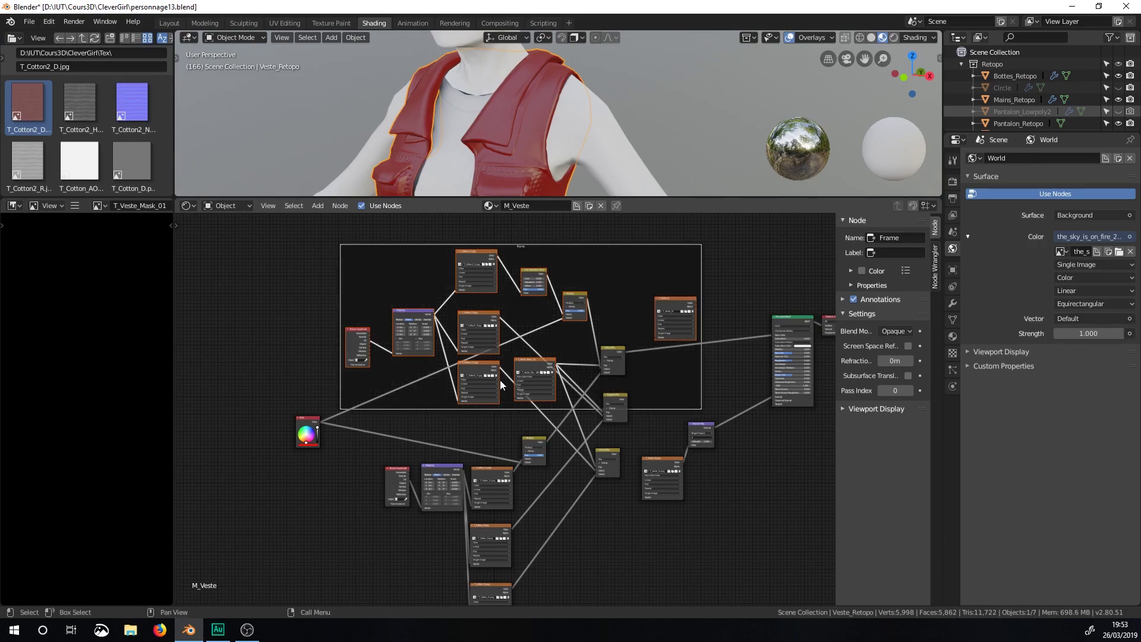
left_click(676, 298)
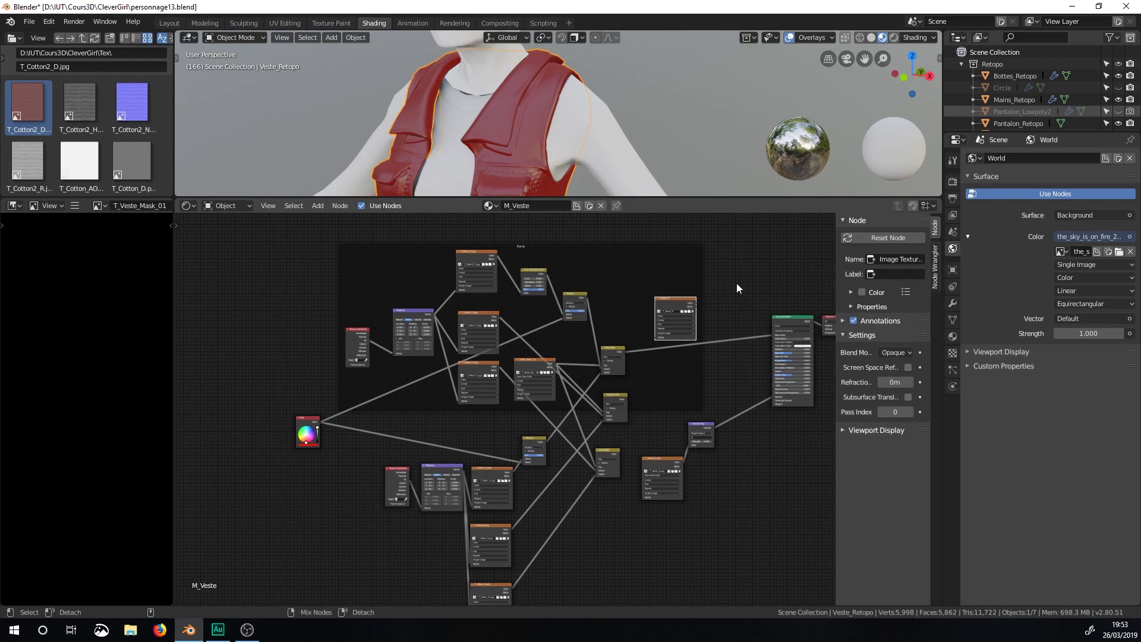
key("alt+p")
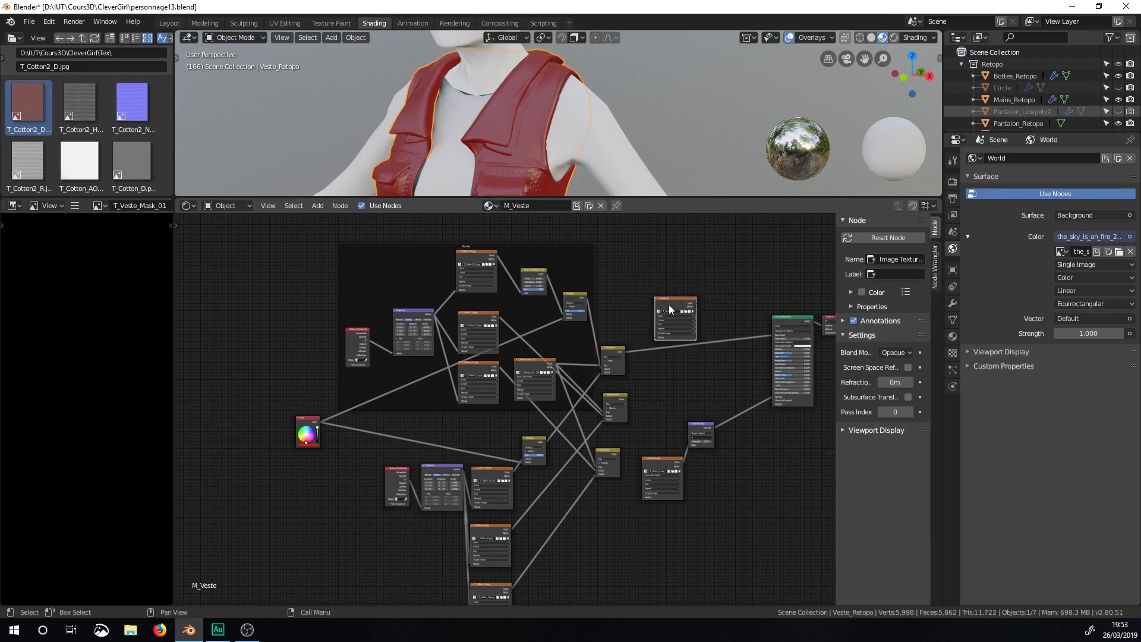
left_click_drag(668, 308, 699, 276)
Step: Select the frame around the T_Cotton2 and mask nodes and label it Tissu1
middle_click_drag(515, 270, 569, 242, "ctrl")
middle_click_drag(498, 237, 503, 292)
left_click_drag(460, 260, 458, 244)
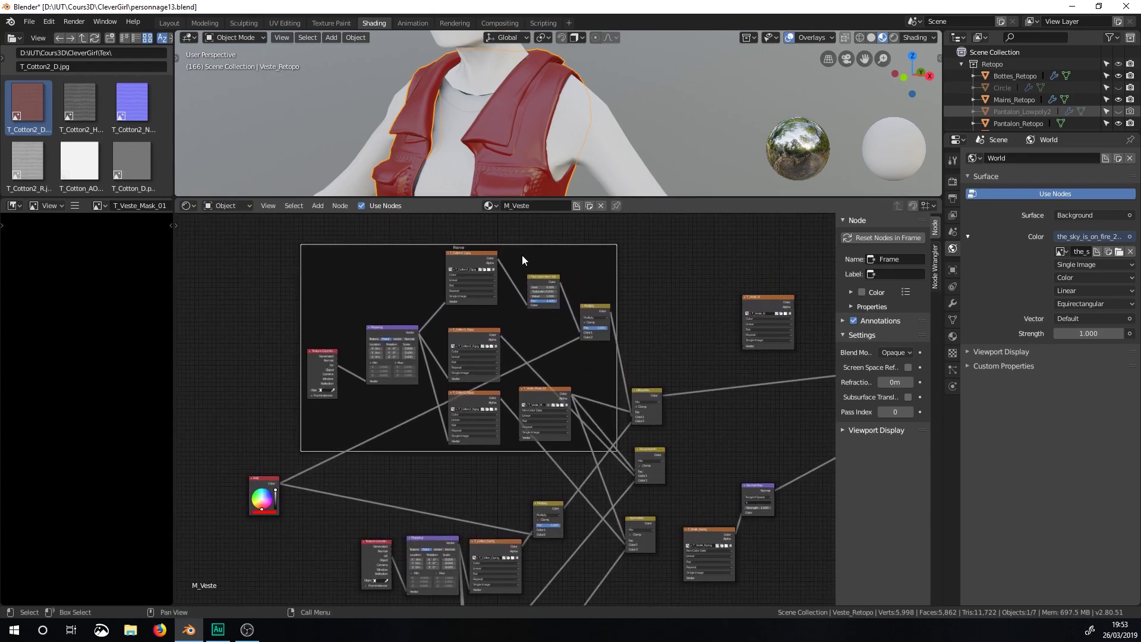
left_click(890, 272)
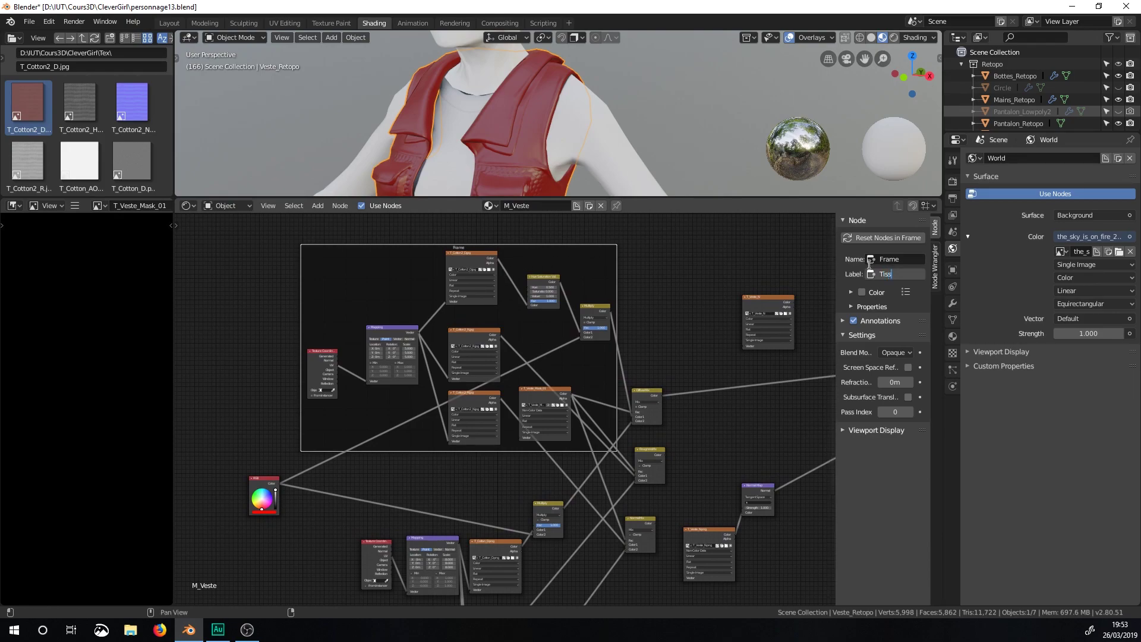
key("Return")
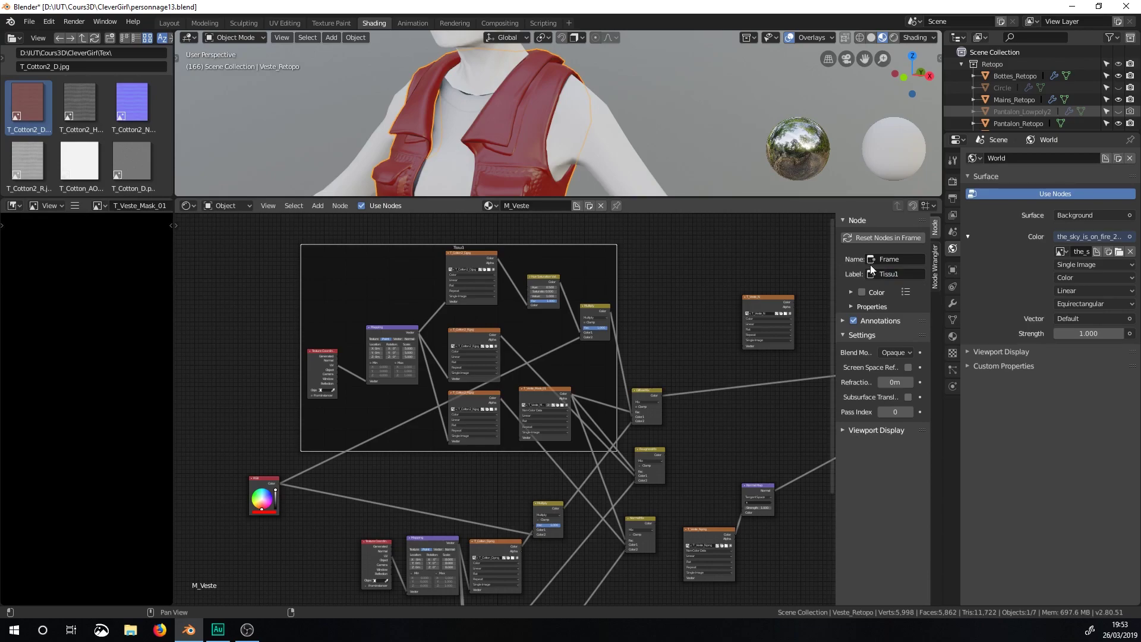
Step: Join the second fabric's coordinate, mapping, texture and Multiply nodes in a frame labelled Tissu2
middle_click_drag(573, 464, 565, 299)
left_click_drag(637, 354, 641, 353)
left_click_drag(330, 322, 571, 579)
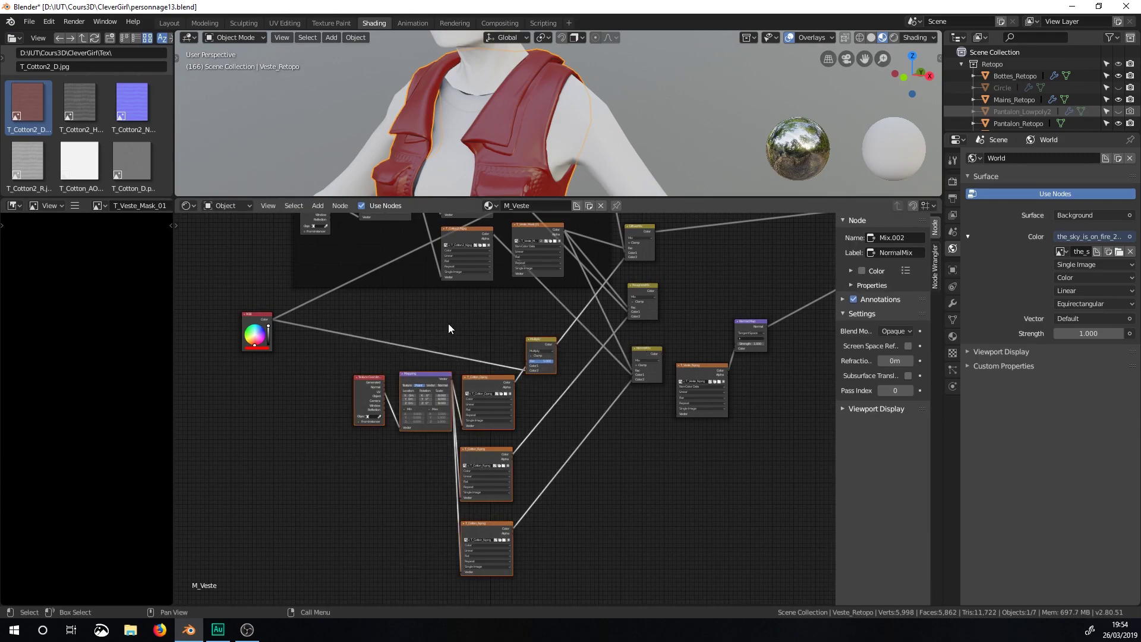
left_click(458, 336)
left_click_drag(353, 321, 574, 565)
key("ctrl+j")
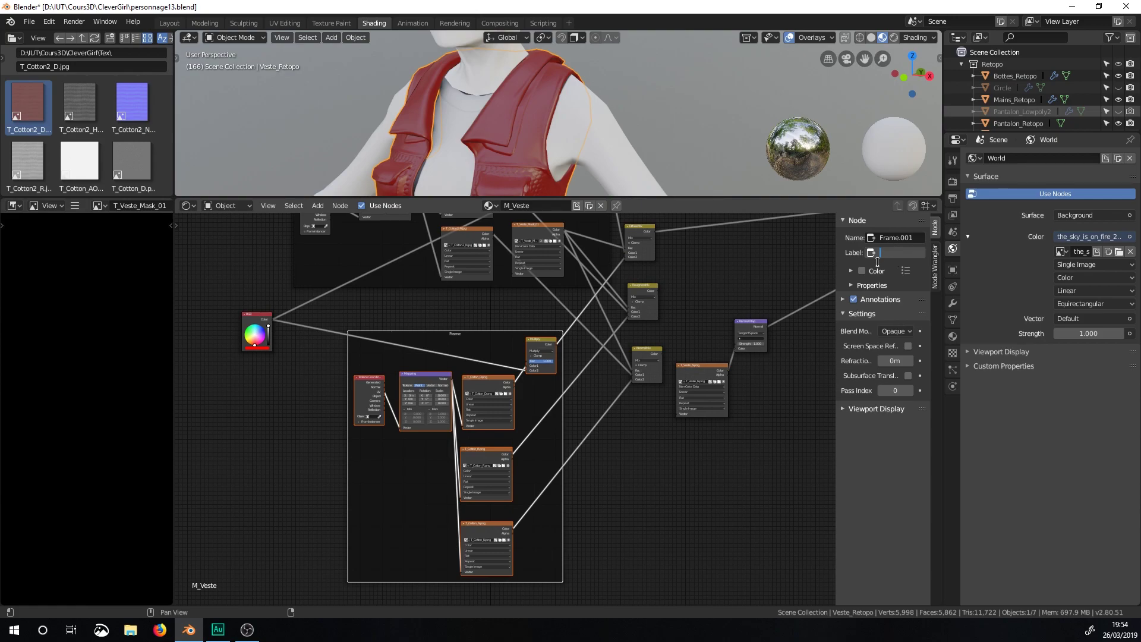
type("Tissu2")
key("Return")
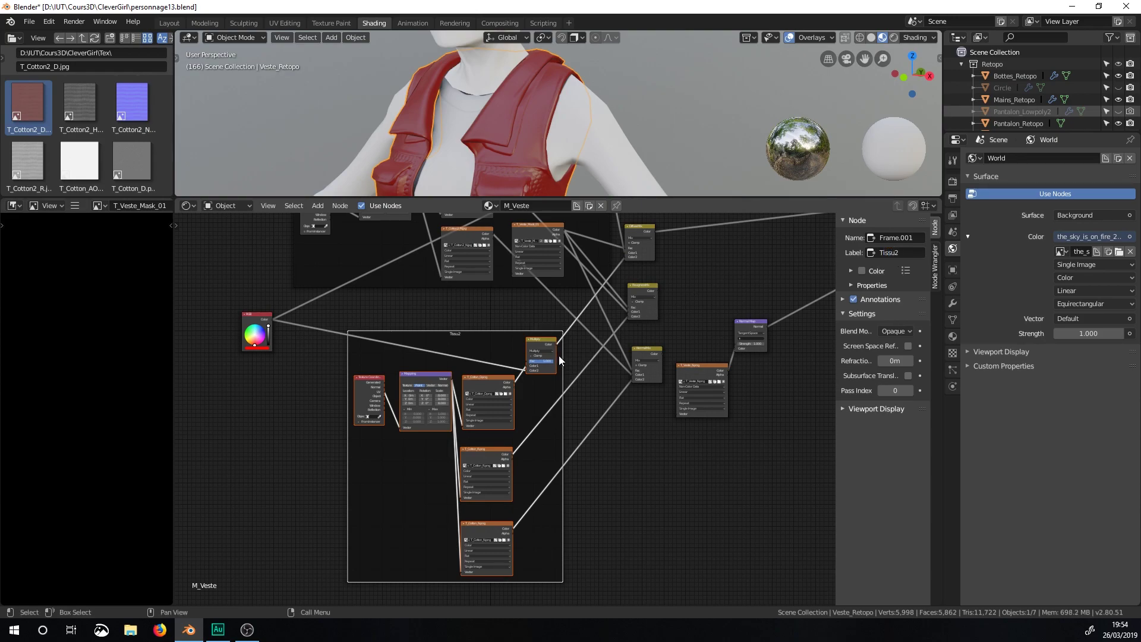
Step: Give the RGB node a custom red node colour so it stands out from the fabric frames
middle_click_drag(671, 295, 647, 307, "ctrl")
middle_click_drag(609, 270, 576, 331)
left_click_drag(577, 332, 585, 306)
left_click_drag(575, 378, 584, 379)
middle_click_drag(622, 378, 676, 342, "ctrl")
middle_click_drag(807, 344, 830, 330)
left_click(315, 416)
left_click(862, 291)
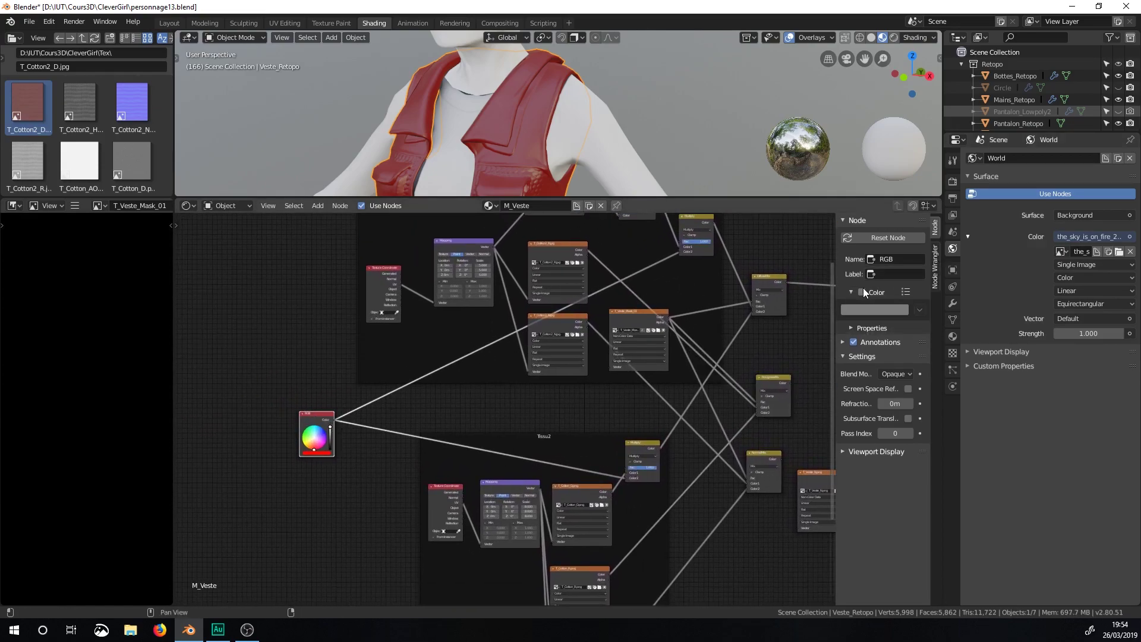
left_click(888, 310)
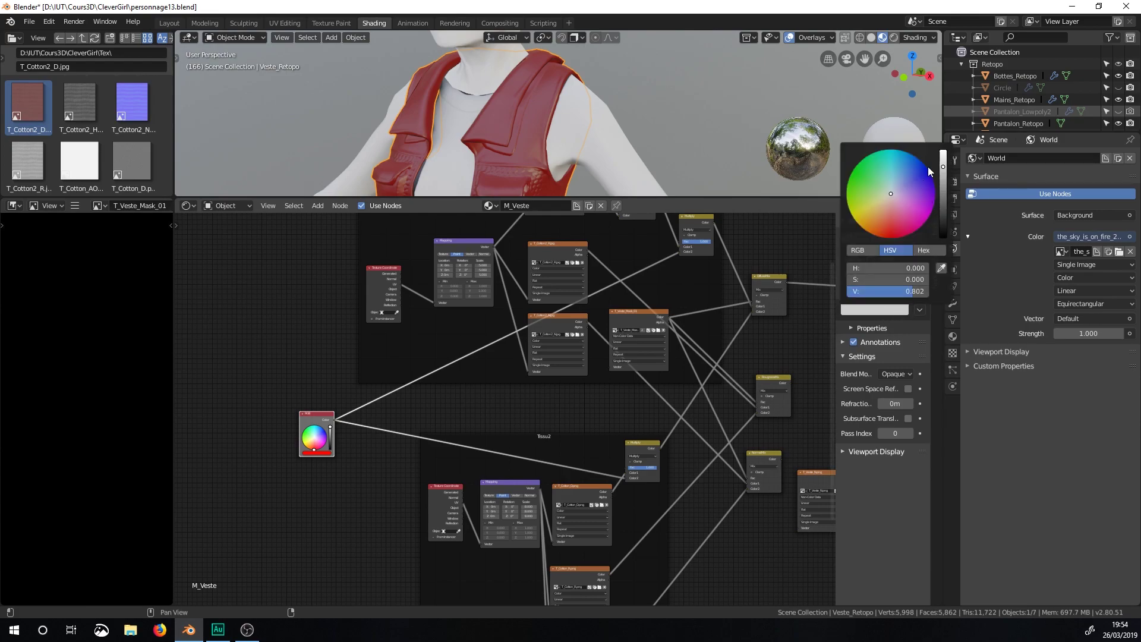
left_click_drag(890, 194, 890, 243)
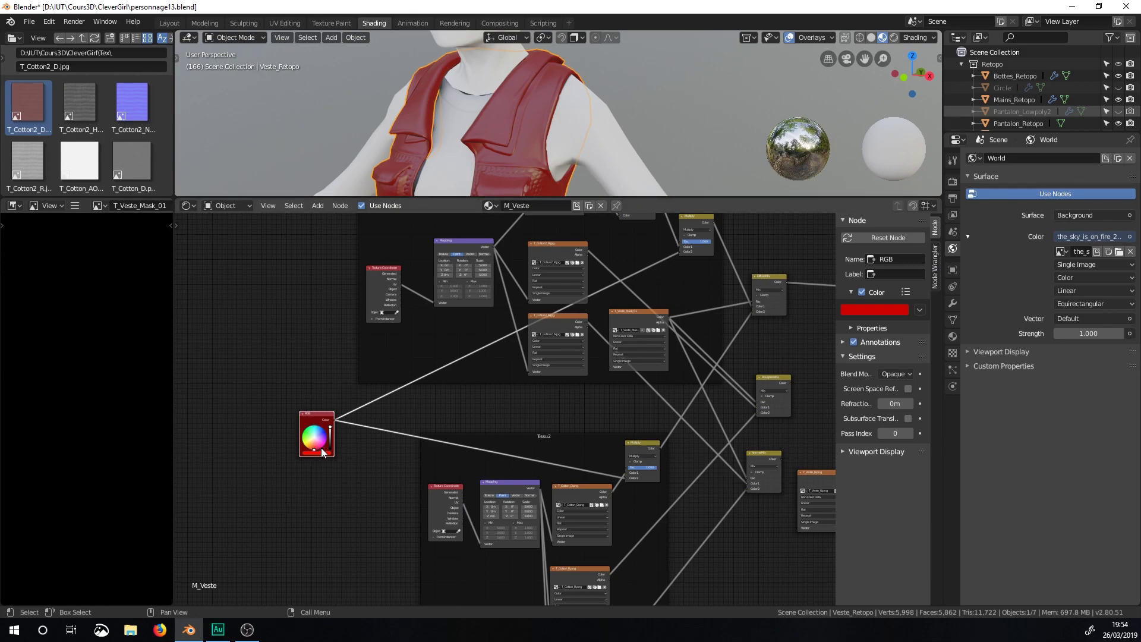
left_click_drag(303, 446, 319, 467)
Step: Look through the DiffuseMix node's properties and annotation options
left_click(783, 290)
middle_click_drag(783, 290, 523, 295, "ctrl")
middle_click_drag(719, 309, 641, 361, "ctrl")
left_click(850, 278)
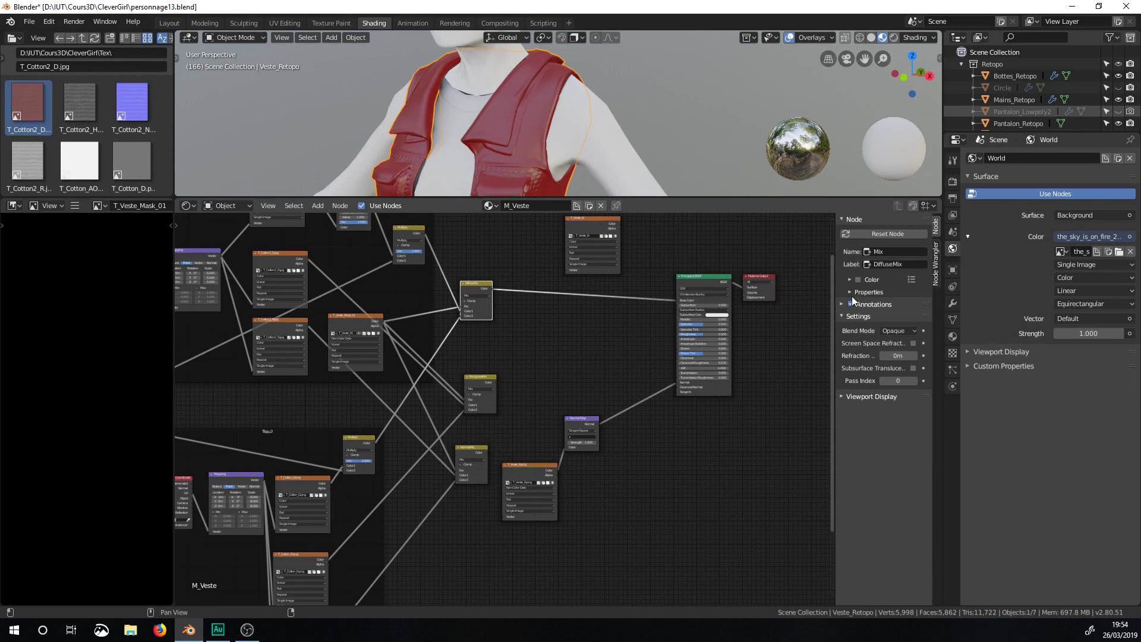
left_click(849, 293)
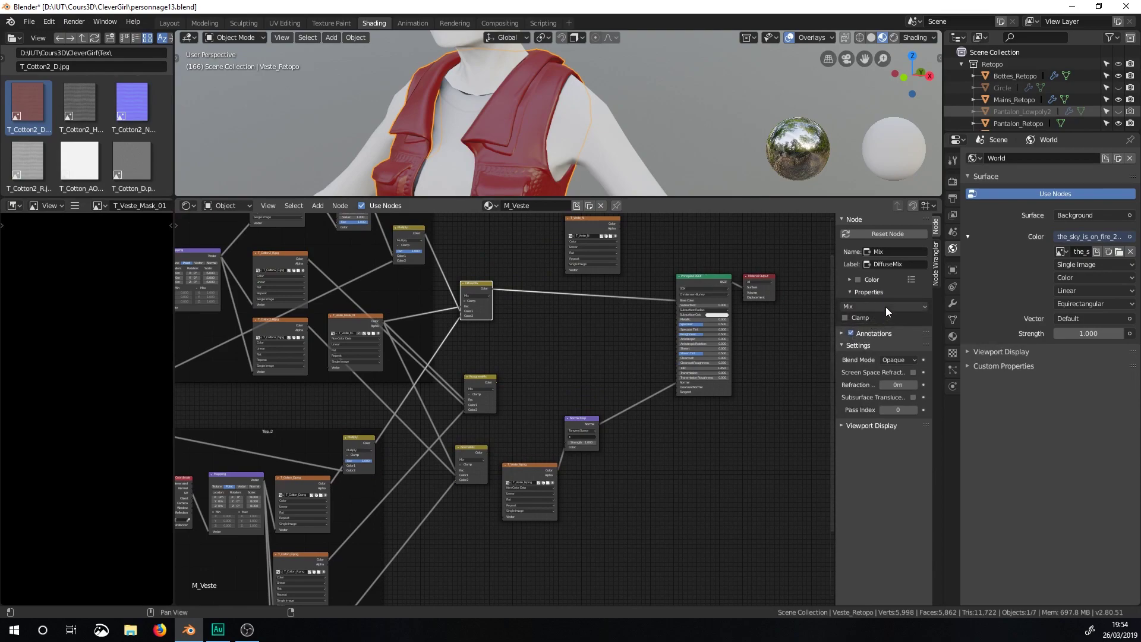
left_click(844, 334)
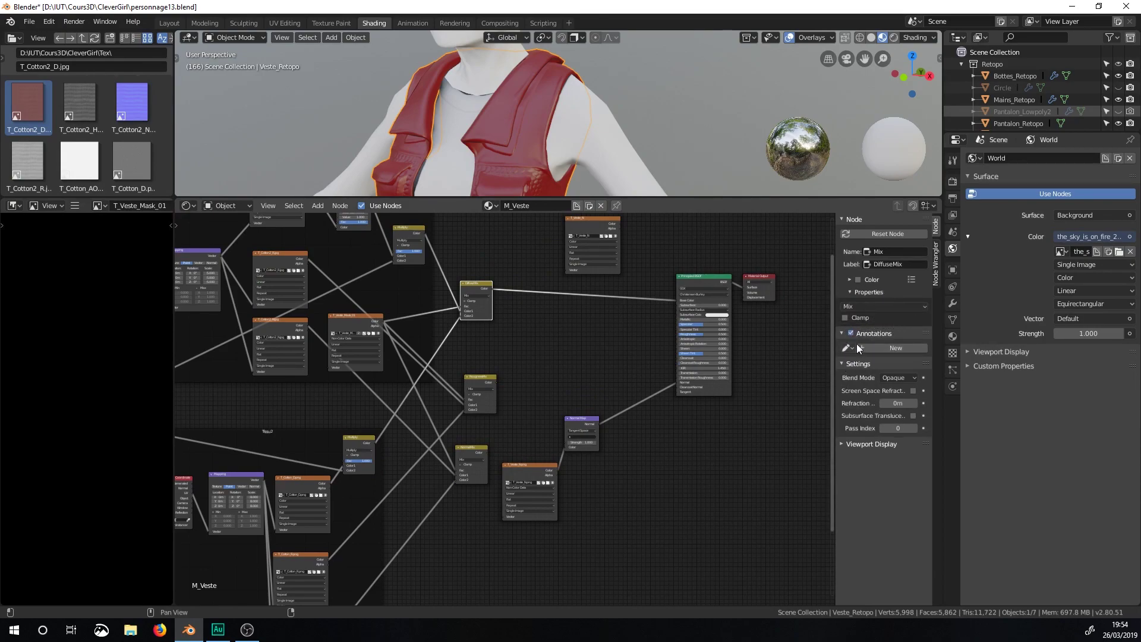
left_click_drag(482, 376, 479, 370)
middle_click_drag(535, 307, 586, 338, "ctrl")
left_click_drag(493, 328, 500, 327)
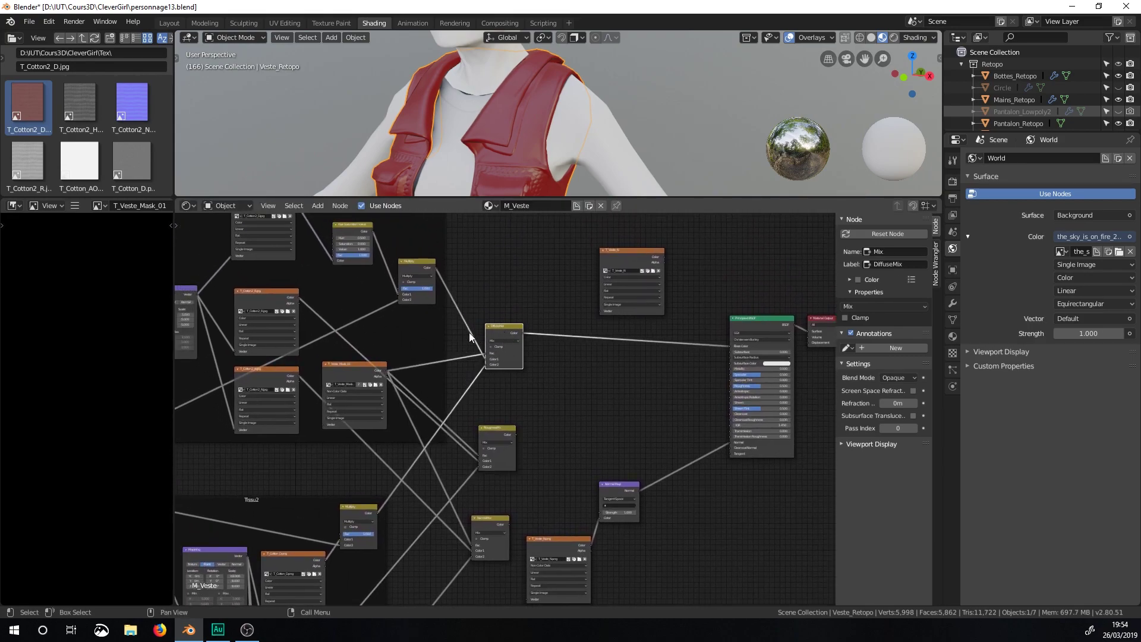
Step: Shift the unlinked T_Veste_N Image Texture node and preview its output directly on the vest
left_click_drag(644, 260, 615, 261)
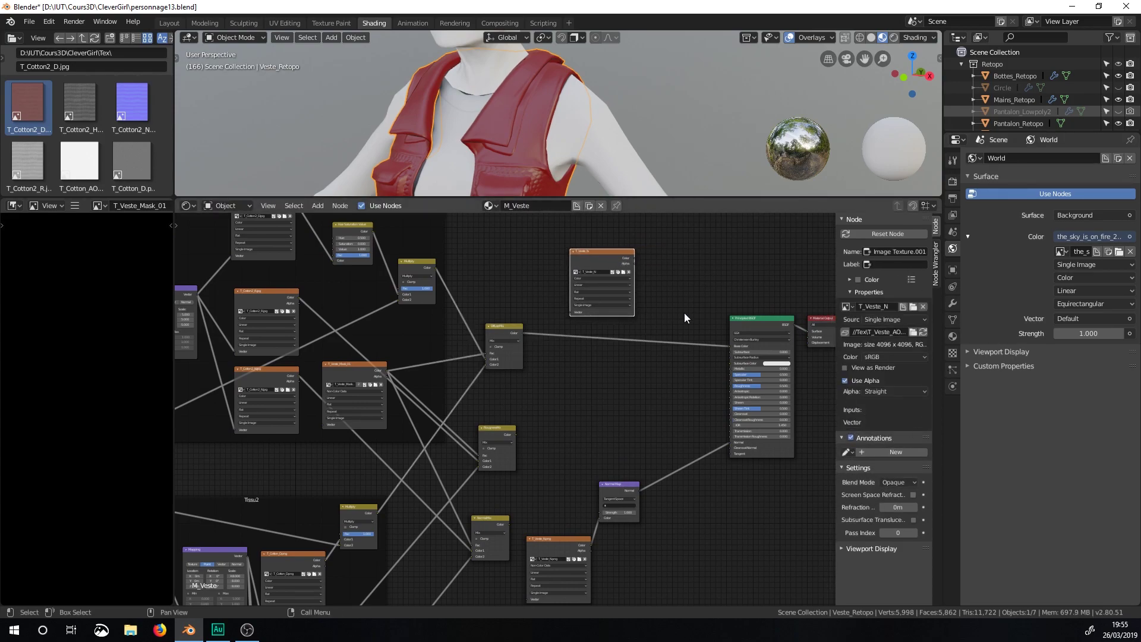
scroll(626, 274, "up", 3)
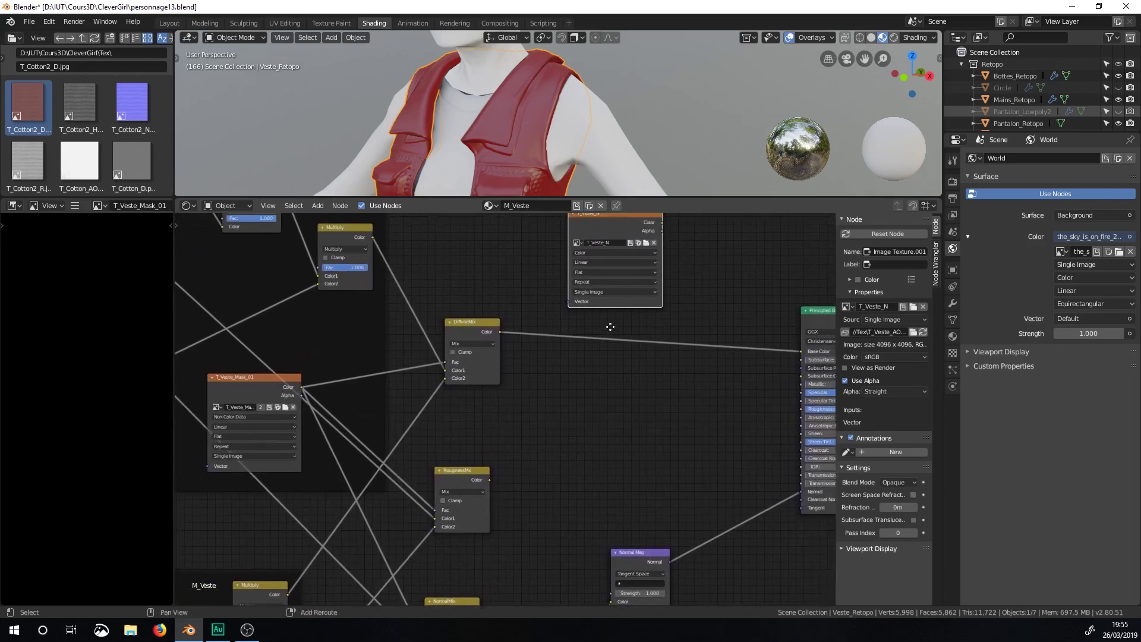
left_click(592, 266, "ctrl+shift")
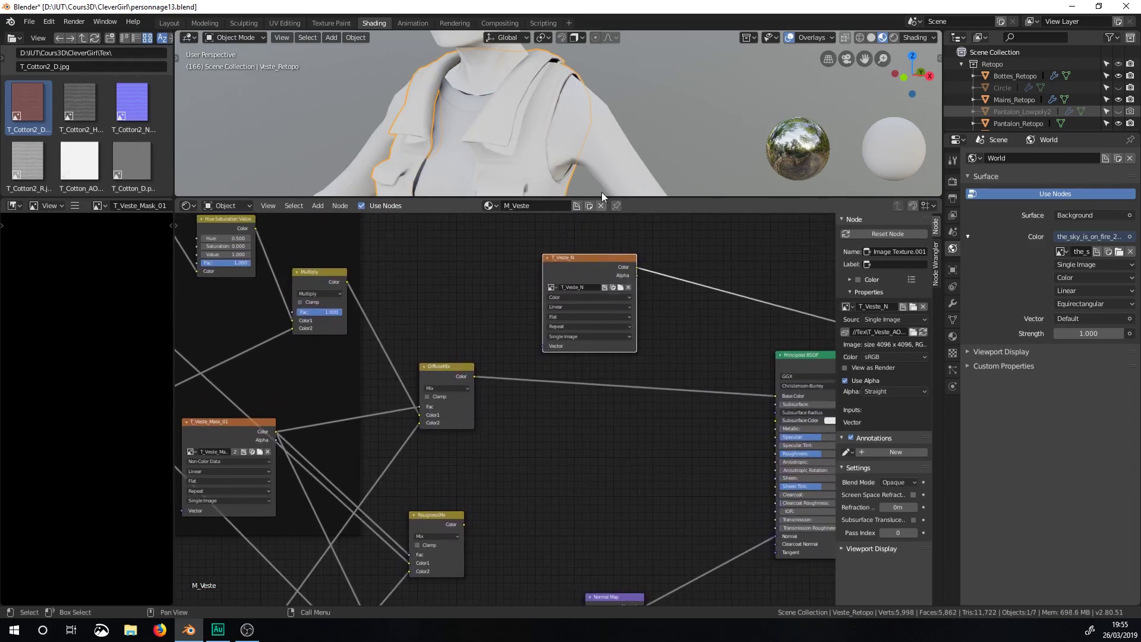
Step: Examine the previewed occlusion texture around the vest's pockets, comparing it with Solid shading
scroll(546, 137, "up", 2)
middle_click_drag(544, 138, 563, 13, "shift")
middle_click_drag(523, 102, 558, 106)
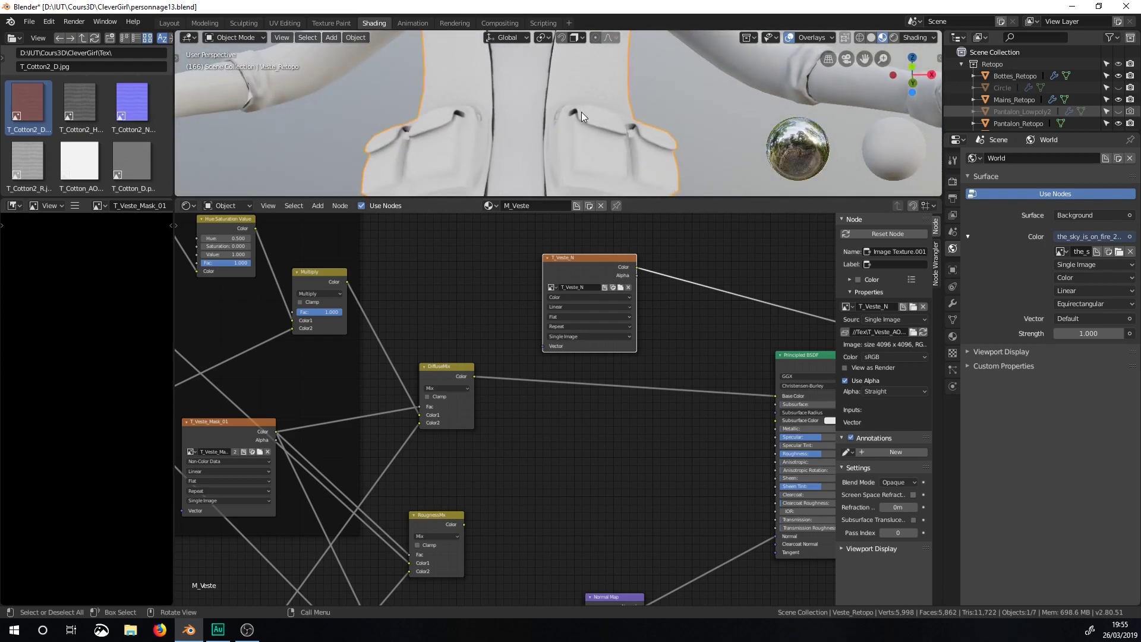
scroll(606, 105, "up", 5)
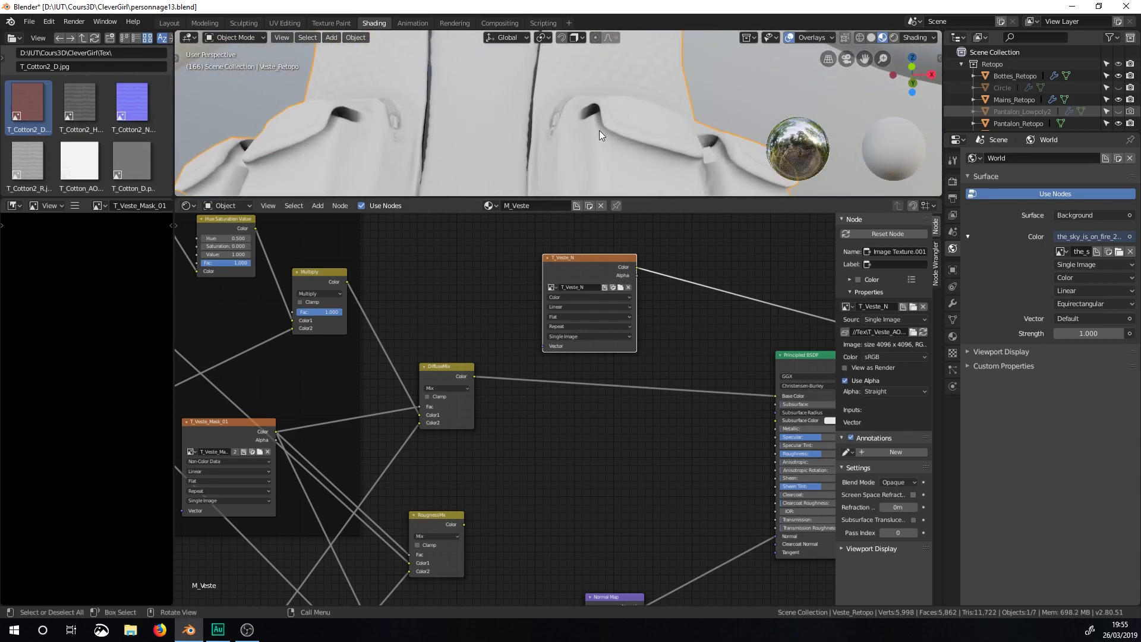
middle_click_drag(593, 112, 543, 14)
middle_click_drag(529, 84, 533, 125)
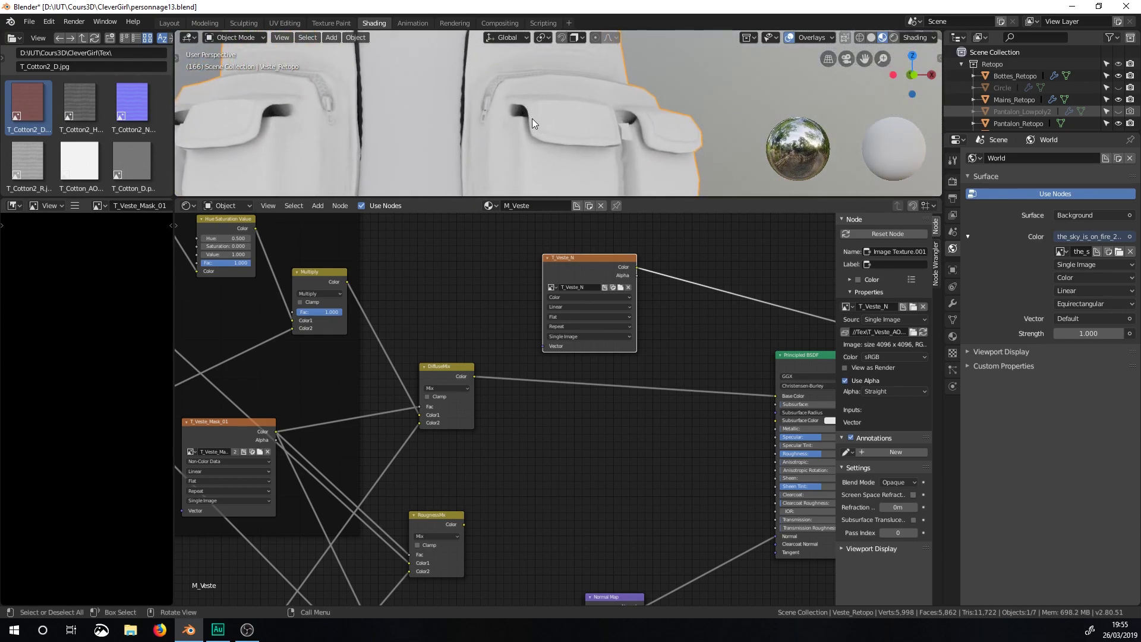
left_click(870, 37)
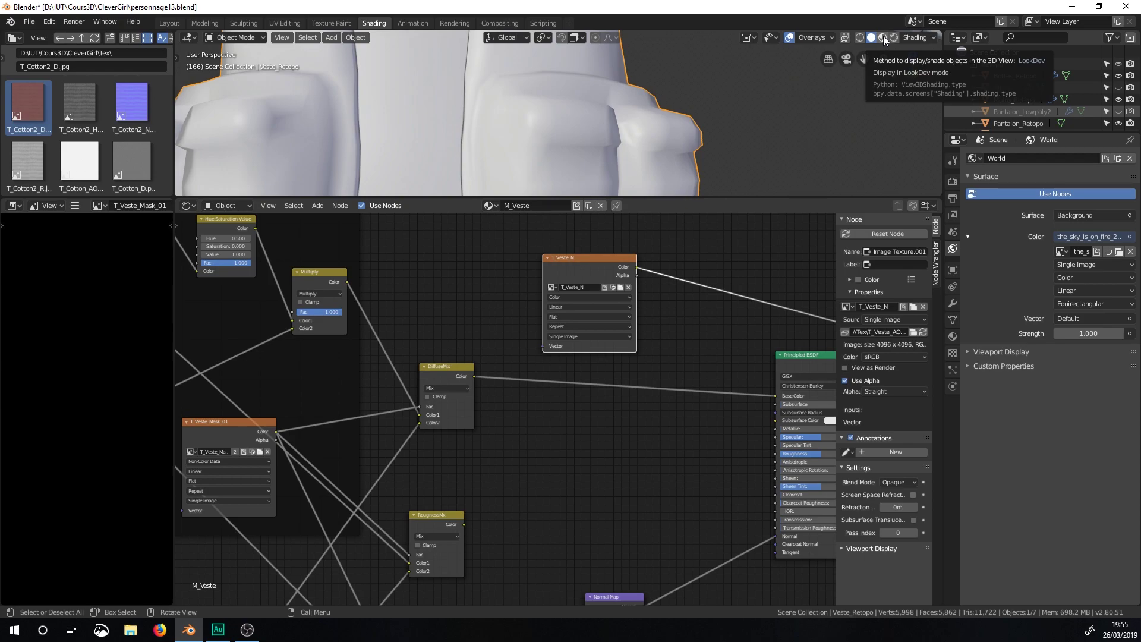
left_click(882, 37)
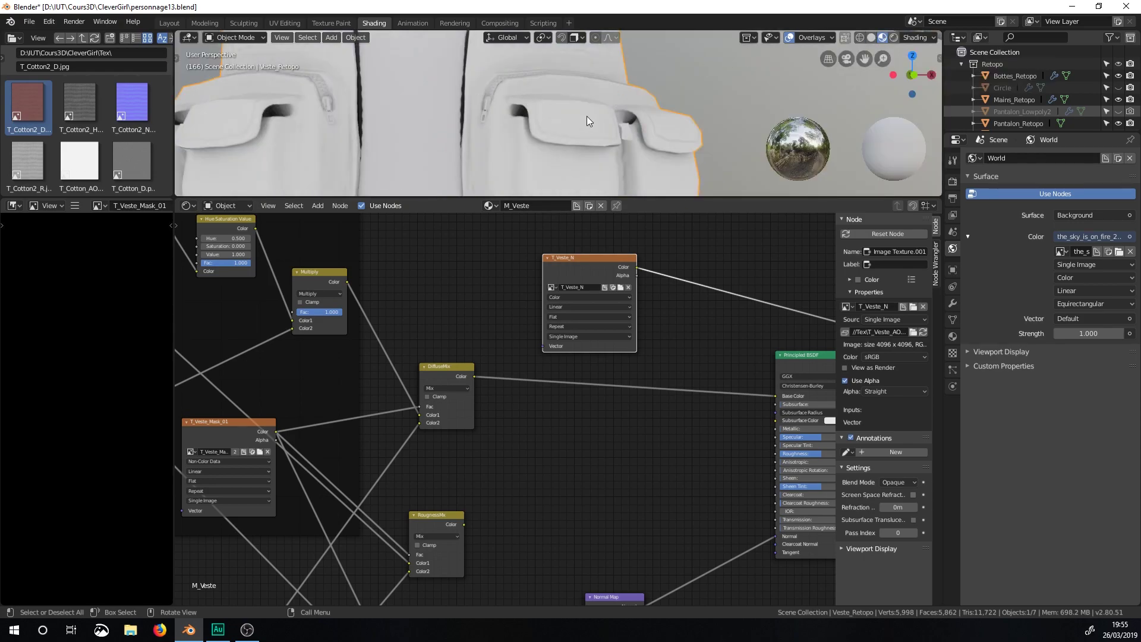
scroll(616, 100, "down", 1)
scroll(633, 87, "up", 4)
scroll(632, 87, "down", 6)
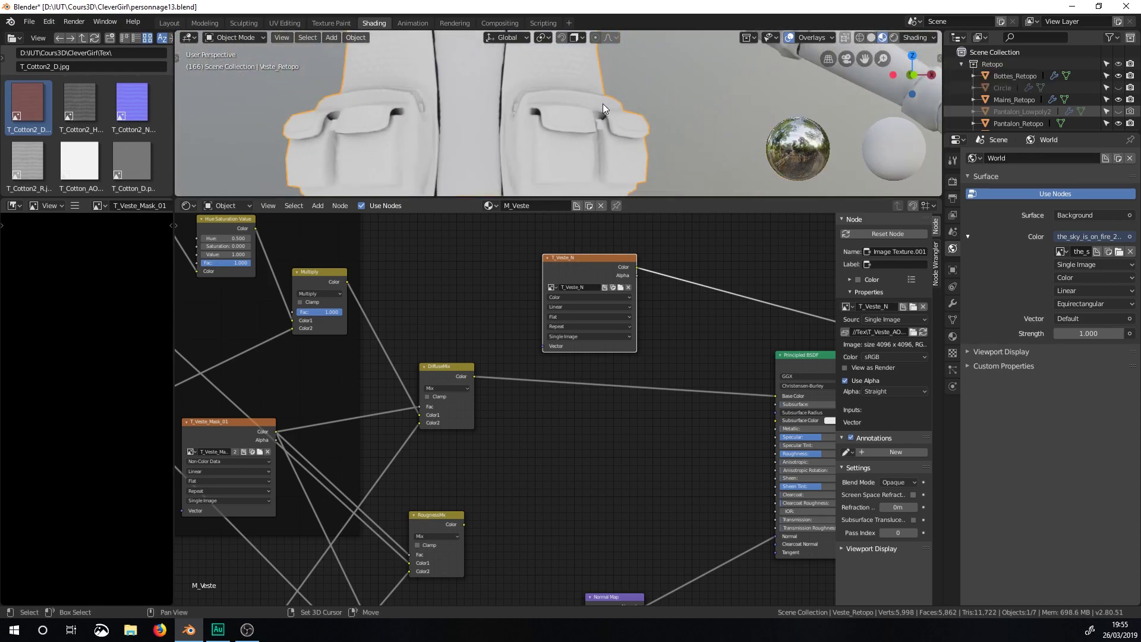
middle_click_drag(602, 102, 600, 81, "shift")
middle_click_drag(627, 138, 615, 165)
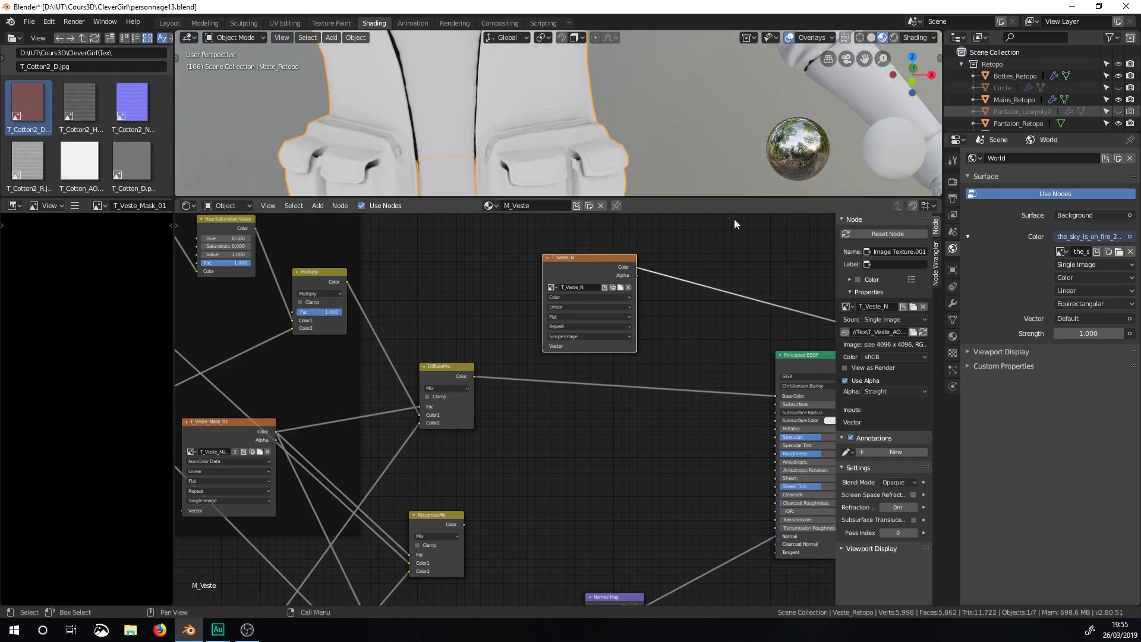
Step: Move the T_Veste_N node aside and add a MixRGB node between DiffuseMix and the Principled BSDF
left_click_drag(591, 260, 525, 237)
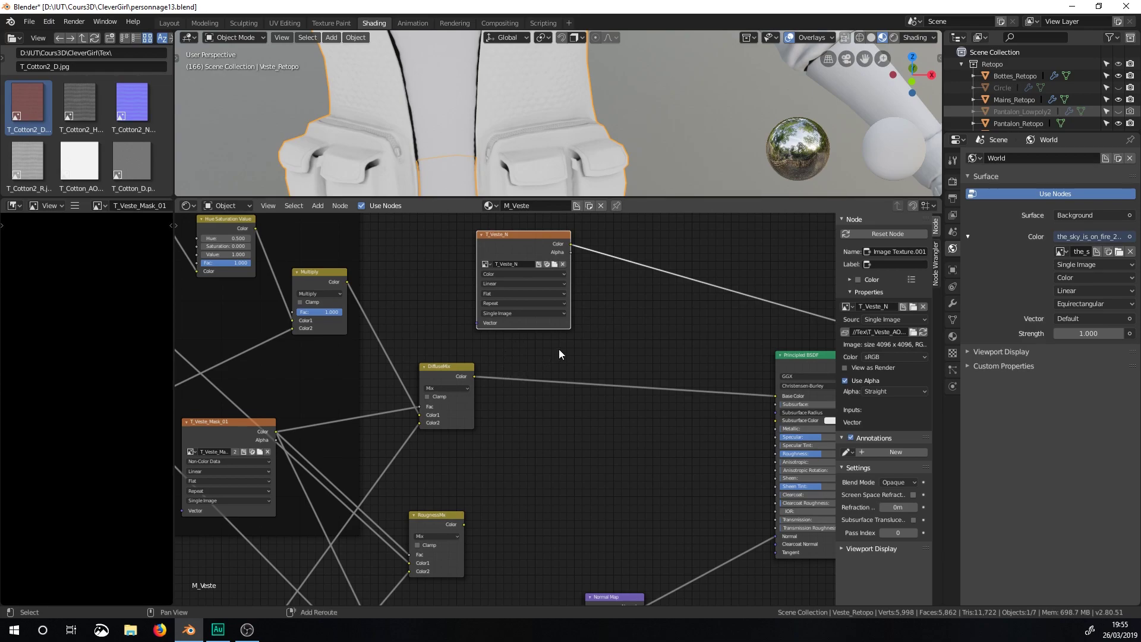
key("shift+a")
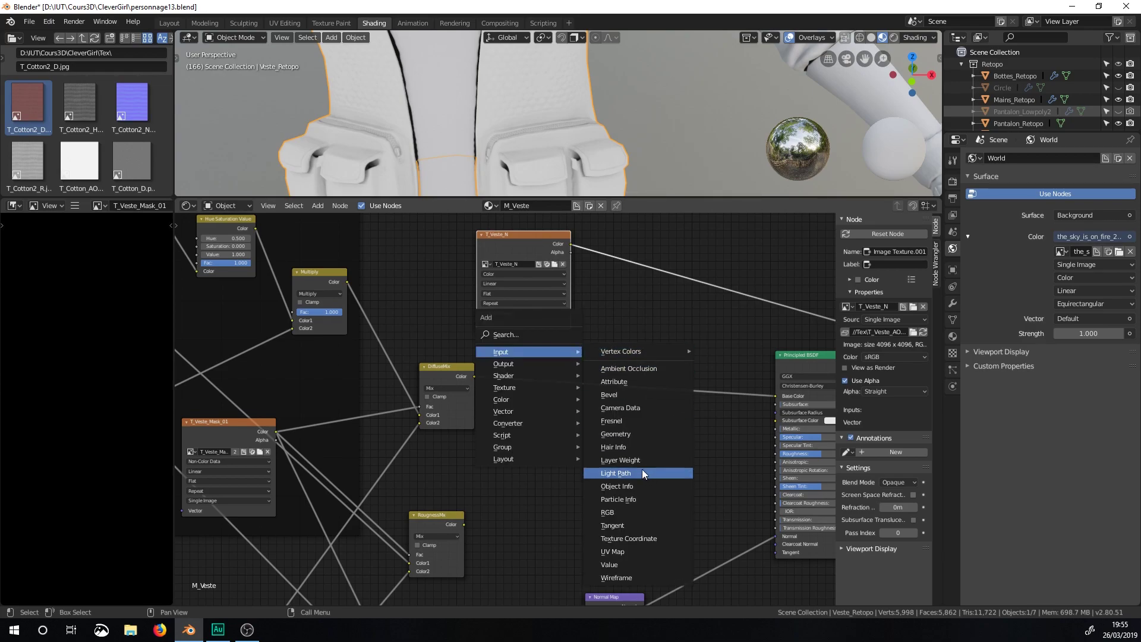
mouse_move(538, 386)
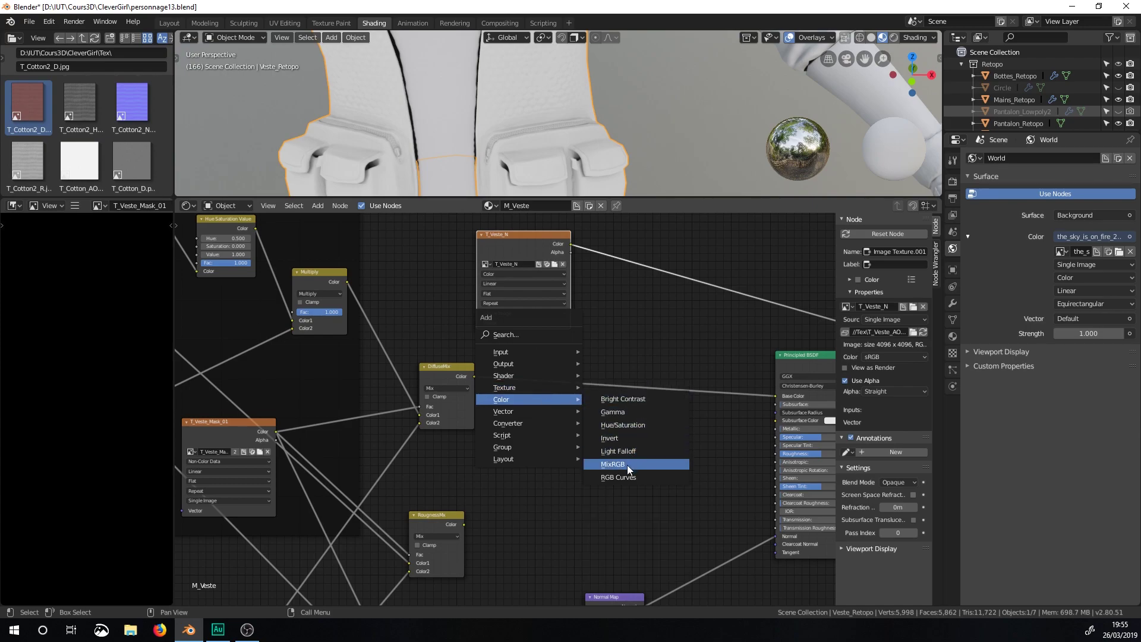
left_click(628, 464)
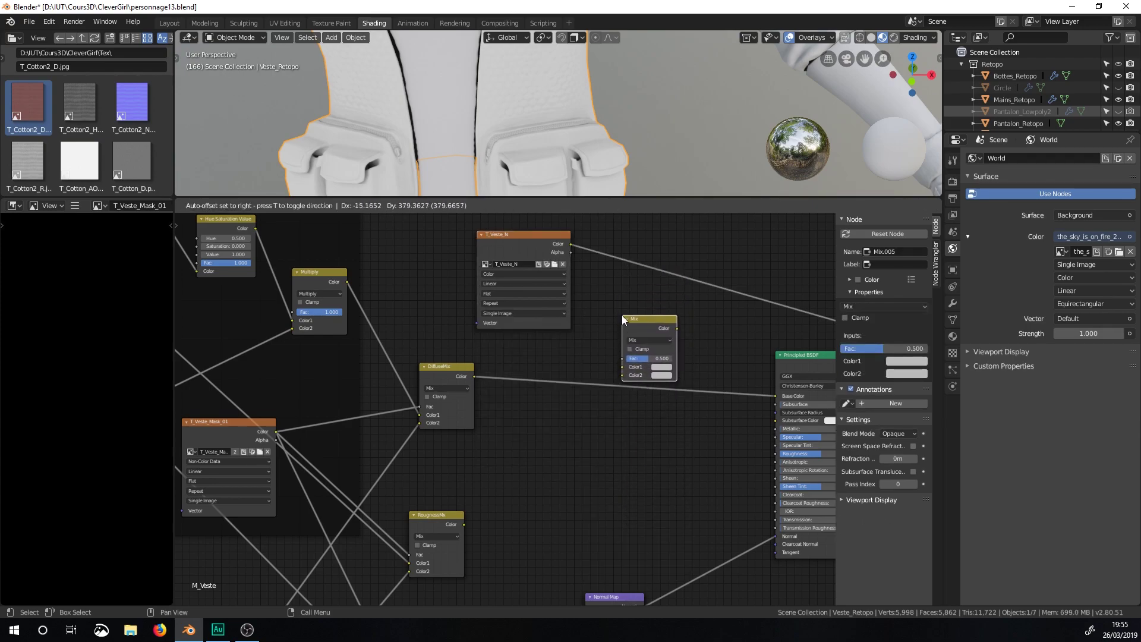
left_click(623, 311)
Step: Link DiffuseMix to the new Mix node's Color2 and T_Veste_N to its Color1, and preview the mix on the vest
left_click_drag(474, 376, 624, 375)
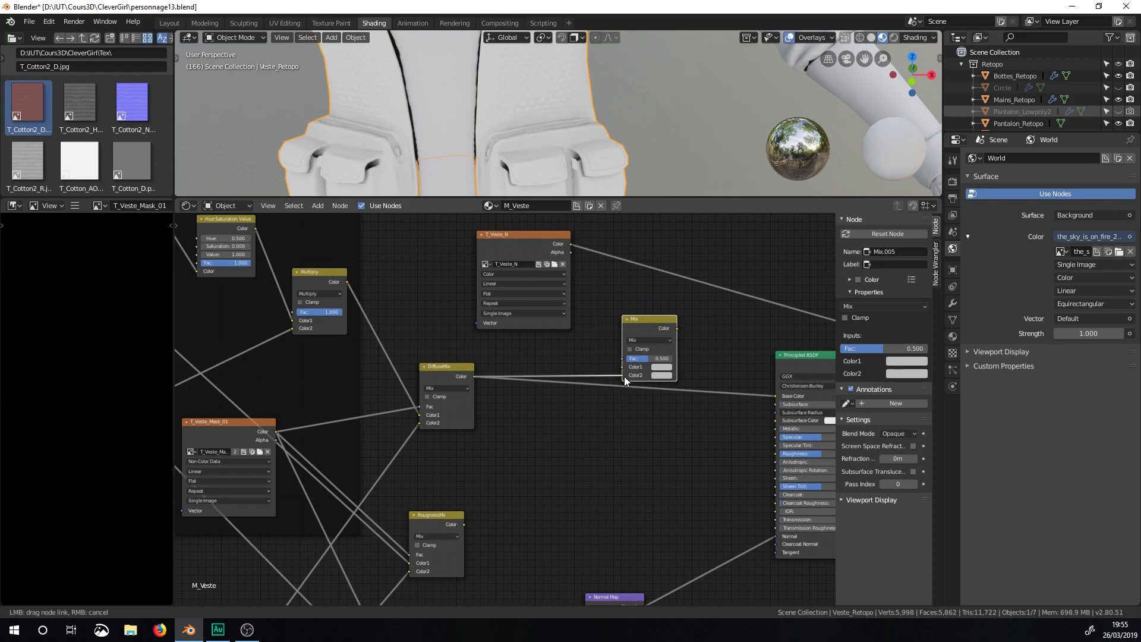
left_click_drag(570, 244, 633, 365)
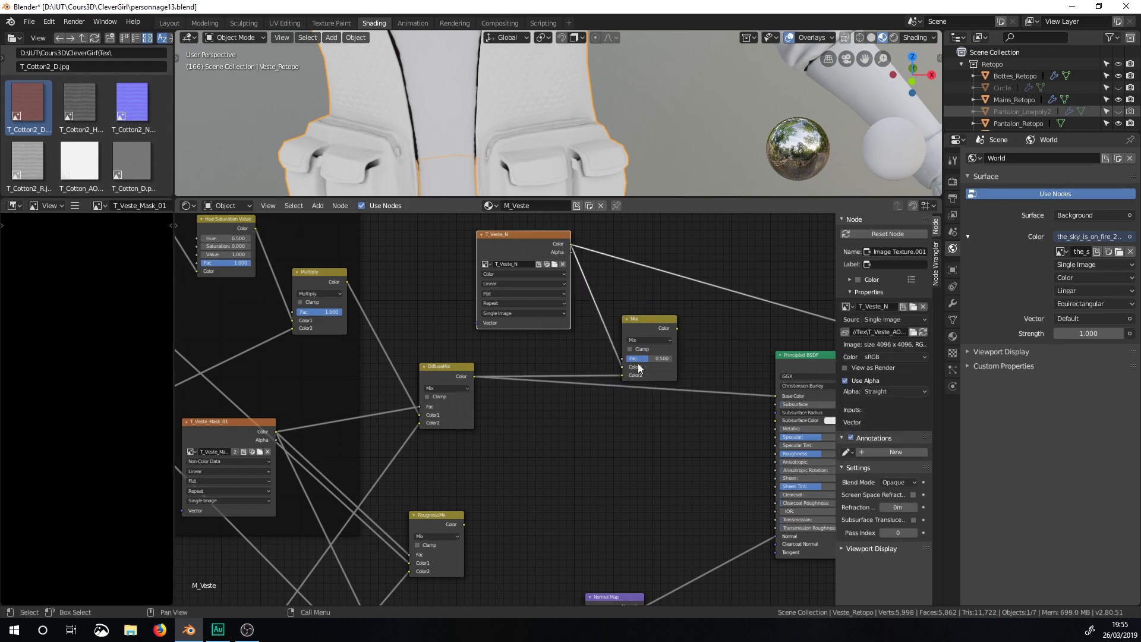
left_click(657, 320, "ctrl+shift")
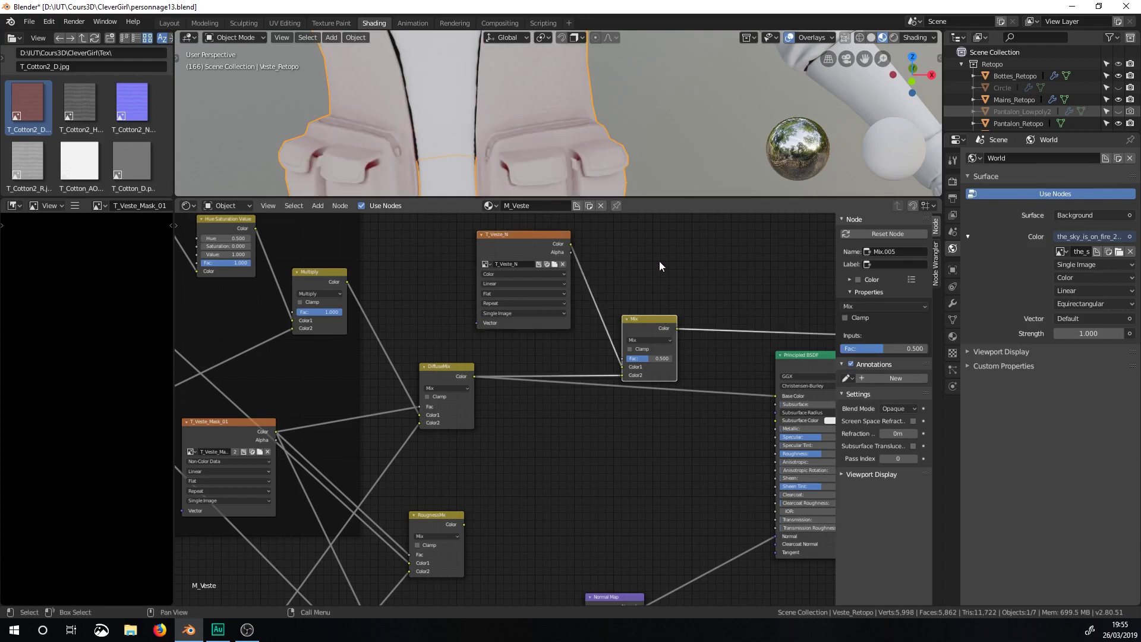
Step: Nudge the T_Veste_N node away and set the new Mix node to Multiply with a factor of 1.000
left_click_drag(524, 246, 505, 244)
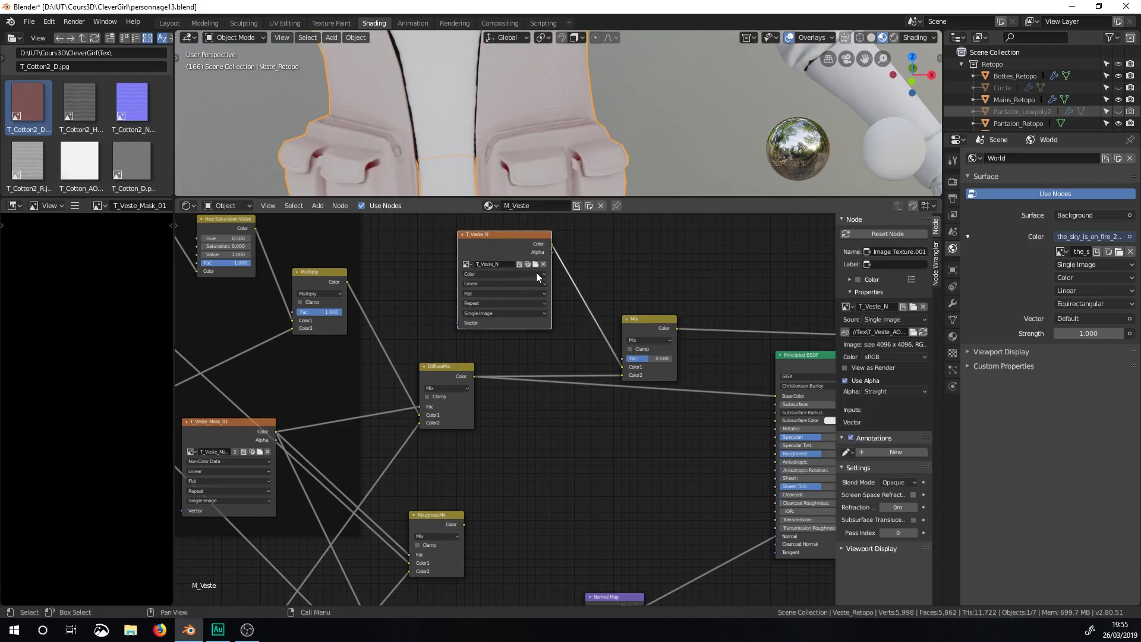
left_click(653, 340)
left_click(648, 371)
left_click_drag(647, 359, 675, 367)
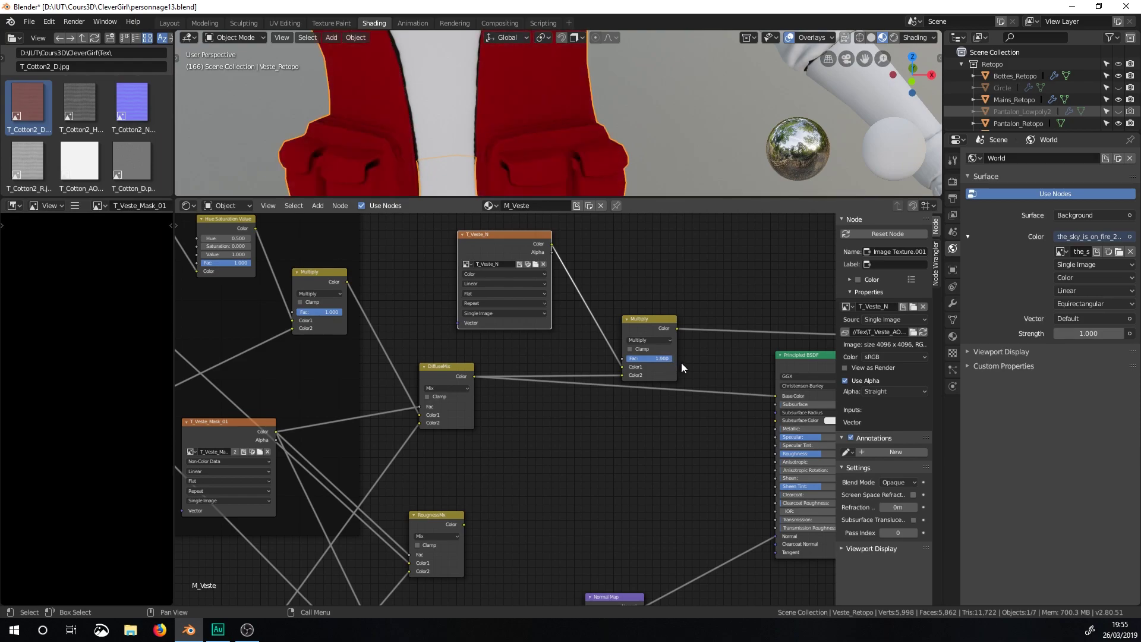
Step: Check the multiplied occlusion on the vest pockets and link the new Multiply node's Color to the Principled BSDF's Base Color
middle_click_drag(560, 115, 569, 67)
scroll(553, 89, "up", 8)
scroll(550, 95, "down", 5)
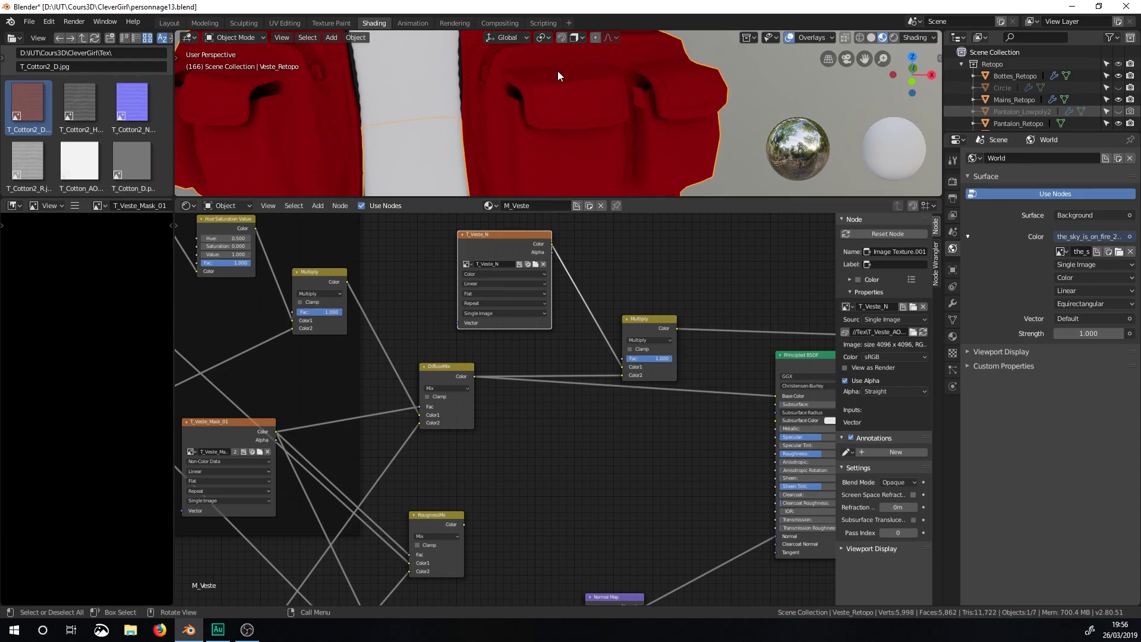
scroll(547, 99, "up", 2)
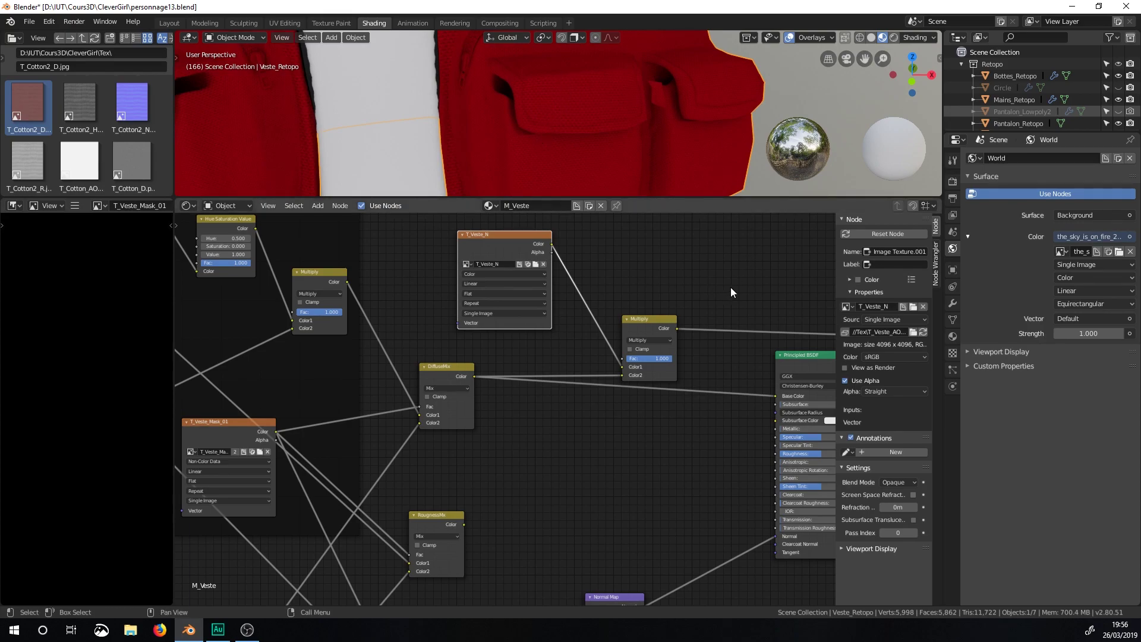
middle_click_drag(727, 309, 659, 281)
left_click_drag(607, 297, 713, 375)
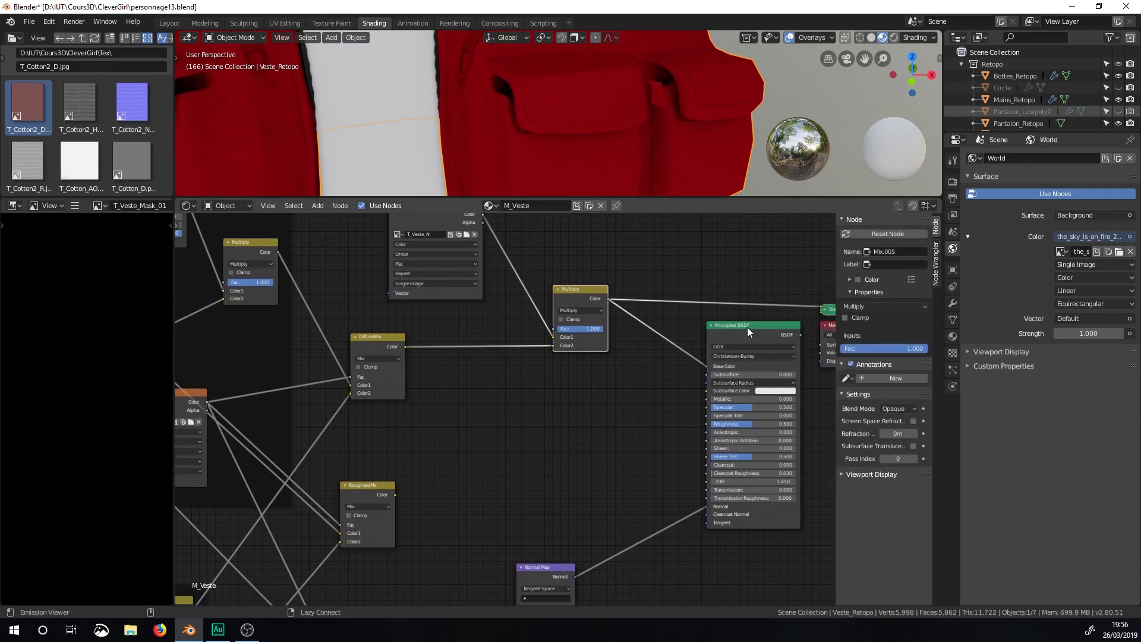
Step: Preview the full Principled BSDF shading on the vest and link RougnessMix's Color to the Principled BSDF's Roughness
left_click(747, 327)
middle_click_drag(748, 331, 702, 365, "ctrl")
middle_click_drag(616, 135, 594, 148)
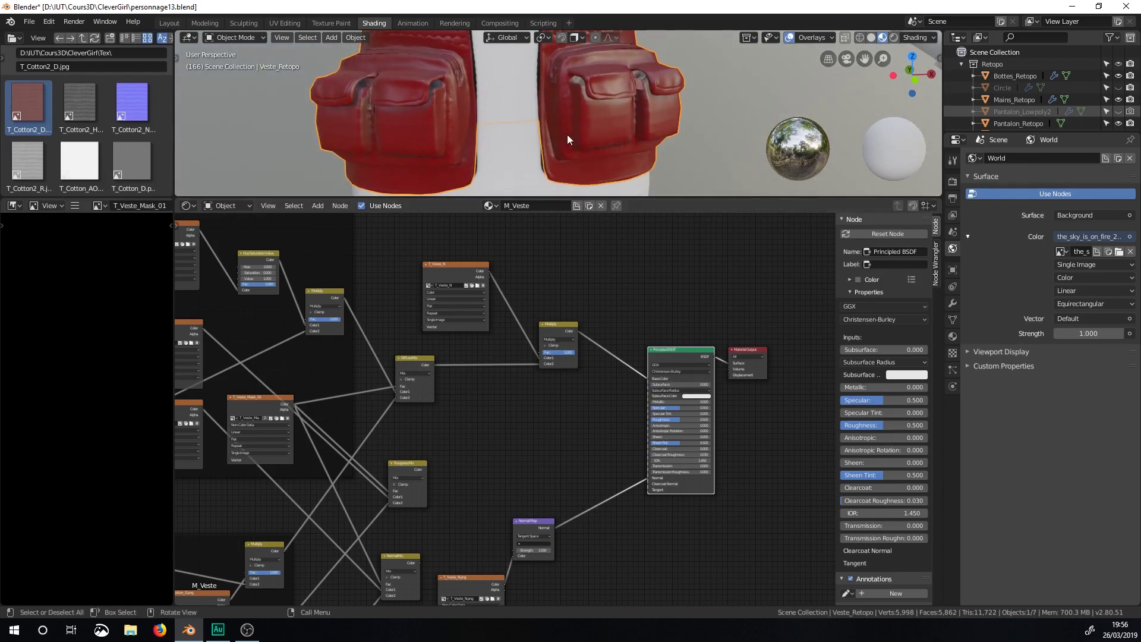
left_click_drag(427, 468, 645, 419)
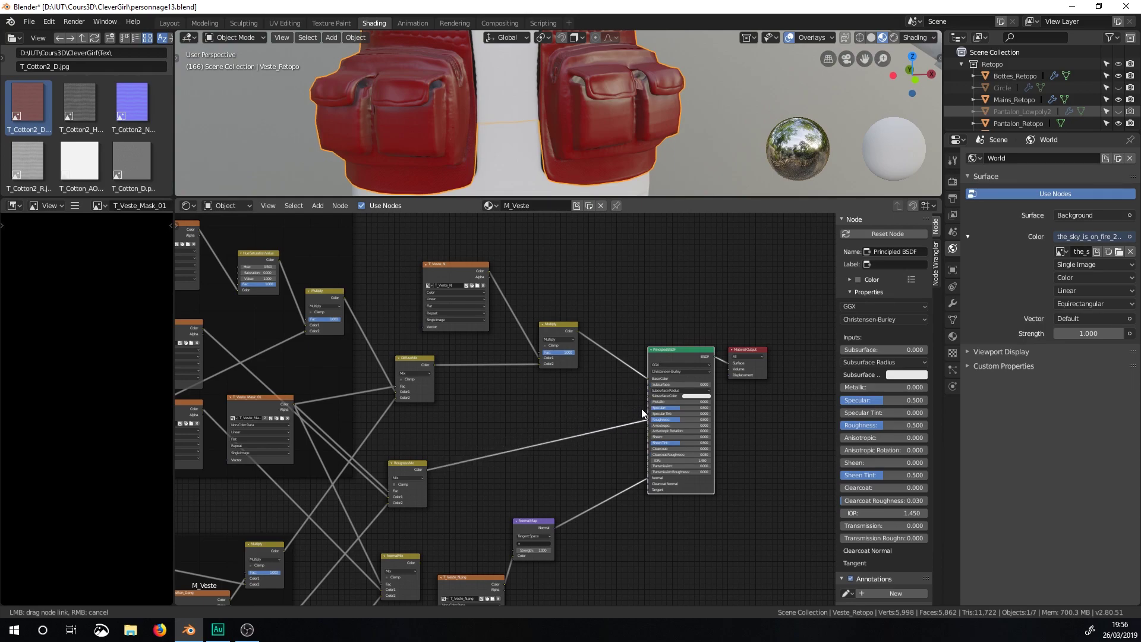
scroll(631, 80, "up", 3)
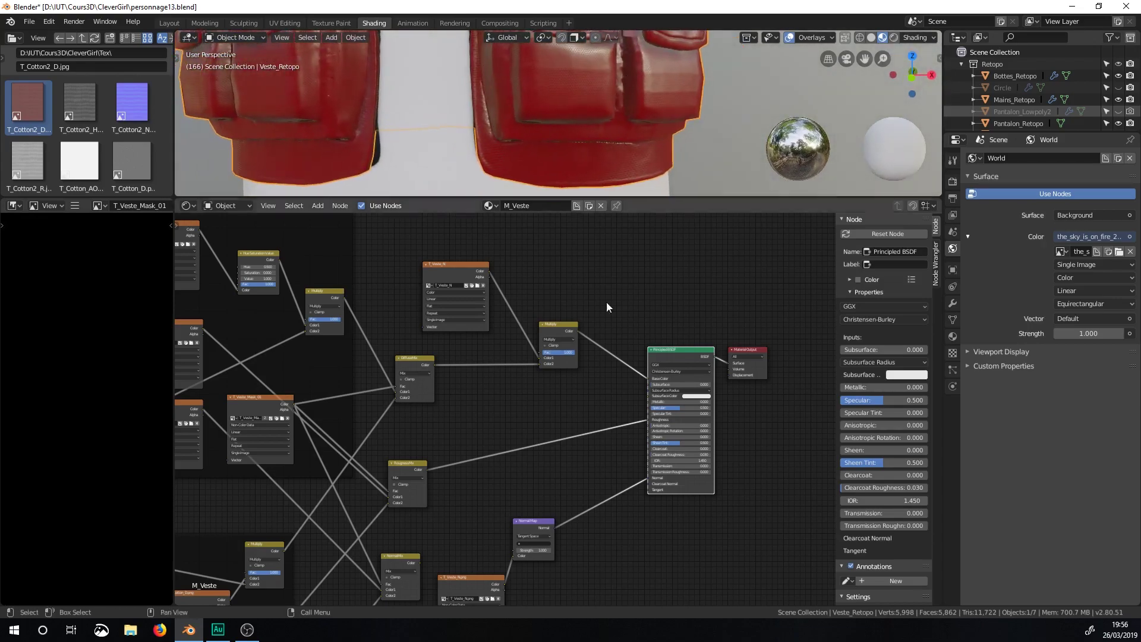
Step: Preview the RougnessMix output on the vest fabric and return to the Principled BSDF shading for comparison
scroll(586, 304, "down", 4, "shift")
left_click(404, 353, "ctrl+shift")
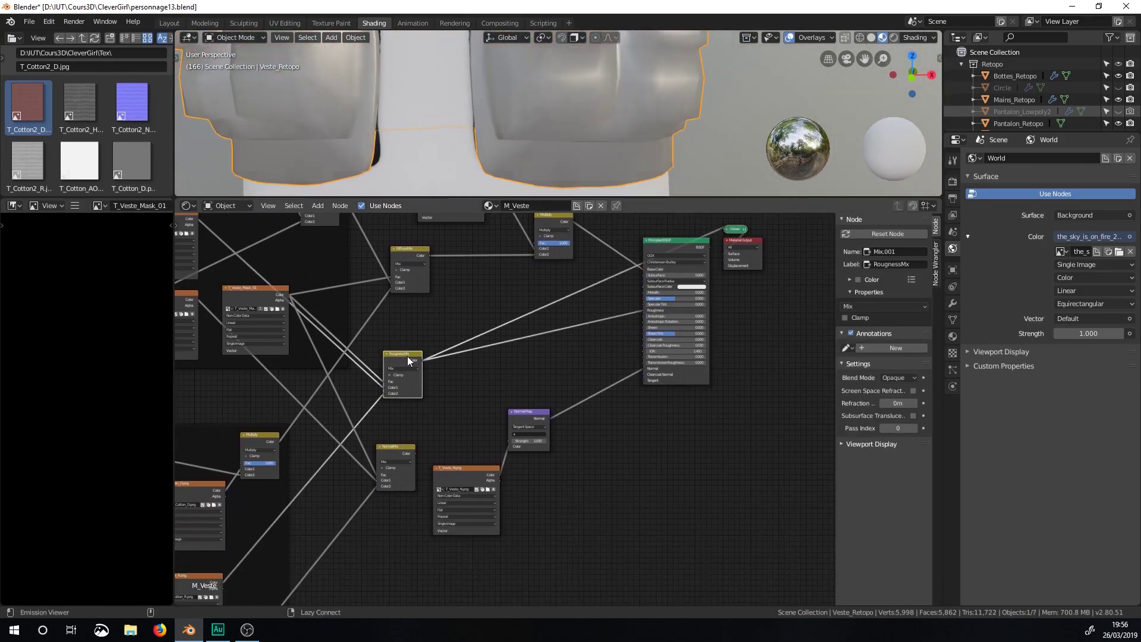
scroll(583, 132, "down", 2)
scroll(614, 113, "up", 5)
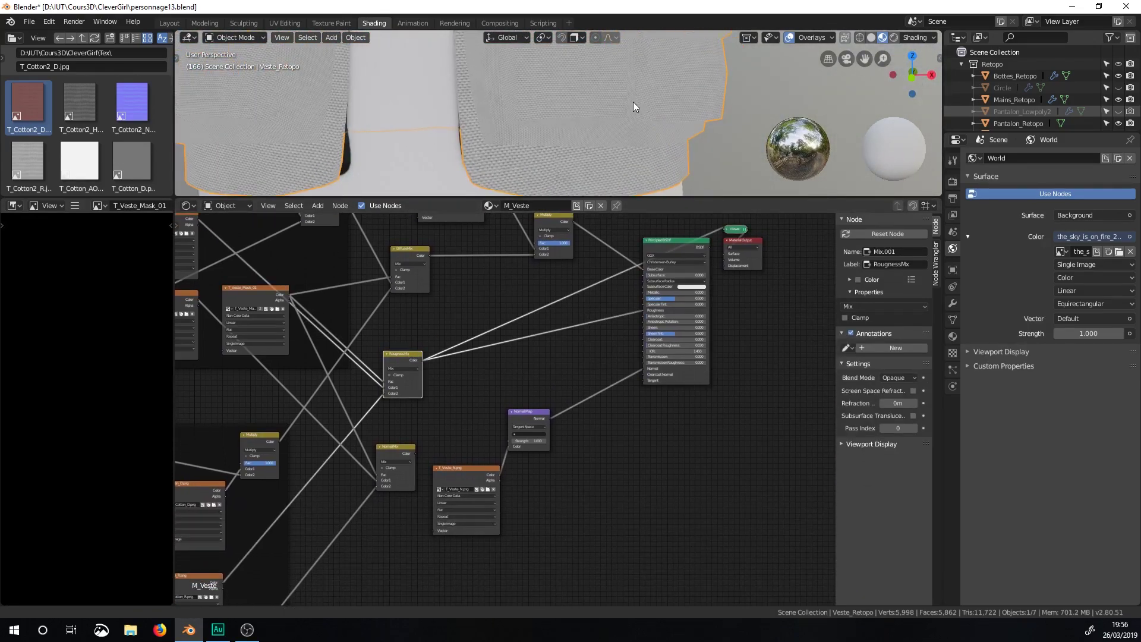
middle_click_drag(601, 140, 461, 178)
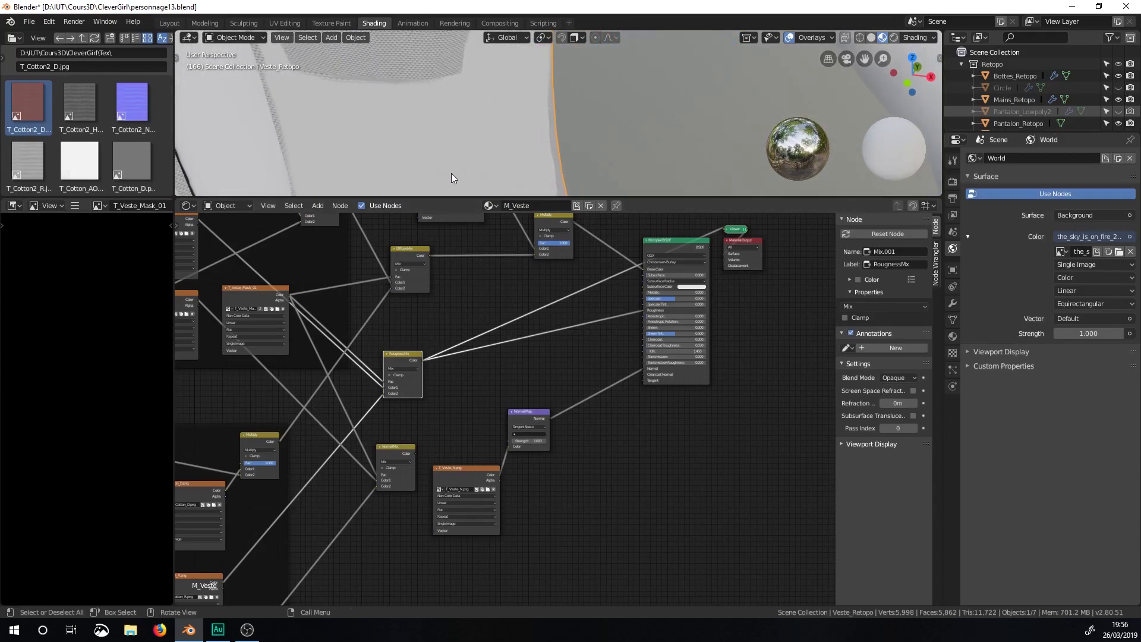
scroll(476, 92, "down", 4)
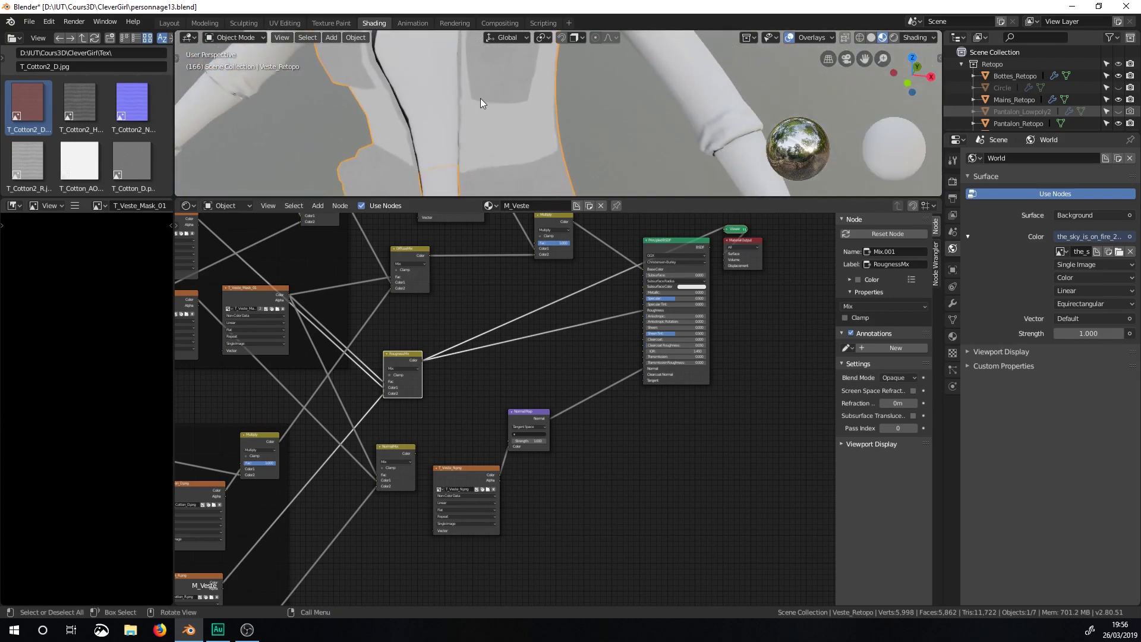
left_click(671, 241, "ctrl+shift")
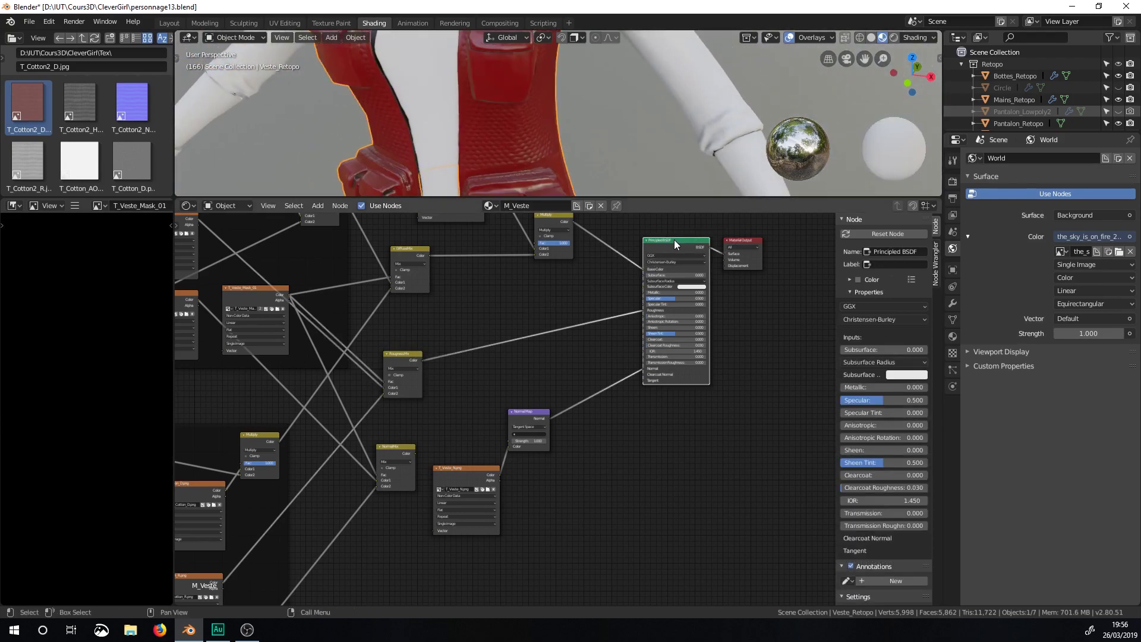
middle_click_drag(528, 121, 501, 131)
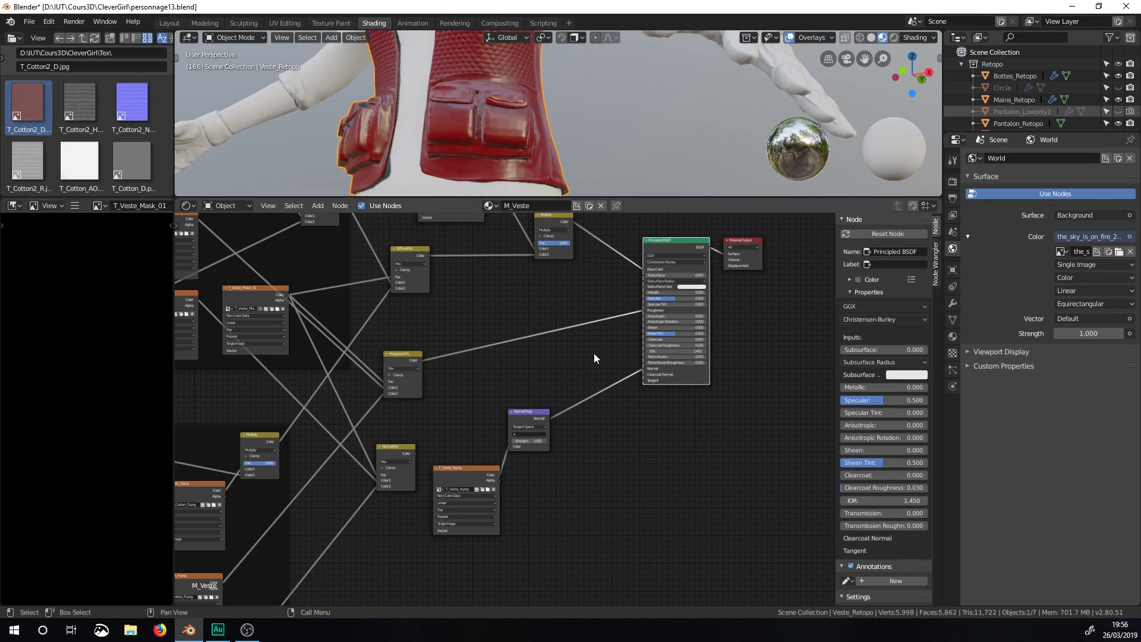
Step: Add a MixRGB node and make room for it between the T_Veste_N.png texture and the Normal Map node
scroll(594, 351, "up", 2)
middle_click_drag(601, 366, 644, 234)
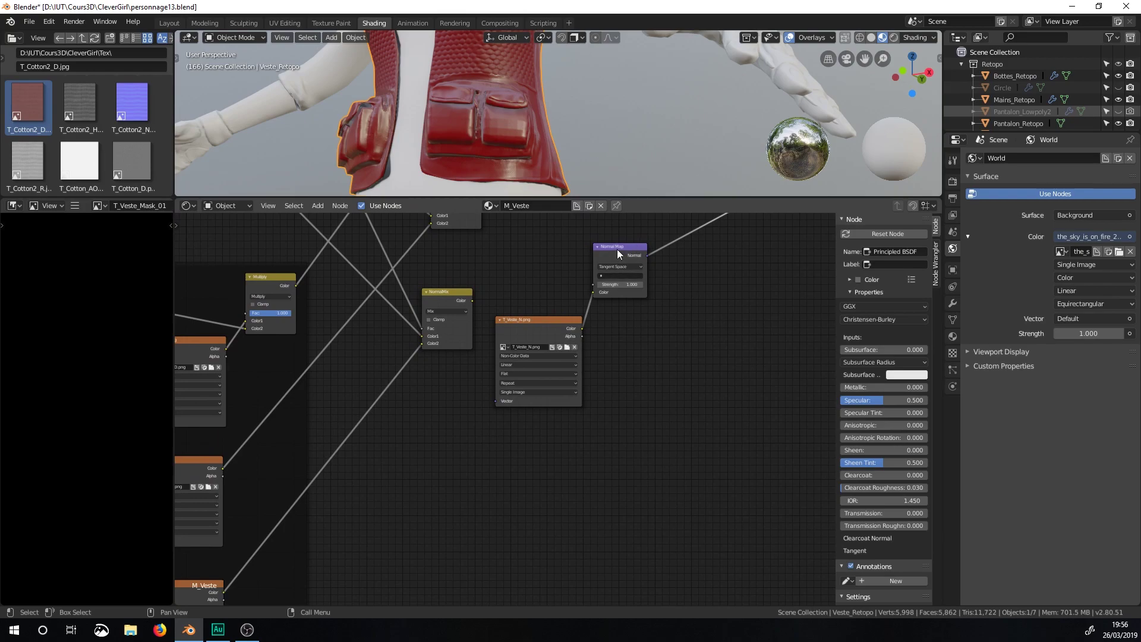
left_click_drag(617, 254, 622, 277)
key("shift+a")
mouse_move(688, 304)
left_click(763, 337)
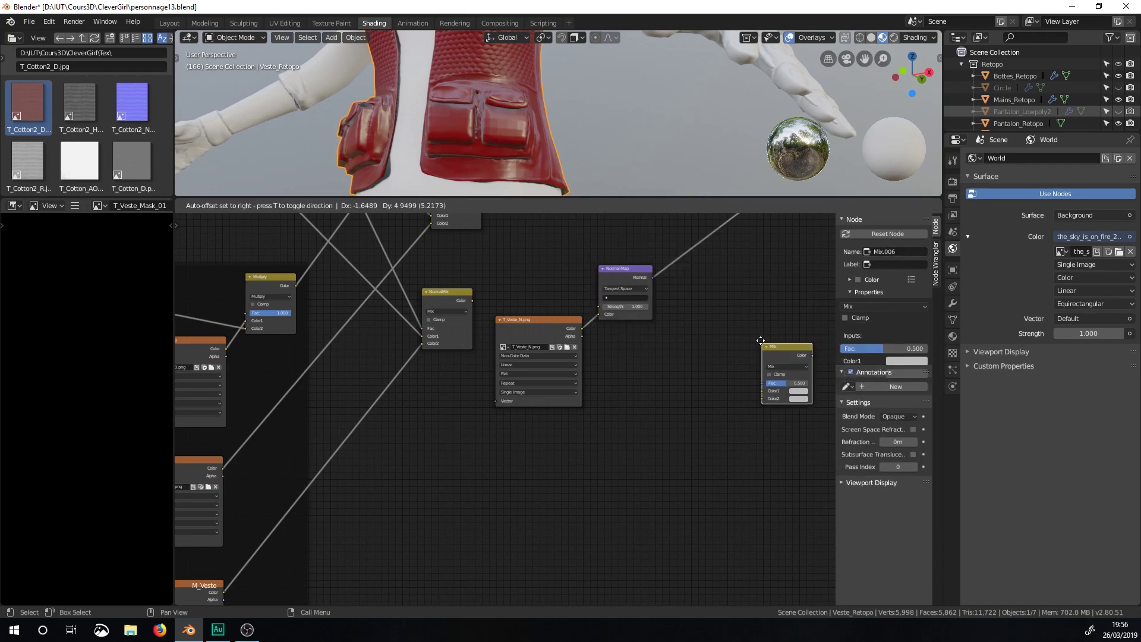
left_click(629, 383)
left_click_drag(633, 267, 705, 279)
left_click_drag(661, 397, 637, 259)
Step: Link NormalMix to the new Mix node's Color1 and T_Veste_N.png to its Color2, and feed its Color into the Normal Map
left_click_drag(591, 326, 607, 300)
left_click_drag(468, 301, 606, 294)
left_click_drag(657, 259, 676, 319)
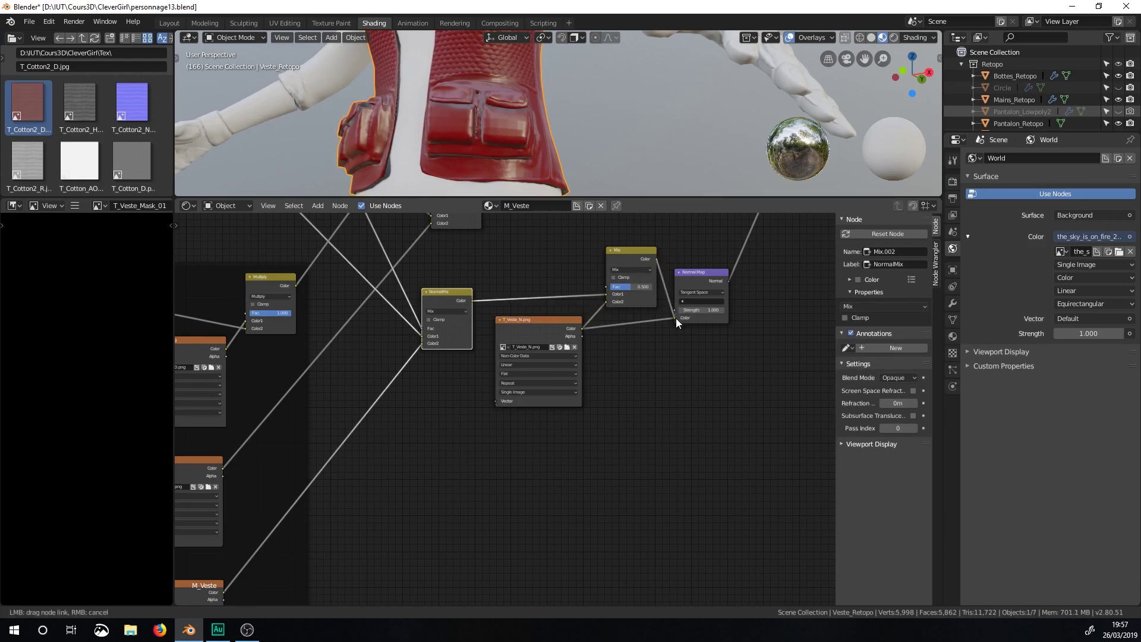
Step: Set the normal Mix node's blend mode to Add and check the combined relief on the vest
left_click(630, 268)
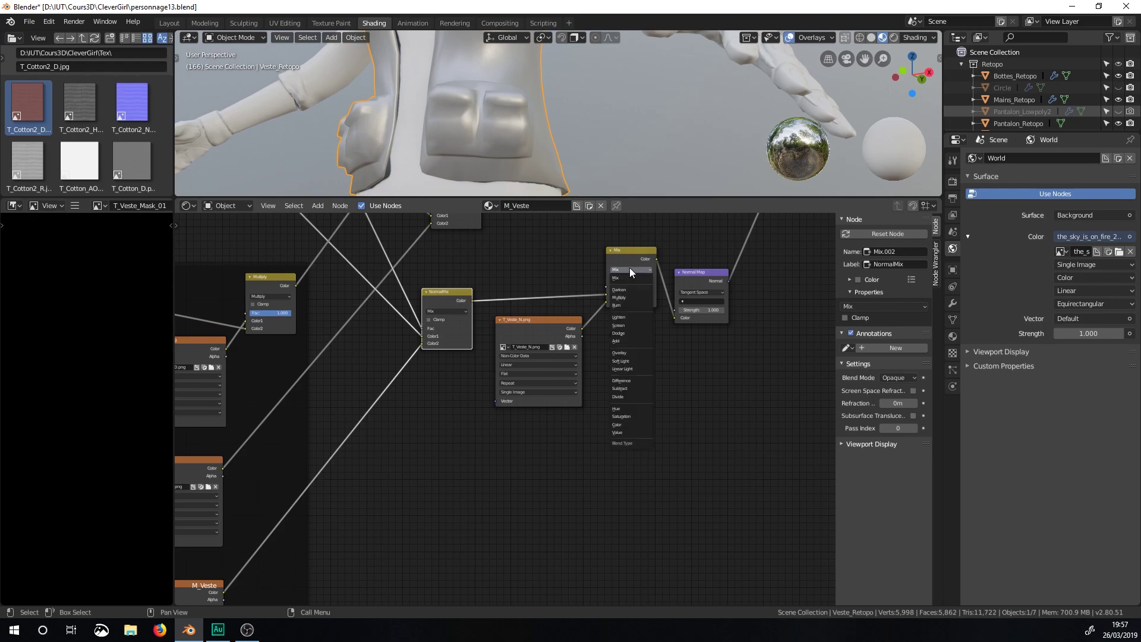
left_click(623, 341)
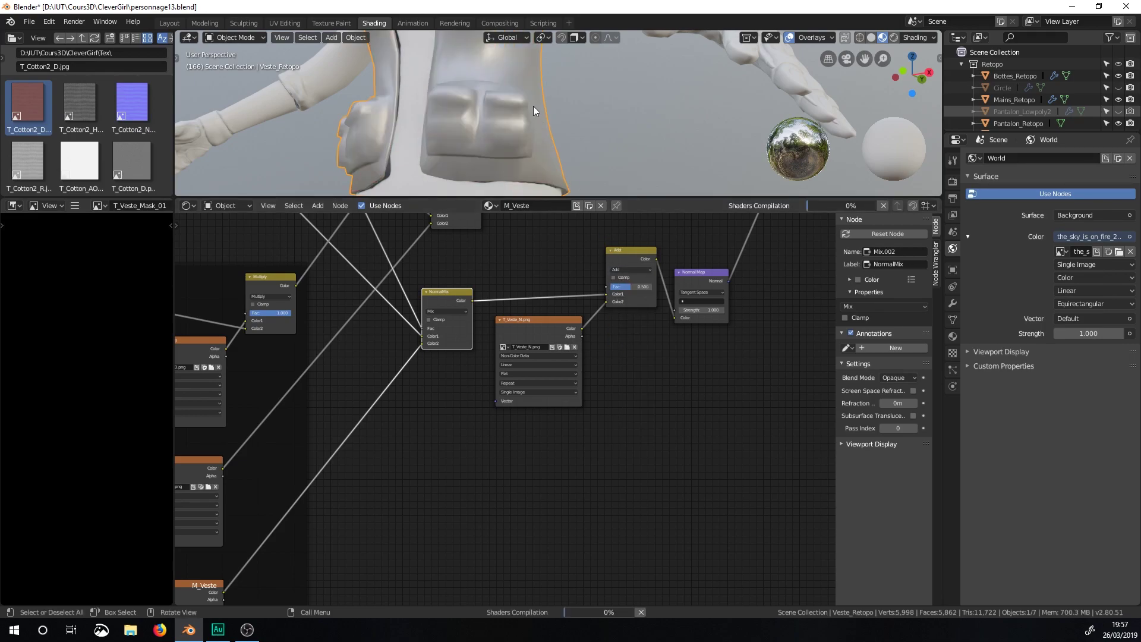
scroll(549, 105, "up", 3)
middle_click_drag(549, 106, 340, 130)
middle_click_drag(500, 116, 569, 163)
middle_click_drag(640, 112, 560, 103)
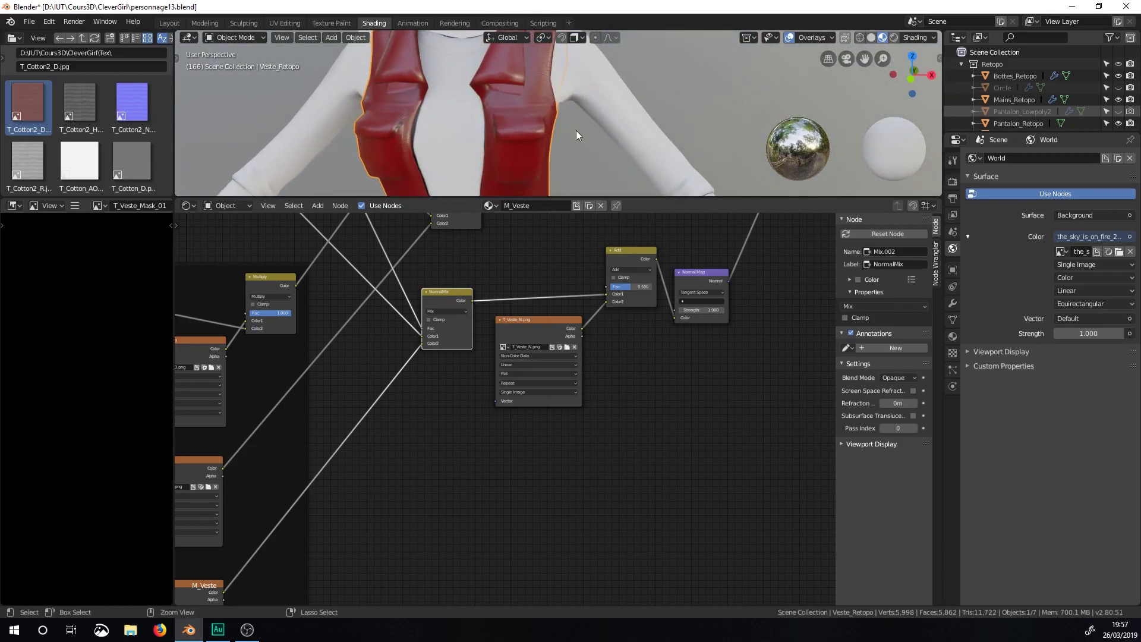
Step: Raise the normal Add node's factor to 1.000 and inspect the fabric relief on the vest front
scroll(739, 283, "down", 6)
middle_click_drag(592, 188, 594, 118)
scroll(602, 366, "up", 1)
scroll(601, 366, "up", 1)
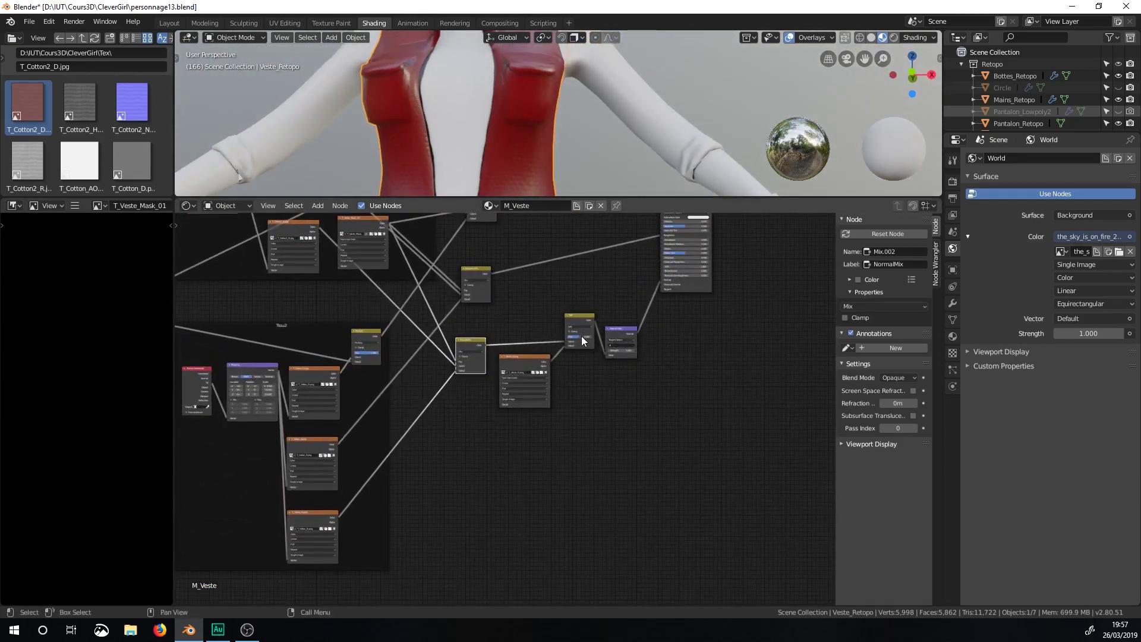
middle_click_drag(584, 81, 661, 131)
scroll(530, 128, "down", 6)
scroll(615, 145, "up", 9)
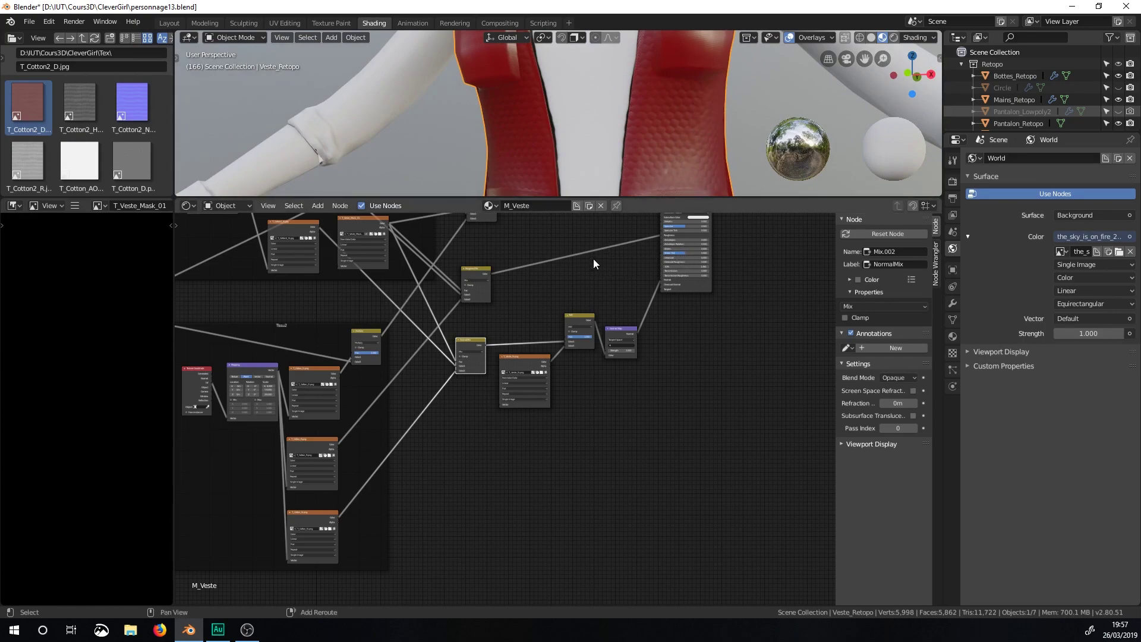
key("shift+a")
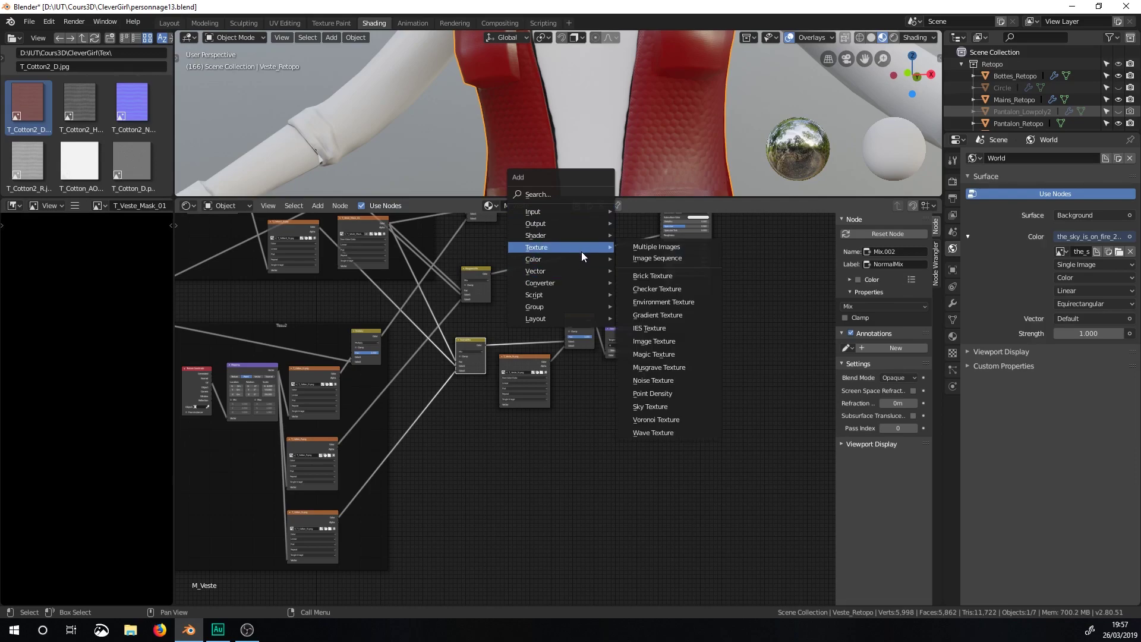
mouse_move(580, 259)
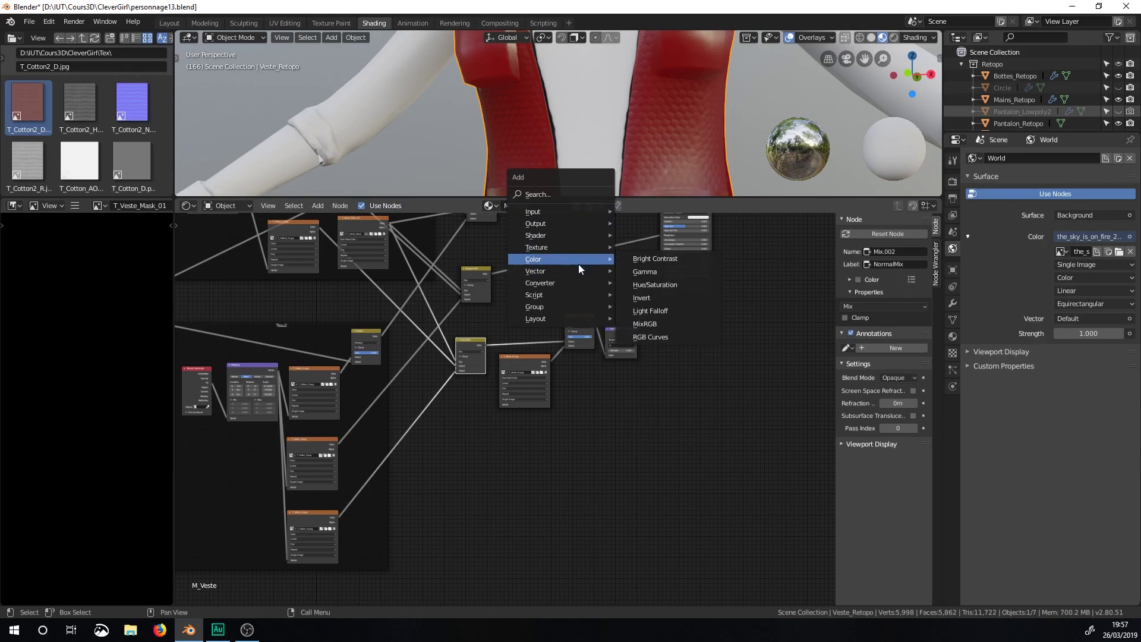
left_click(660, 324)
left_click_drag(573, 249, 582, 260)
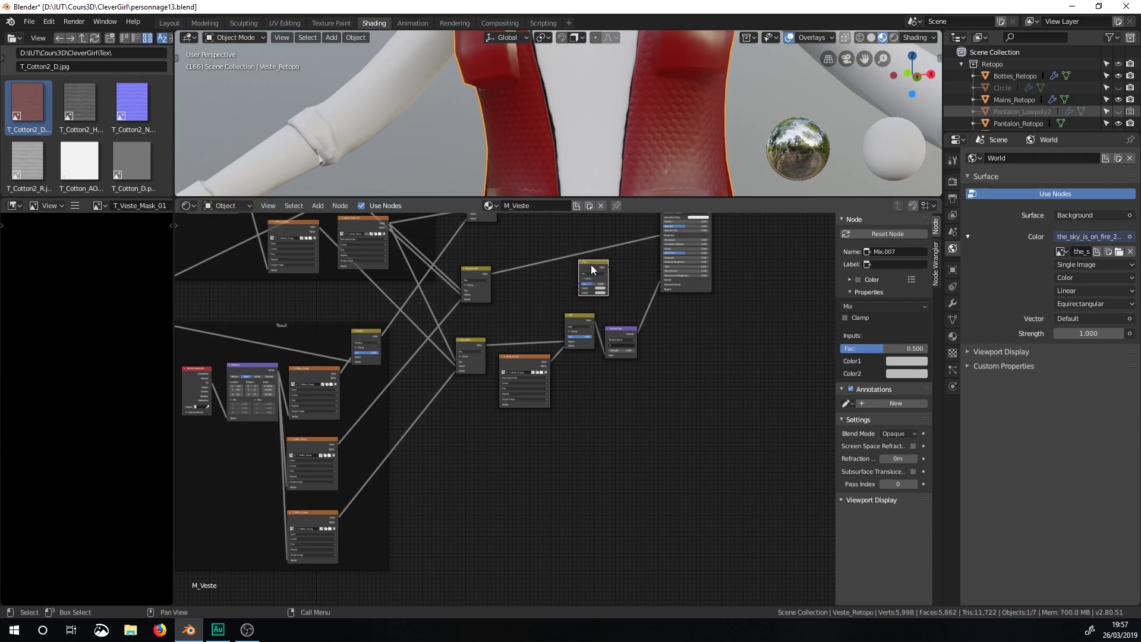
key("Delete")
Step: Insert a Math node on the link between RougnessMix and the Principled BSDF's Roughness
key("shift+a")
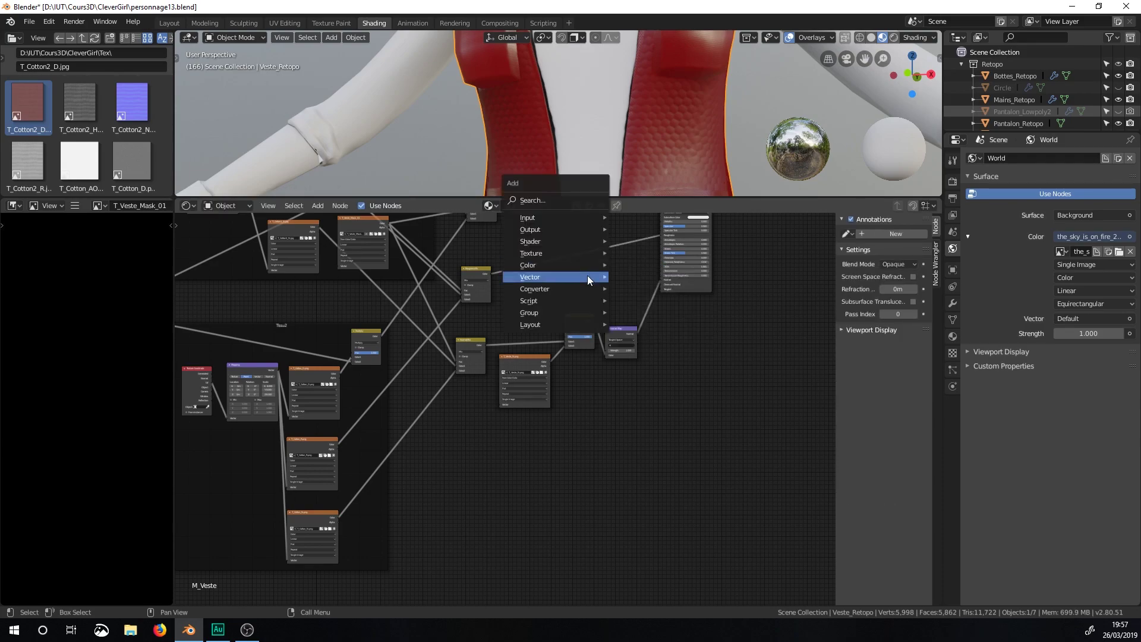
mouse_move(583, 287)
left_click(635, 354)
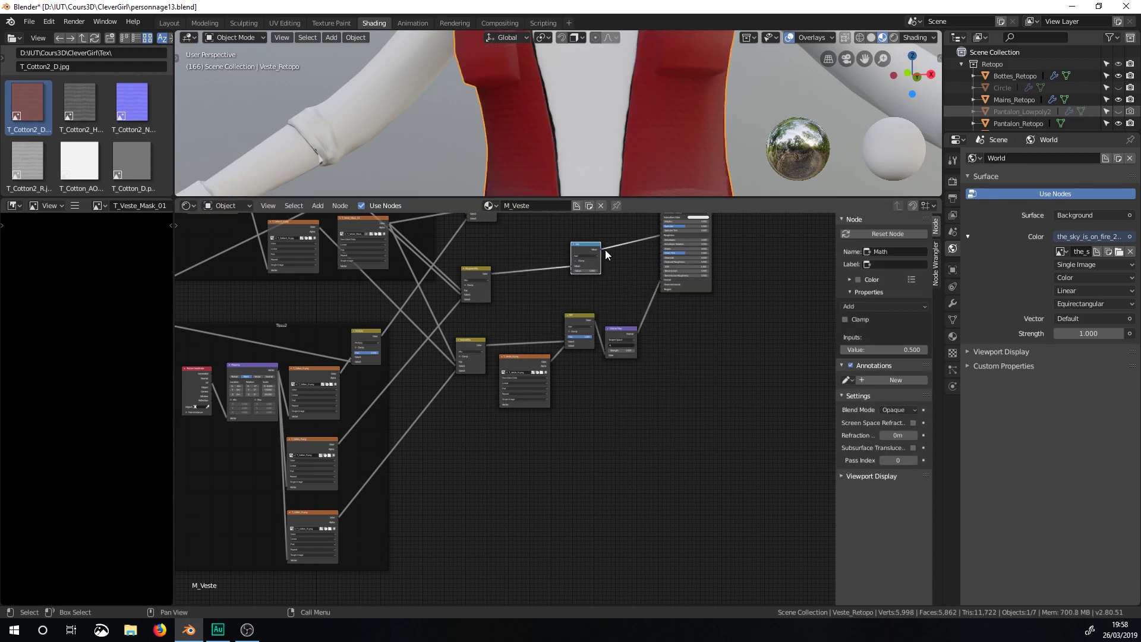
left_click(604, 248)
scroll(618, 244, "up", 2)
middle_click_drag(647, 237, 592, 306)
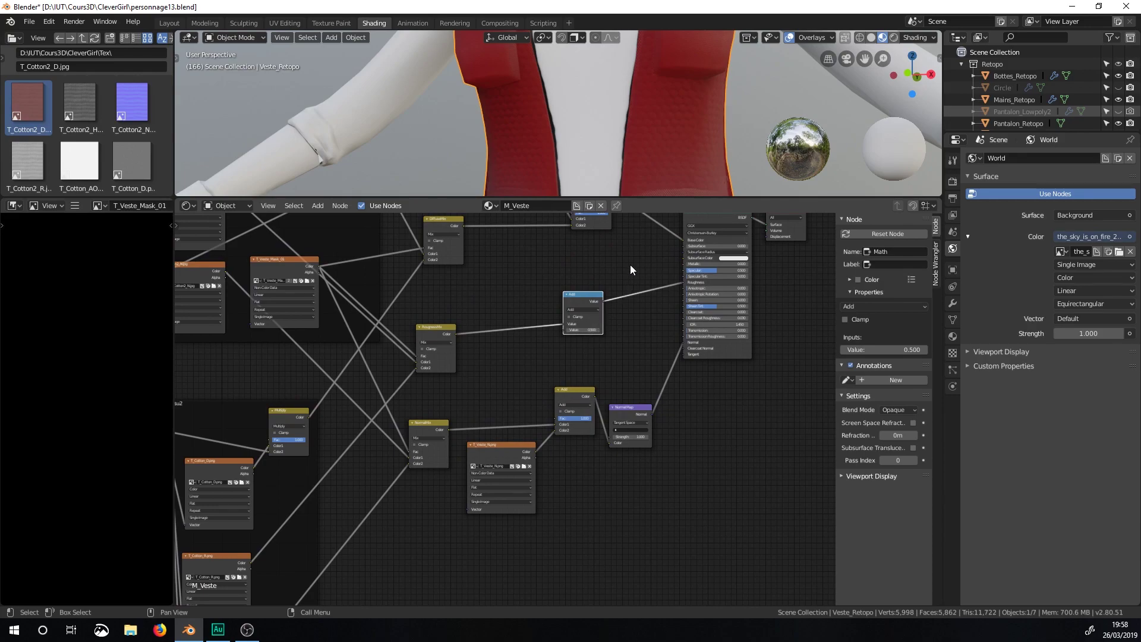
Step: Set the roughness Math node to Subtract, adjust its value, and check the shine on the shaded vest
left_click(585, 297, "ctrl+shift")
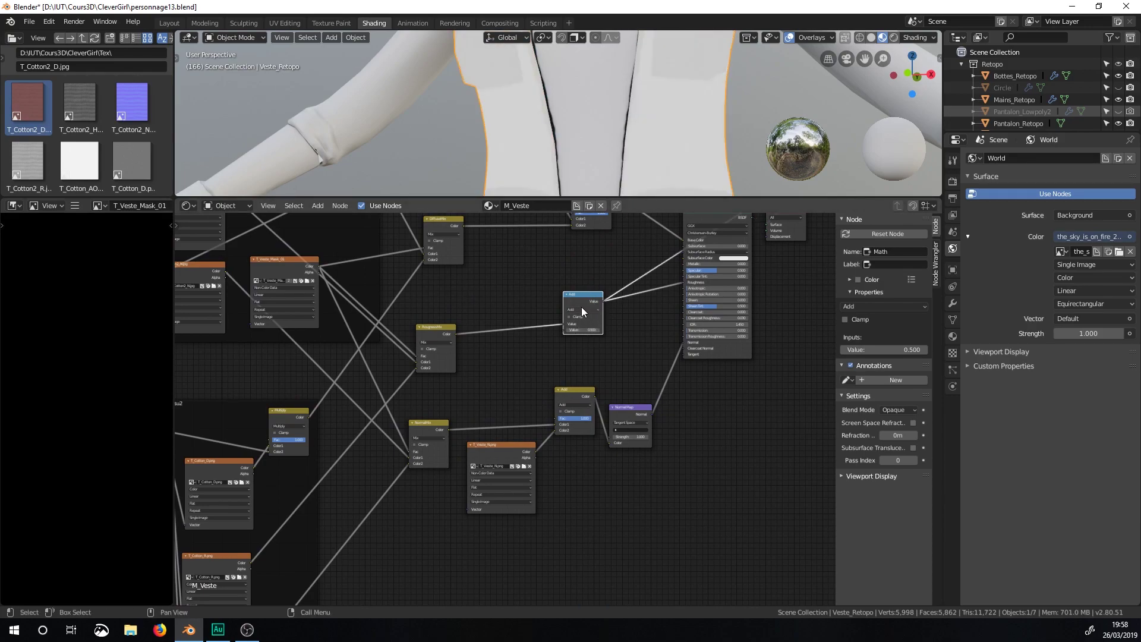
left_click(581, 309)
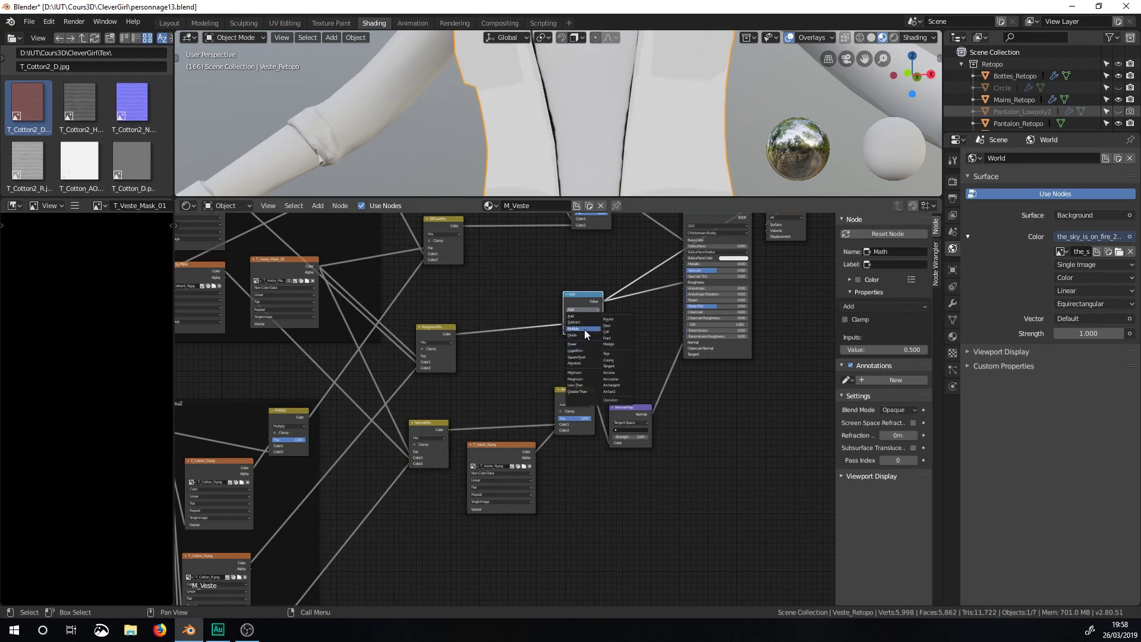
left_click(584, 322)
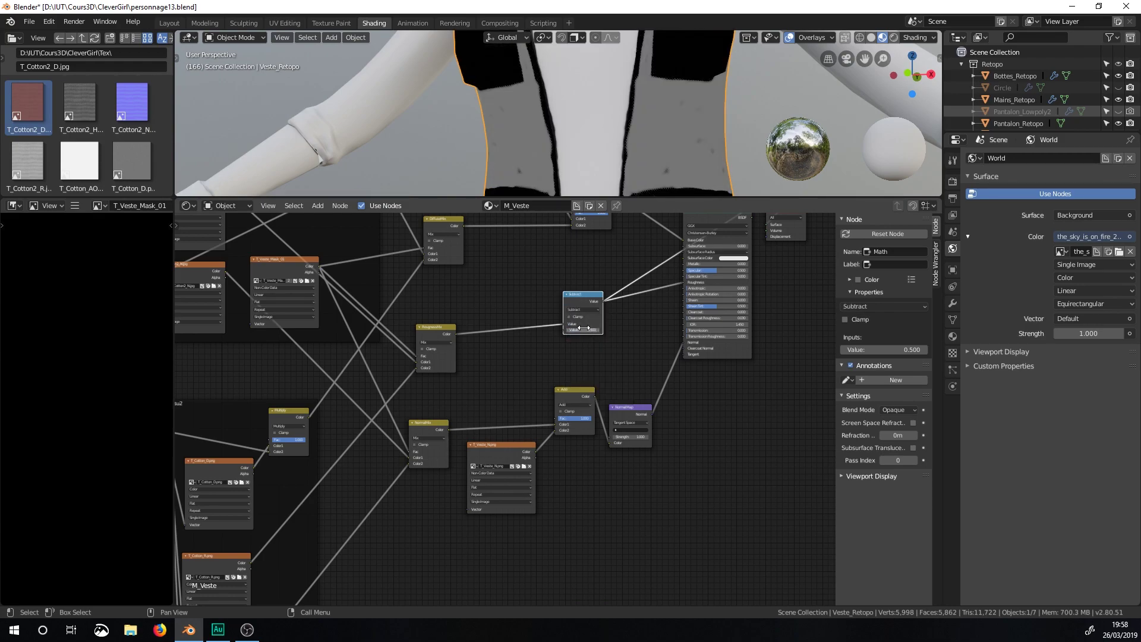
left_click_drag(580, 330, 597, 332)
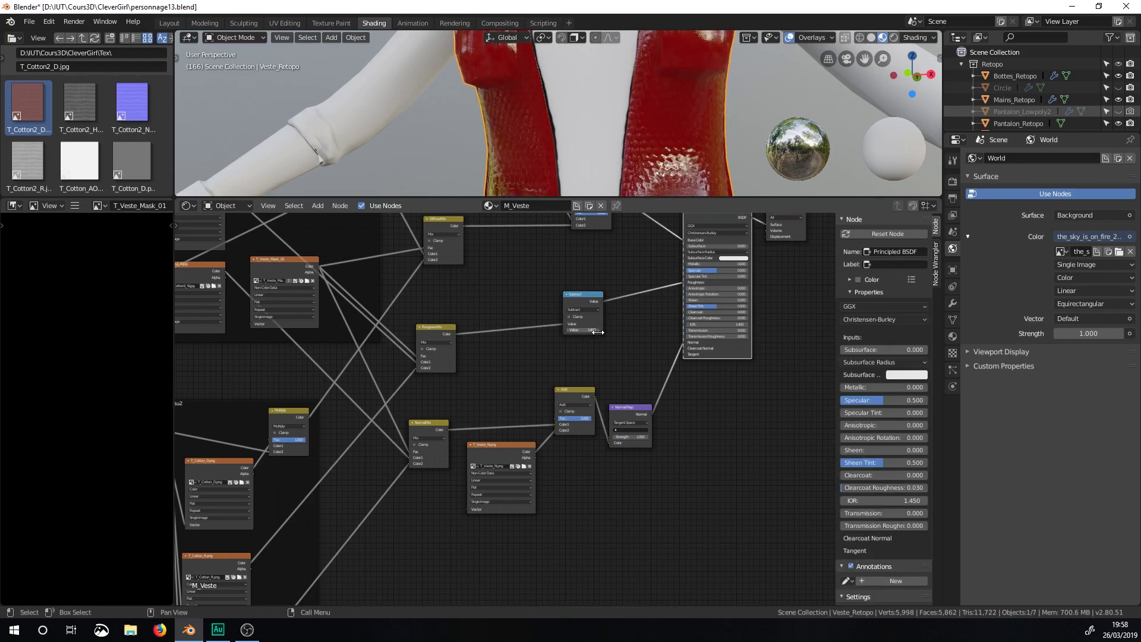
scroll(660, 192, "down", 4)
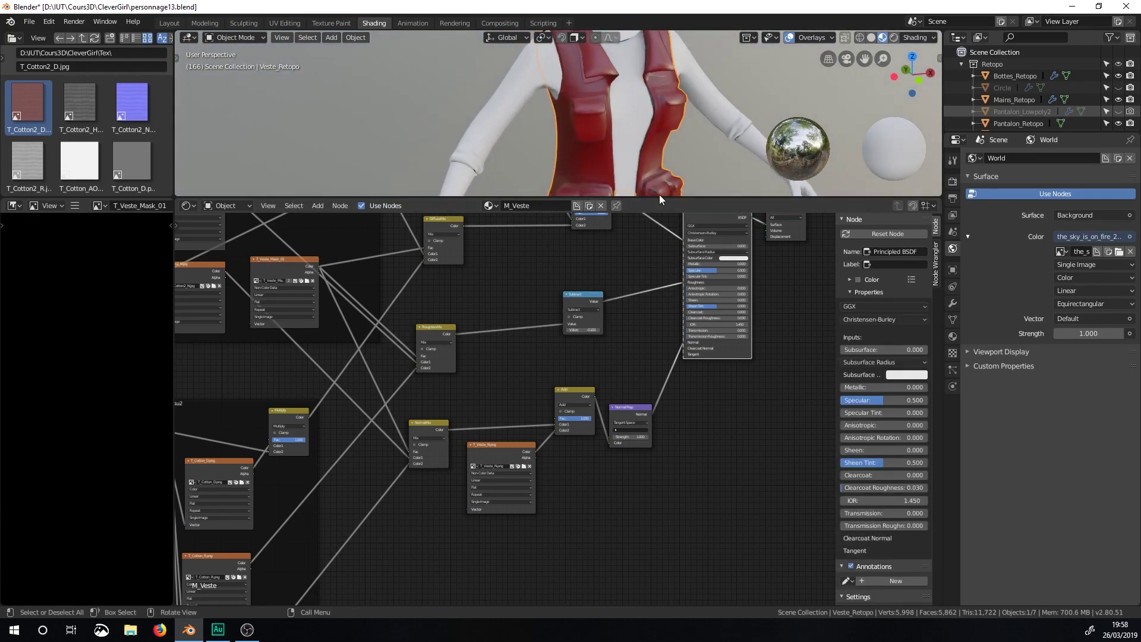
mouse_move(657, 119)
middle_mouse_down("shift")
mouse_move(630, 94)
mouse_move(662, 116)
middle_mouse_up("shift")
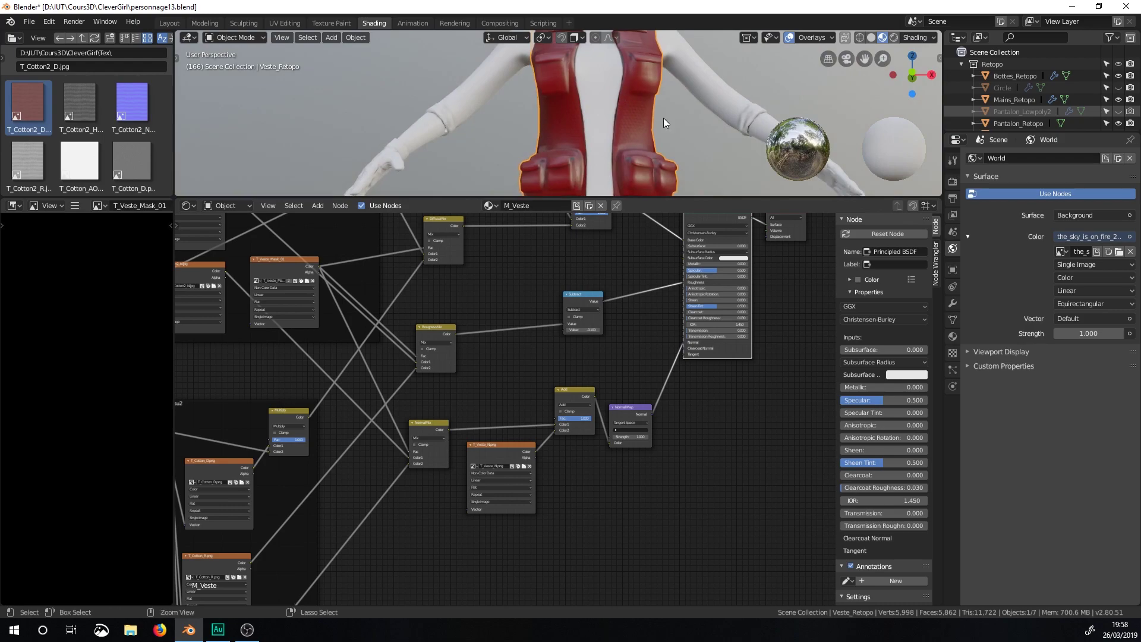
scroll(591, 170, "down", 3)
middle_click_drag(590, 170, 612, 181)
scroll(616, 103, "up", 5)
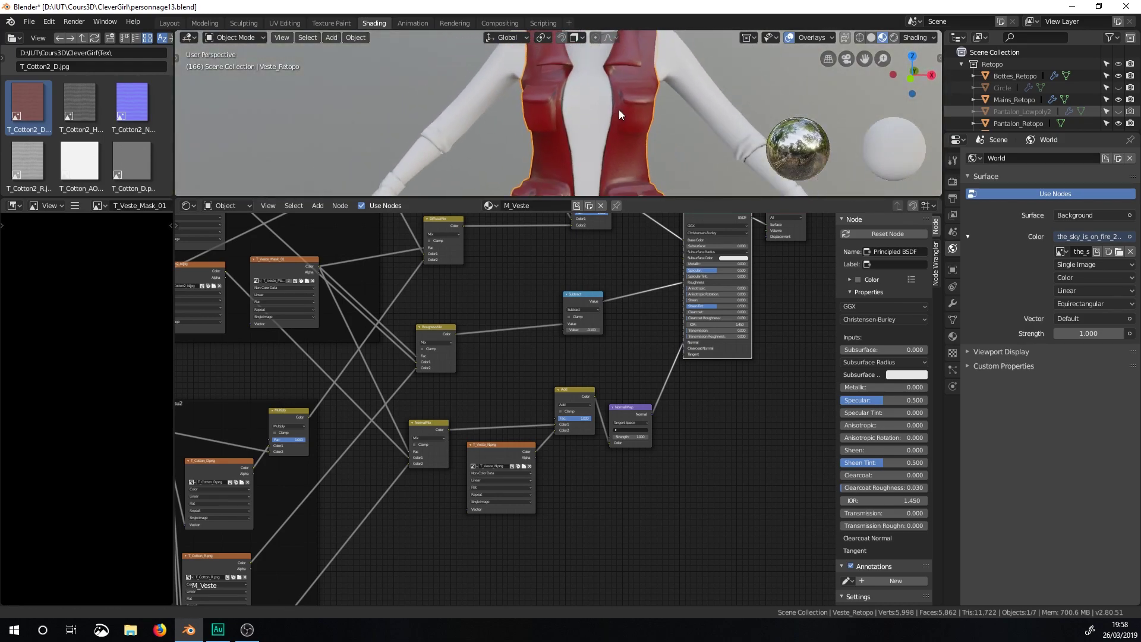
middle_click_drag(652, 130, 678, 109, "shift")
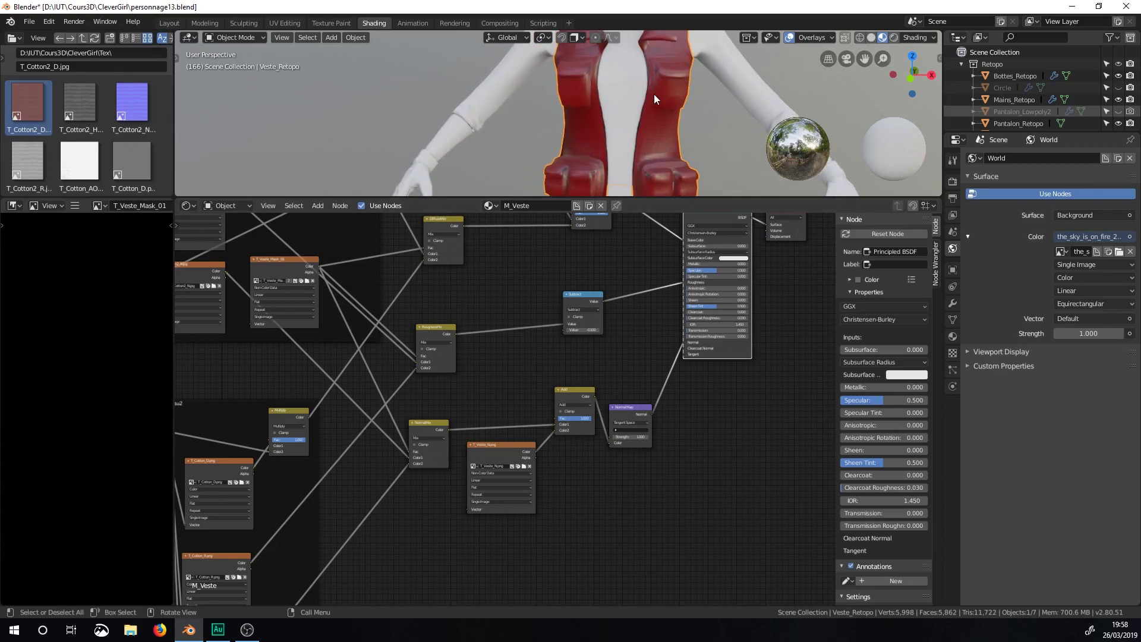
Step: Select the DiffuseMix, RougnessMix, NormalMix and downstream shader nodes and move them away from the fabric frames
middle_click_drag(532, 323, 638, 480)
left_click_drag(582, 262, 609, 256)
middle_click_drag(761, 355, 636, 355, "ctrl")
left_click_drag(505, 269, 620, 451)
left_click(588, 334)
left_click_drag(588, 334, 643, 451)
left_click_drag(585, 329, 666, 331)
scroll(675, 337, "up", 12)
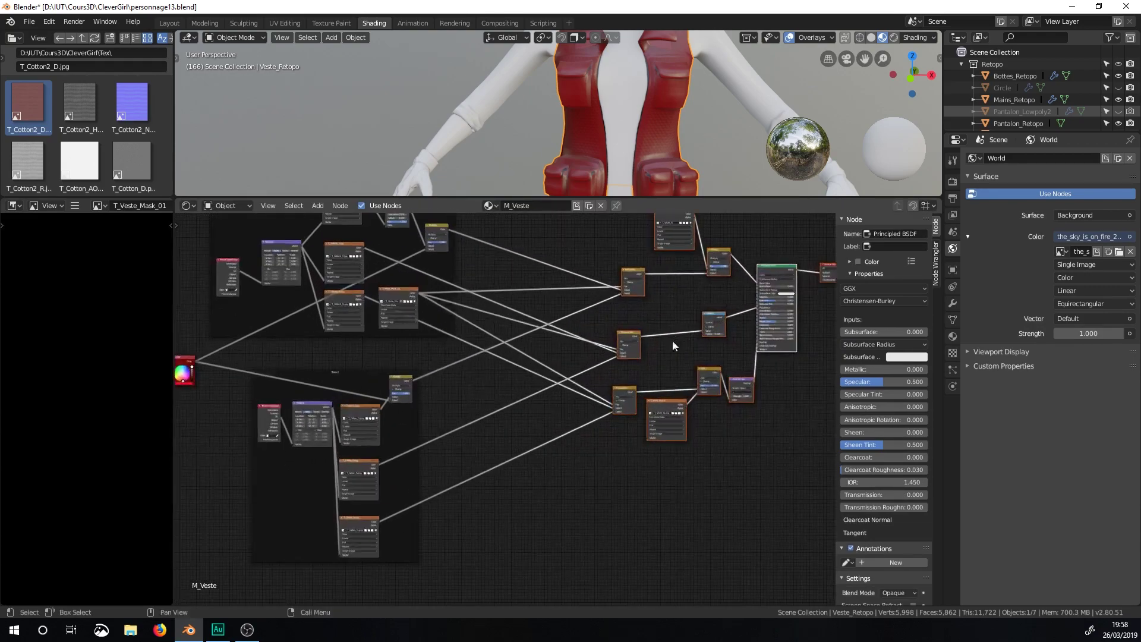
Step: Move the DiffuseMix node closer to the fabric frames and insert a MixRGB node on its output link
middle_click_drag(707, 249, 642, 371)
left_click_drag(667, 337, 521, 320)
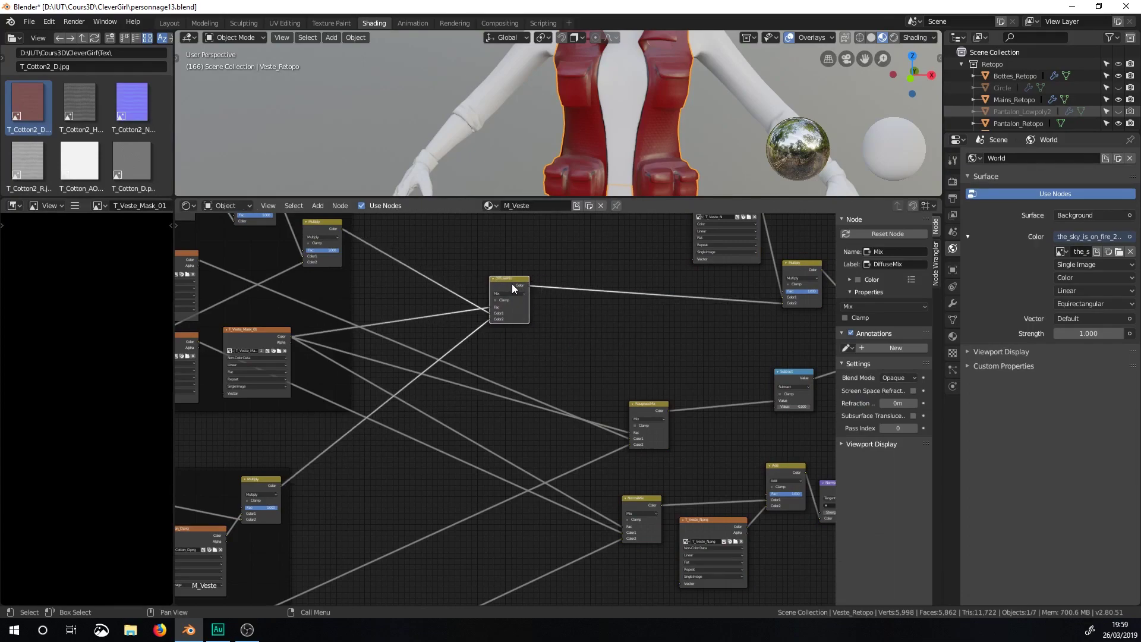
key("shift+a")
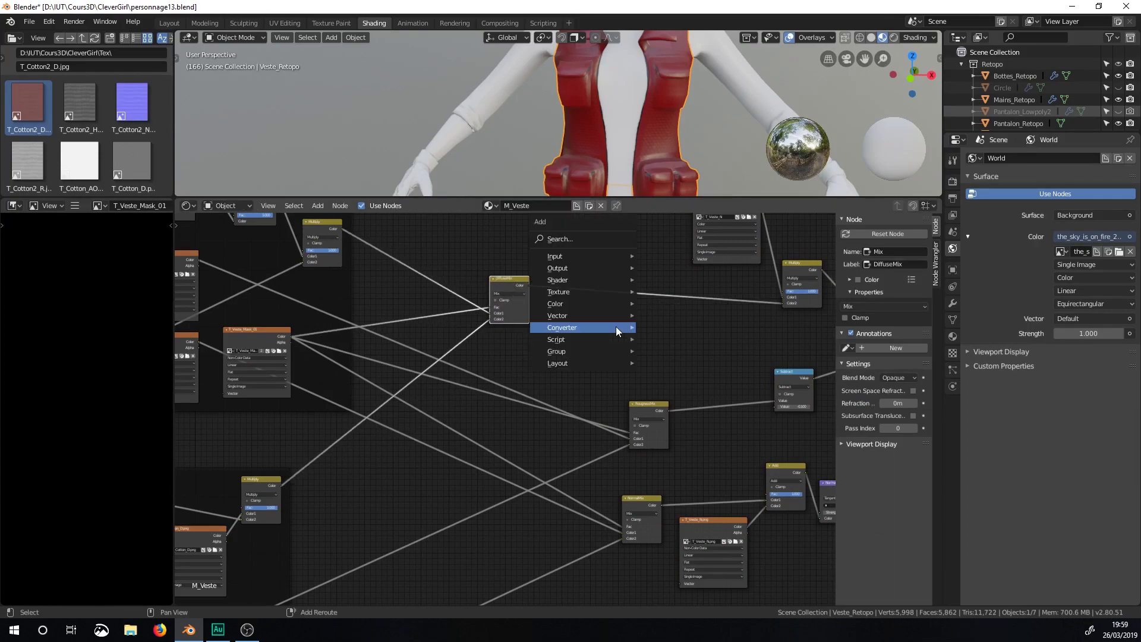
mouse_move(588, 304)
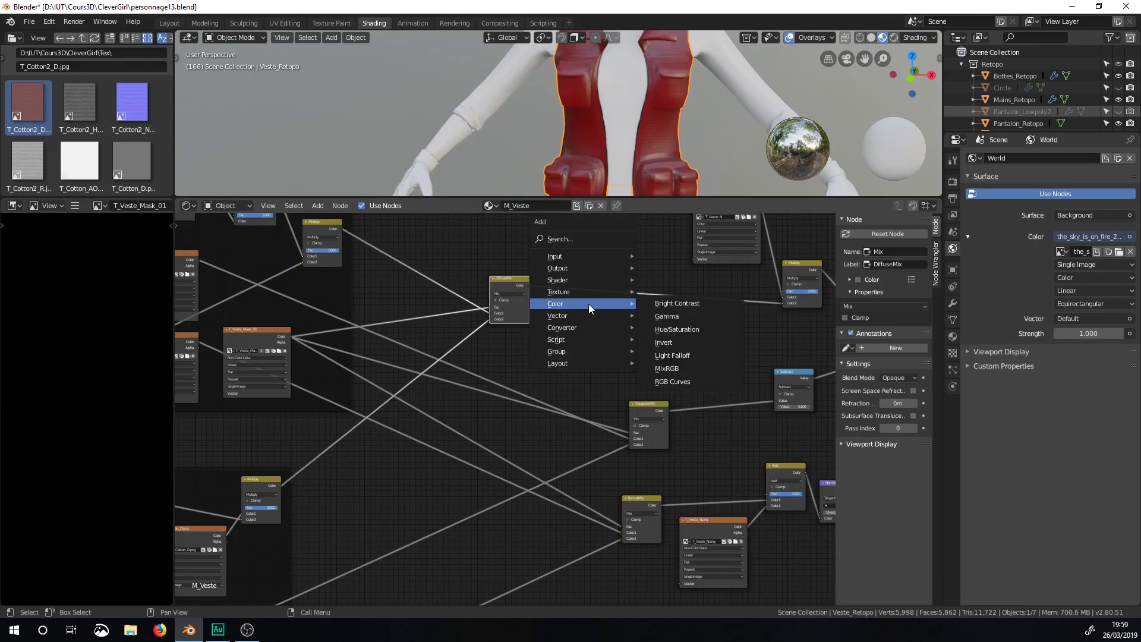
left_click(686, 367)
left_click(611, 249)
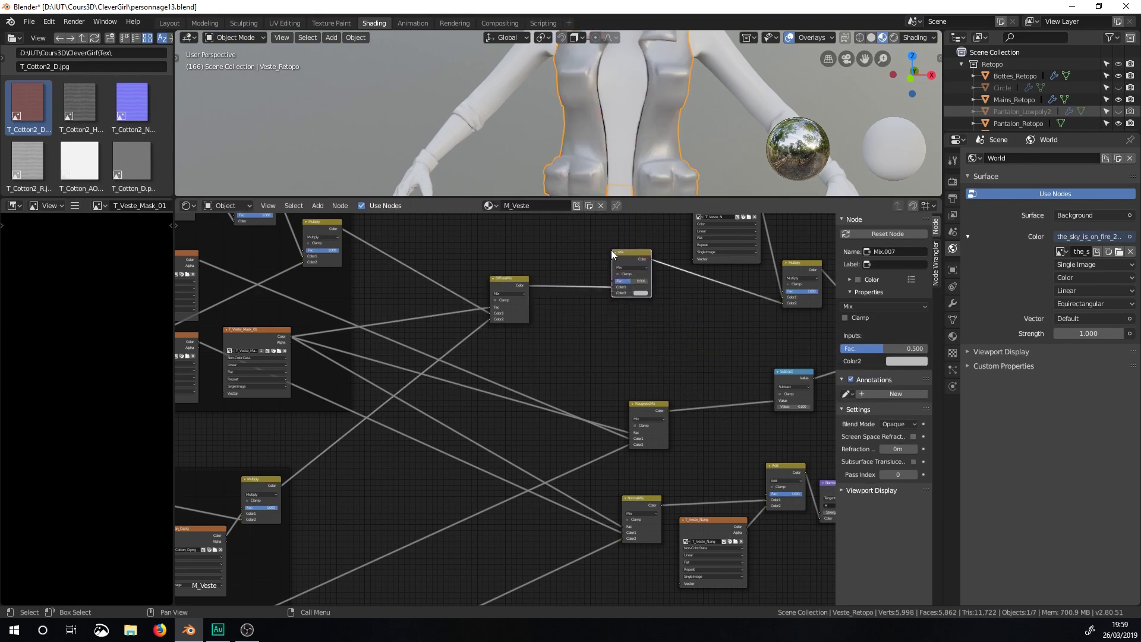
Step: Connect DiffuseMix's Color to the new mix node's Color2 and set its blend mode to Multiply
left_click_drag(528, 285, 613, 293)
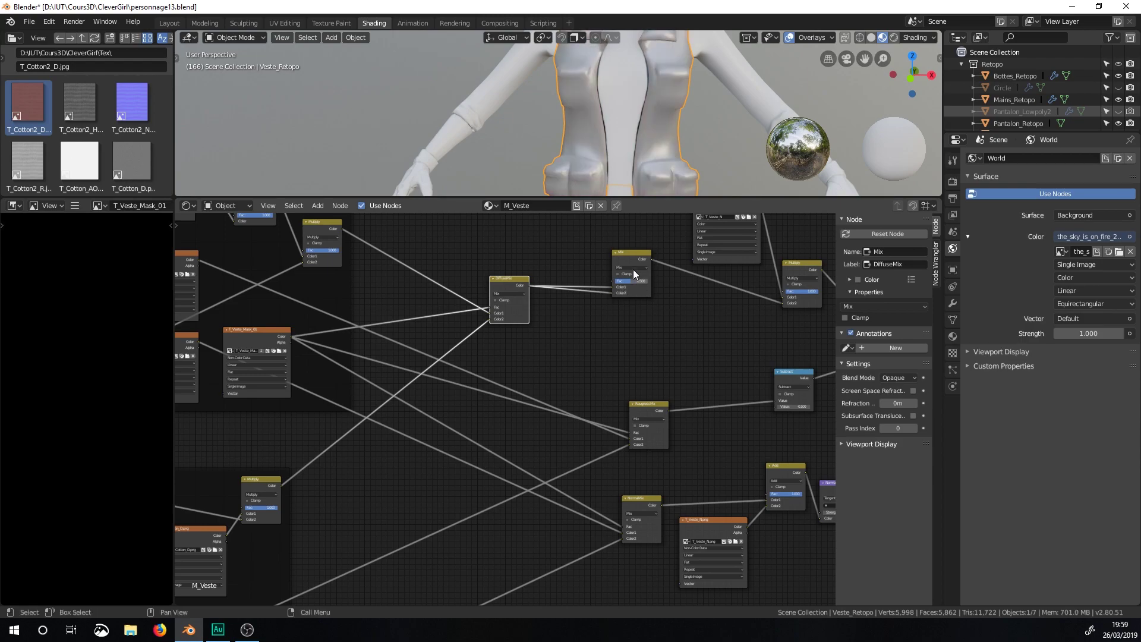
left_click(630, 267)
left_click(631, 290)
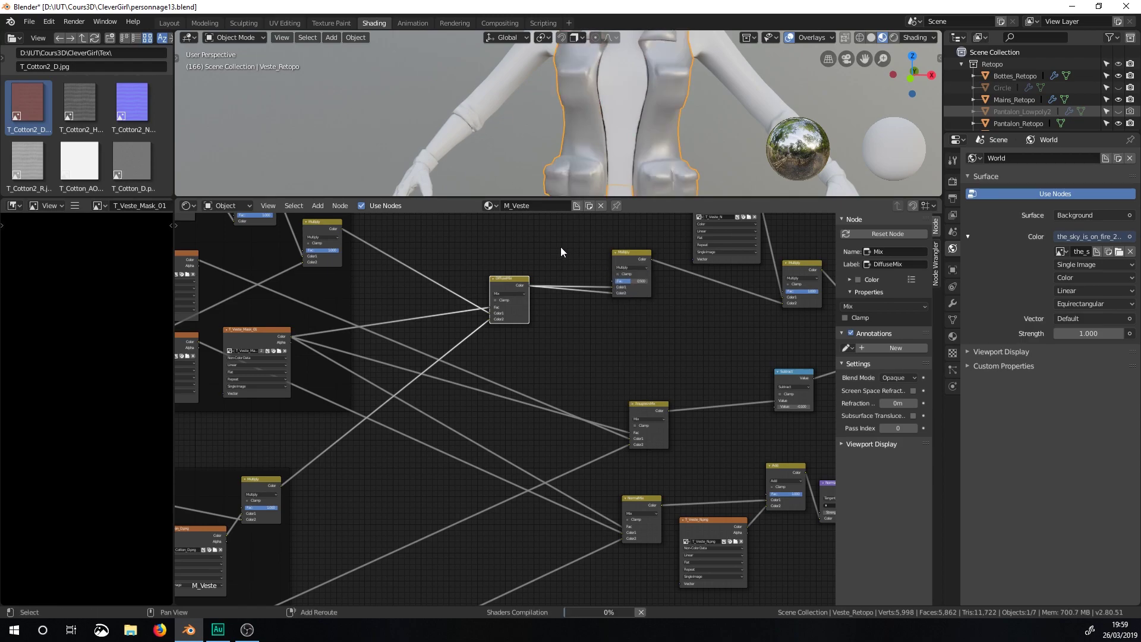
Step: Add a Noise Texture node above the link between DiffuseMix and the new Multiply node
key("shift+a")
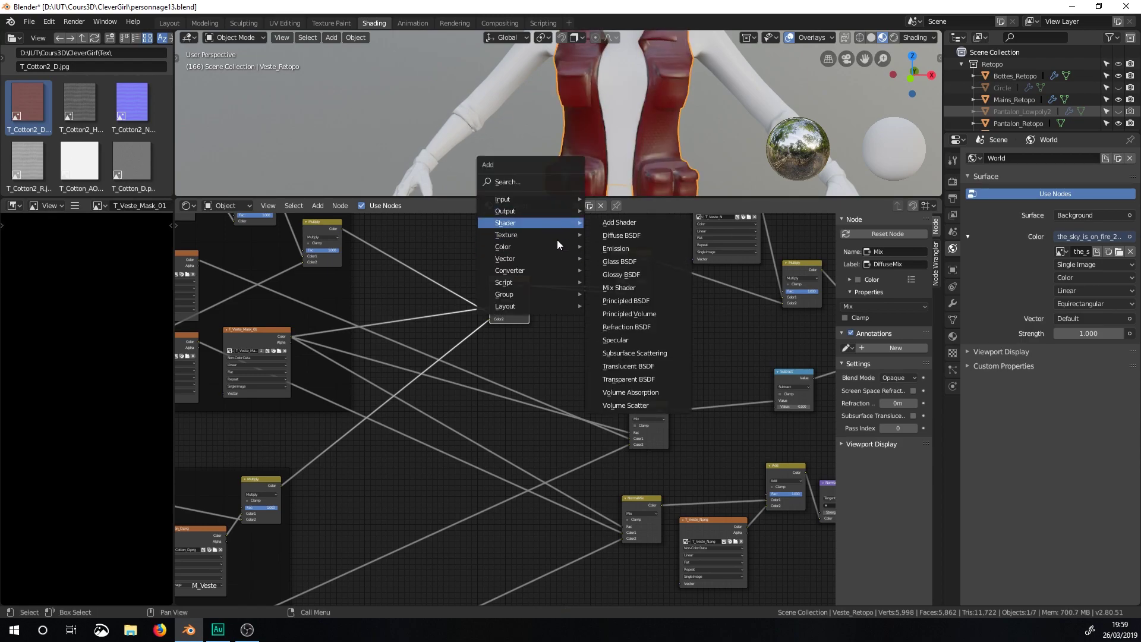
mouse_move(523, 234)
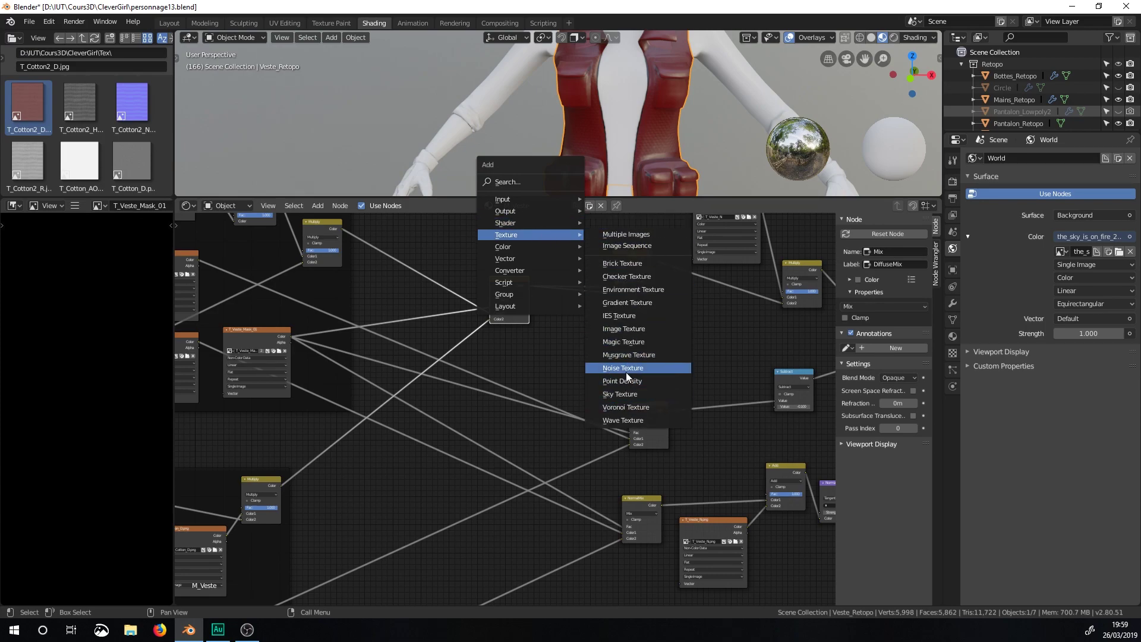
left_click(625, 368)
left_click(550, 225)
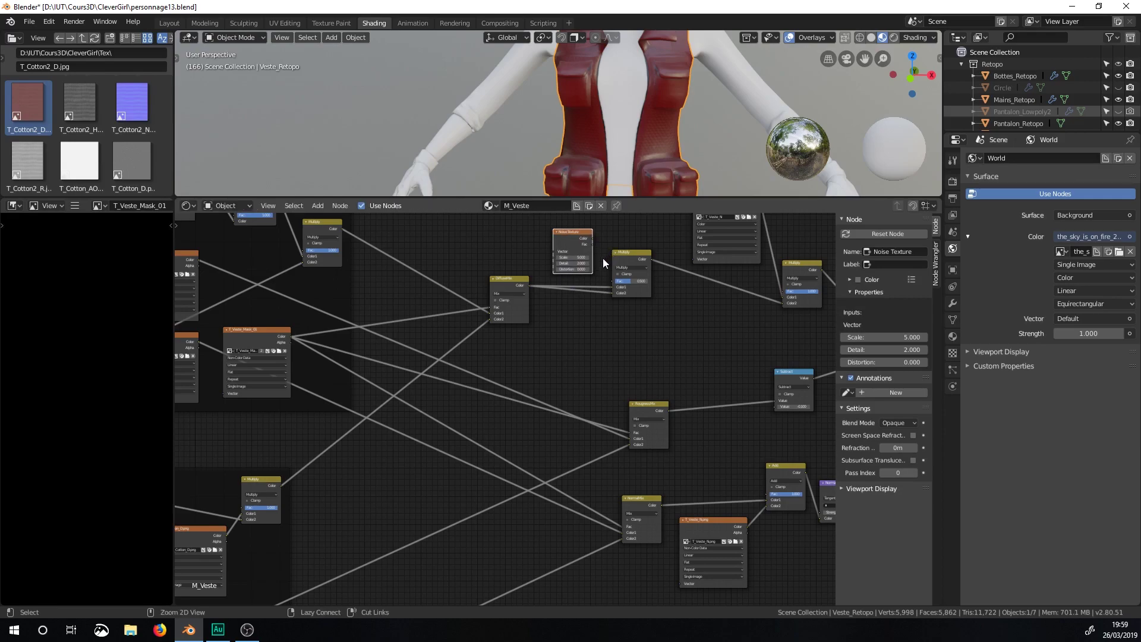
Step: Preview the Noise Texture's Fac output on the vest and inspect the pattern from another angle
middle_click_drag(603, 259, 626, 254, "ctrl")
middle_click_drag(613, 310, 618, 412)
left_click(591, 296, "ctrl+shift")
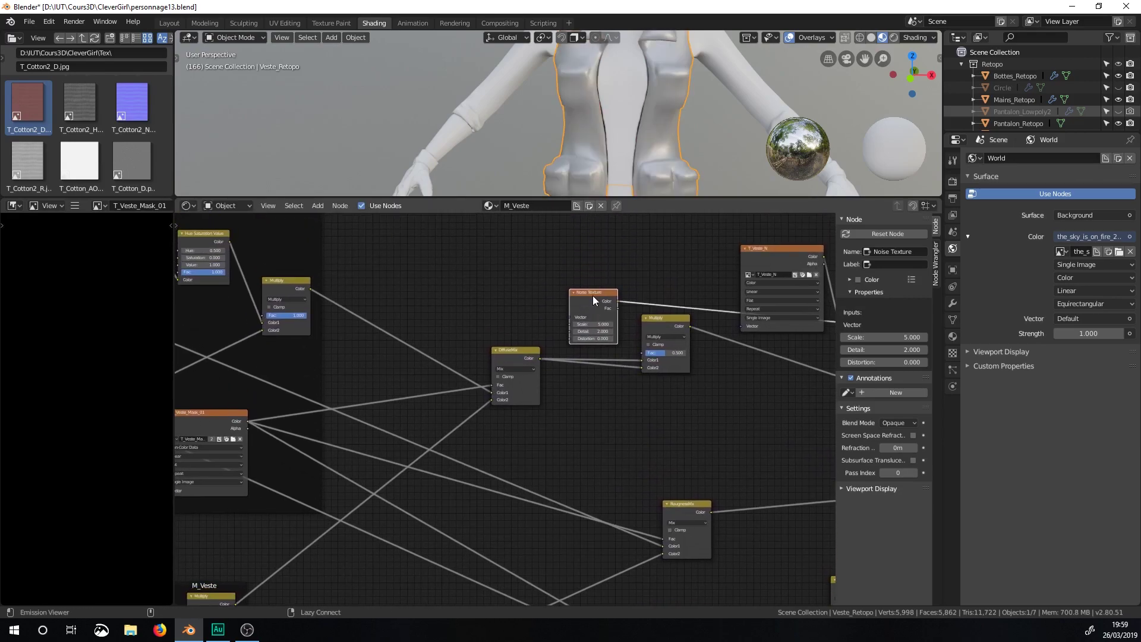
left_click(597, 298, "ctrl+shift")
left_click_drag(598, 297, 582, 273)
middle_click_drag(663, 119, 614, 111)
middle_click_drag(599, 162, 632, 138)
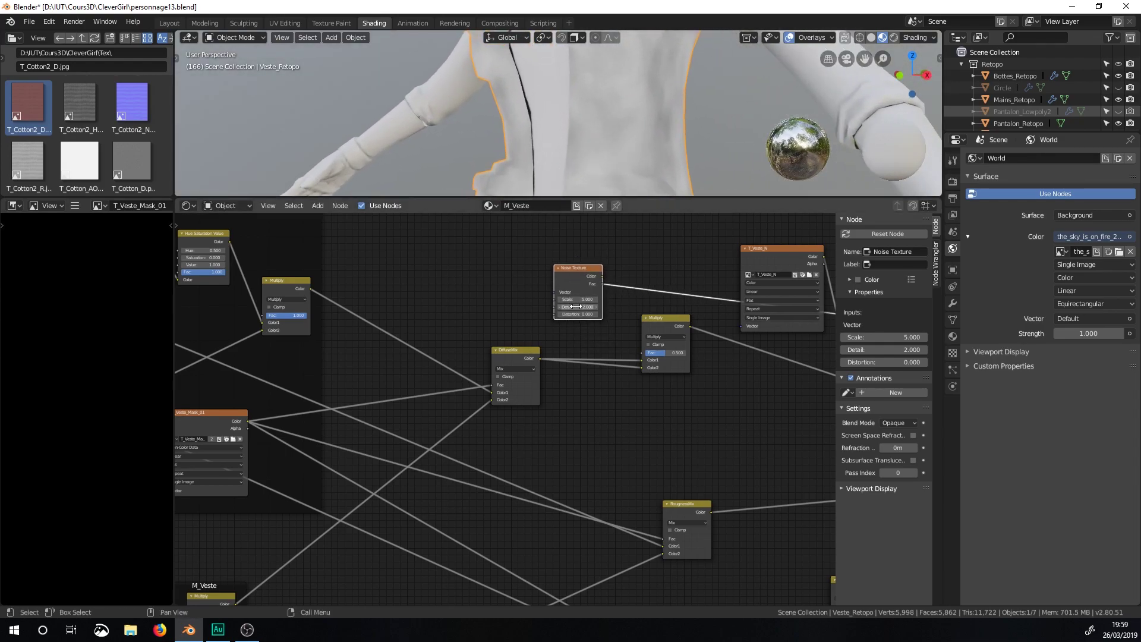
Step: Insert a ColorRamp node on the Noise Texture's Fac output link
key("g")
left_click(563, 272)
key("shift+a")
mouse_move(536, 291)
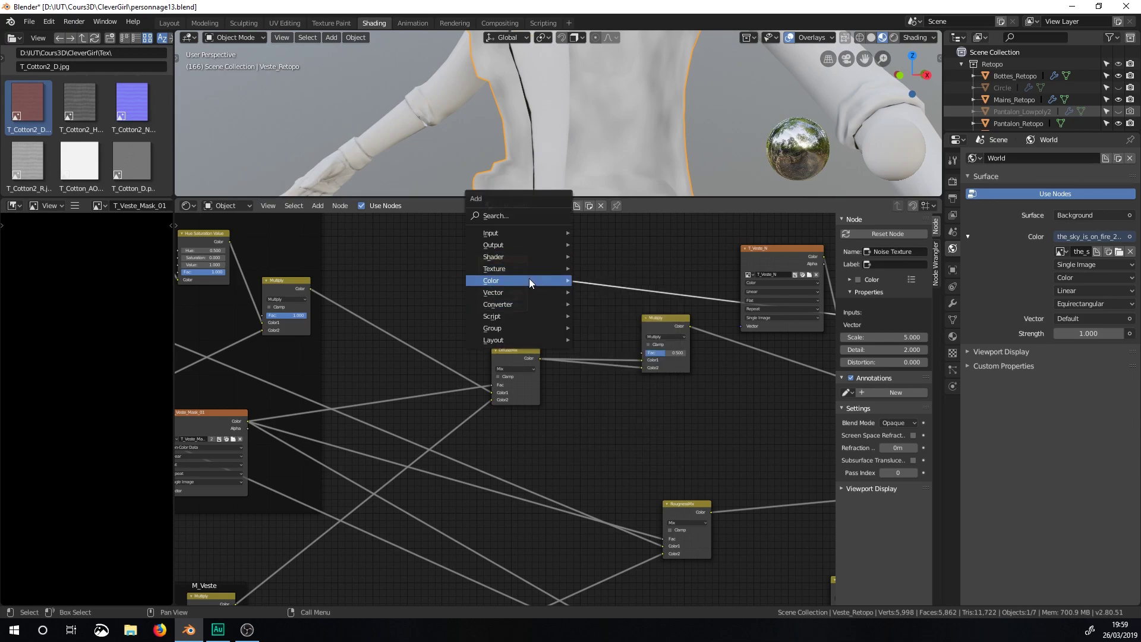
left_click(605, 319)
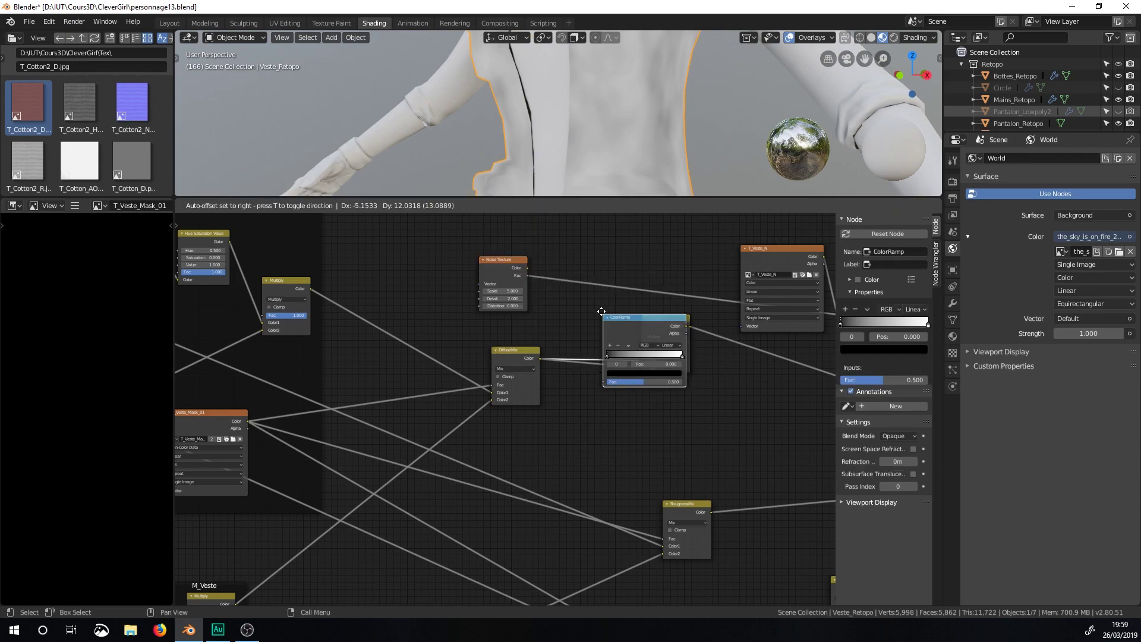
left_click(569, 261)
Step: Set the Noise Texture's Scale to 14.200 and reposition the ColorRamp beside it, clear of the Multiply node
scroll(572, 284, "down", 2)
left_click(484, 297)
scroll(489, 284, "up", 2)
left_click_drag(569, 297, 530, 264)
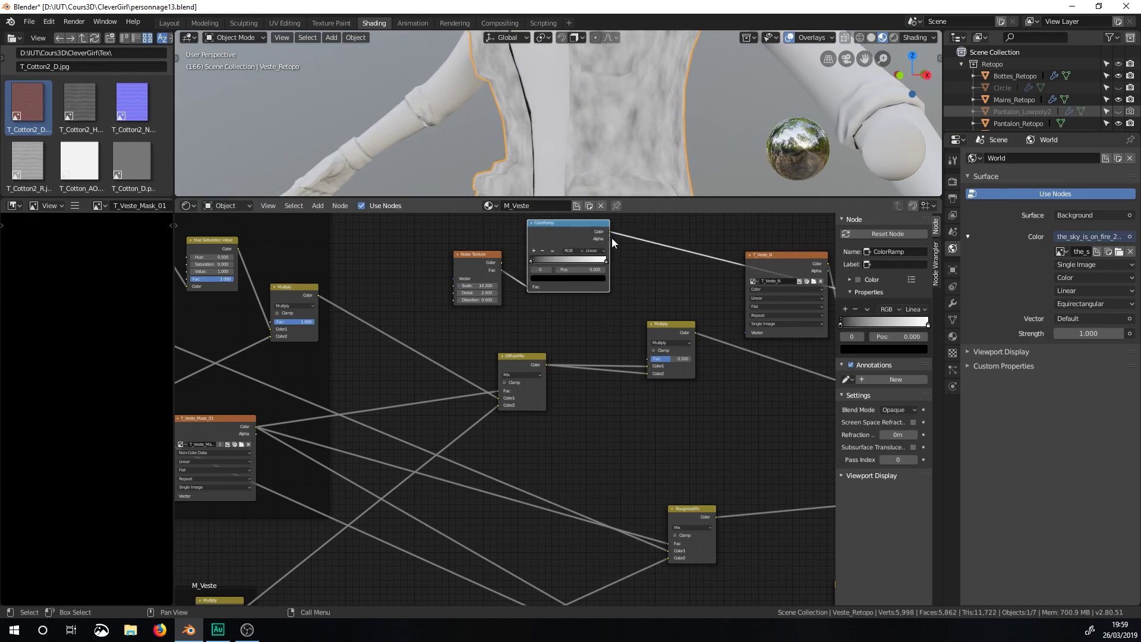
Step: Connect the ColorRamp's Color to the Multiply node's Color1, set its factor to 1.000 and preview the result
left_click_drag(608, 231, 694, 358)
left_click(677, 328, "ctrl+shift")
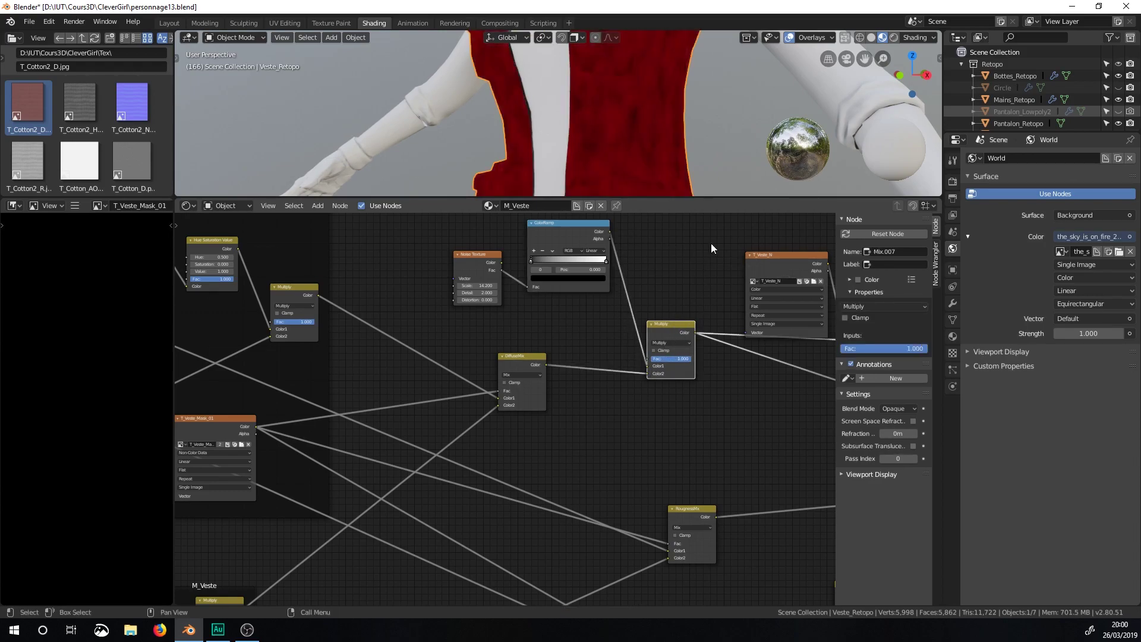
middle_click_drag(682, 268, 703, 319)
mouse_move(666, 179)
middle_mouse_down()
mouse_move(657, 140)
mouse_move(675, 155)
mouse_move(661, 179)
middle_mouse_up()
scroll(663, 156, "down", 1)
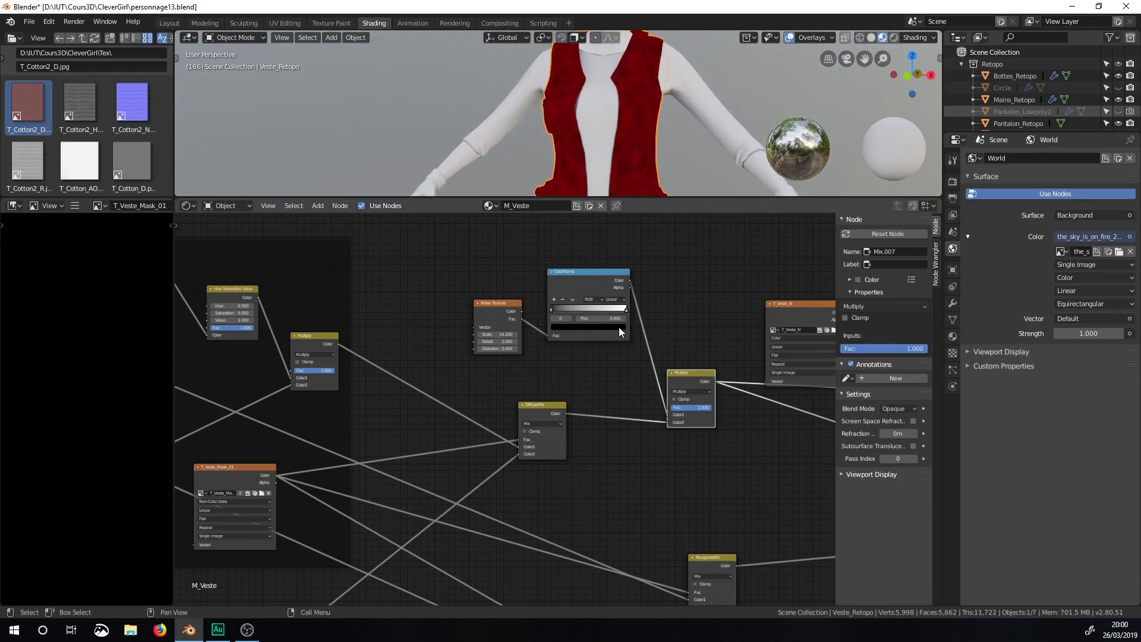
Step: Try the Add and Subtract blend modes on the noise mix node and return it to Multiply
left_click(690, 391)
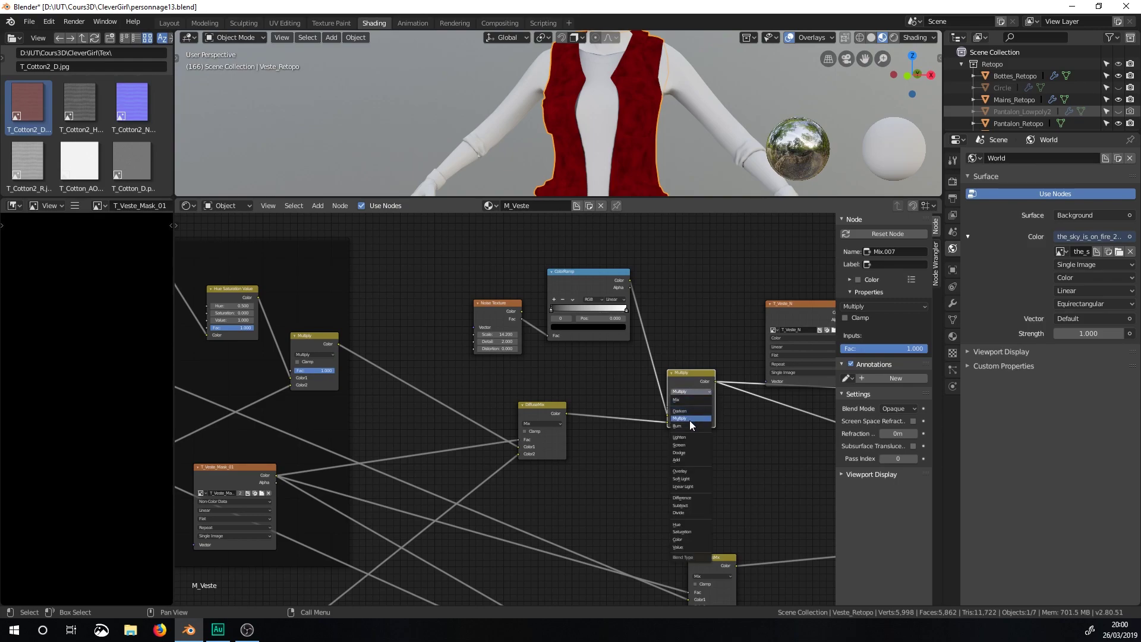
left_click(685, 458)
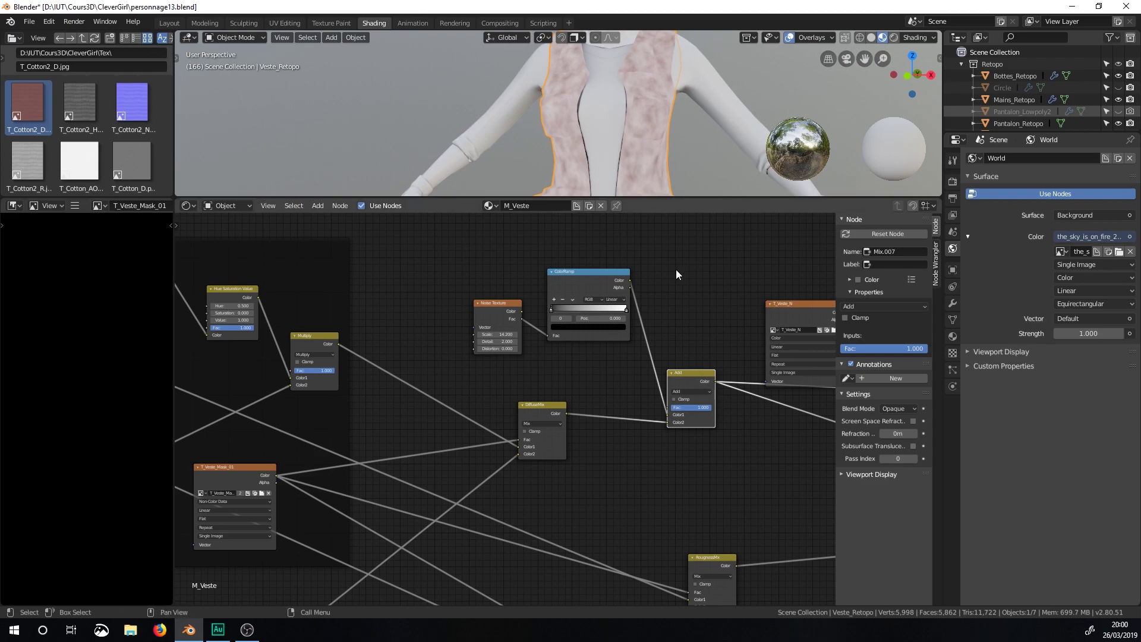
left_click(697, 392)
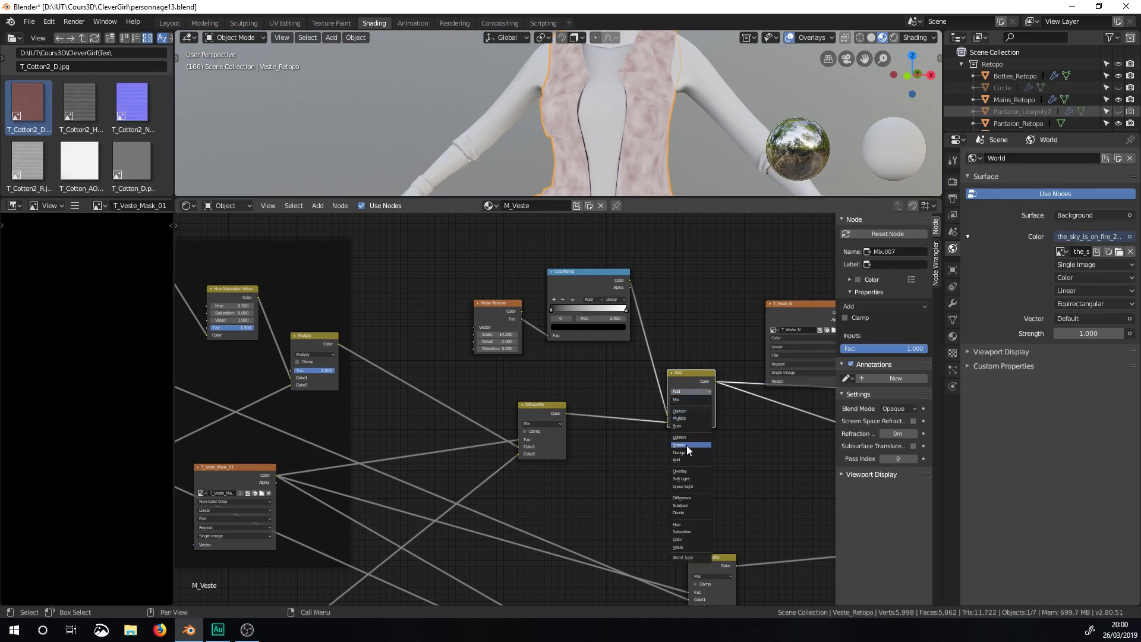
left_click(687, 505)
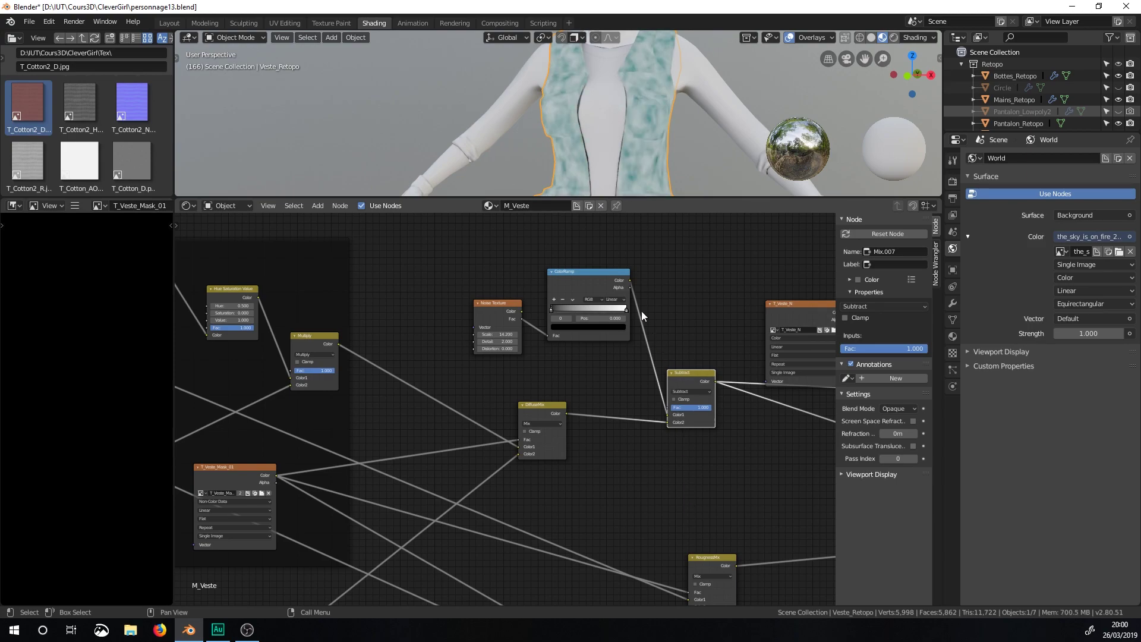
left_click(695, 392)
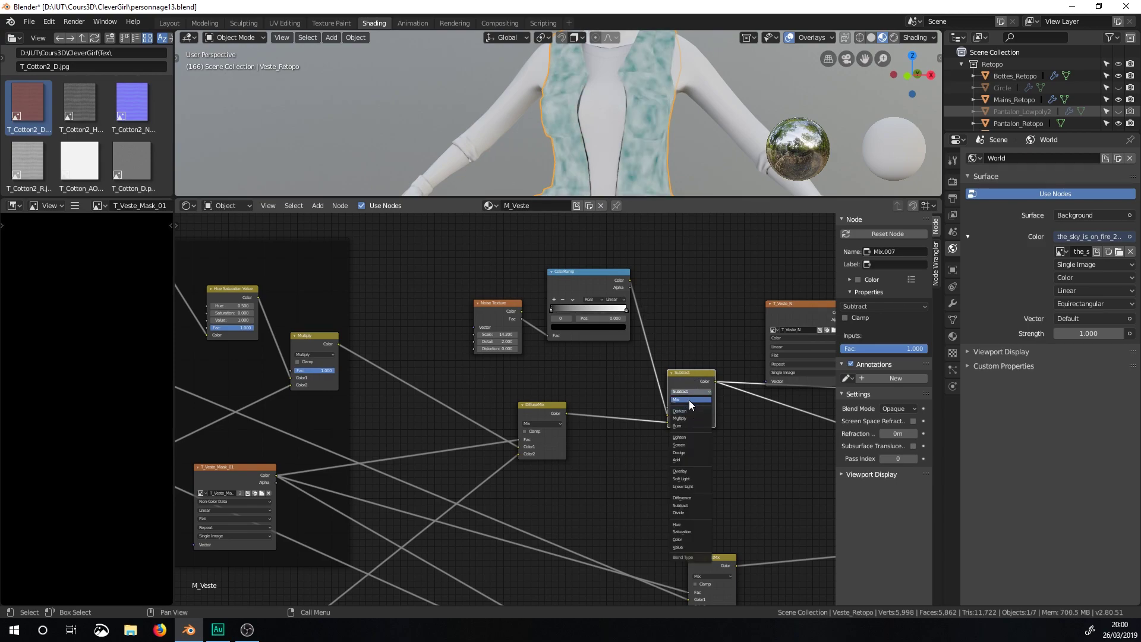
left_click(690, 418)
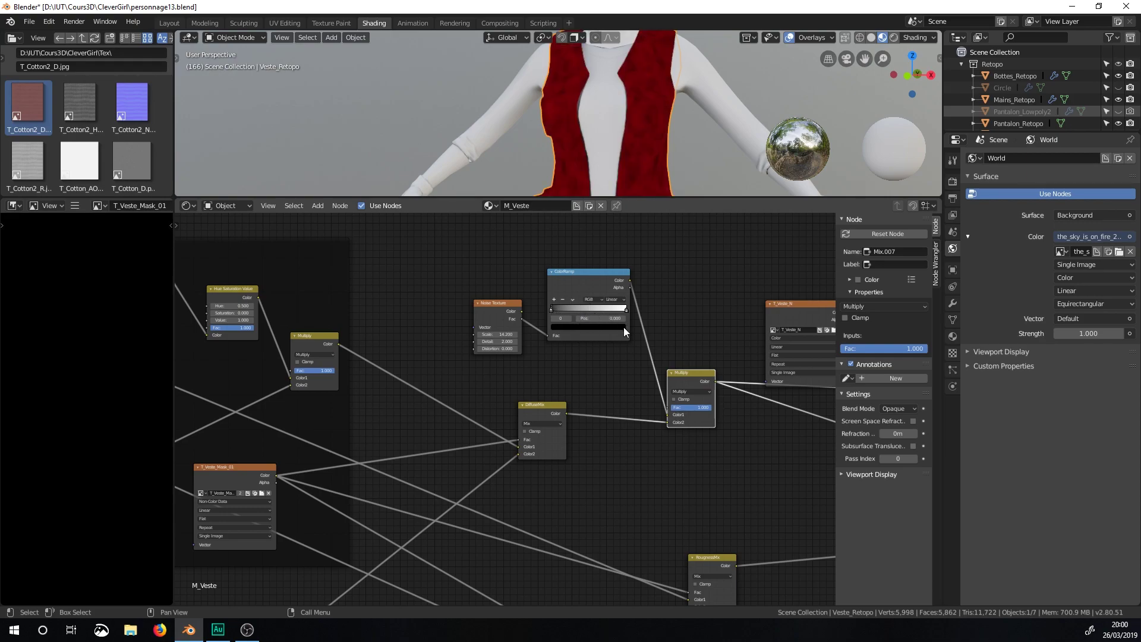
Step: Lighten the ColorRamp's black stop to light grey, checking the softened noise variation on the vest
left_click(620, 326)
left_click_drag(609, 263, 611, 250)
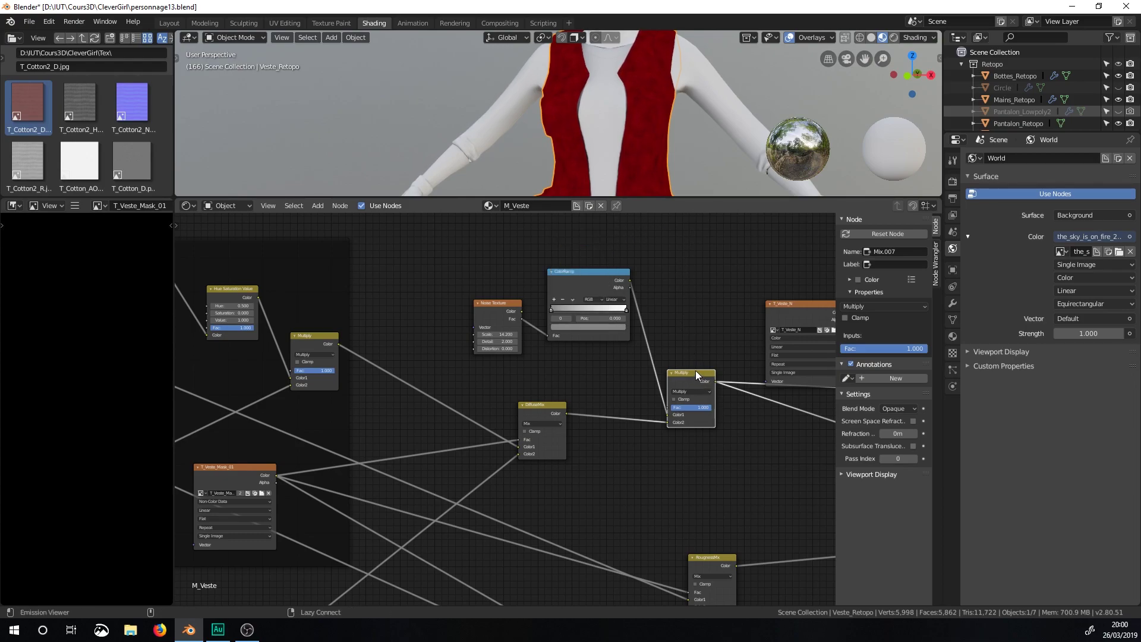
middle_click_drag(681, 127, 650, 154)
scroll(654, 126, "up", 2)
left_click(618, 326)
left_click_drag(614, 256, 609, 239)
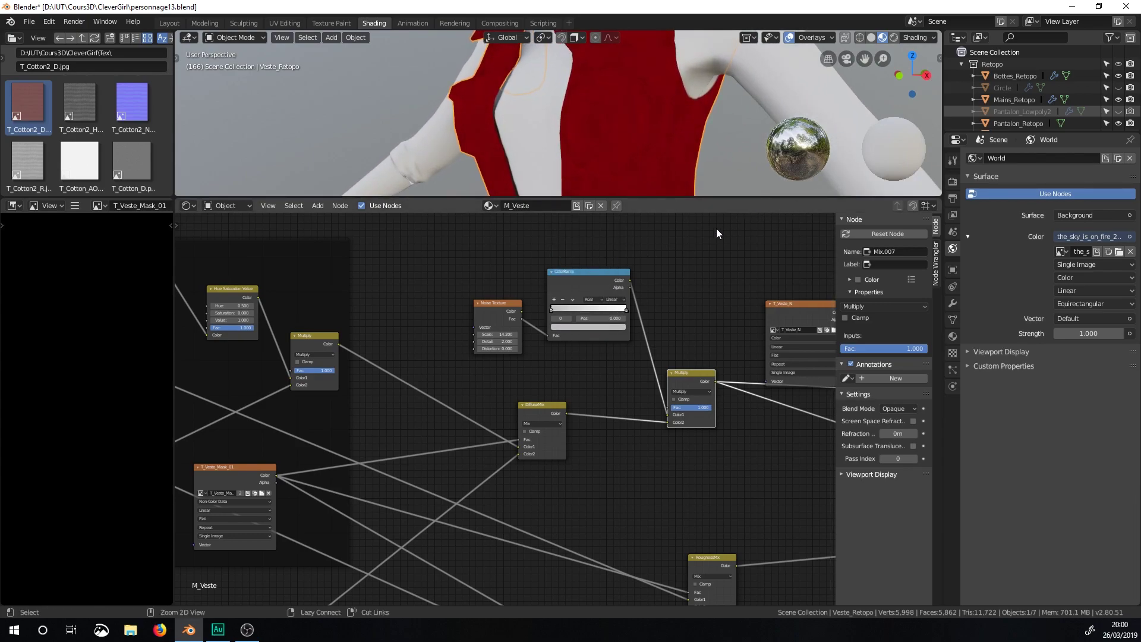
Step: Reconnect the Principled BSDF to the Material Output and inspect the fully shaded vest
scroll(653, 267, "down", 4)
scroll(668, 115, "down", 3)
middle_click_drag(668, 115, 671, 143)
scroll(672, 144, "up", 4)
middle_click_drag(765, 112, 613, 112)
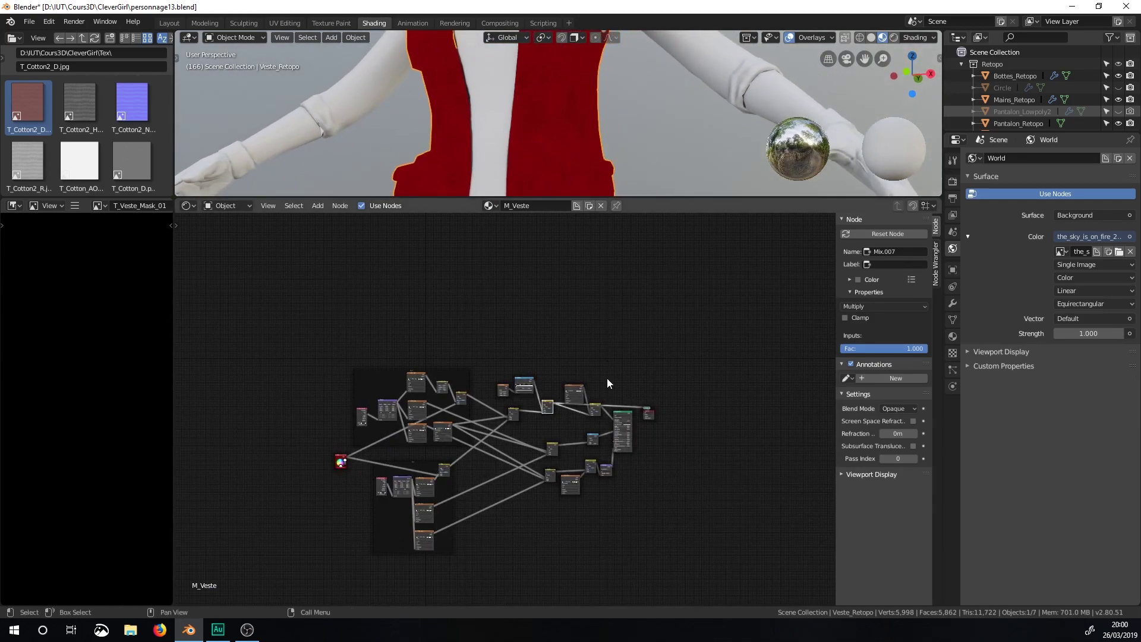
left_click(621, 418, "ctrl+shift")
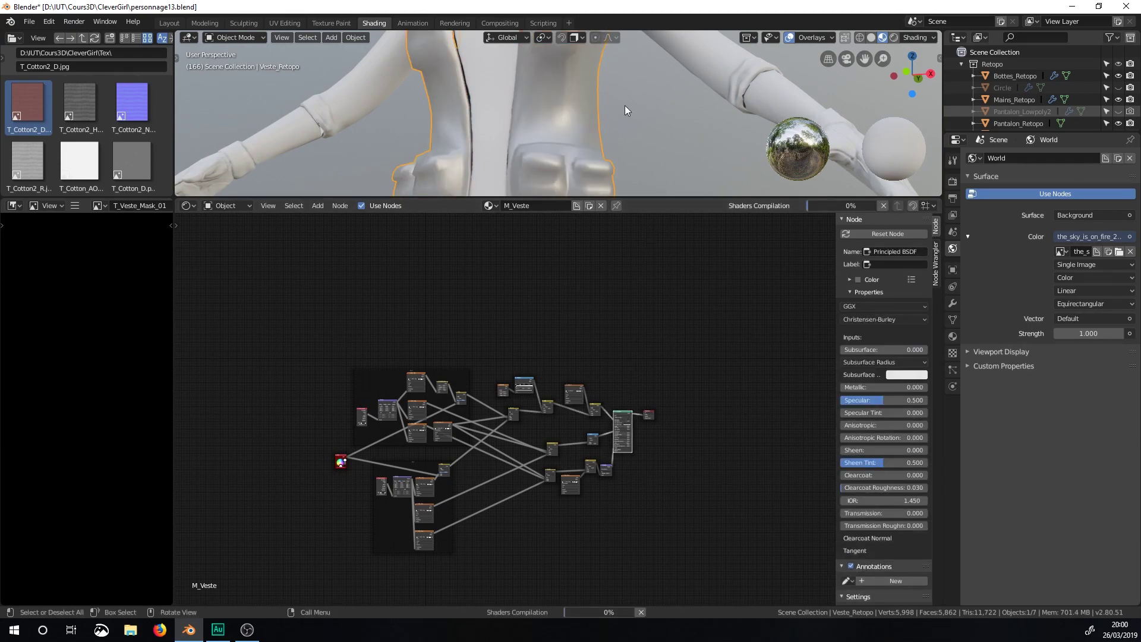
scroll(622, 117, "down", 5)
middle_click_drag(540, 169, 627, 171)
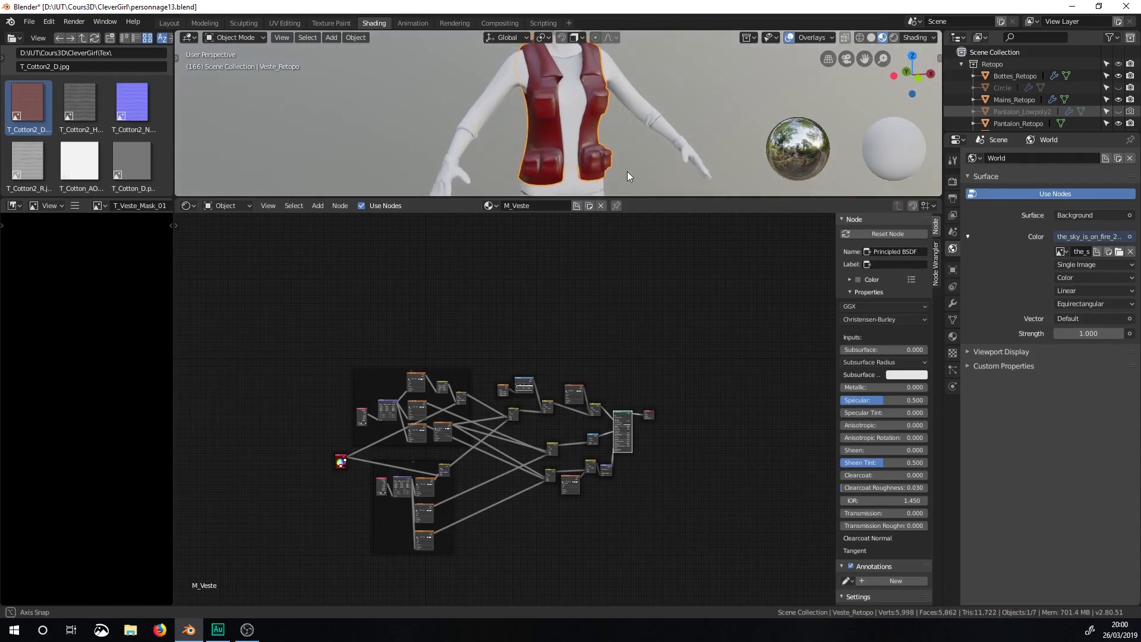
Step: Readjust the ColorRamp's dark stop to a slightly darker grey and check the shaded vest
scroll(585, 219, "up", 1)
scroll(595, 250, "up", 7)
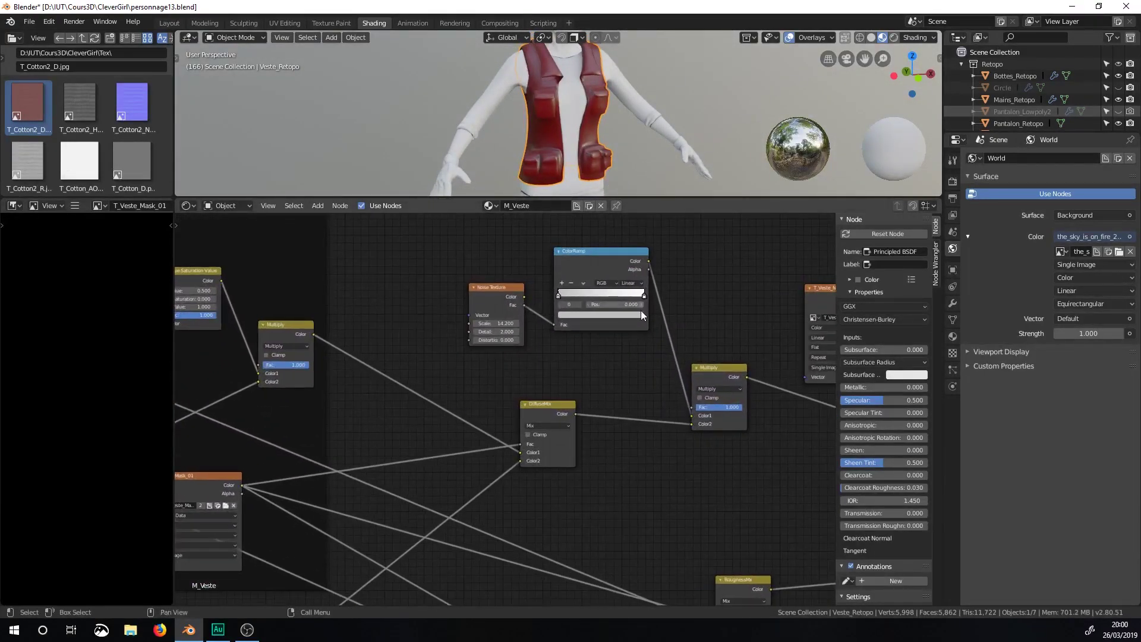
left_click(639, 314)
mouse_move(624, 224)
left_mouse_down()
mouse_move(627, 264)
mouse_move(627, 220)
left_mouse_up()
scroll(583, 103, "up", 4)
left_click(579, 314)
scroll(633, 193, "down", 4)
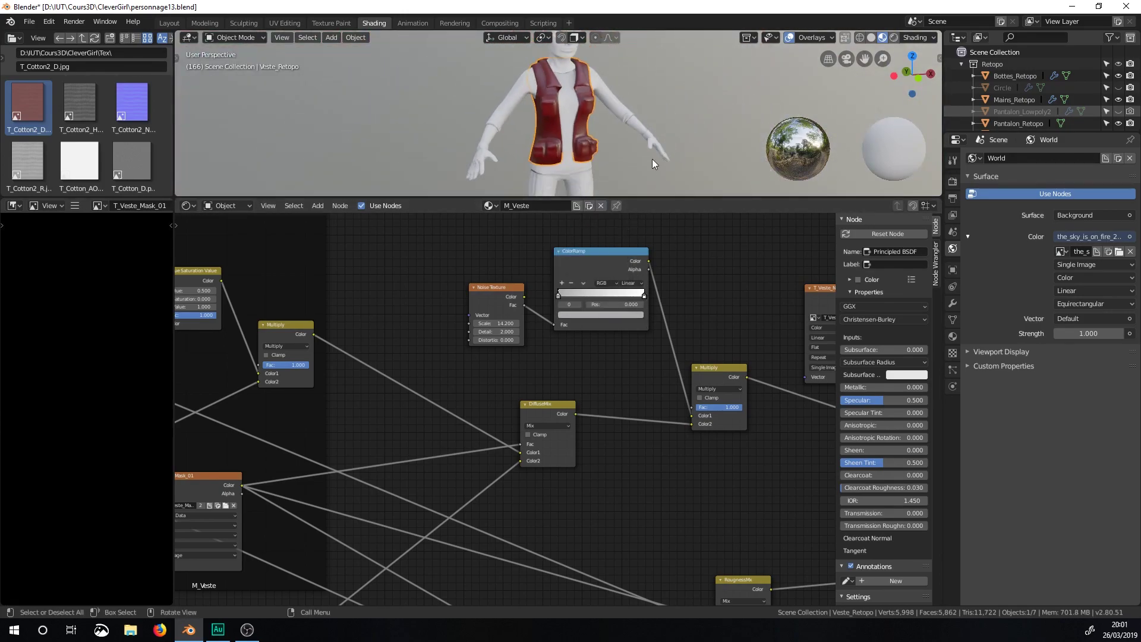
Step: Move the Material Output node well away and enclose all the other M_Veste nodes in a new frame
scroll(653, 286, "down", 5)
middle_click_drag(641, 311, 619, 298)
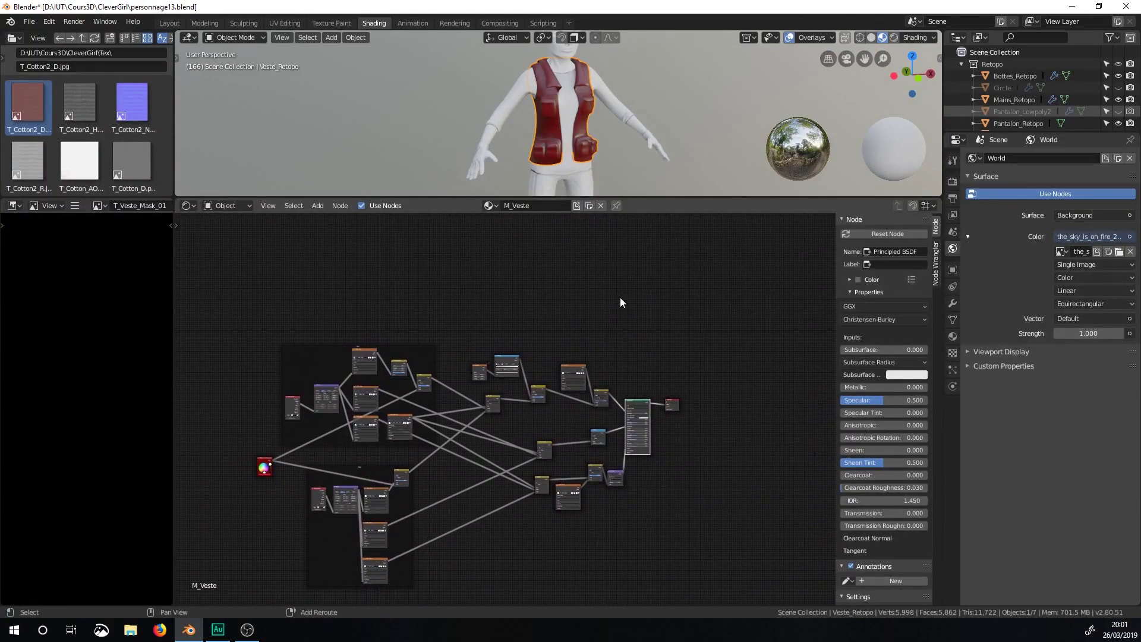
middle_click_drag(682, 390, 608, 333)
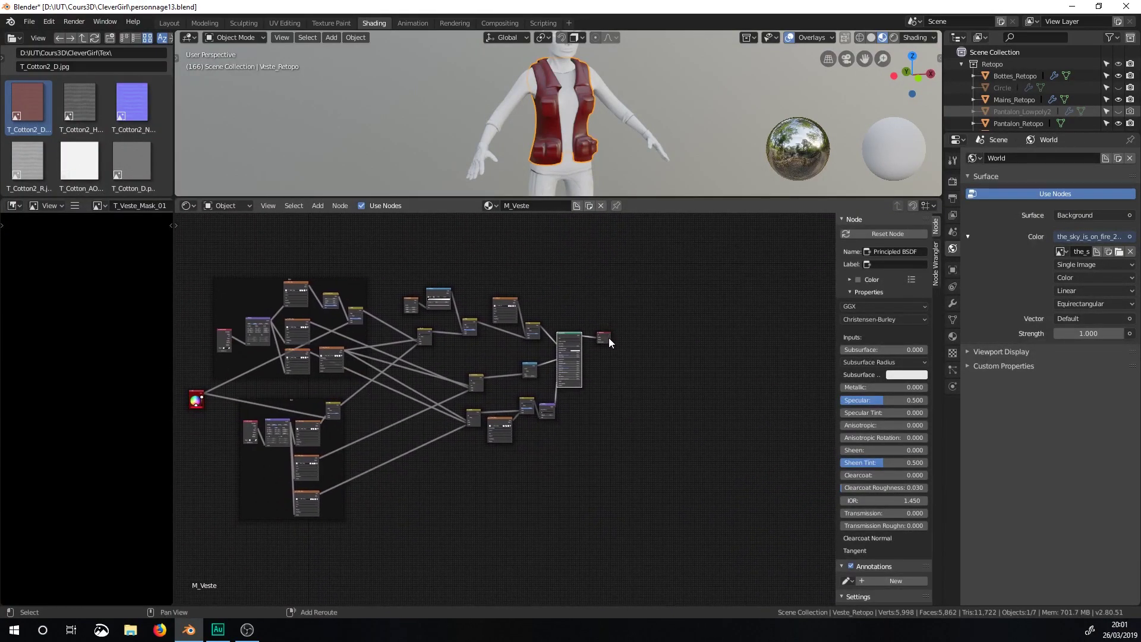
left_click_drag(605, 339, 702, 310)
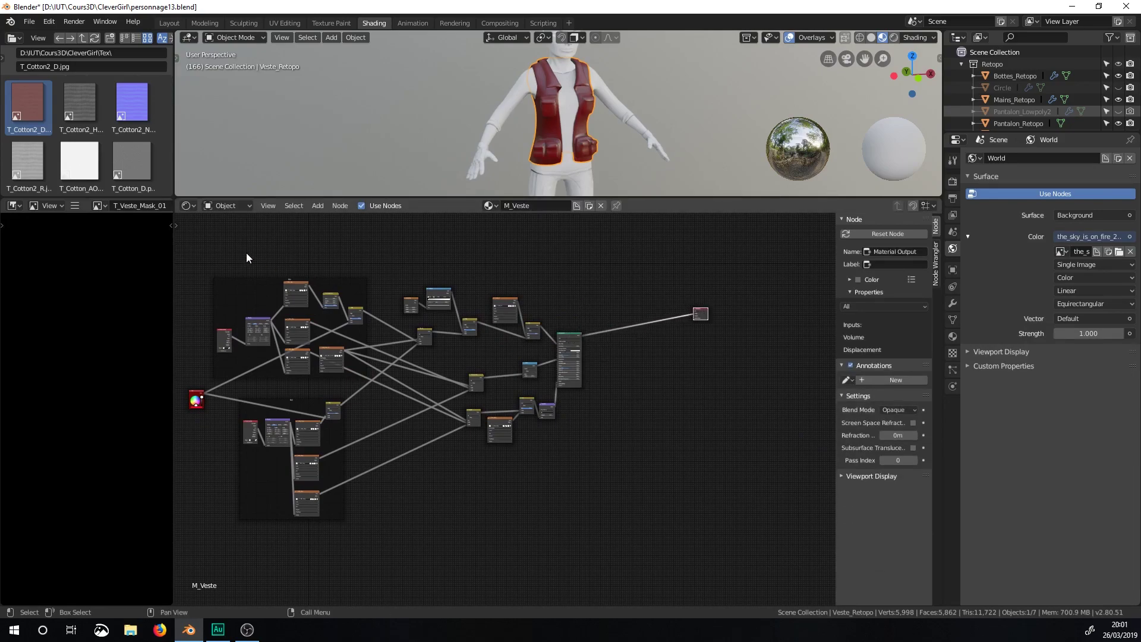
left_click_drag(188, 250, 603, 545)
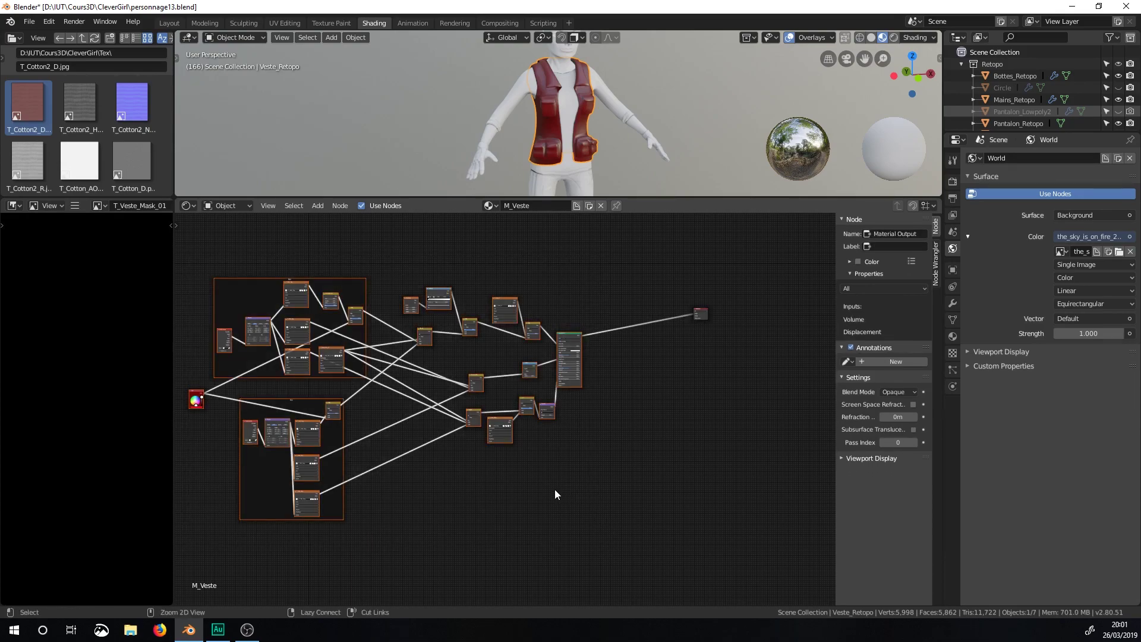
key("ctrl+j")
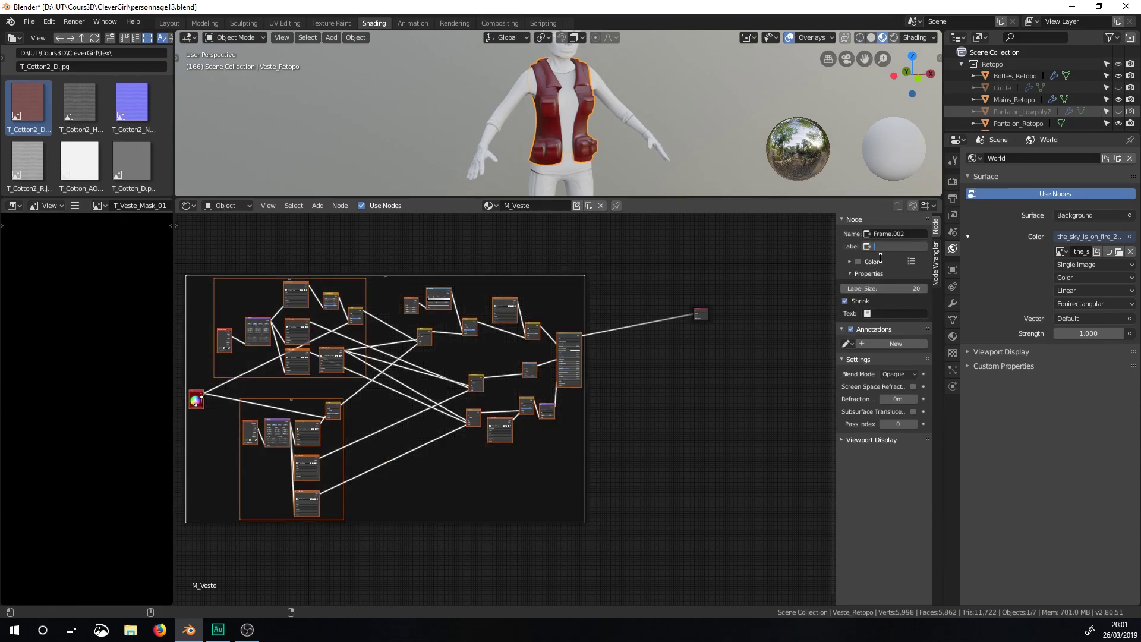
left_click_drag(700, 313, 723, 331)
left_click(570, 343)
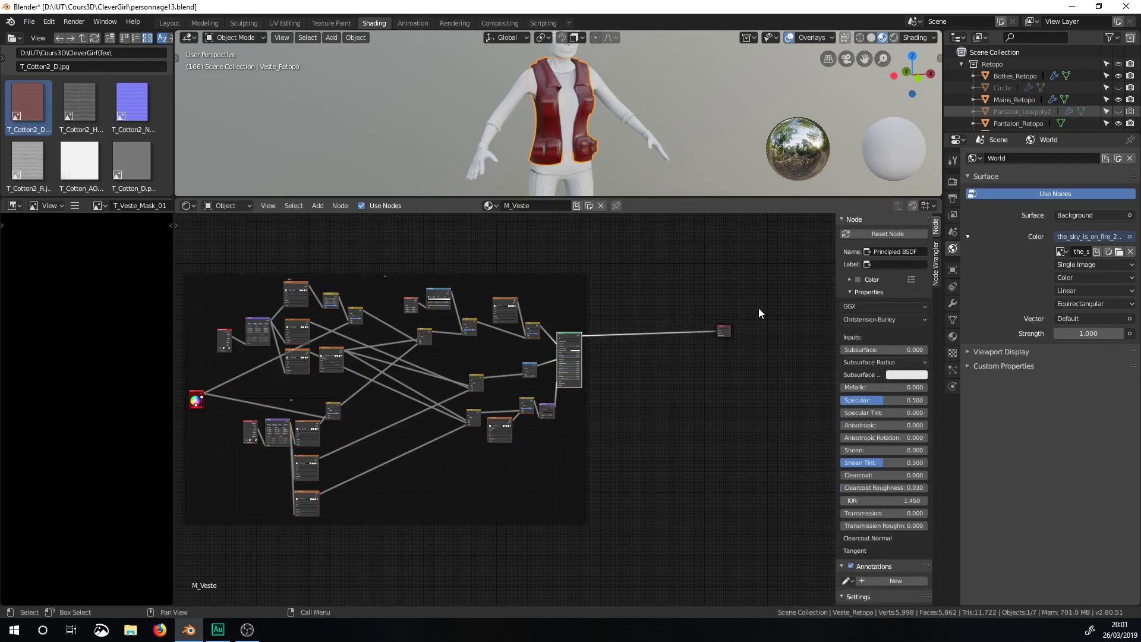
Step: Add a second Principled BSDF and a Mix Shader node beside the M_Veste frame
key("shift+a")
mouse_move(672, 333)
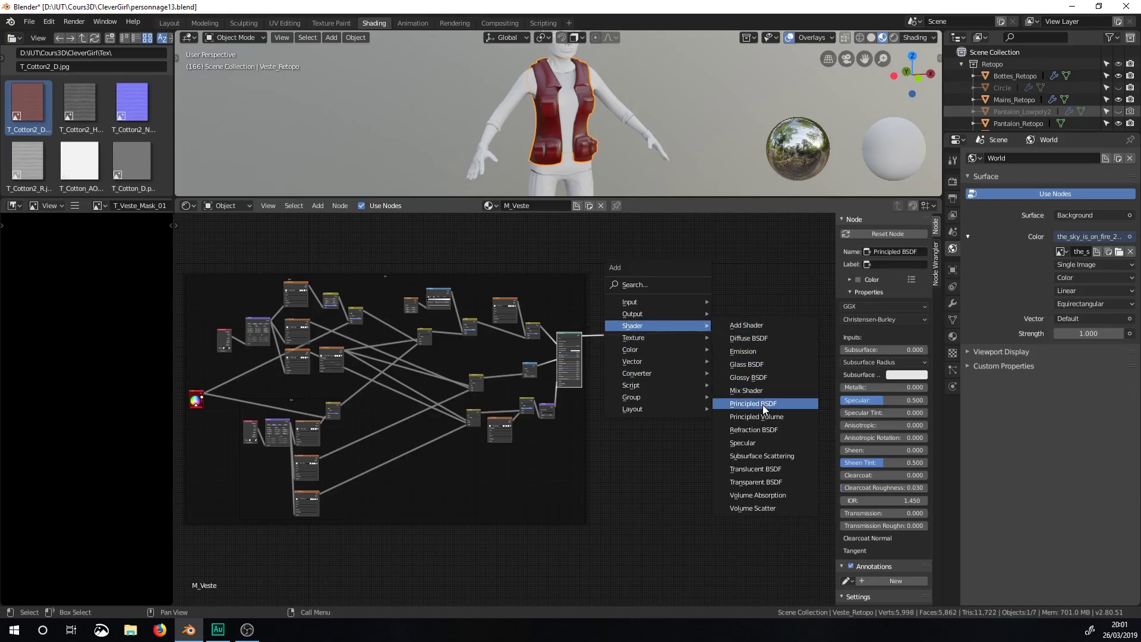
left_click(764, 404)
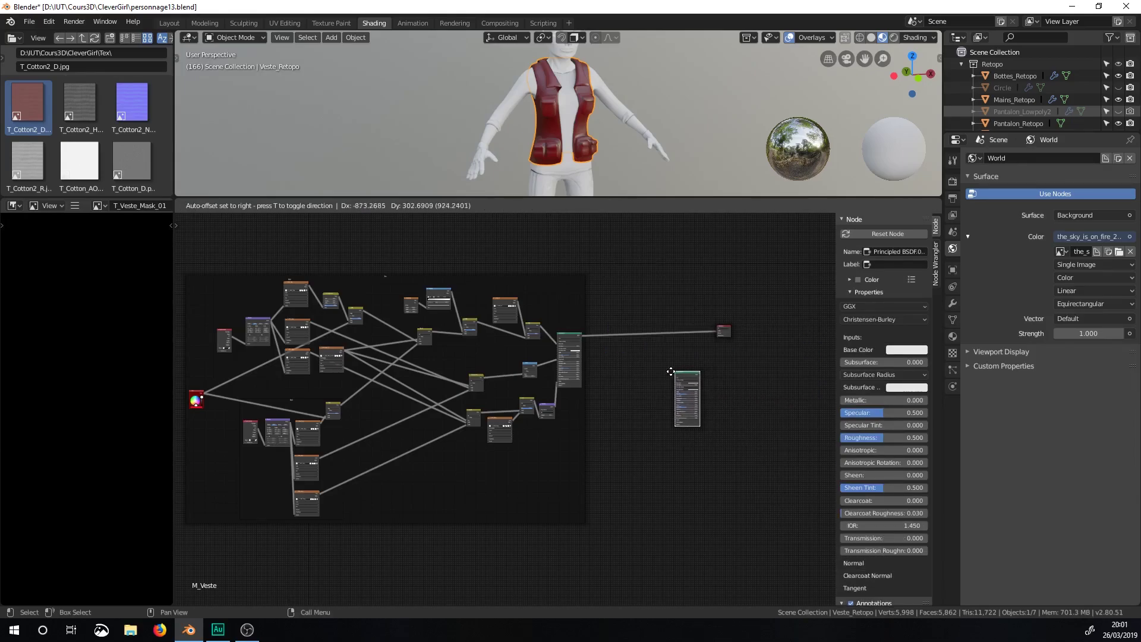
key("shift+a")
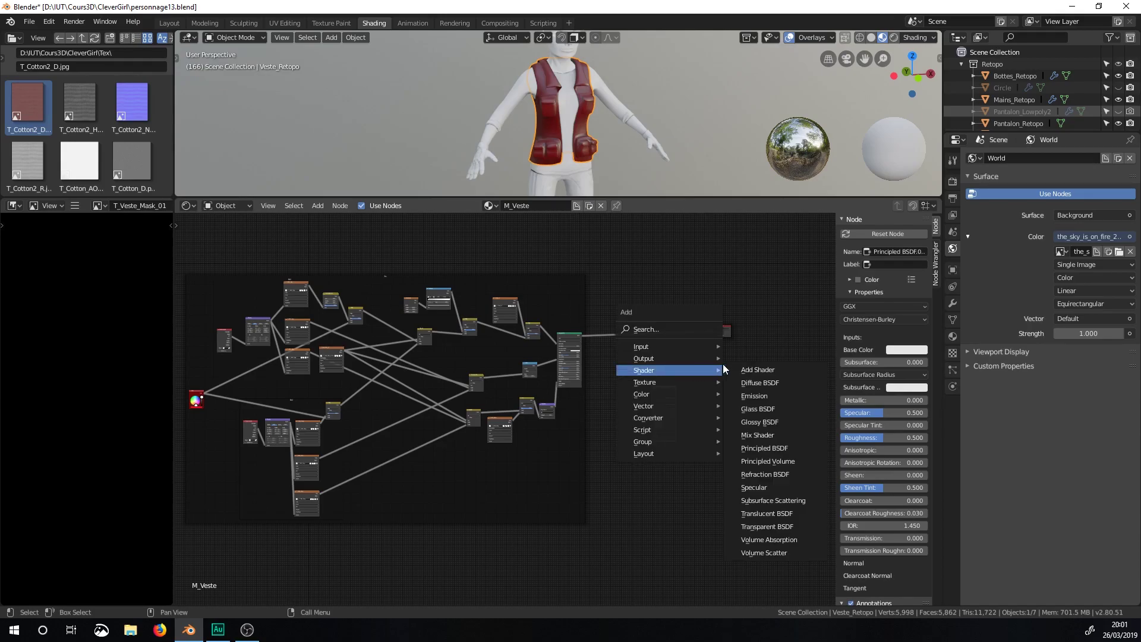
mouse_move(675, 346)
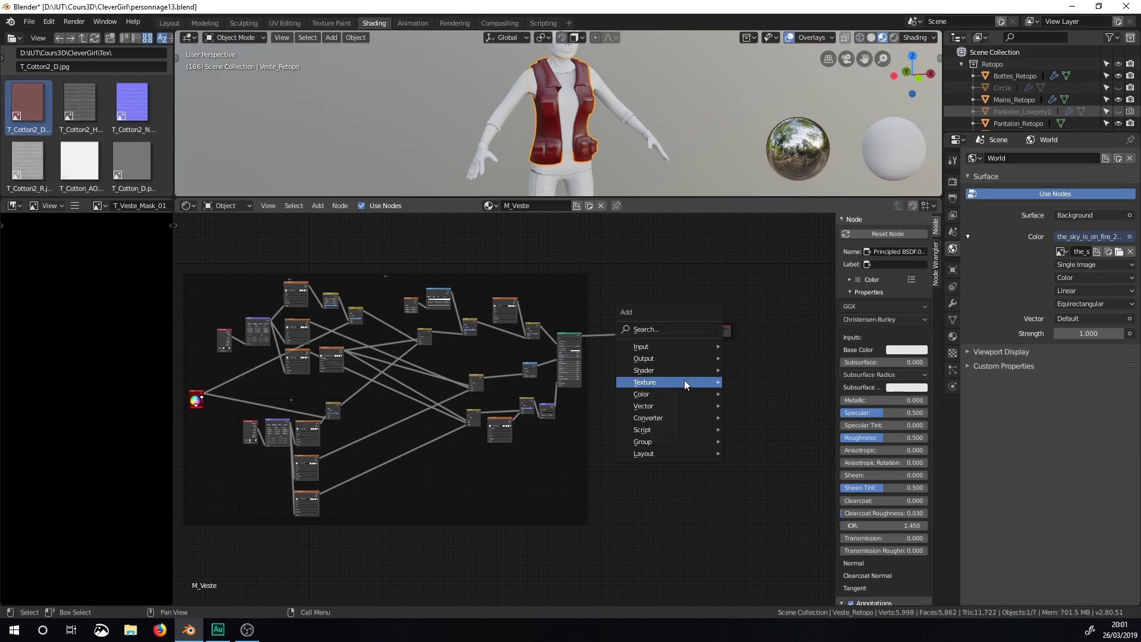
mouse_move(685, 384)
left_click(775, 437)
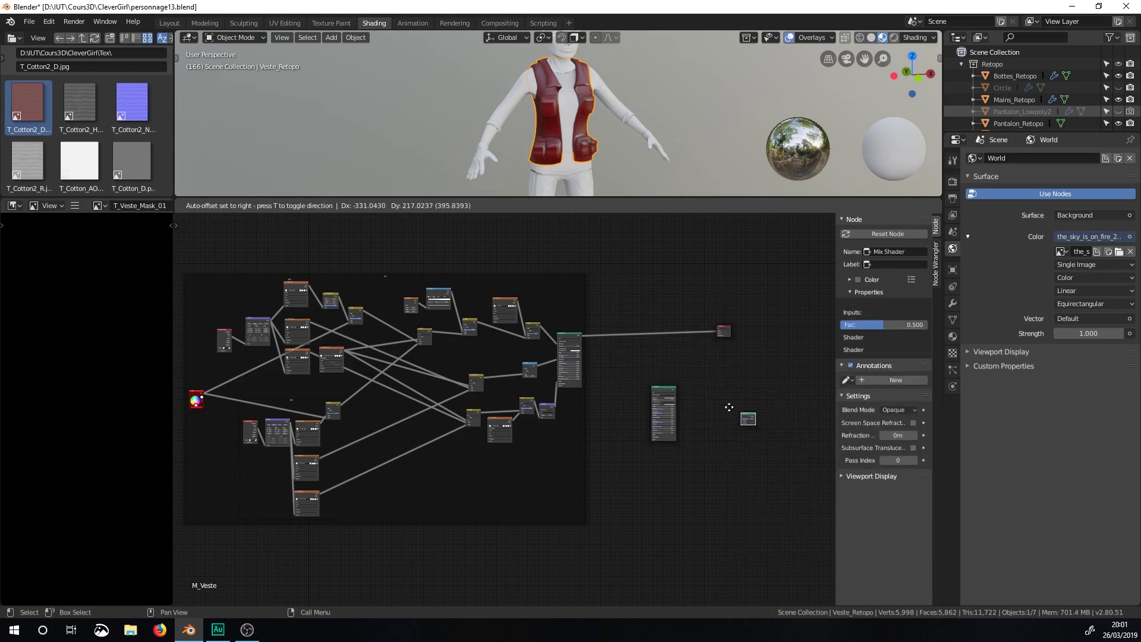
left_click(678, 356)
Step: Connect both Principled BSDFs into the Mix Shader and link the Mix Shader to the Material Output's Surface
scroll(678, 351, "up", 8)
middle_click_drag(680, 341, 598, 292)
left_click_drag(721, 287, 755, 244)
middle_click_drag(718, 265, 767, 333, "ctrl")
middle_click_drag(778, 349, 463, 309)
left_click_drag(426, 284, 453, 297)
right_click(452, 297)
middle_click_drag(453, 297, 428, 250, "ctrl")
mouse_move(404, 237)
left_mouse_down()
mouse_move(579, 295)
mouse_move(623, 234)
left_mouse_up()
mouse_move(623, 234)
middle_mouse_down("ctrl")
mouse_move(637, 273)
mouse_move(579, 367)
middle_mouse_up("ctrl")
left_click_drag(582, 305, 585, 299)
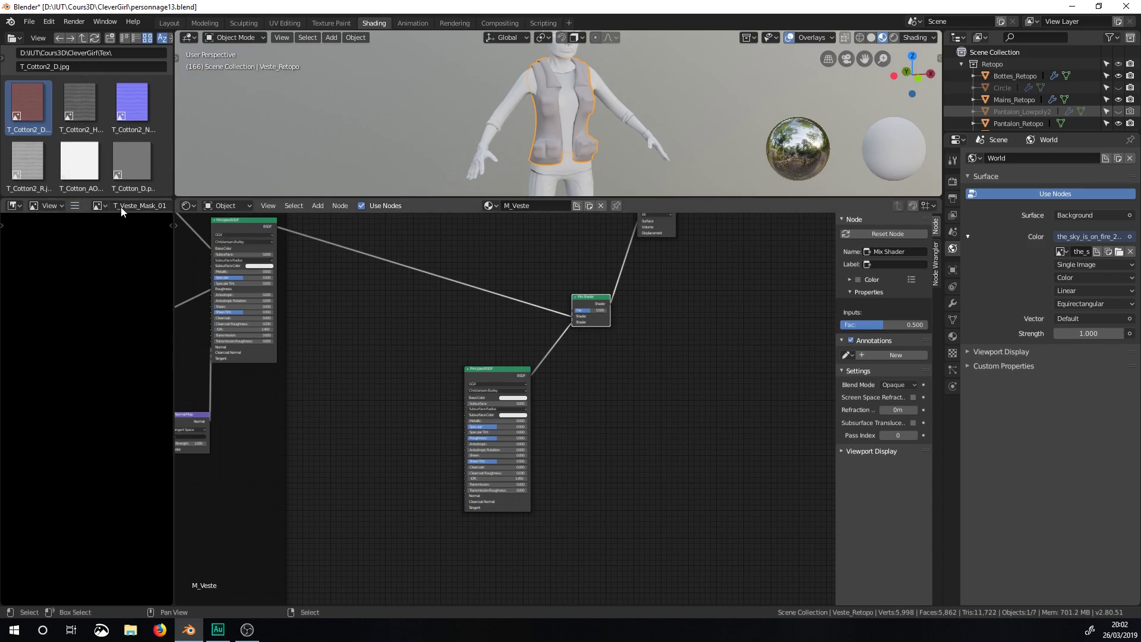
Step: Create a blank black 2048 x 2048 px image named T_Veste_Mask02 in a widened image editor
left_click_drag(172, 274, 386, 273)
left_click(18, 205)
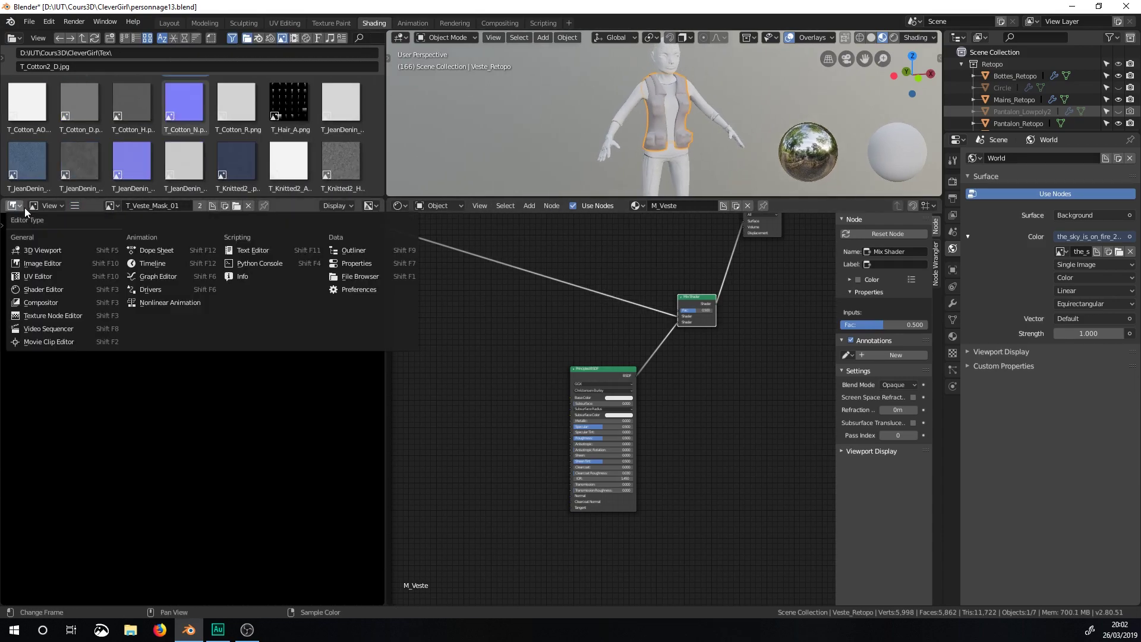
left_click(40, 276)
left_click(174, 205)
type("T_Veste_Mask02")
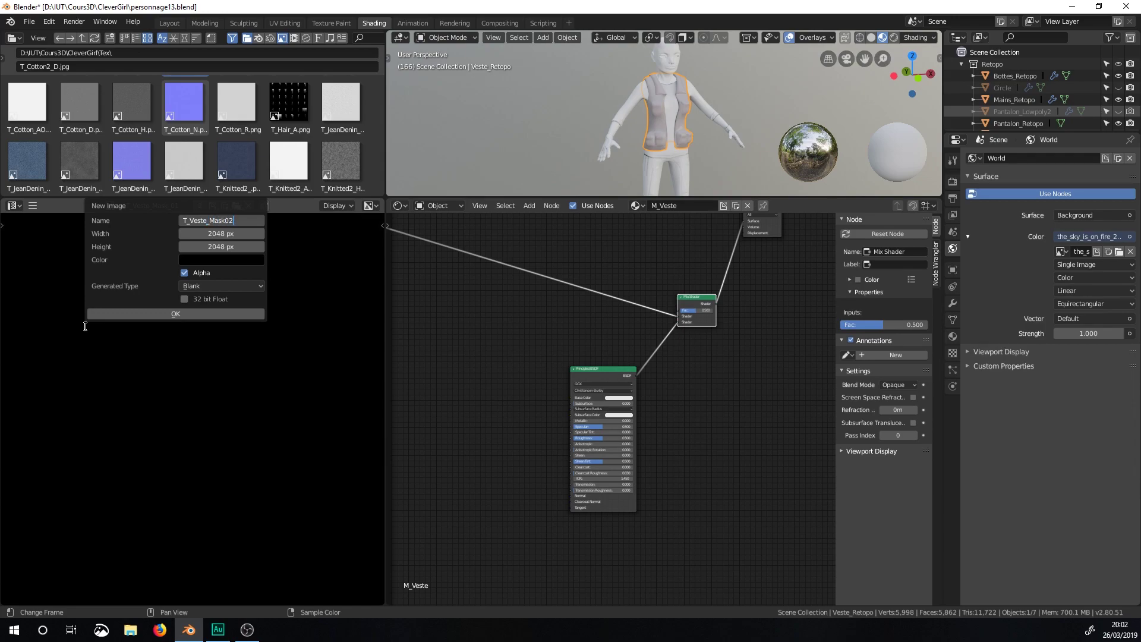
left_click(176, 313)
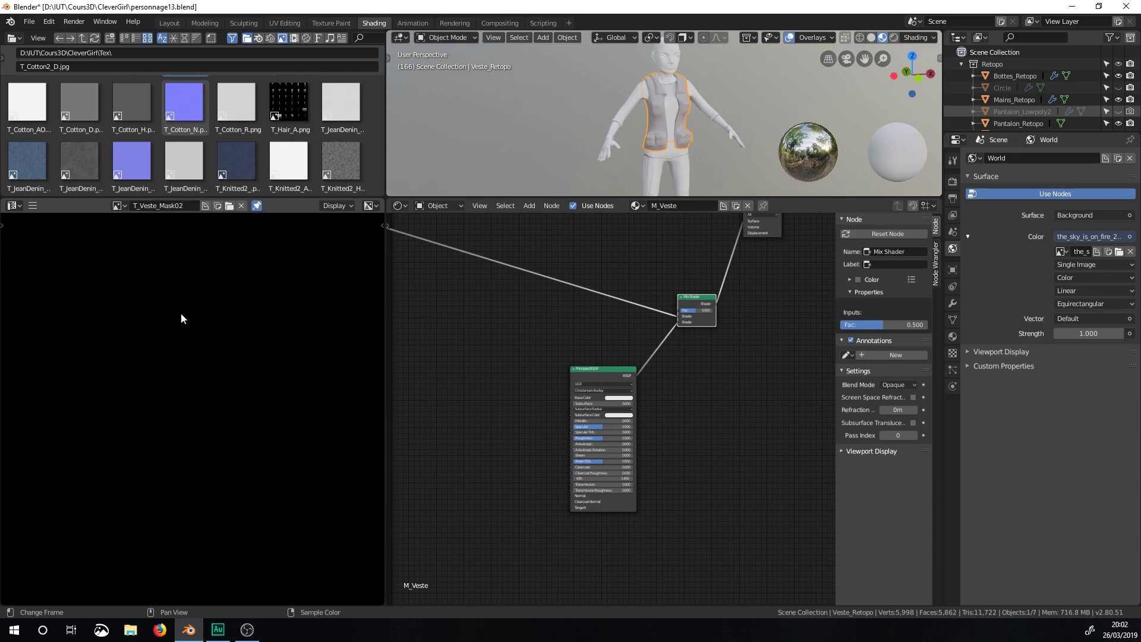
Step: Save the new mask image as T_Veste_Mask02.png in the Tex folder
left_click(32, 205)
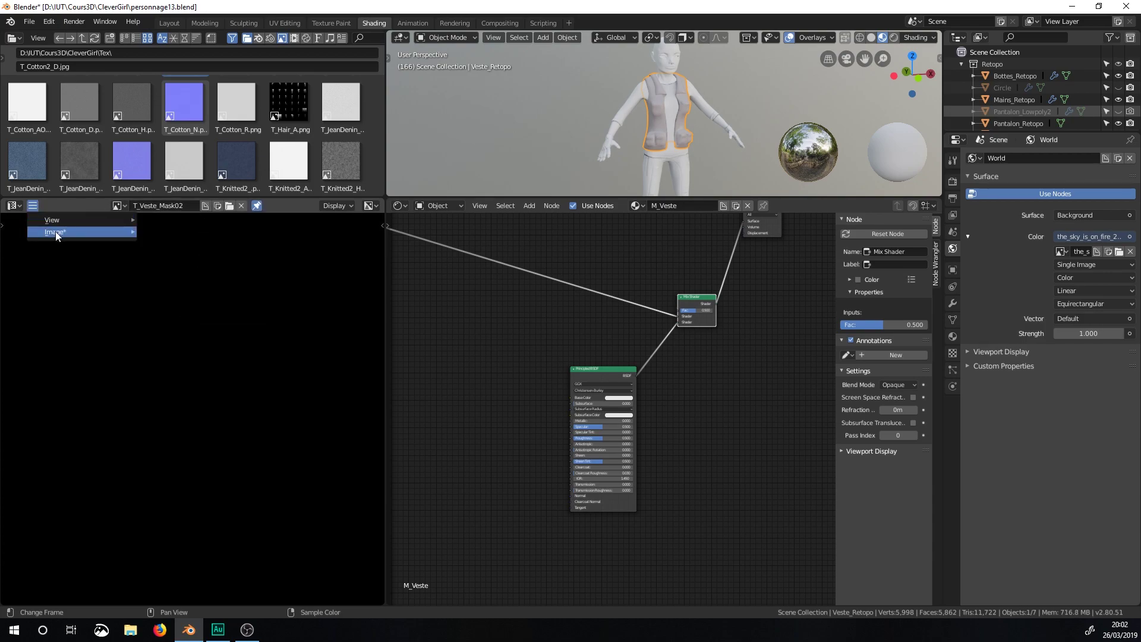
mouse_move(55, 231)
left_click(172, 325)
key("Return")
Step: Enlarge the file browser and bring T_Veste_Mask02.png into the node tree as an image texture
left_click_drag(278, 198, 262, 400)
scroll(243, 299, "down", 4)
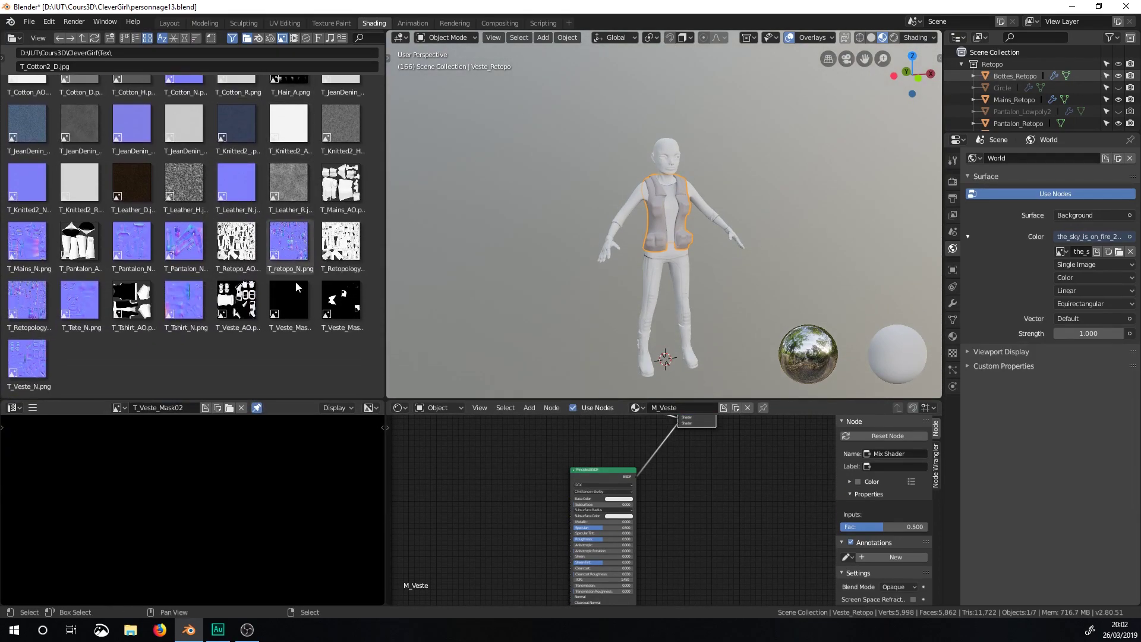
left_click(298, 301)
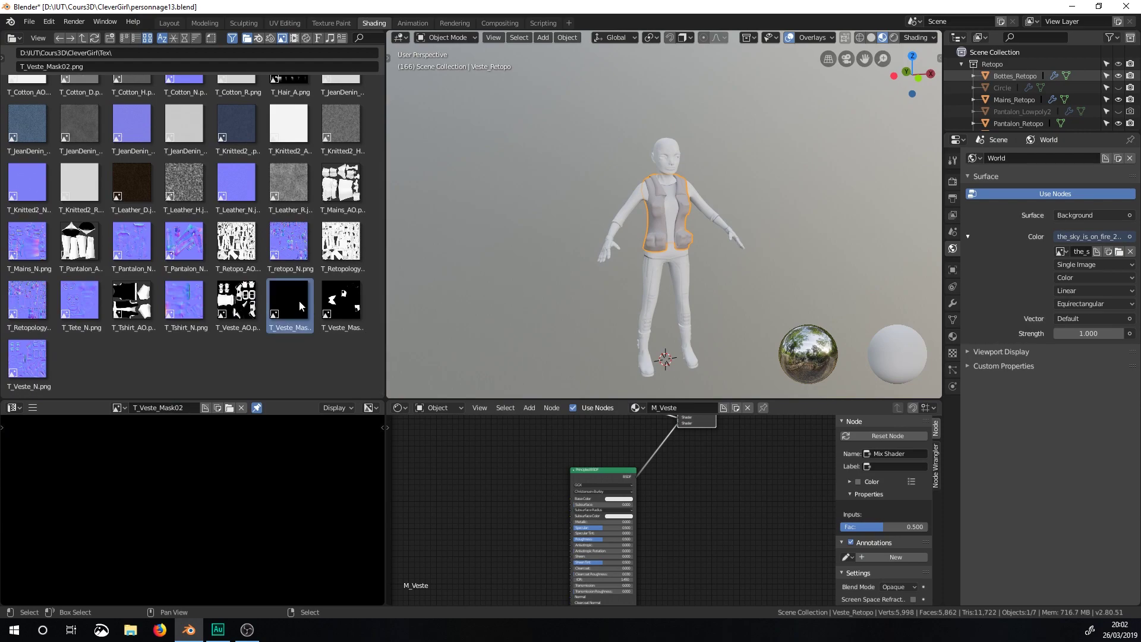
left_click_drag(300, 304, 522, 437)
middle_click_drag(682, 429, 672, 512)
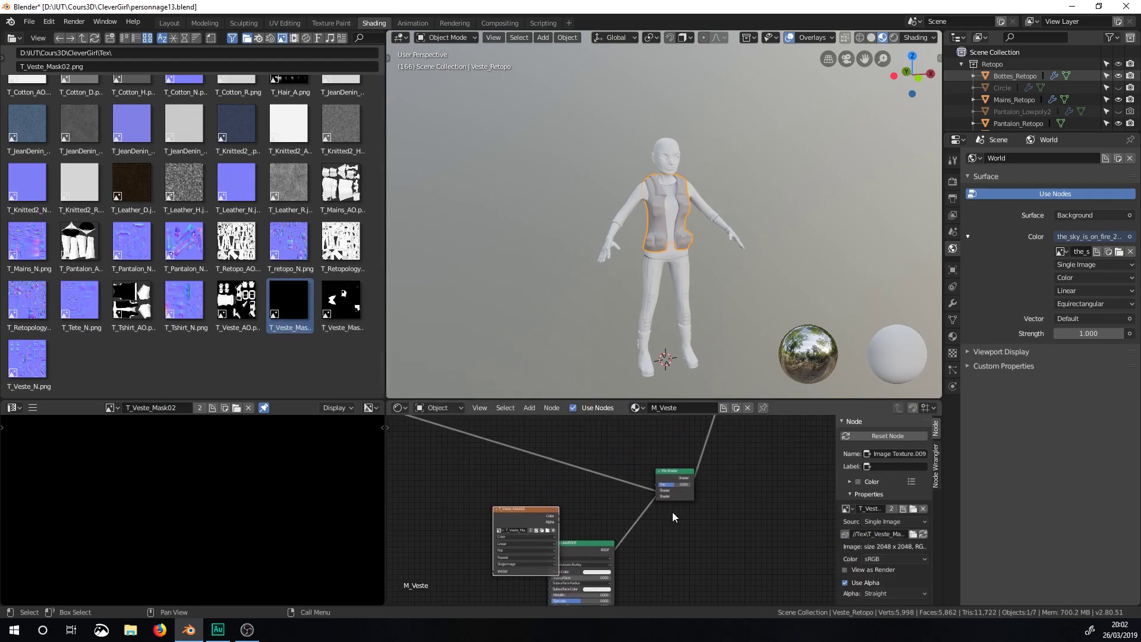
Step: Place the T_Veste_Mask02 texture above the Mix Shader and connect its Color output to the Mix Shader's Fac
left_click_drag(533, 517, 567, 428)
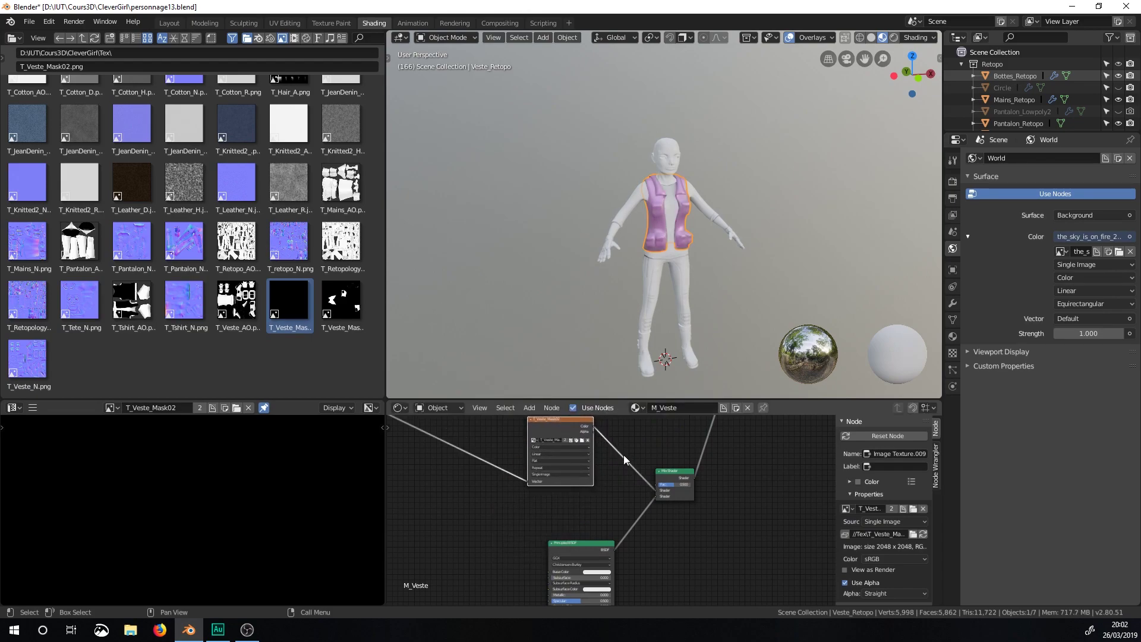
key("ctrl+z")
left_click_drag(533, 515, 586, 393)
middle_click_drag(633, 423, 600, 458)
left_click_drag(578, 429, 625, 519)
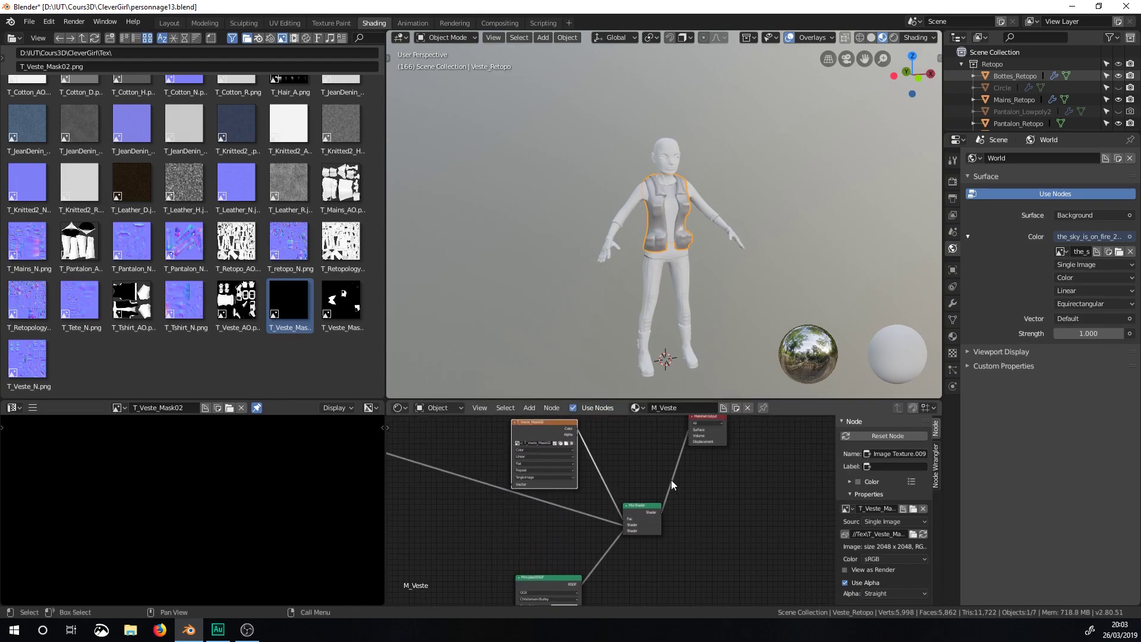
Step: Set the second Principled BSDF's Metallic to 1.000
scroll(678, 473, "up", 5)
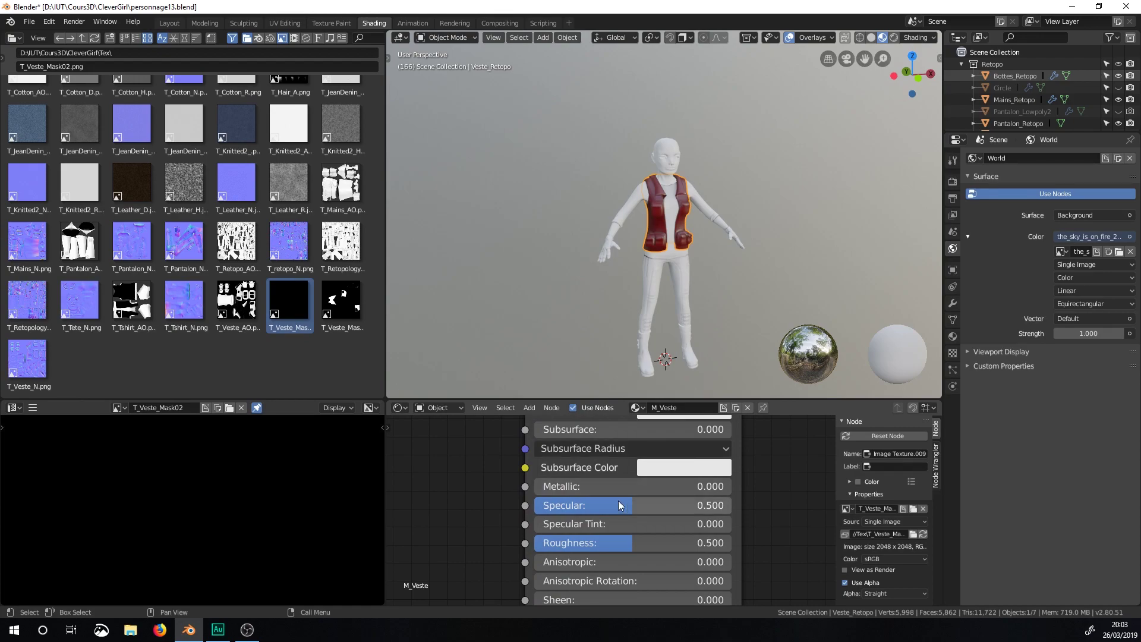
left_click_drag(547, 487, 765, 488)
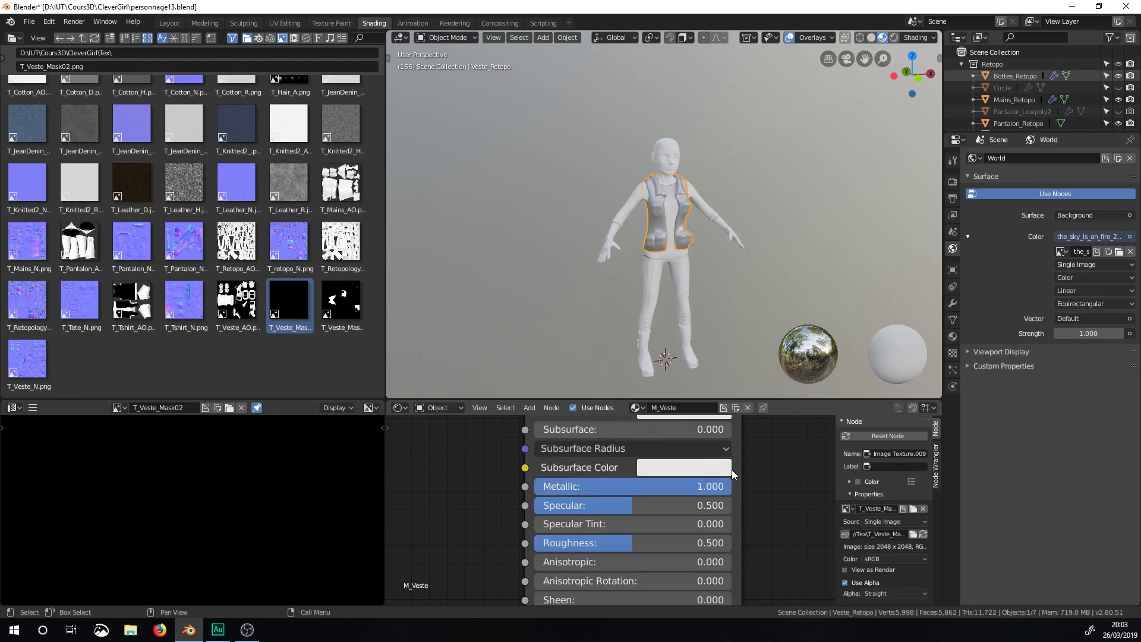
middle_click_drag(690, 458, 688, 511)
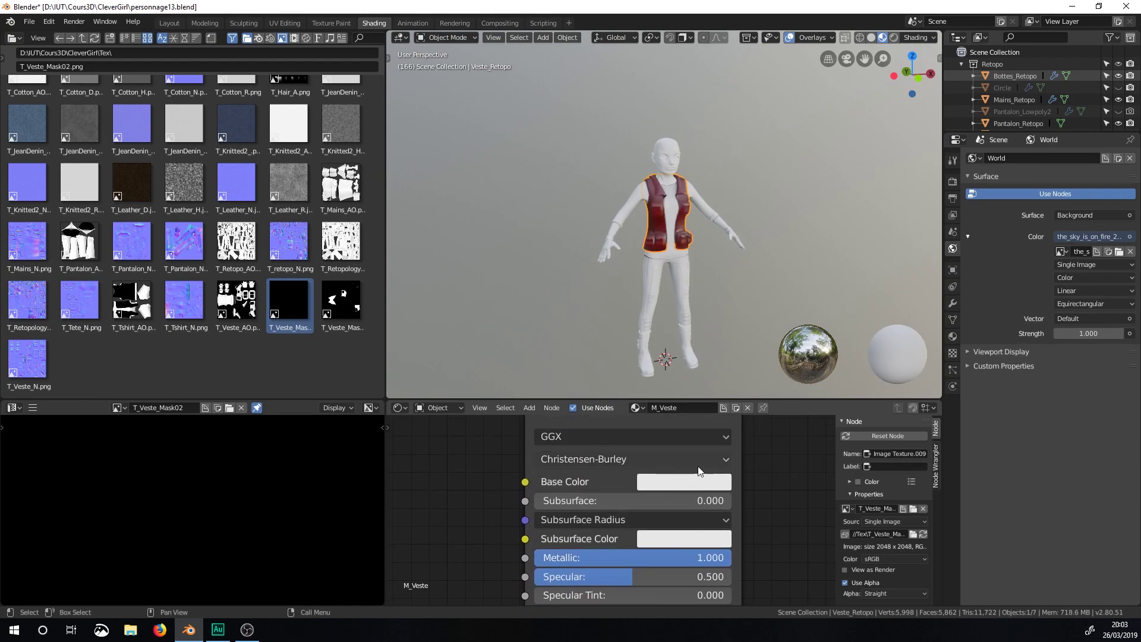
left_click(687, 482)
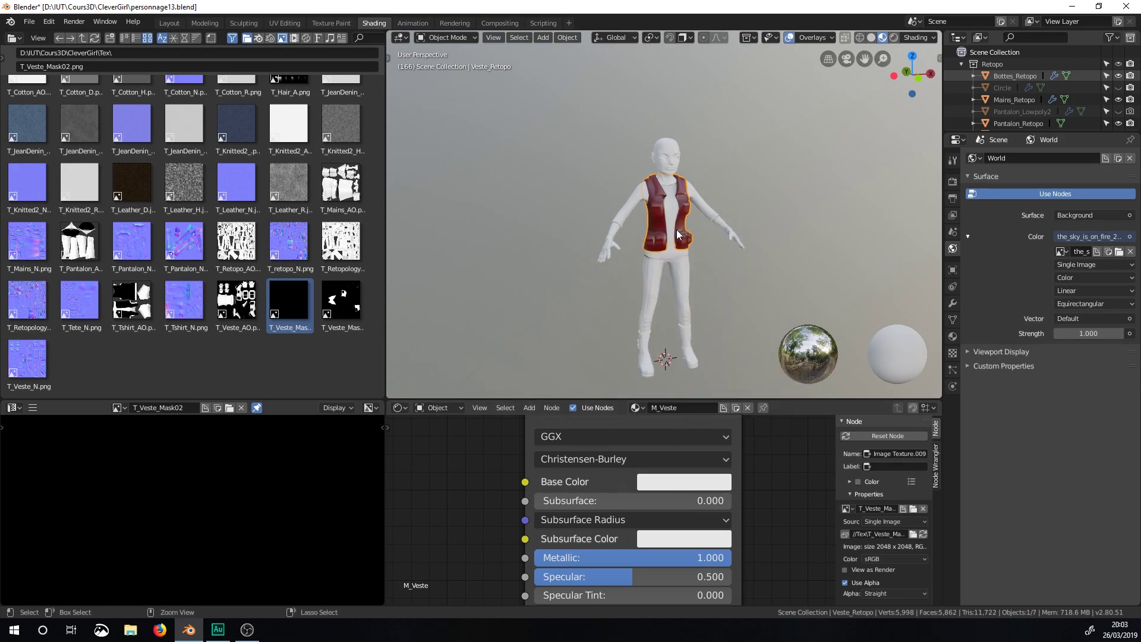
Step: Switch to the Texture Paint workspace and show T_Veste_Mask02 in the image editor
scroll(729, 208, "up", 8)
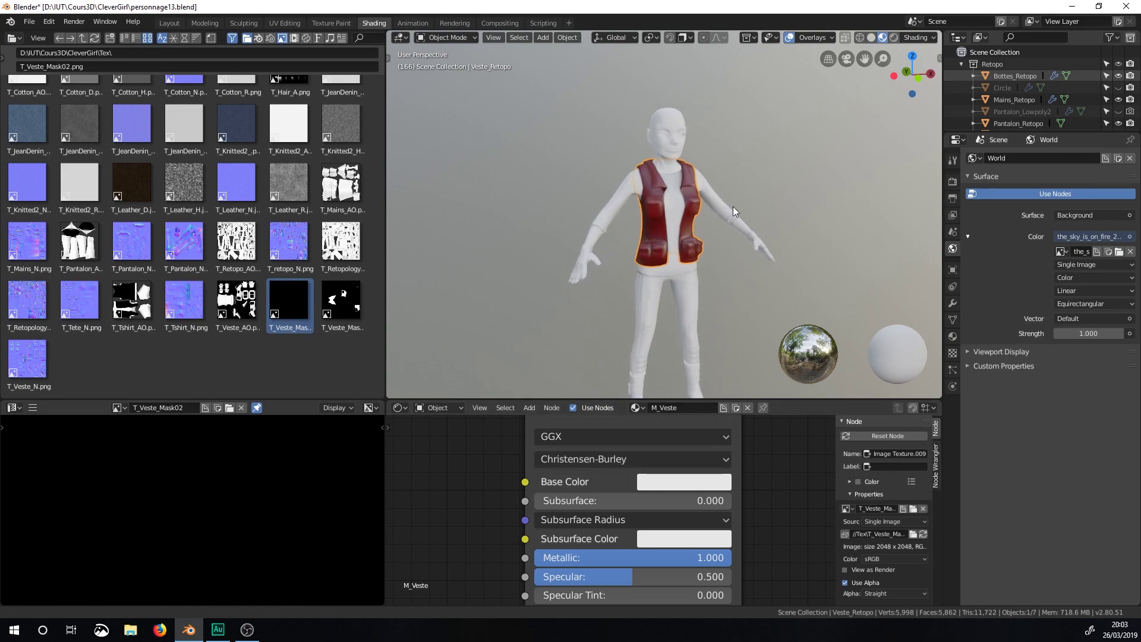
middle_click_drag(964, 154, 944, 161, "ctrl")
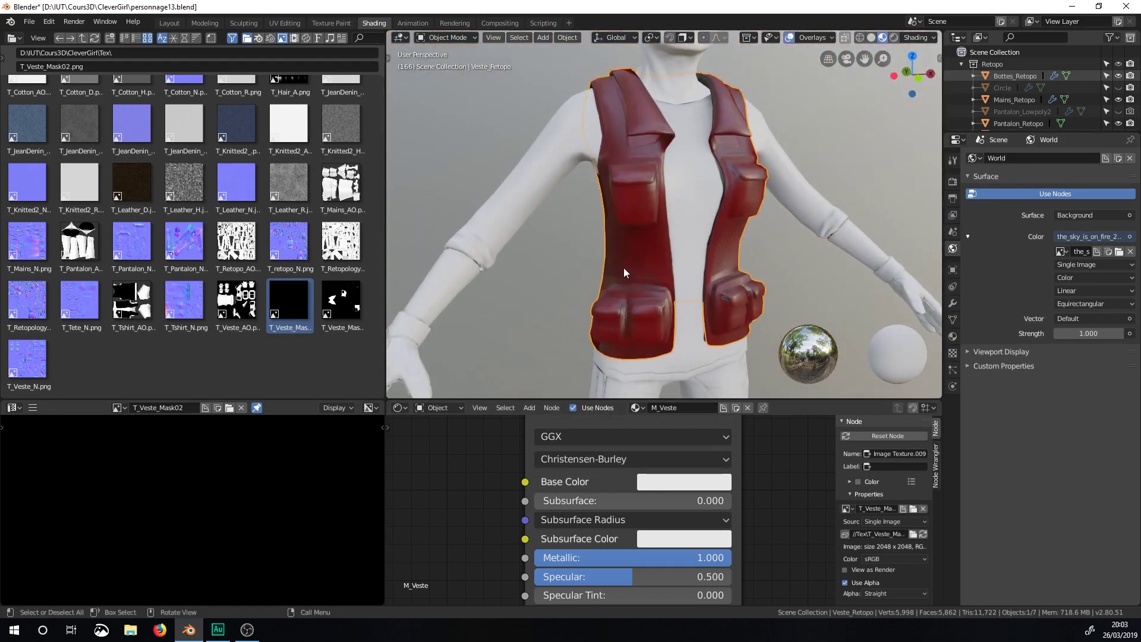
left_click(332, 23)
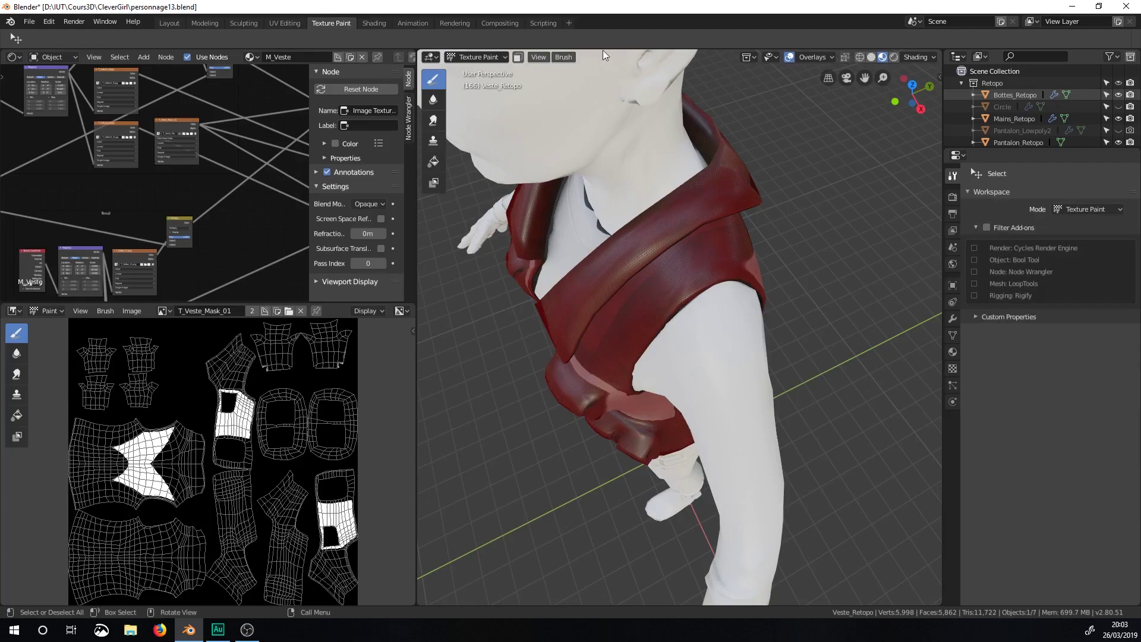
middle_click_drag(639, 358, 696, 306)
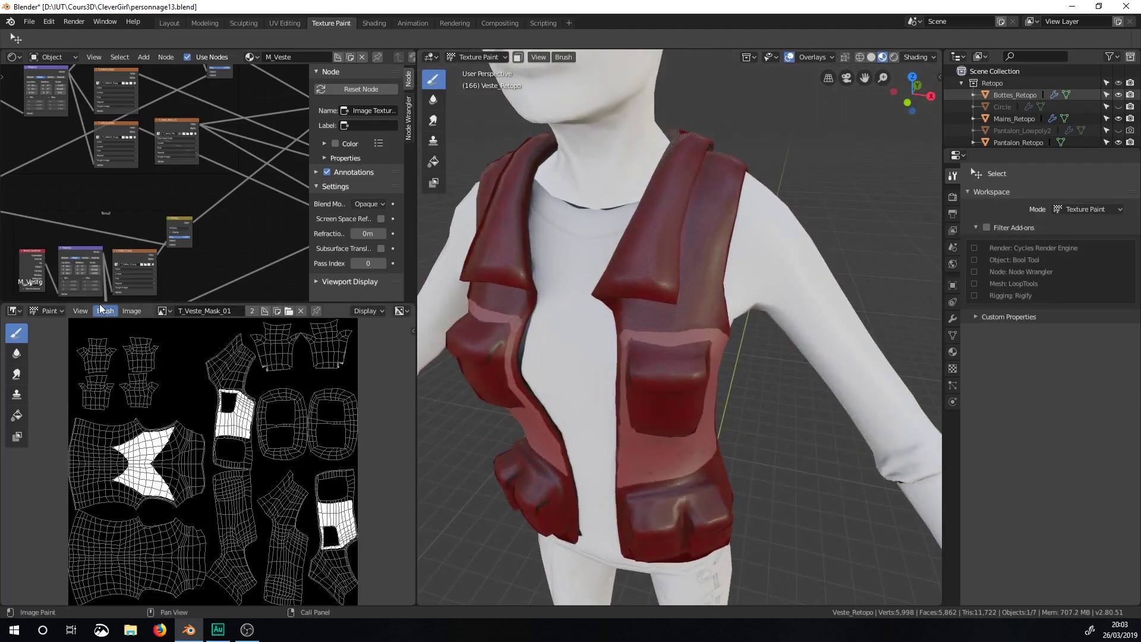
left_click(166, 310)
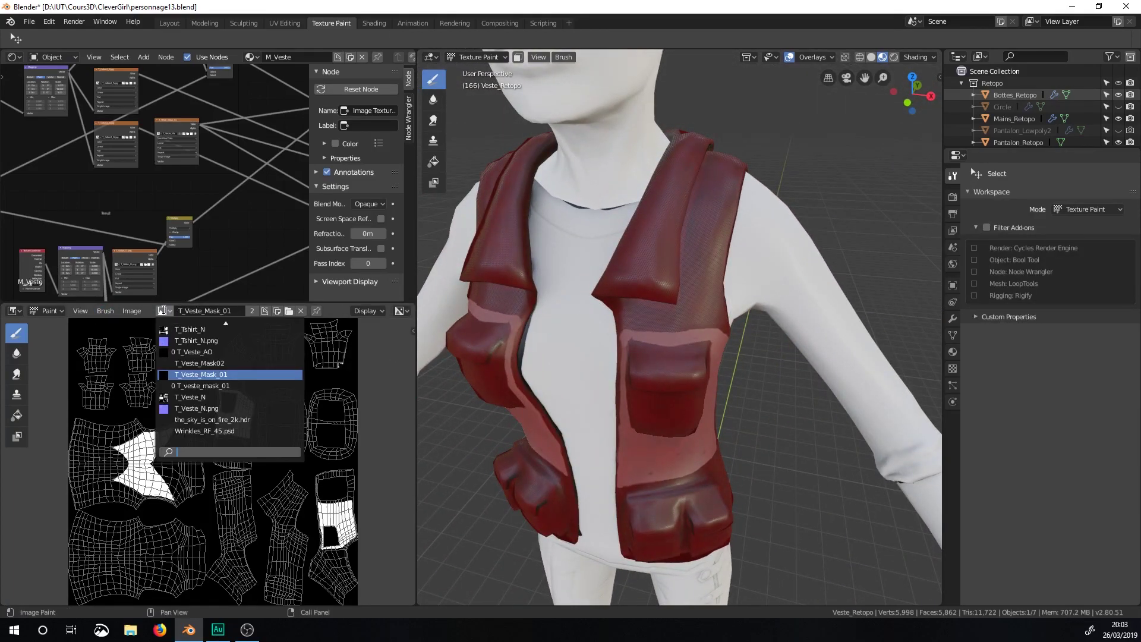
left_click(221, 363)
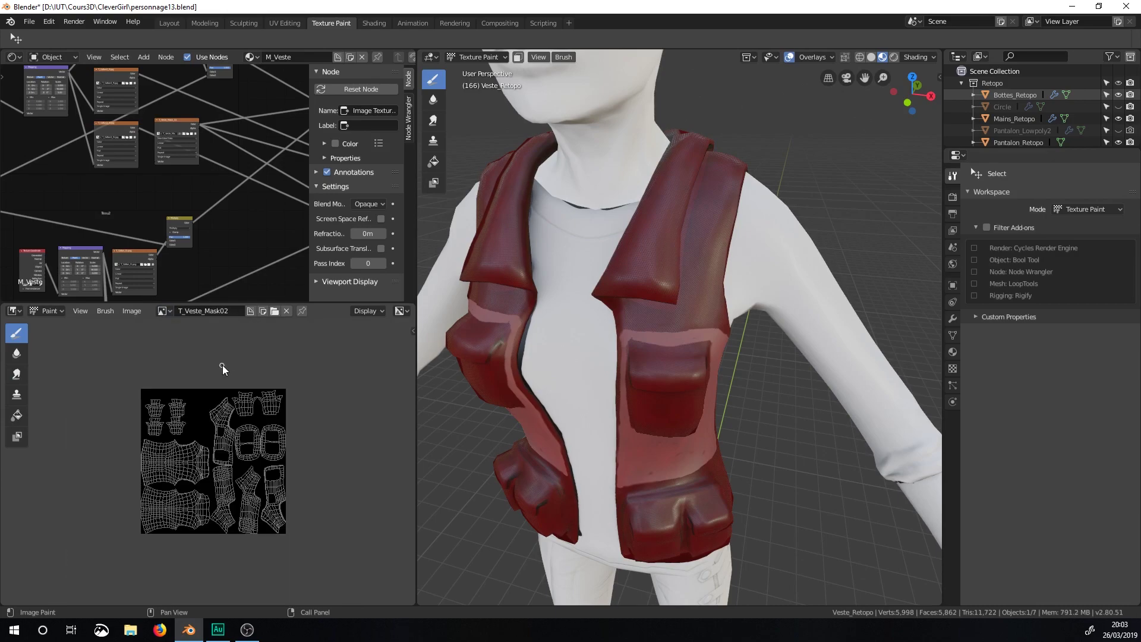
Step: Put the vest in Texture Paint mode and choose T_Veste_Mask02 as the single image to paint
left_click(1082, 209)
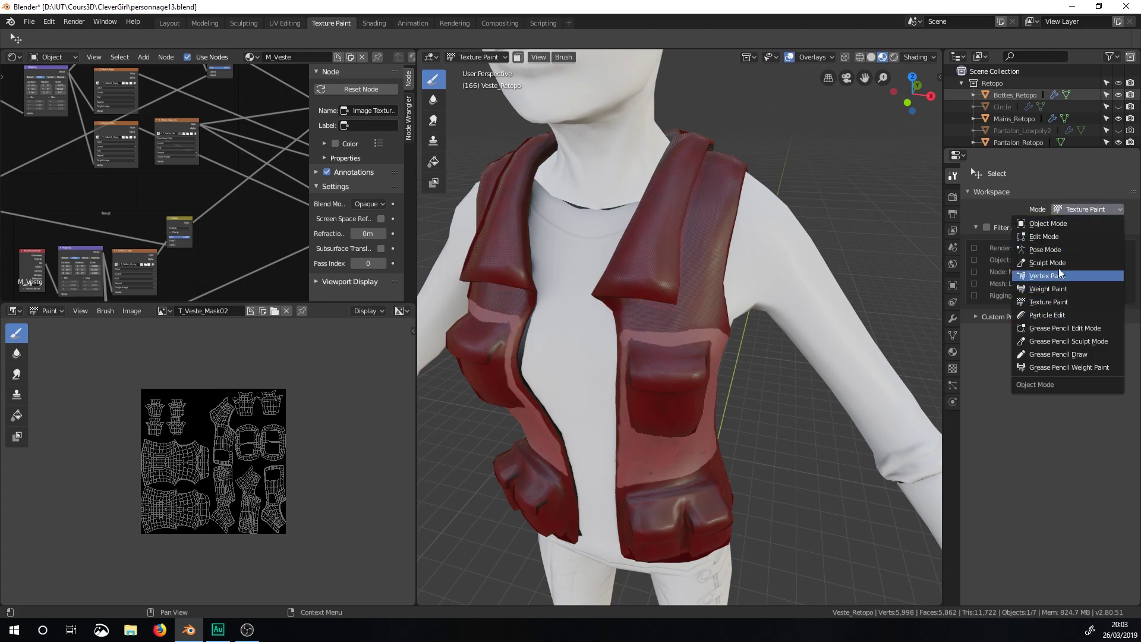
left_click(1048, 302)
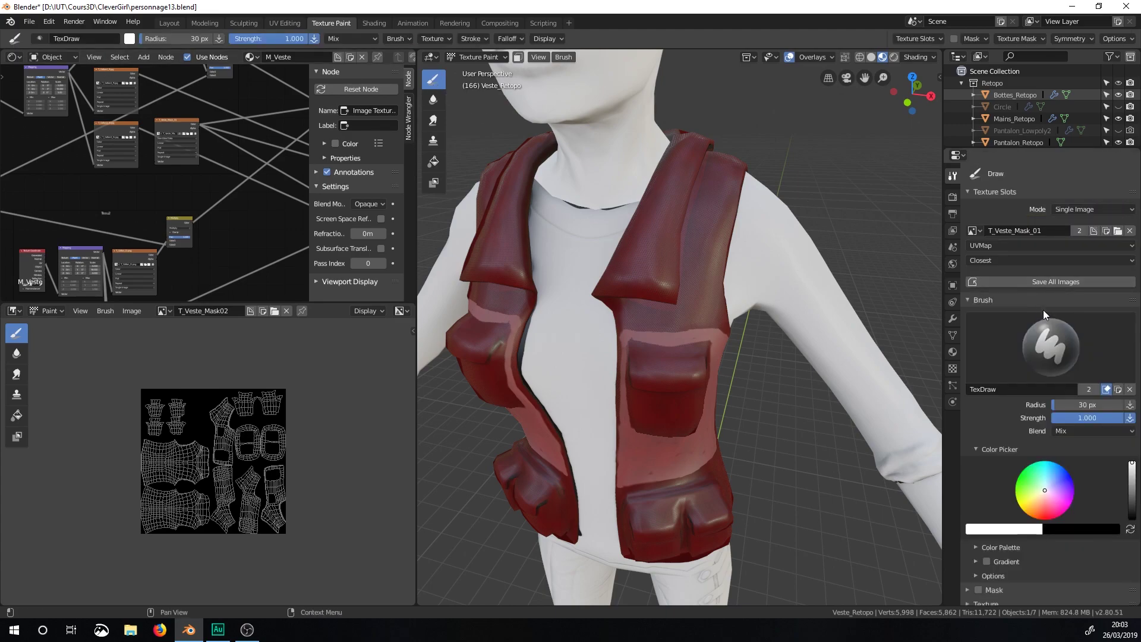
left_click(981, 231)
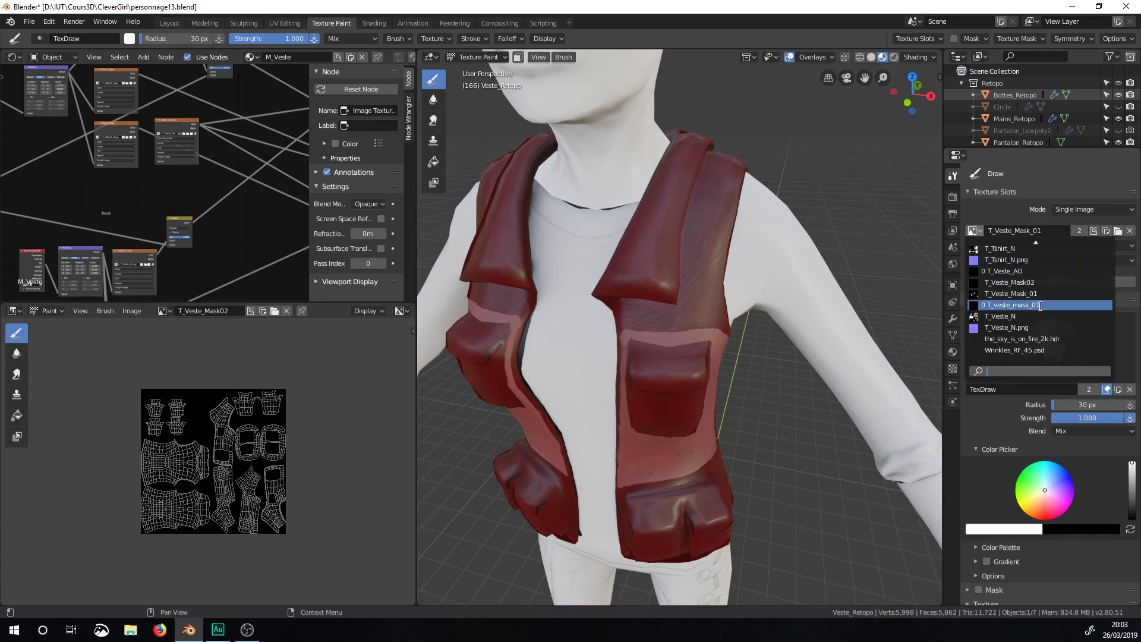
left_click(1037, 283)
Step: Paint a short white stroke on the vest with the 30 px brush and save the mask image
scroll(807, 398, "up", 5)
mouse_move(807, 397)
middle_mouse_down()
mouse_move(1011, 316)
mouse_move(724, 464)
middle_mouse_up()
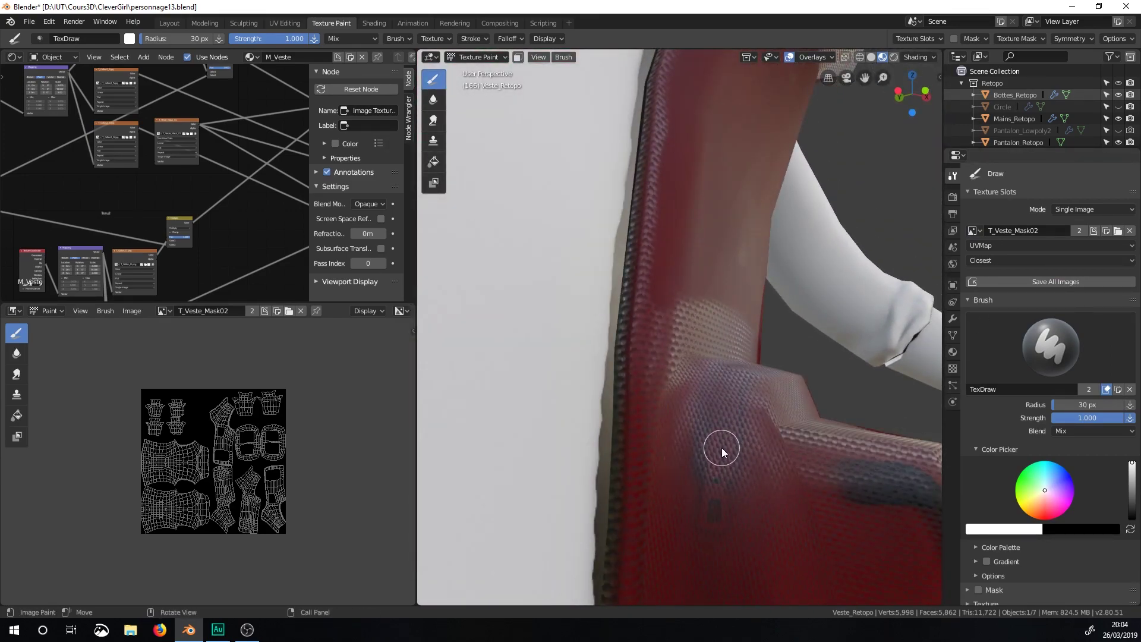
mouse_move(721, 457)
left_mouse_down()
mouse_move(717, 418)
mouse_move(718, 449)
left_mouse_up()
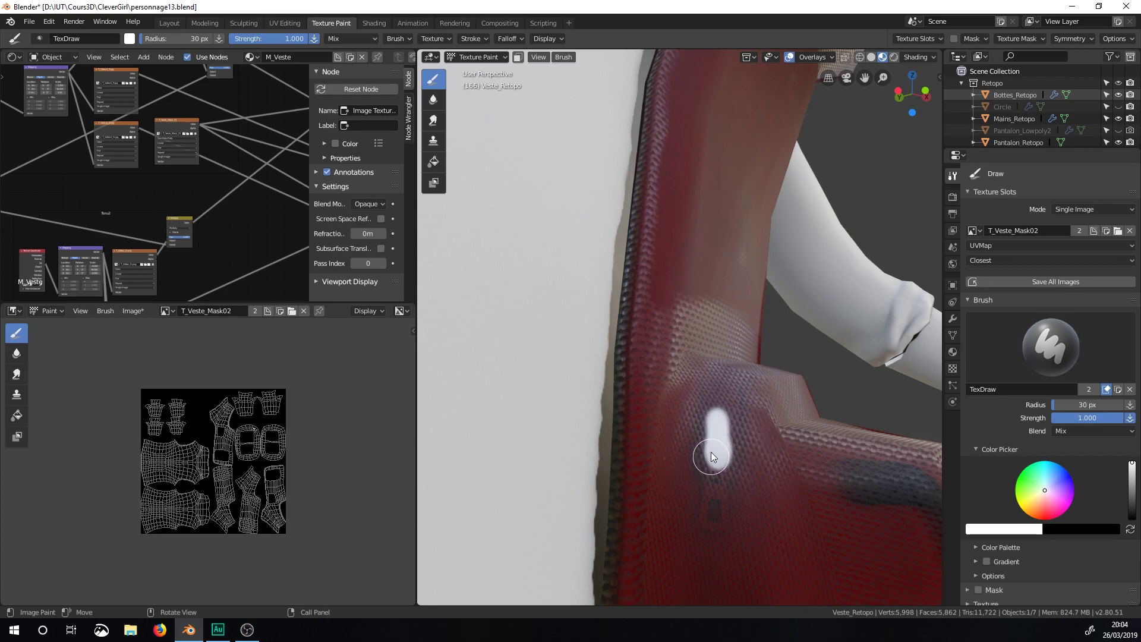
left_click(132, 311)
left_click(158, 421)
Step: Check the paint mask options and the Texture Paint opacity in the viewport overlay settings
scroll(225, 200, "down", 1)
middle_click_drag(226, 200, 166, 248, "ctrl")
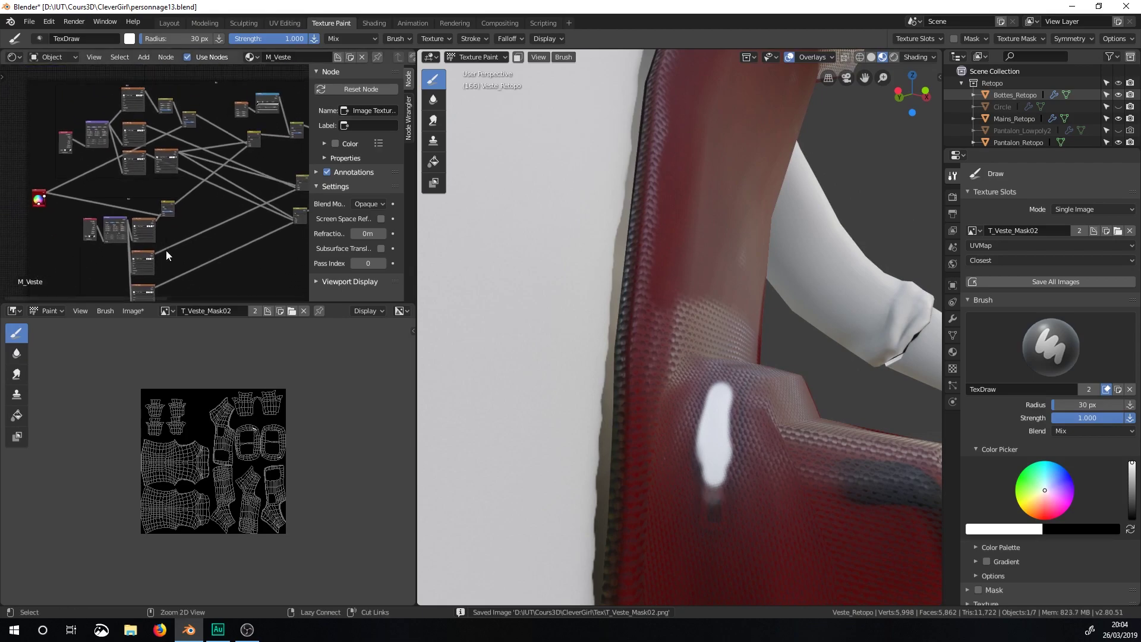
middle_click_drag(255, 201, 145, 154)
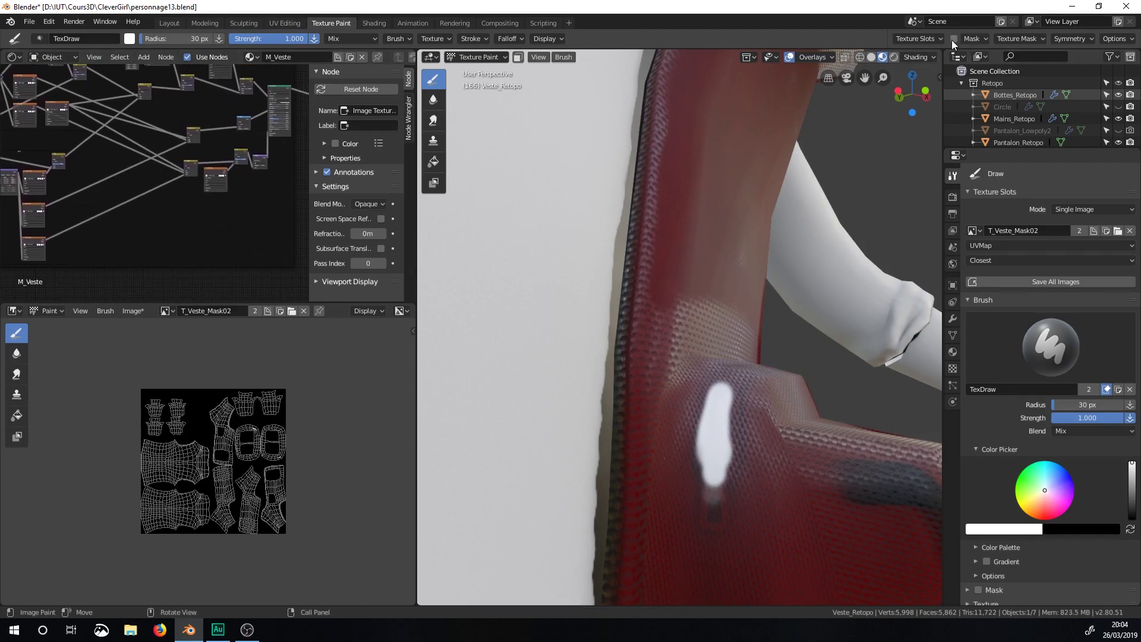
left_click(926, 38)
mouse_move(981, 37)
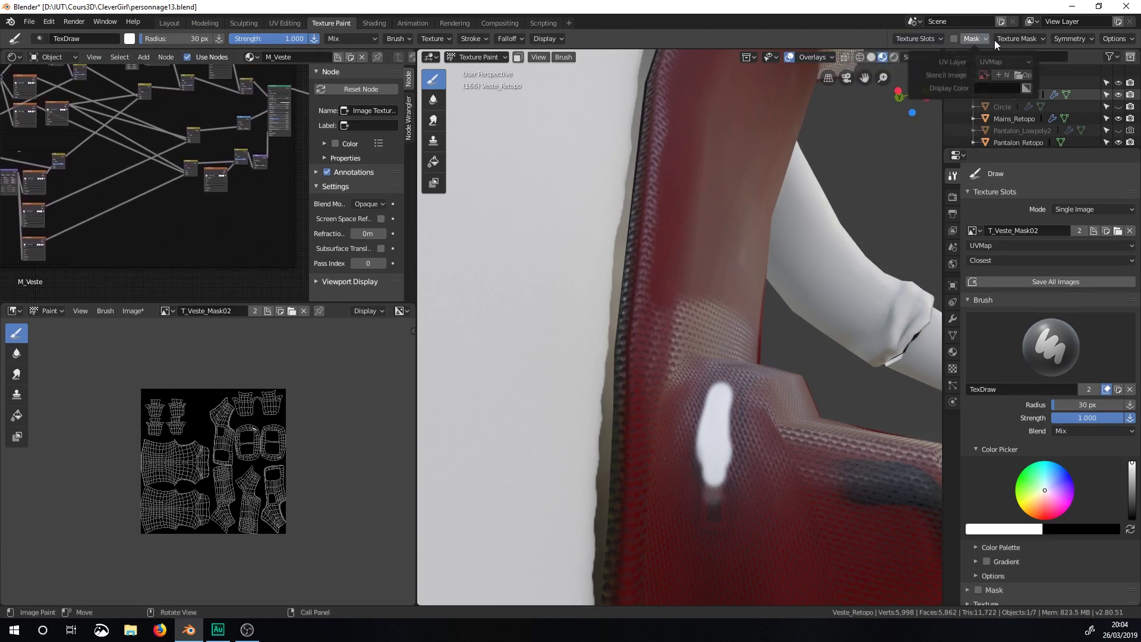
left_click(811, 56)
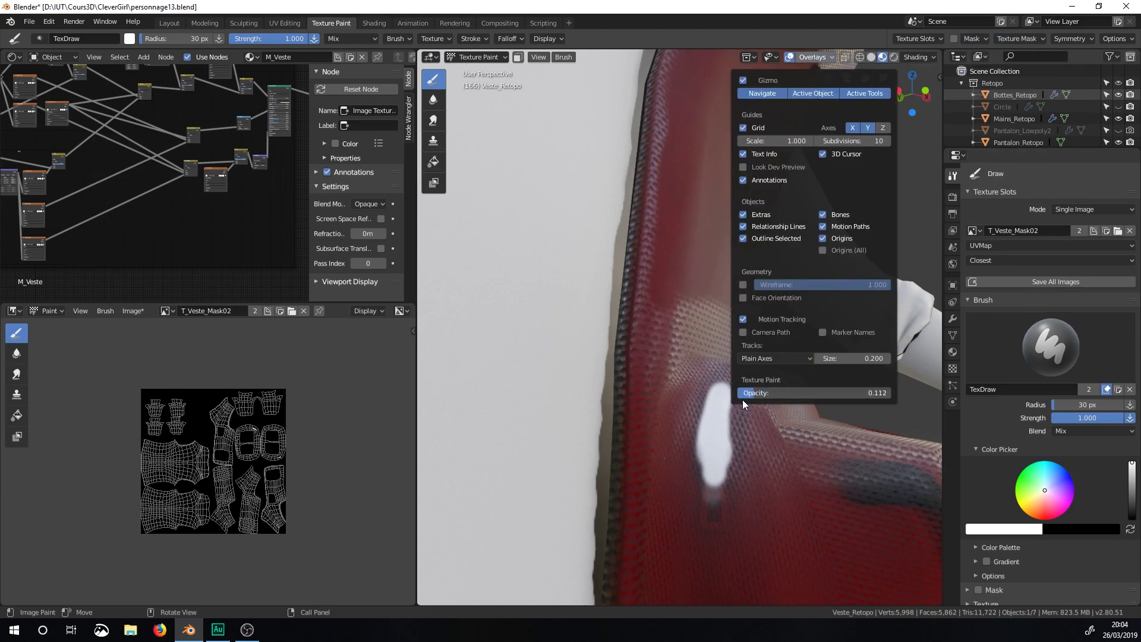
Step: Set the T_Veste_Mask02 image texture's color space to Non-Color Data and check the painted stroke on the vest
middle_click_drag(658, 458, 684, 443)
scroll(131, 181, "up", 3)
middle_click_drag(131, 182, 197, 155, "ctrl")
left_click(152, 180)
left_click(144, 198)
middle_click_drag(693, 440, 700, 433)
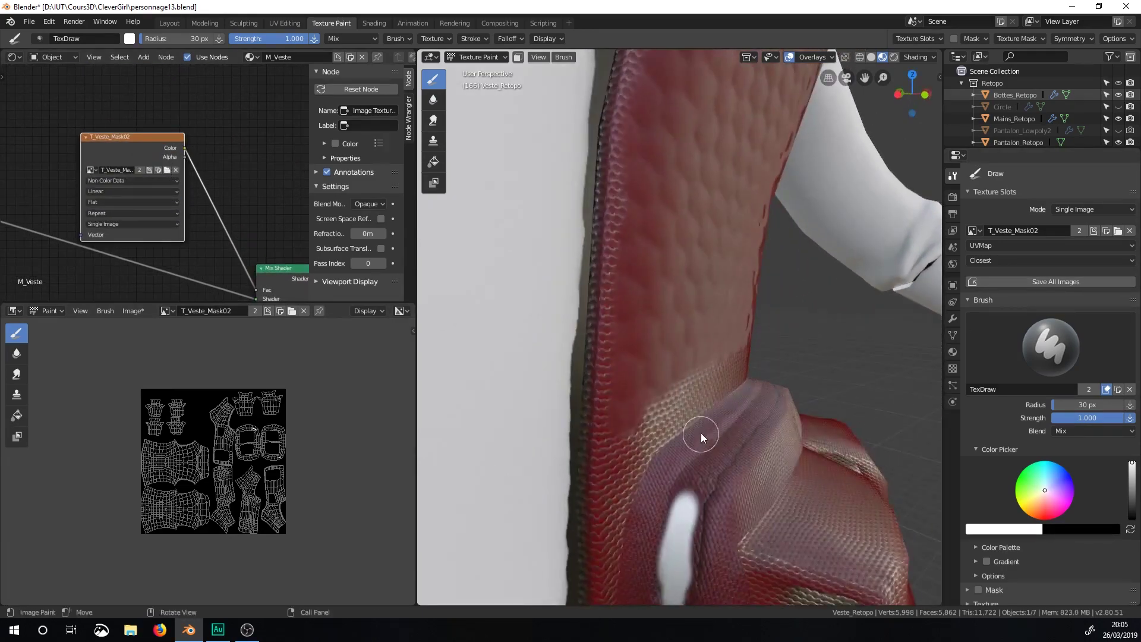
Step: Extend the white mask stroke along the top edge of the vest pocket and save the project
scroll(240, 247, "down", 2)
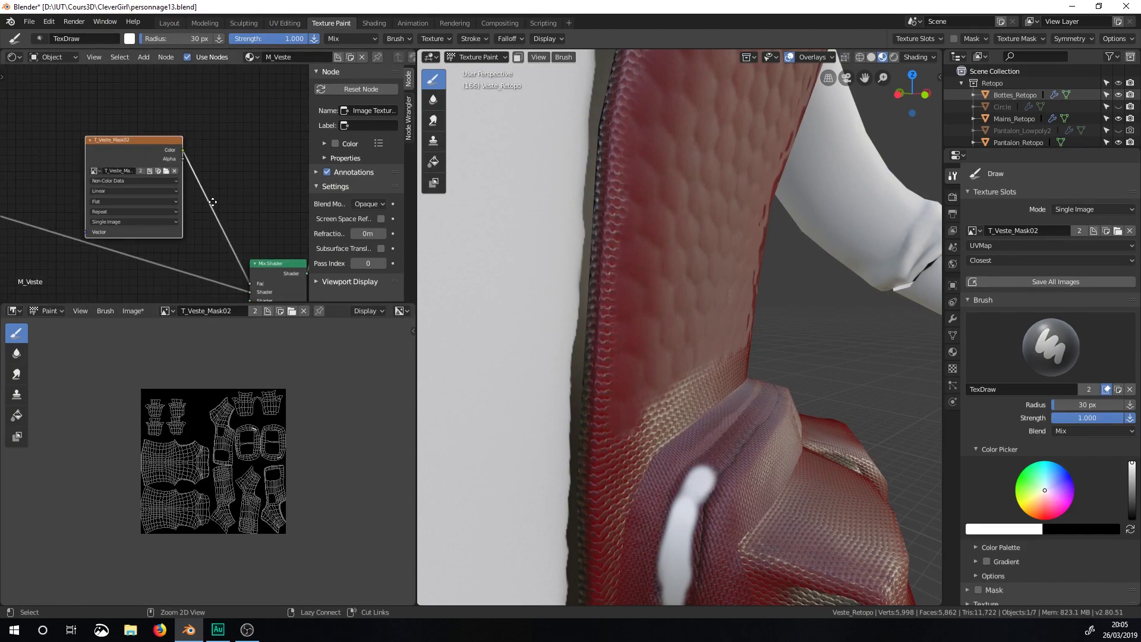
middle_click_drag(242, 238, 247, 122)
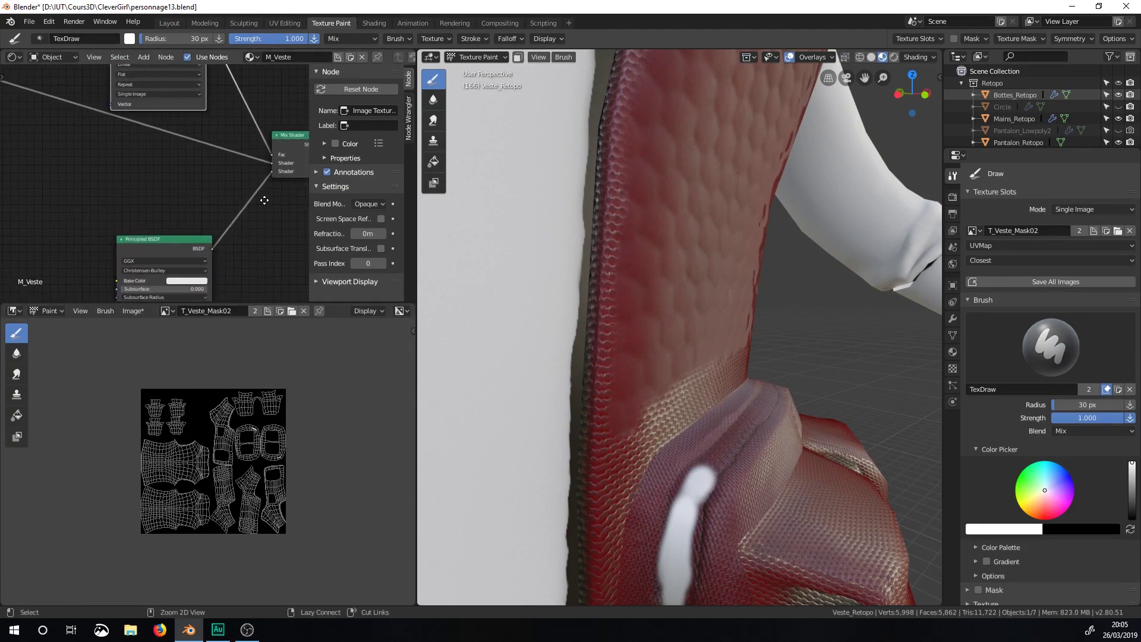
scroll(251, 215, "up", 2)
middle_click_drag(253, 202, 185, 150)
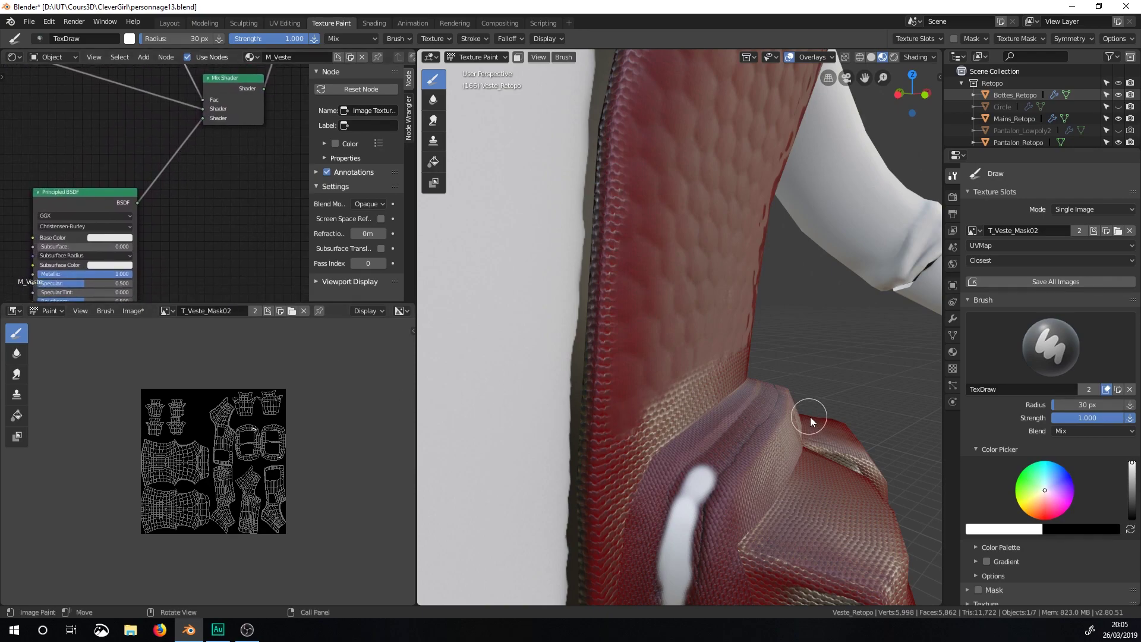
left_click_drag(704, 467, 719, 457)
middle_click_drag(744, 433, 684, 452)
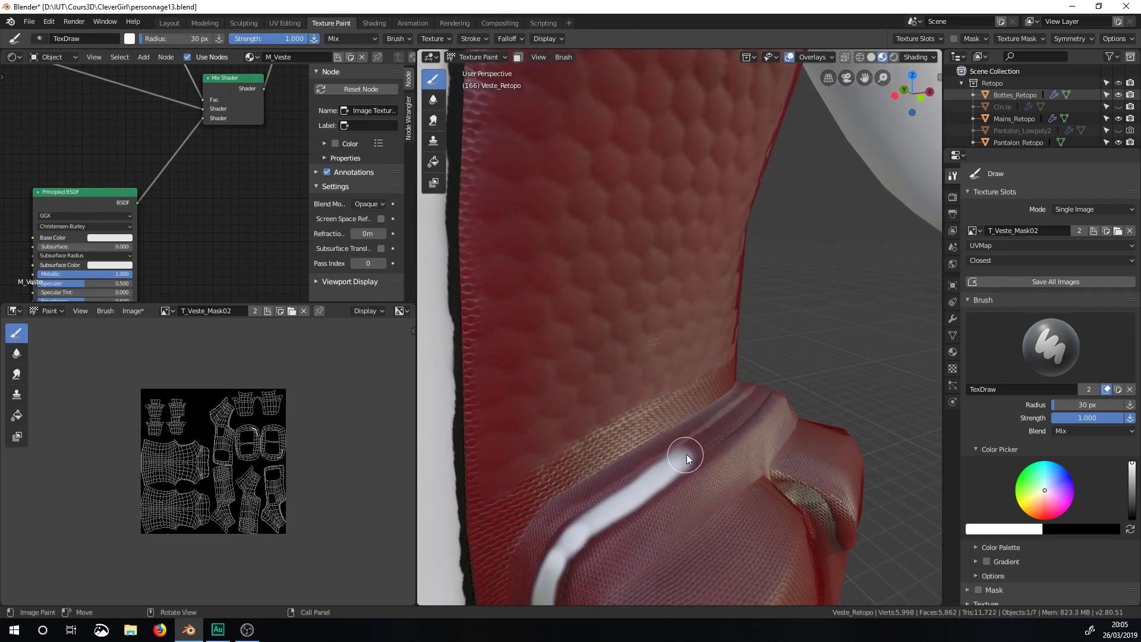
key("ctrl+s")
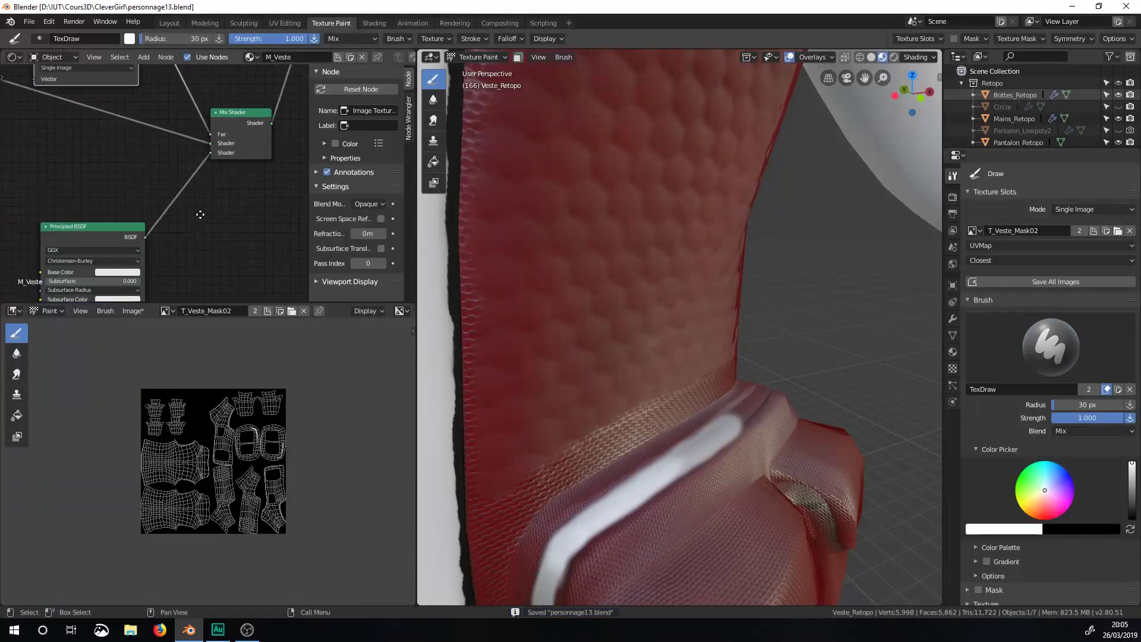
Step: Reload the saved project and move the Material Output node down beside the Mix Shader
key("alt+o")
key("Return")
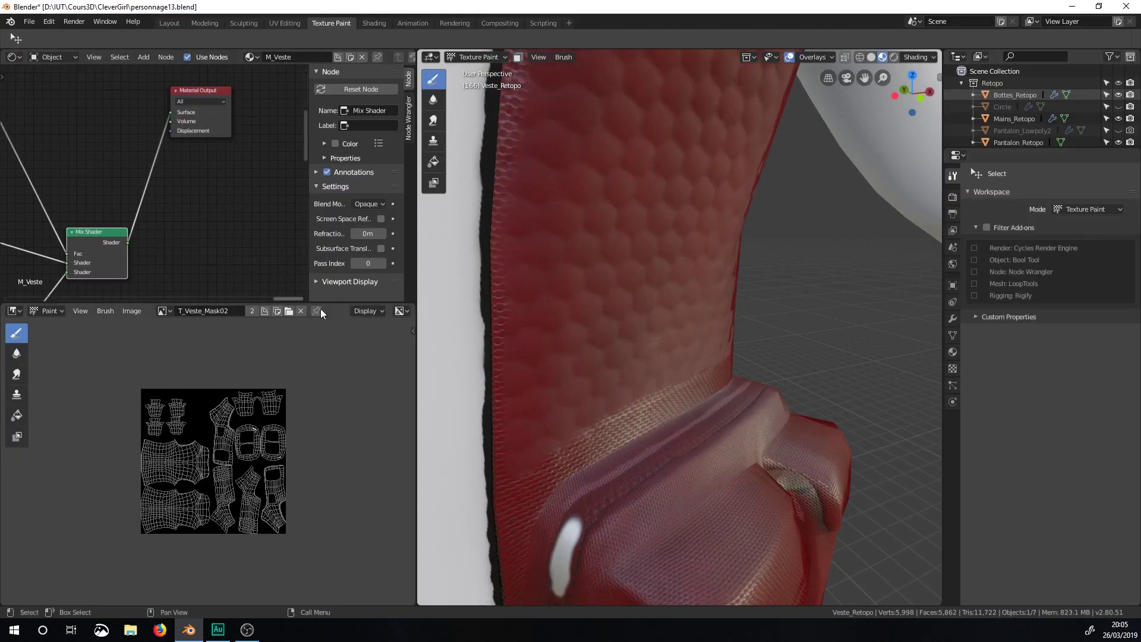
middle_click_drag(659, 485, 658, 491)
left_click_drag(219, 122, 245, 219)
middle_click_drag(102, 172, 262, 207)
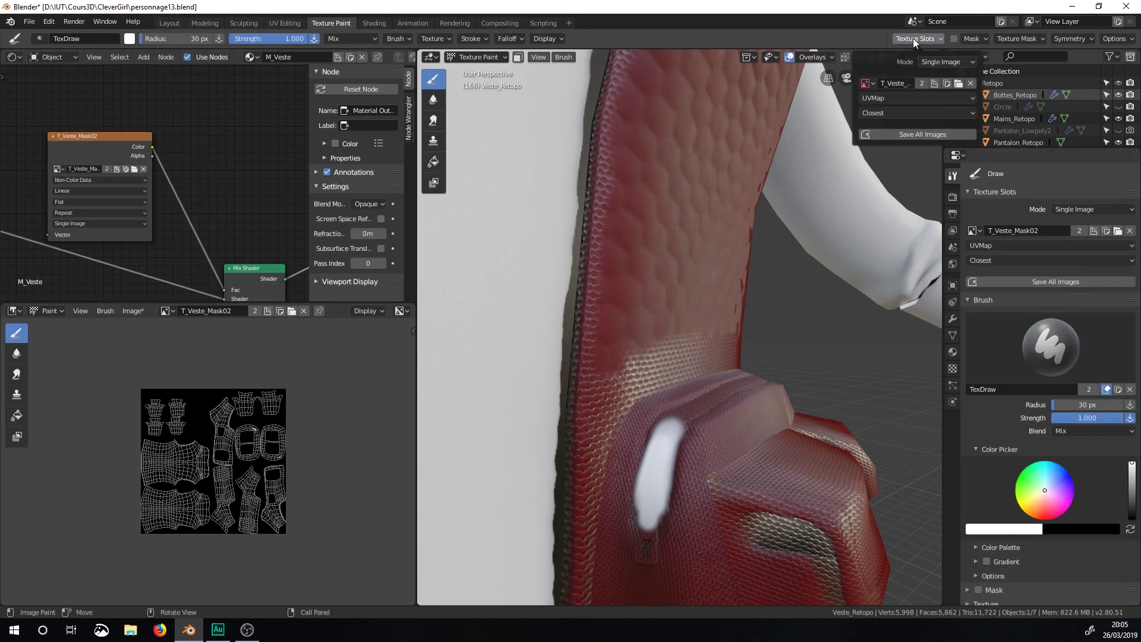
Step: Paint a white stroke on T_Veste_Mask02 along the zipper at the top of the vest's lower pocket
left_click(812, 57)
left_click_drag(799, 394, 727, 397)
mouse_move(683, 432)
middle_mouse_down()
mouse_move(672, 471)
mouse_move(716, 451)
mouse_move(614, 444)
mouse_move(604, 373)
mouse_move(672, 422)
middle_mouse_up()
middle_click_drag(568, 325, 505, 458)
scroll(131, 259, "up", 5)
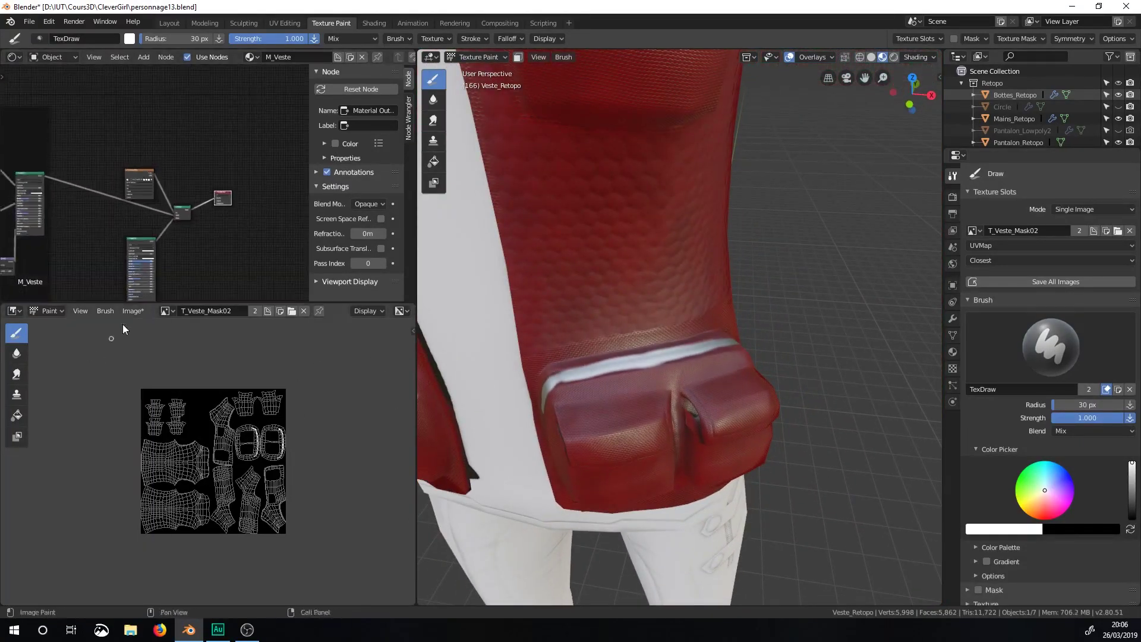
Step: Set the metallic Principled BSDF's Roughness to 0 and check the reflections on the painted pocket stroke
left_click_drag(132, 259, 67, 259)
middle_click_drag(624, 393, 778, 321)
scroll(120, 244, "down", 6)
Step: Try connecting the Add node's Color output directly to the metallic Principled BSDF's Normal input and inspect the pocket
mouse_move(179, 179)
middle_mouse_down()
mouse_move(266, 99)
mouse_move(133, 234)
mouse_move(170, 179)
mouse_move(236, 142)
mouse_move(197, 210)
mouse_move(204, 197)
mouse_move(162, 181)
middle_mouse_up()
middle_click_drag(225, 164, 159, 133)
middle_click_drag(131, 181, 236, 195)
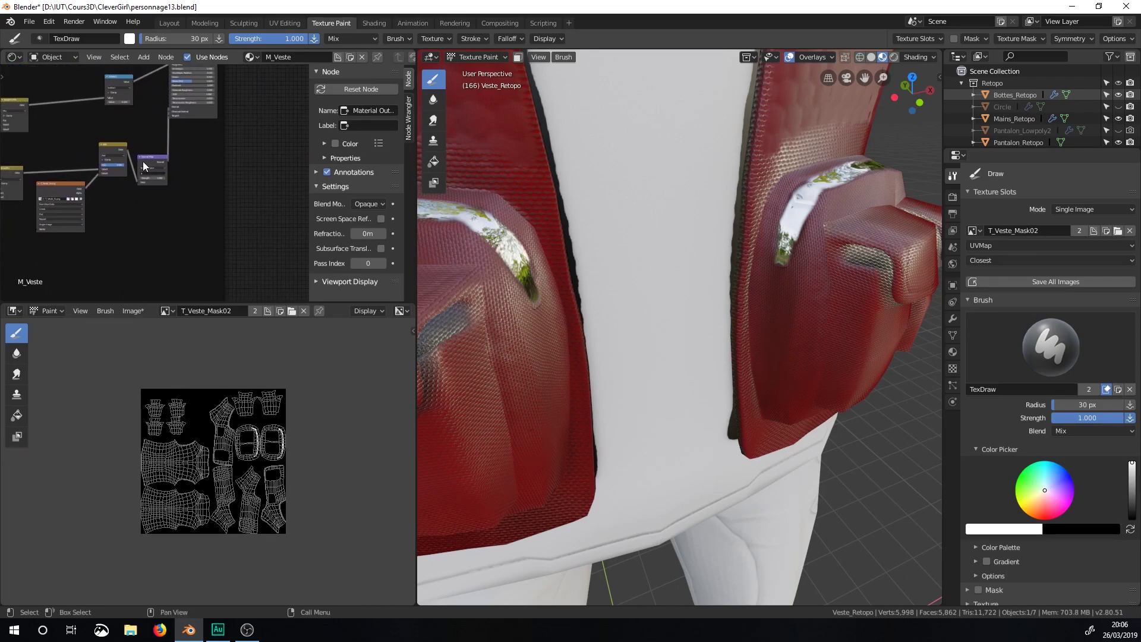
middle_click_drag(159, 183, 44, 230)
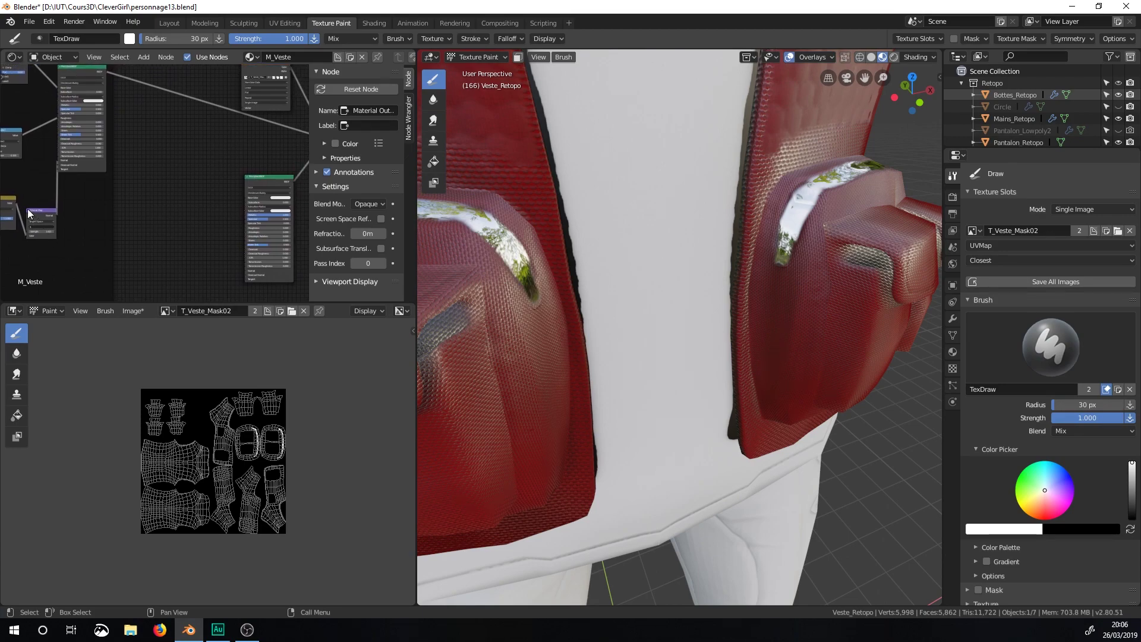
left_click_drag(15, 203, 19, 208)
left_click_drag(113, 221, 244, 270)
scroll(849, 298, "up", 2)
middle_click_drag(921, 273, 683, 323)
scroll(148, 192, "up", 4)
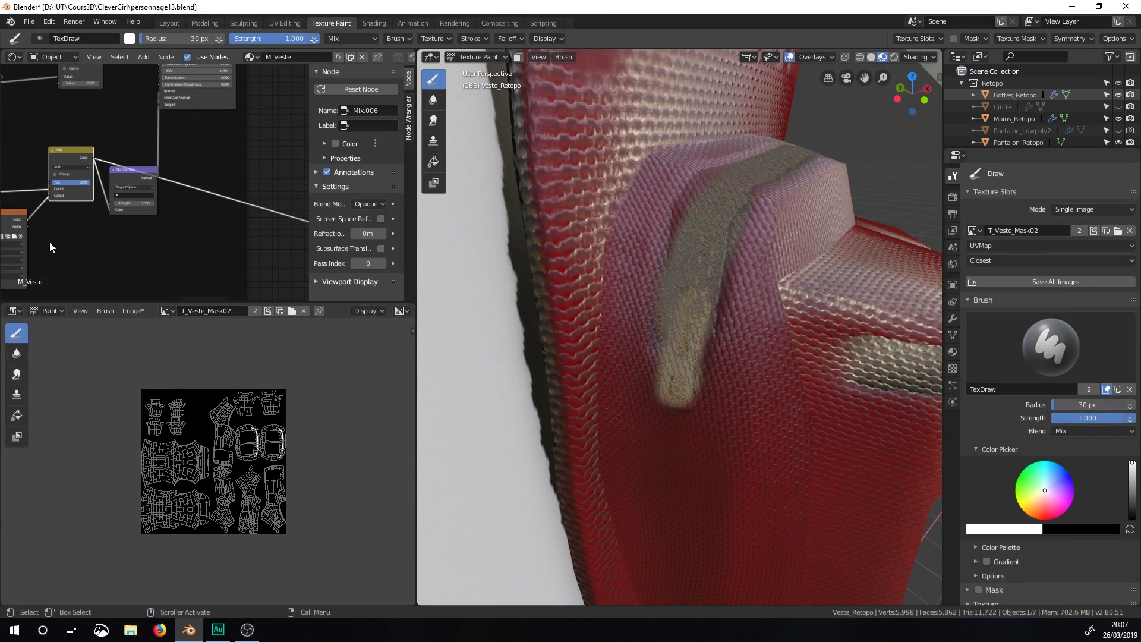
Step: Switch to the Shading workspace and enlarge the node editor around the M_Veste node tree
middle_click_drag(170, 243, 36, 153)
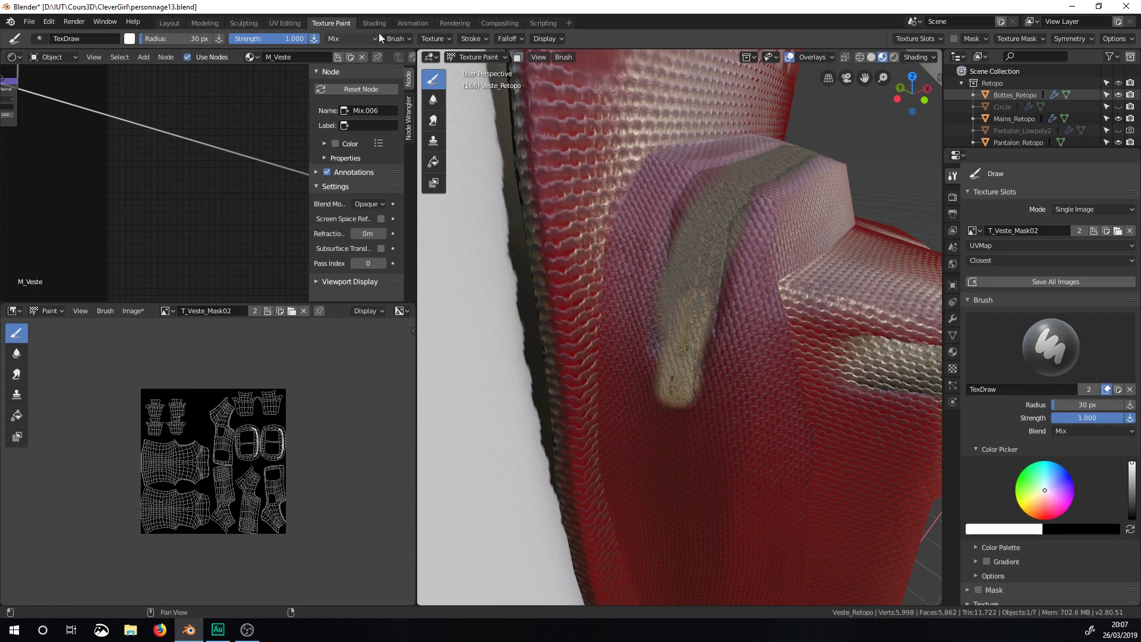
key("ctrl+Page_Down")
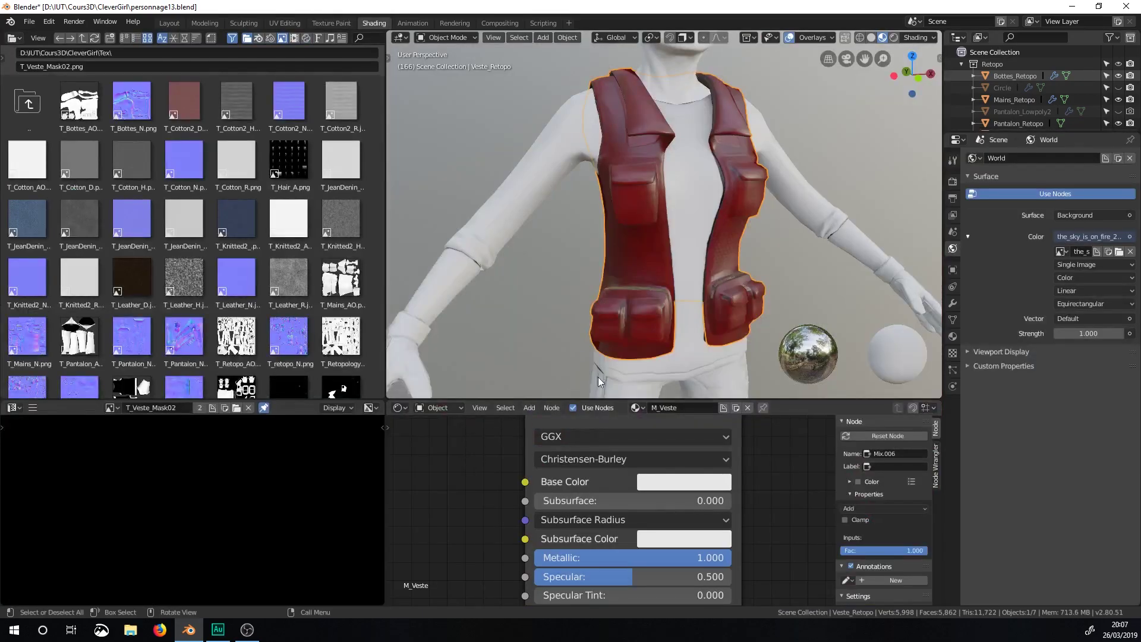
scroll(595, 493, "down", 5)
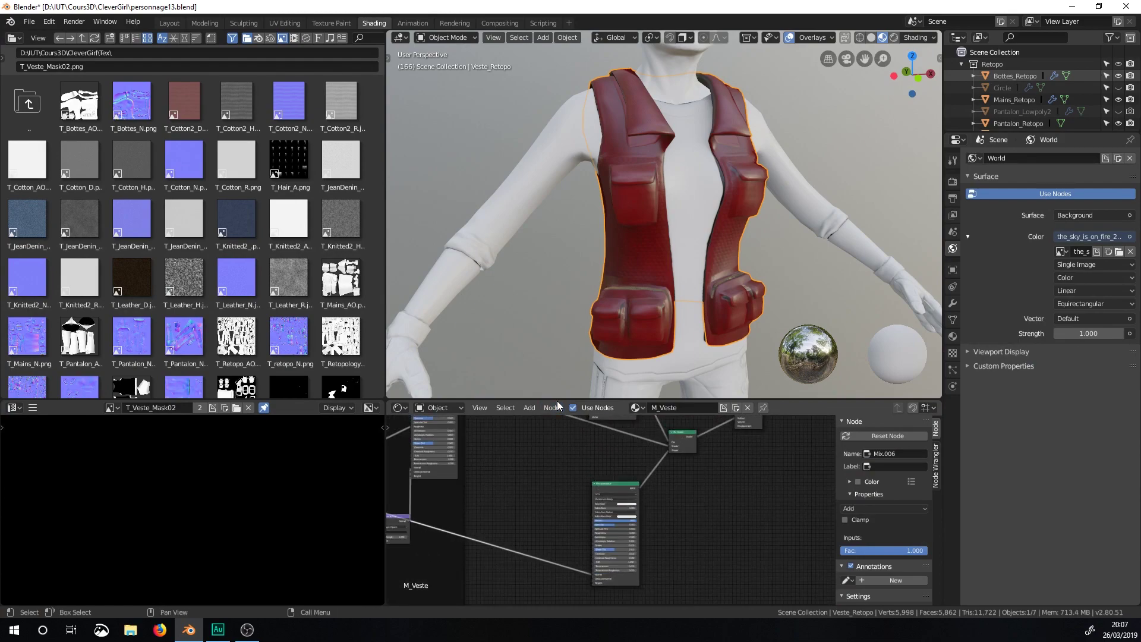
left_click_drag(558, 402, 561, 201)
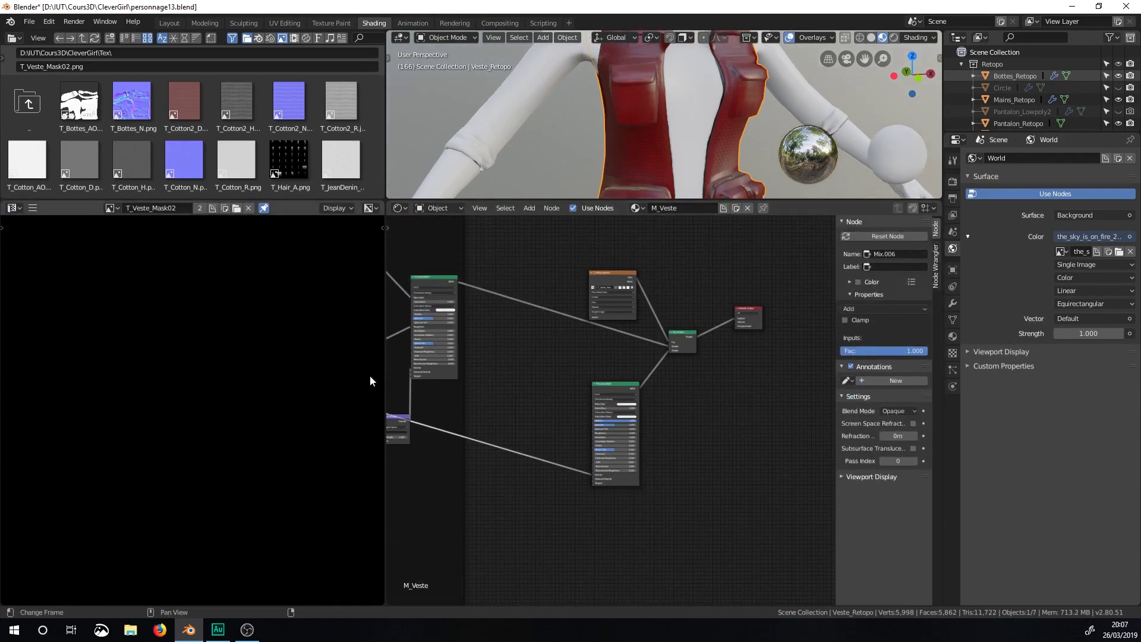
left_click_drag(384, 378, 218, 395)
middle_click_drag(496, 433, 588, 383, "ctrl")
middle_click_drag(571, 404, 902, 319)
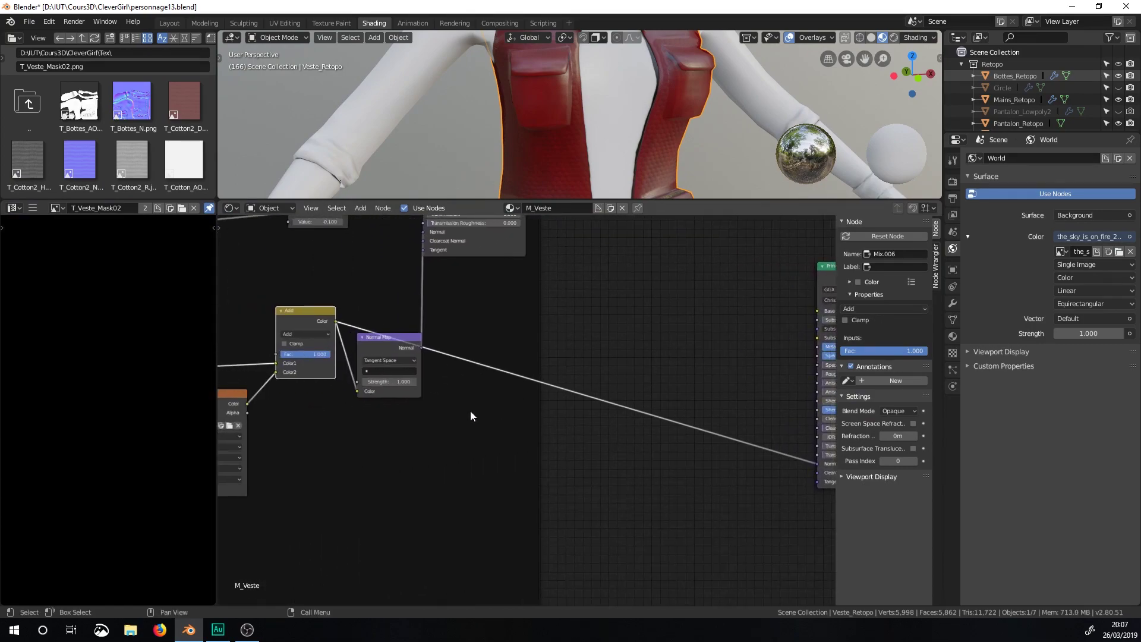
Step: Duplicate the Normal Map node, place it before the metallic Principled BSDF, and connect it to that shader's Normal input
left_click(389, 351)
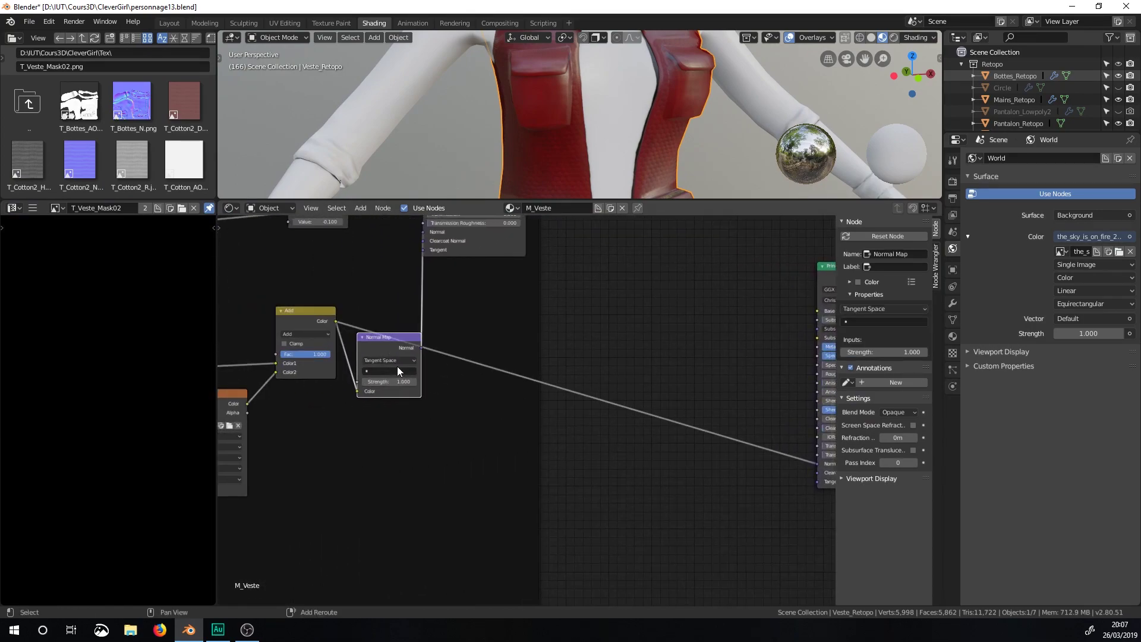
key("shift+d")
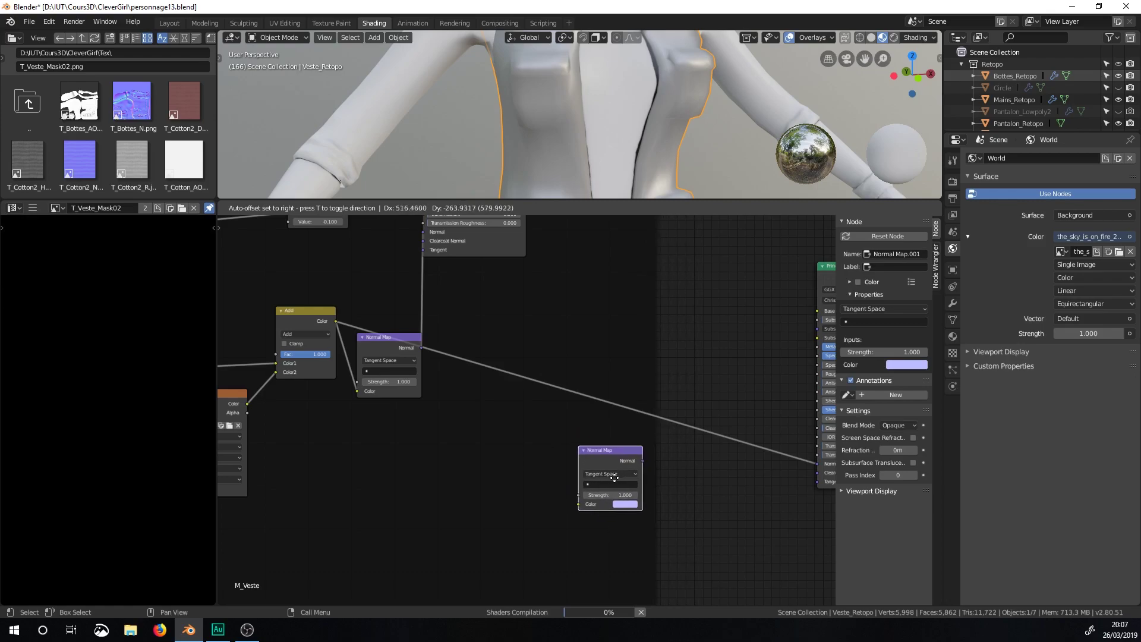
left_click(557, 446)
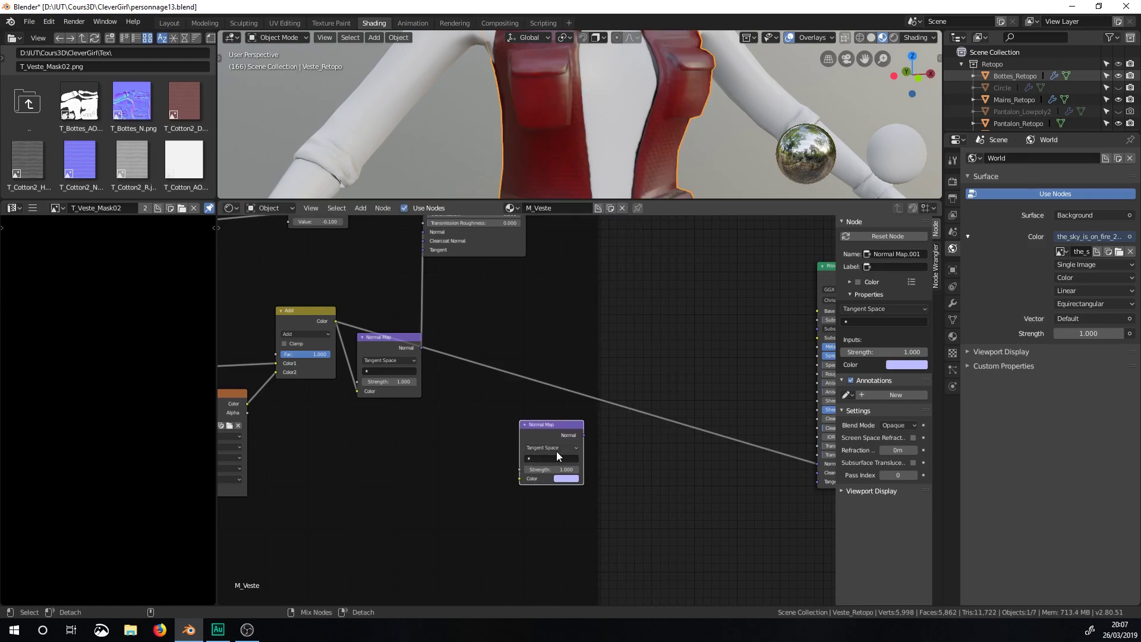
left_click_drag(555, 432, 716, 479)
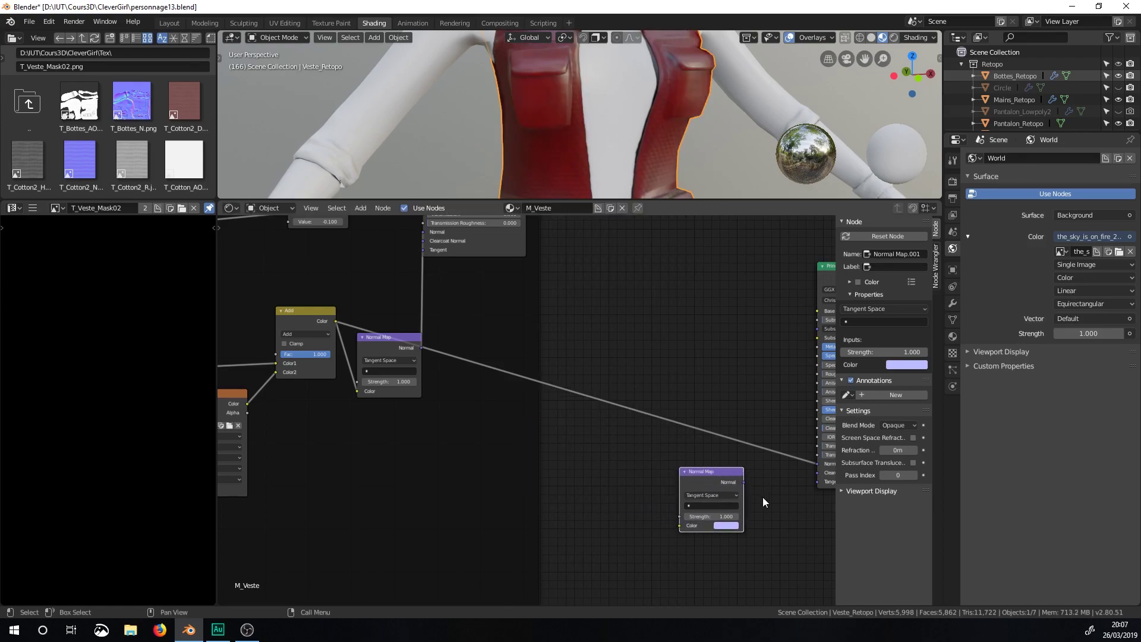
left_click_drag(814, 465, 815, 466)
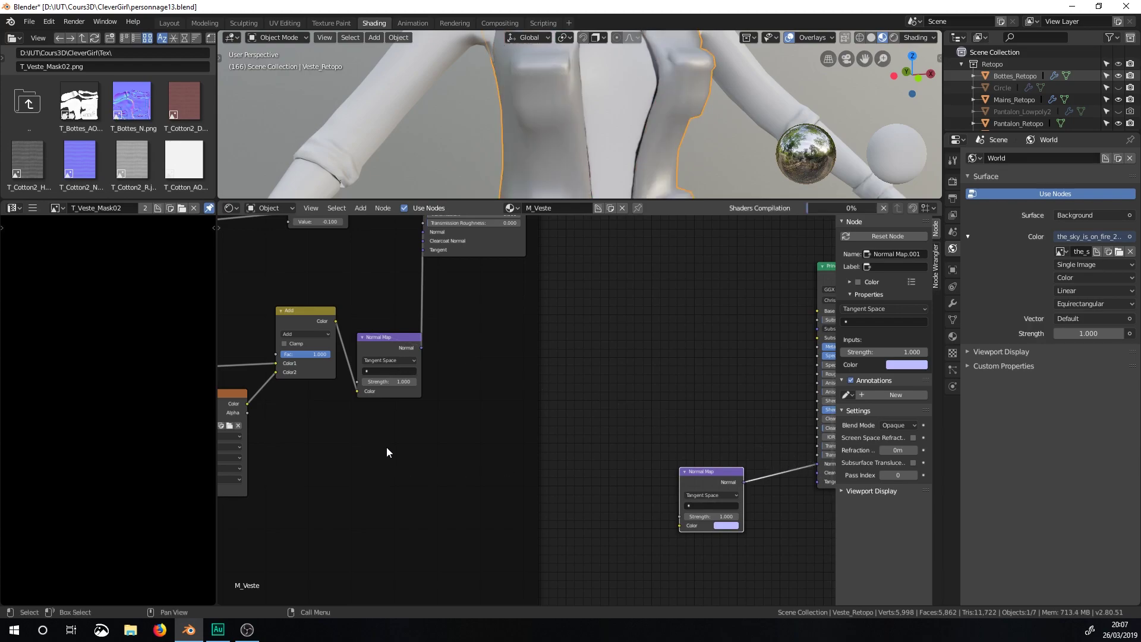
Step: Connect the T_Veste_N.png color output to the duplicated Normal Map's Color input and inspect the pocket zipper
middle_click_drag(385, 446, 529, 433)
left_click_drag(359, 390, 780, 515)
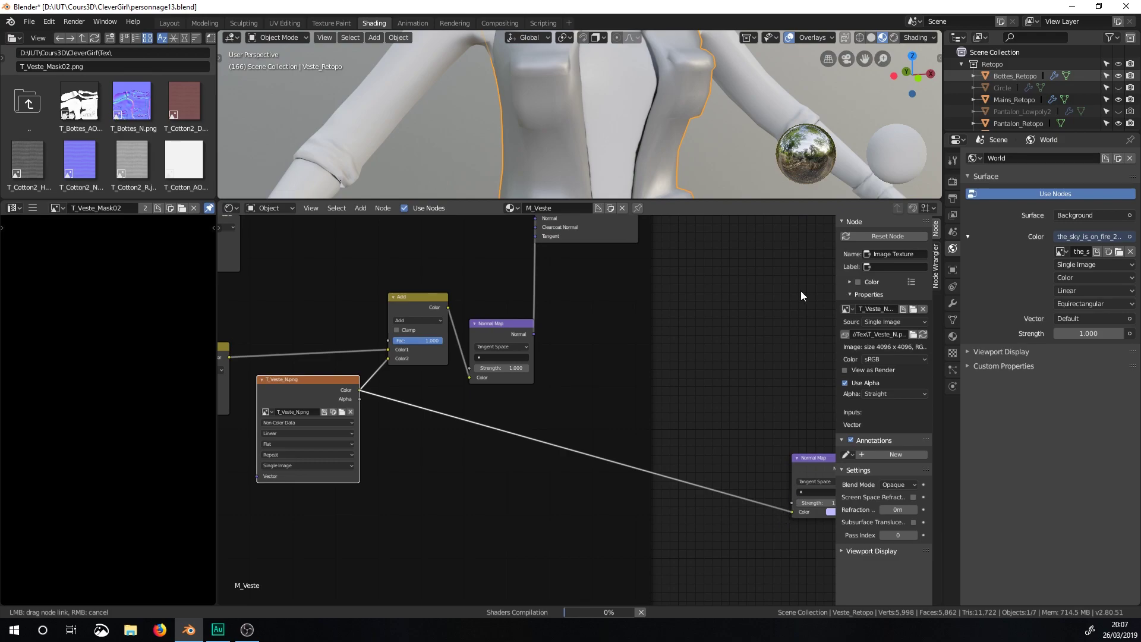
middle_click_drag(726, 145, 650, 80, "shift")
middle_click_drag(719, 253, 685, 294)
scroll(591, 135, "up", 3)
middle_click_drag(590, 144, 642, 156, "shift")
scroll(539, 76, "up", 5)
scroll(540, 77, "down", 3)
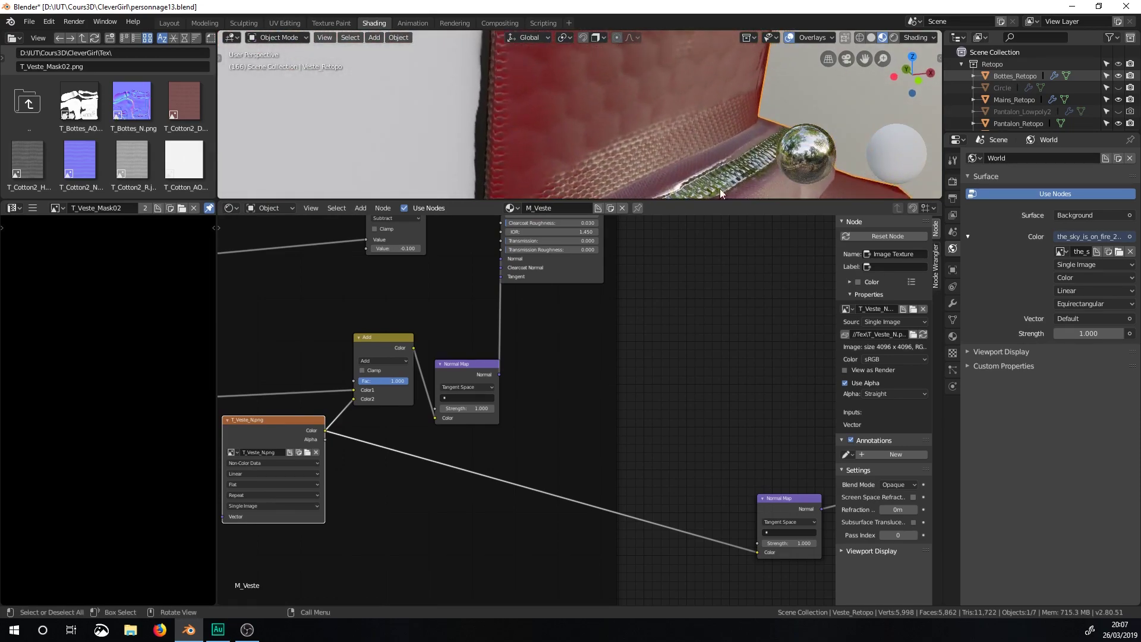
Step: Connect the color output of the T_Veste image texture feeding the last Multiply node to the metallic shader's Base Color
scroll(695, 324, "down", 7)
middle_click_drag(711, 316, 571, 285, "ctrl")
left_click_drag(519, 255, 808, 465)
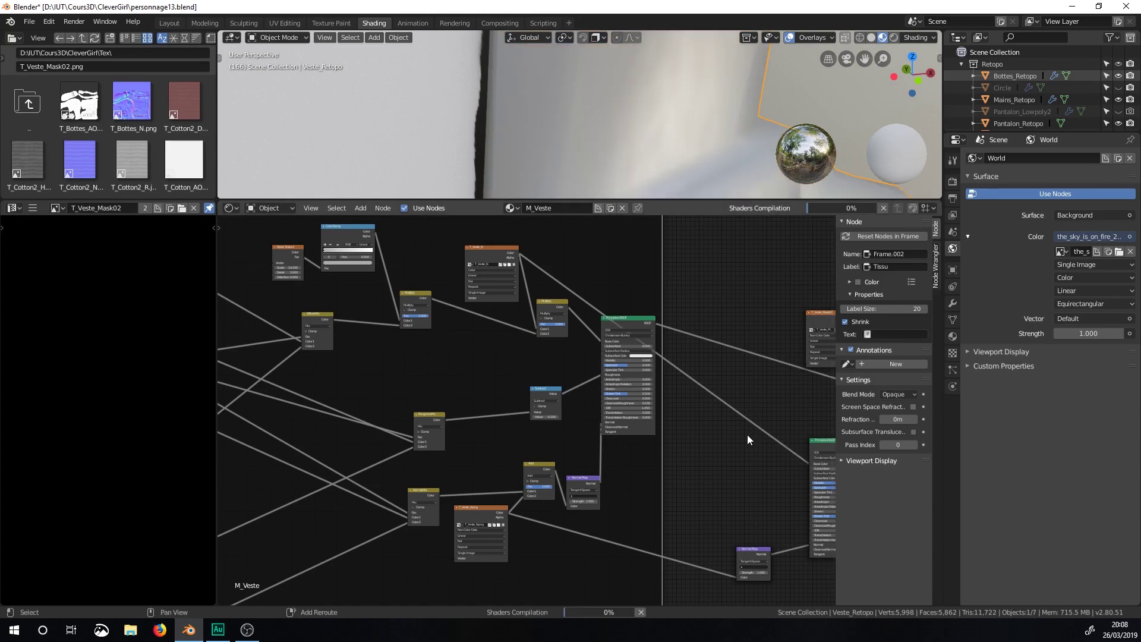
Step: Insert a MixRGB node on the metallic shader's Base Color link, set to Multiply with a factor of 1.000
key("shift+a")
mouse_move(739, 412)
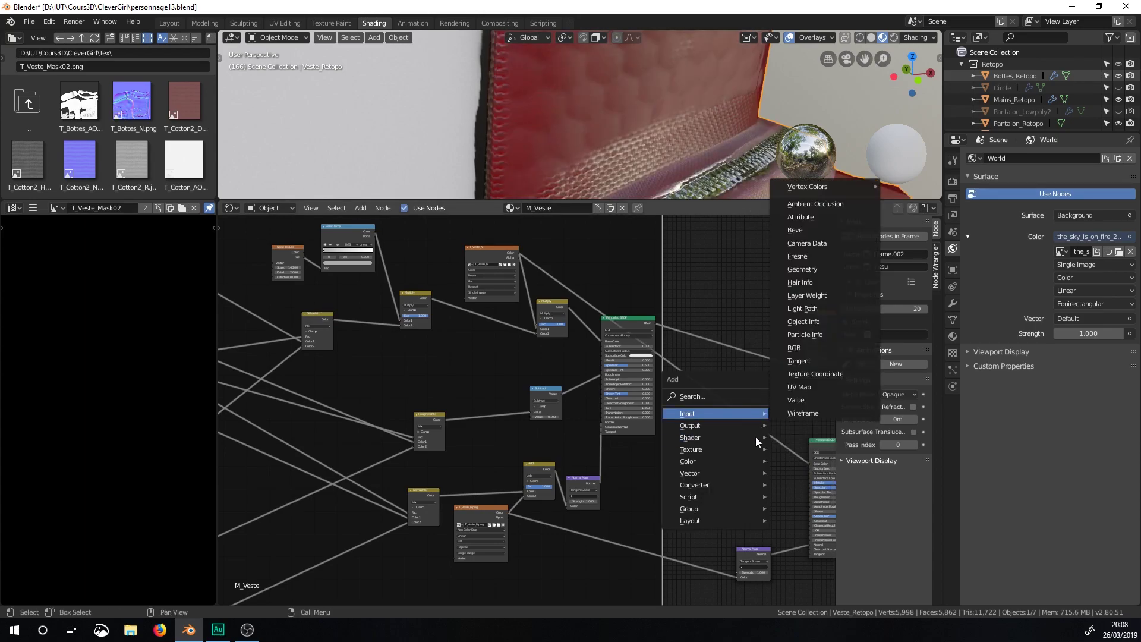
mouse_move(722, 451)
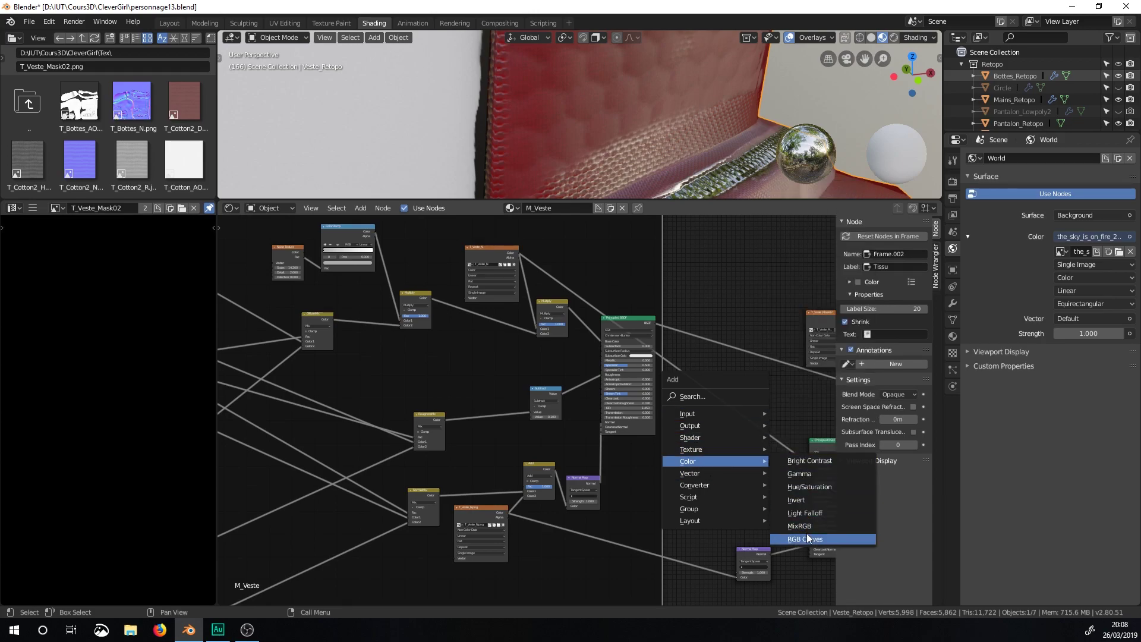
left_click(799, 525)
left_click(760, 411)
mouse_move(740, 427)
left_mouse_down()
mouse_move(766, 432)
mouse_move(758, 415)
left_mouse_up()
left_click(762, 433)
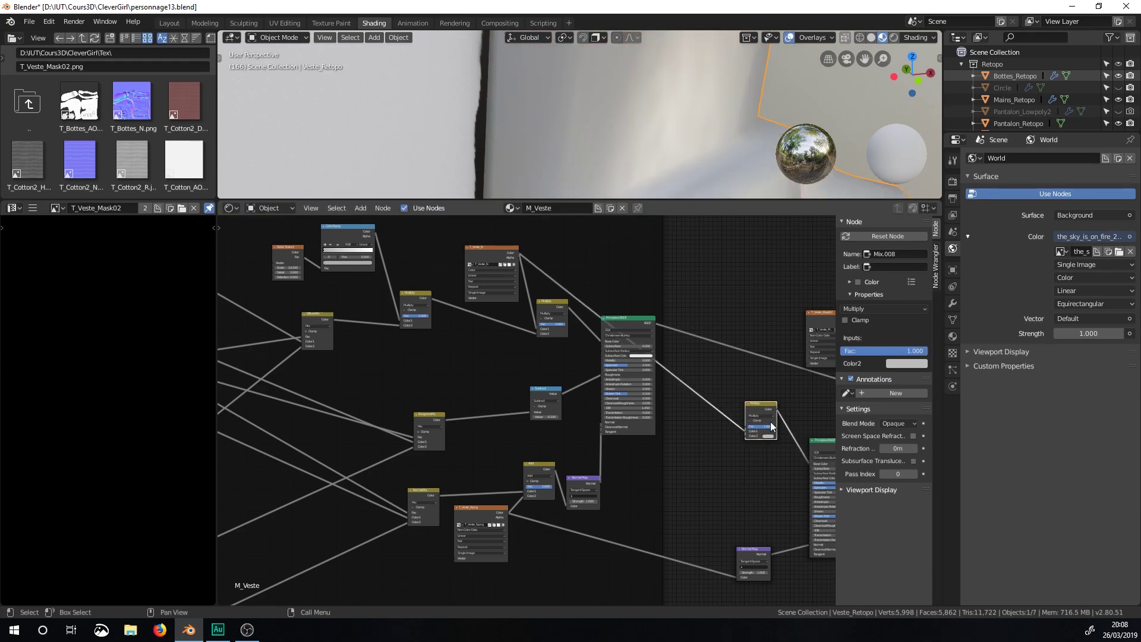
Step: Return to the Texture Paint workspace, slightly raise the metallic Principled BSDF's Roughness, and check the zipper's reflections
left_click(330, 22)
mouse_move(739, 213)
middle_mouse_down()
mouse_move(704, 289)
mouse_move(655, 330)
mouse_move(580, 326)
mouse_move(713, 287)
mouse_move(687, 268)
mouse_move(700, 254)
mouse_move(661, 287)
middle_mouse_up()
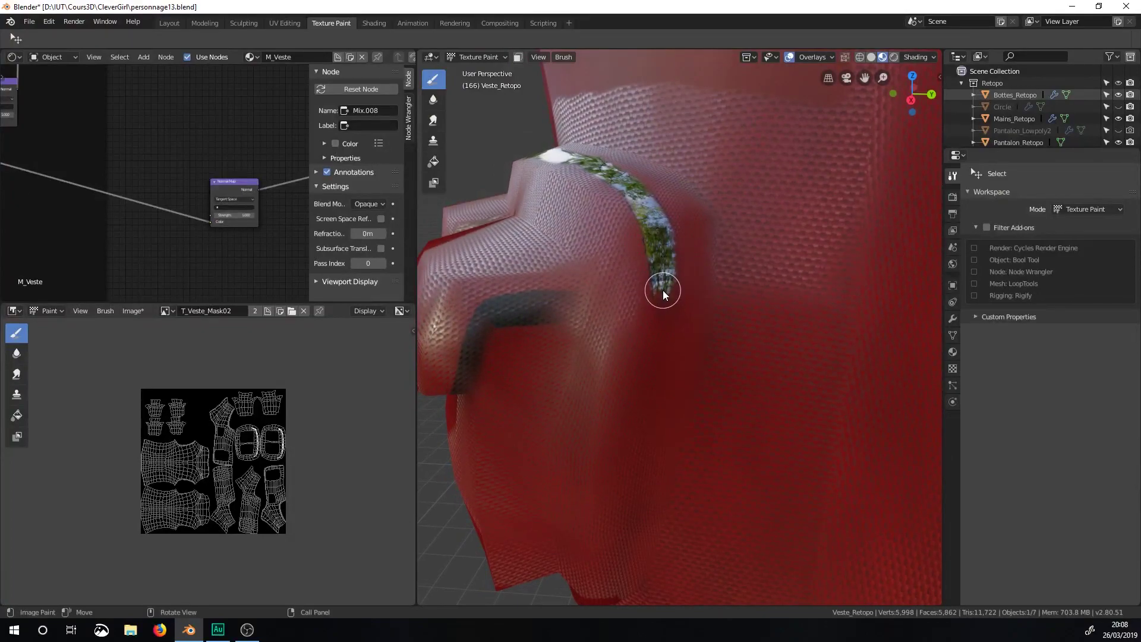
middle_click_drag(238, 198, 57, 180)
scroll(169, 132, "up", 2, "shift")
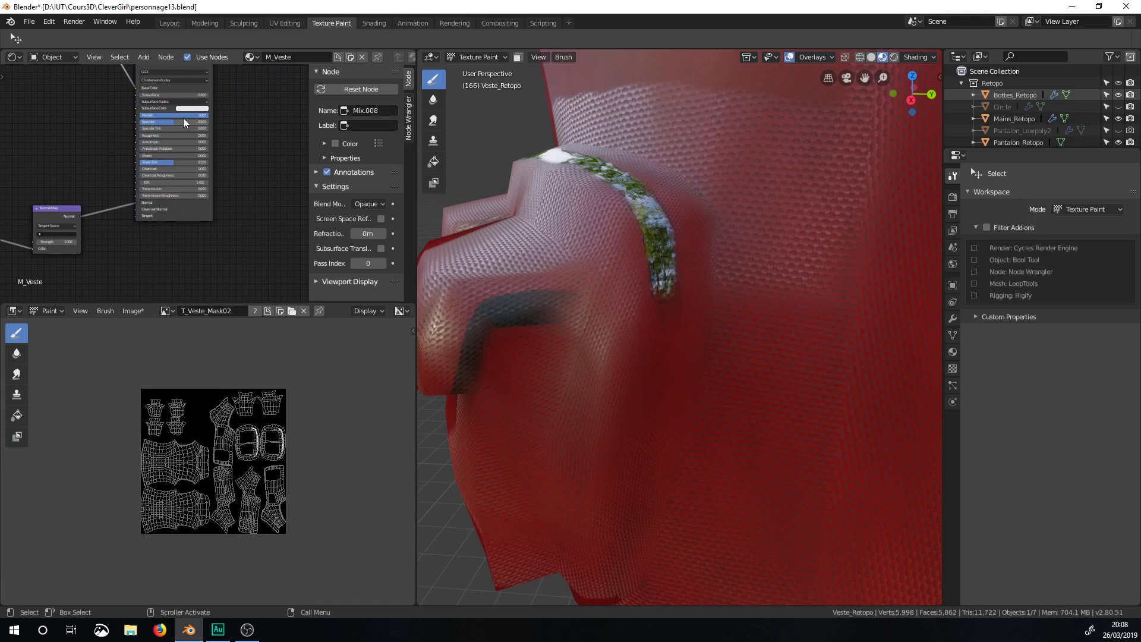
left_click_drag(148, 135, 158, 136)
mouse_move(649, 254)
middle_mouse_down()
mouse_move(685, 299)
mouse_move(886, 309)
mouse_move(704, 377)
mouse_move(668, 370)
middle_mouse_up()
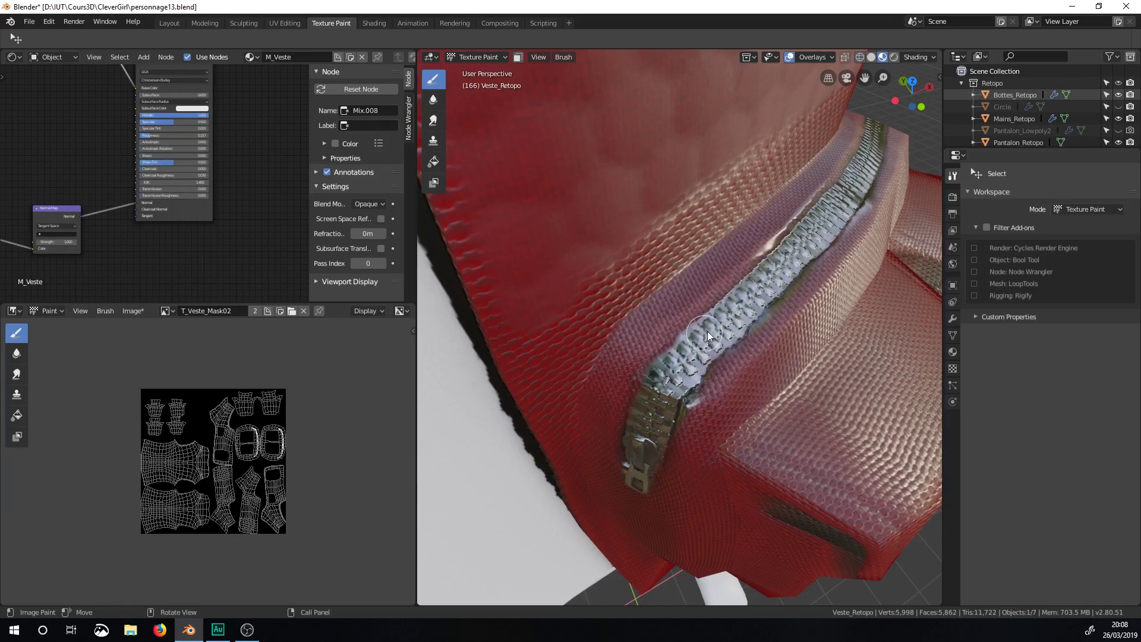
Step: Inspect the zipper's painted edges up close and set the brush color to black
middle_click_drag(852, 227, 737, 329)
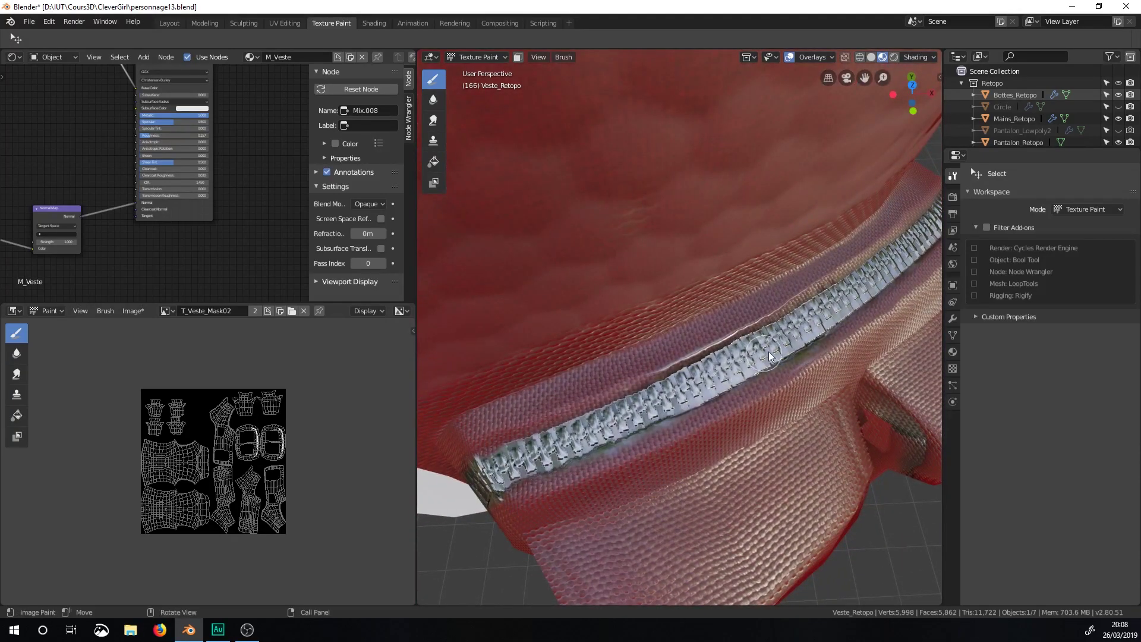
middle_click_drag(801, 332, 633, 391)
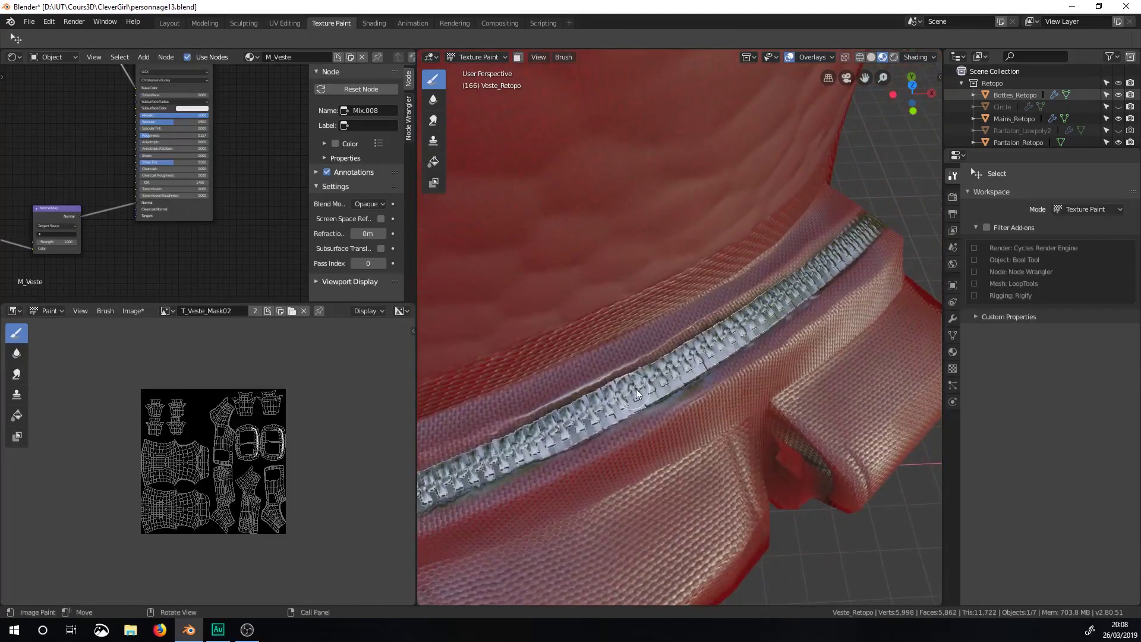
middle_click_drag(829, 265, 887, 241)
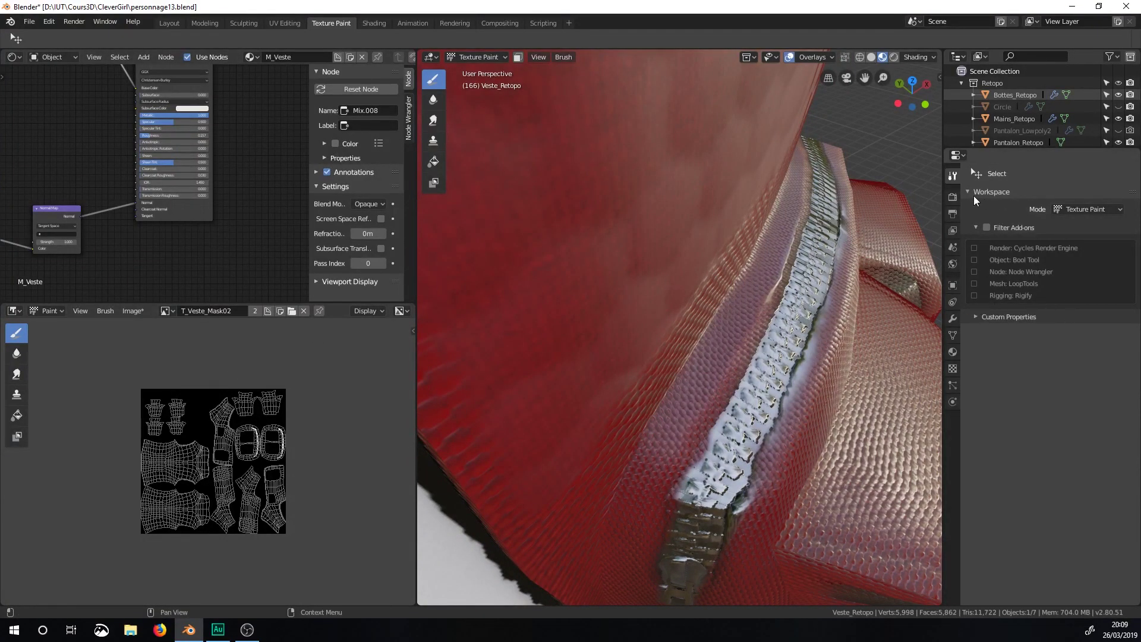
left_click(1081, 526)
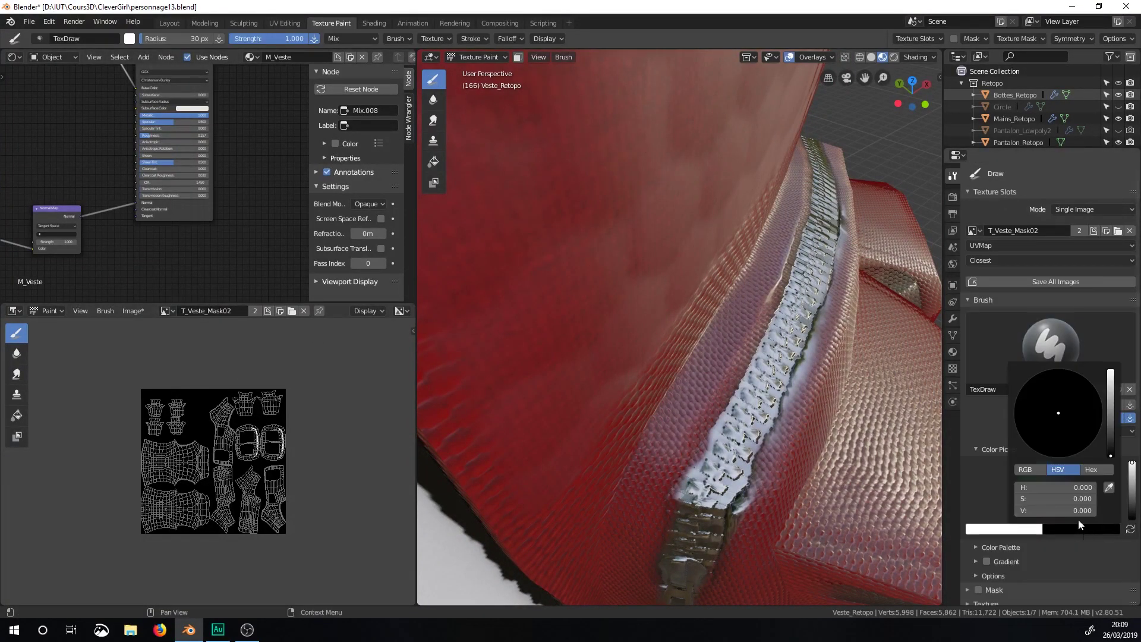
left_click(1131, 515)
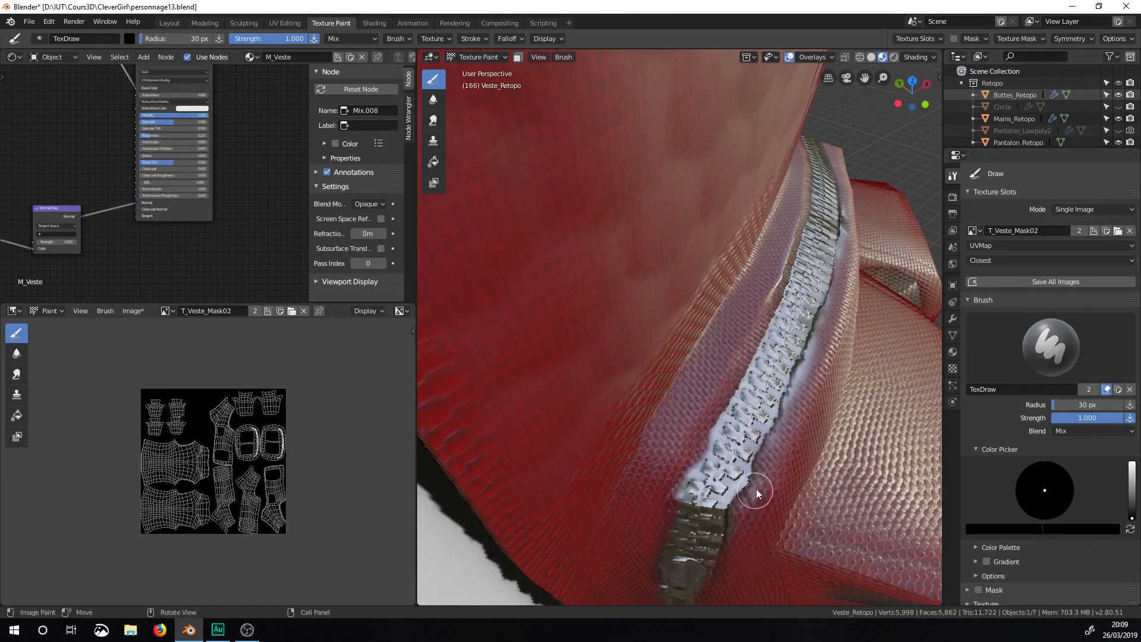
Step: Examine the metallic zipper and its painted edges on the vest's pockets from several angles
middle_click_drag(768, 479, 700, 454)
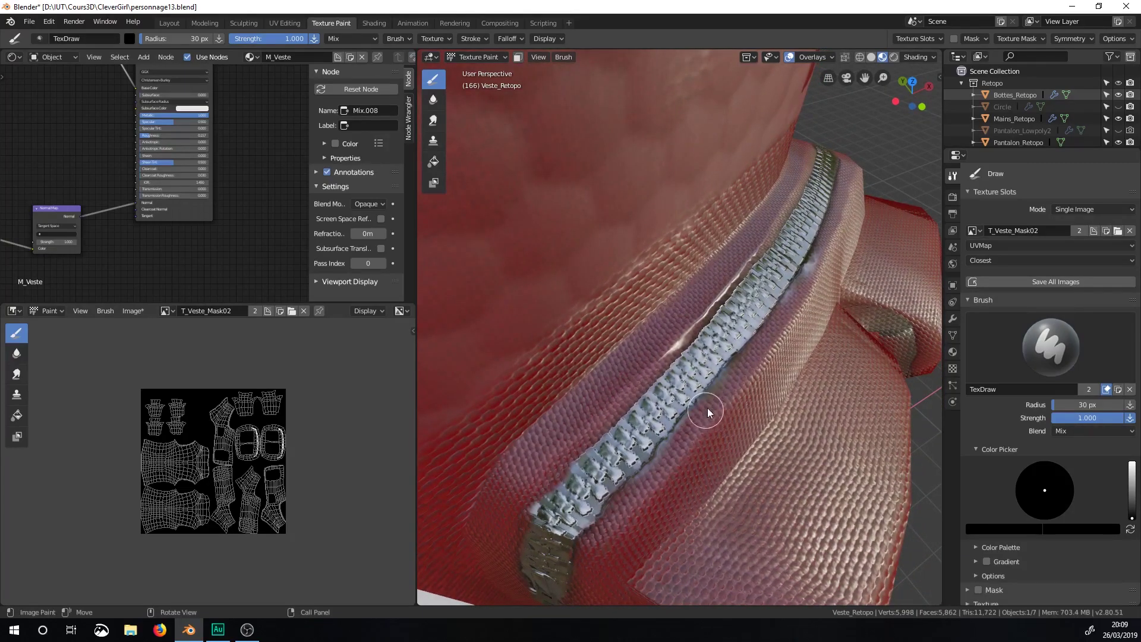
mouse_move(826, 249)
middle_mouse_down()
mouse_move(803, 274)
mouse_move(738, 284)
mouse_move(722, 329)
middle_mouse_up()
middle_click_drag(671, 394, 640, 337)
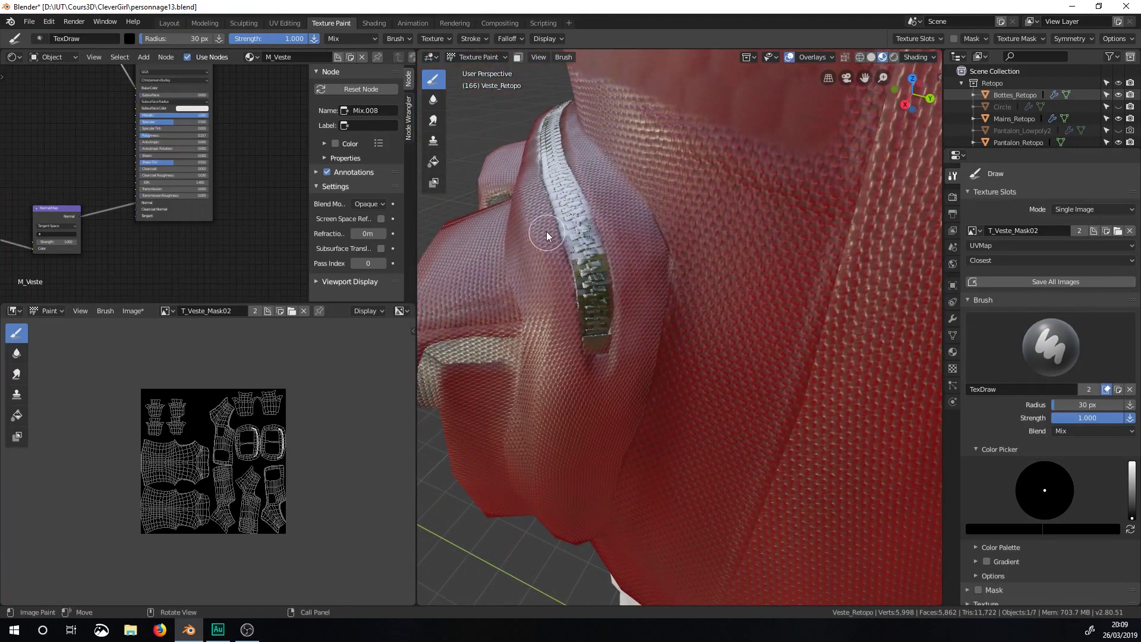
mouse_move(558, 273)
middle_mouse_down()
mouse_move(593, 289)
mouse_move(679, 276)
mouse_move(705, 243)
mouse_move(751, 269)
mouse_move(738, 245)
mouse_move(531, 366)
mouse_move(651, 315)
middle_mouse_up()
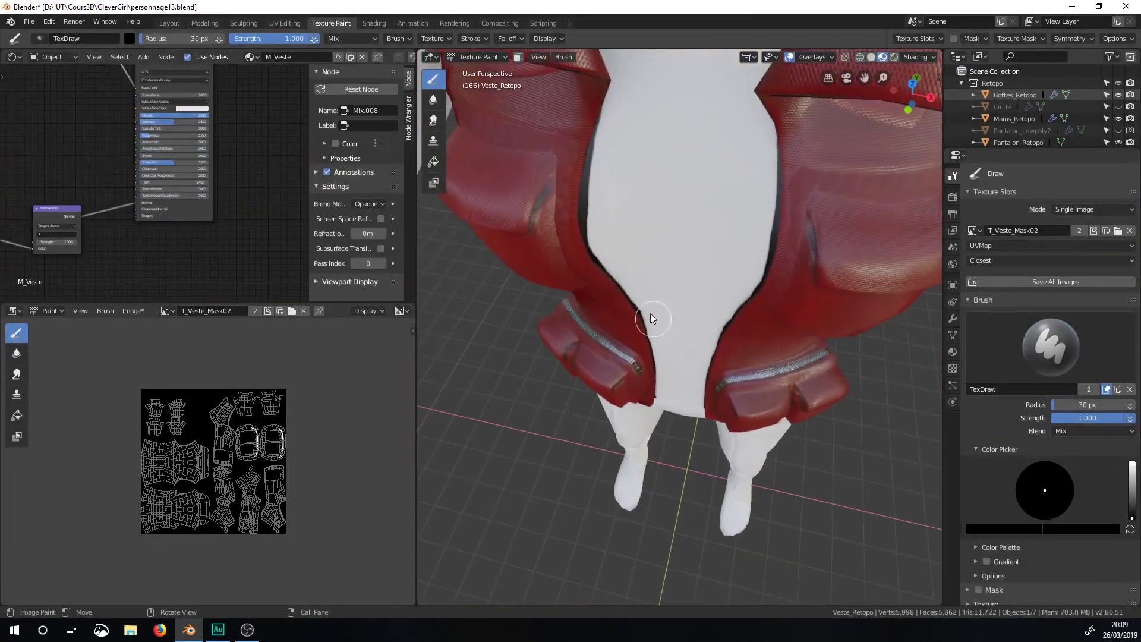
scroll(214, 271, "up", 3)
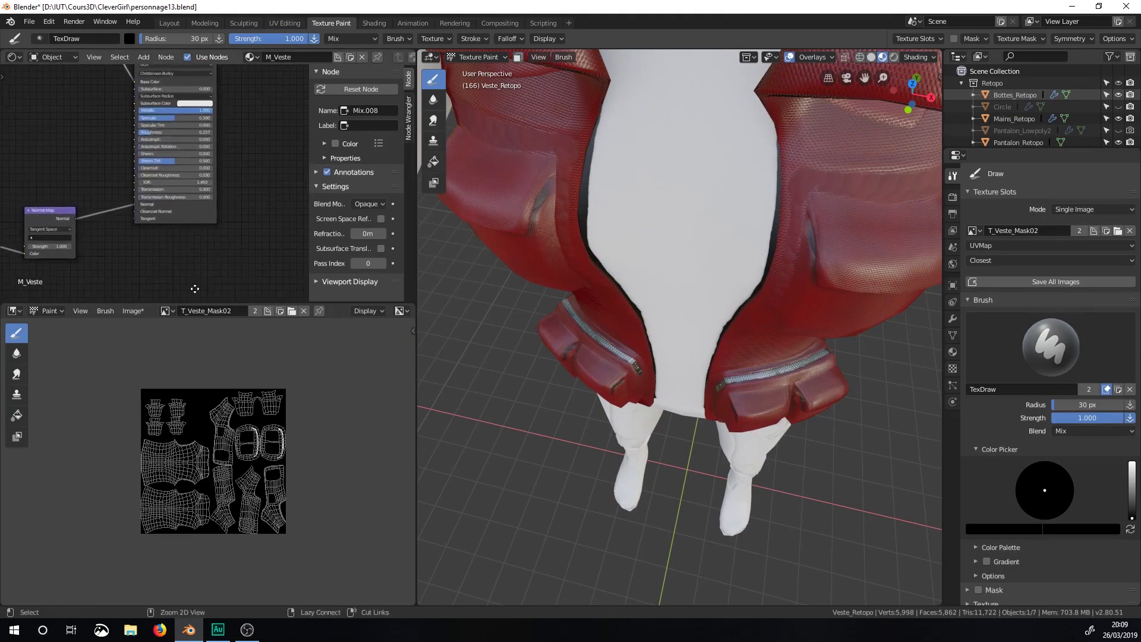
Step: Insert a ColorRamp node on the link running from the T_Veste image texture to the metallic shader's Multiply node
scroll(214, 271, "down", 8)
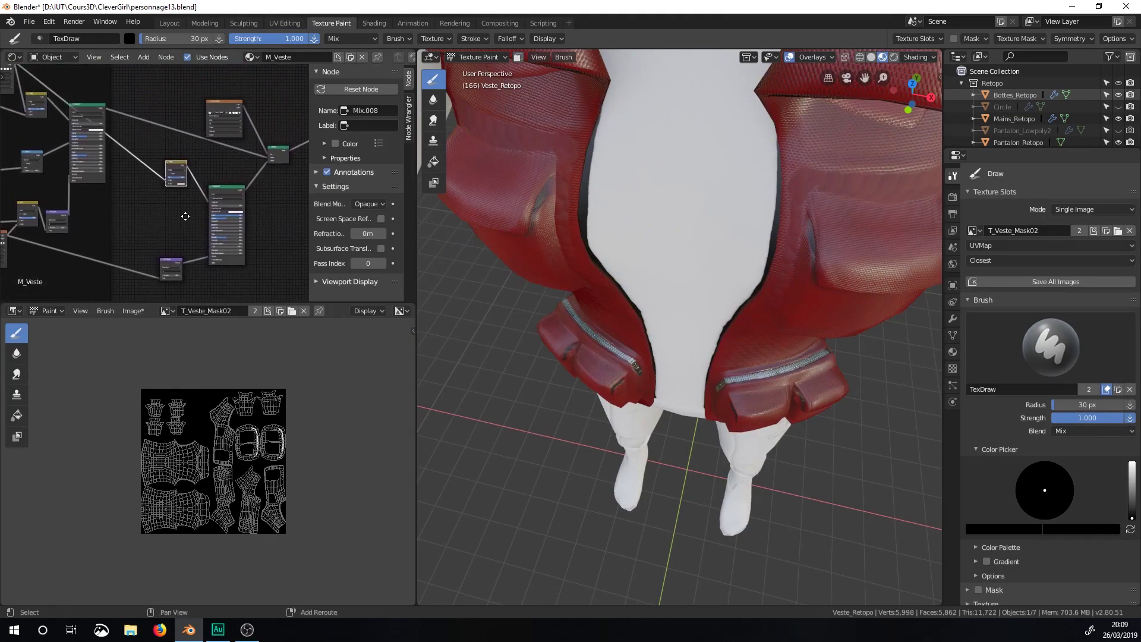
scroll(223, 163, "up", 5)
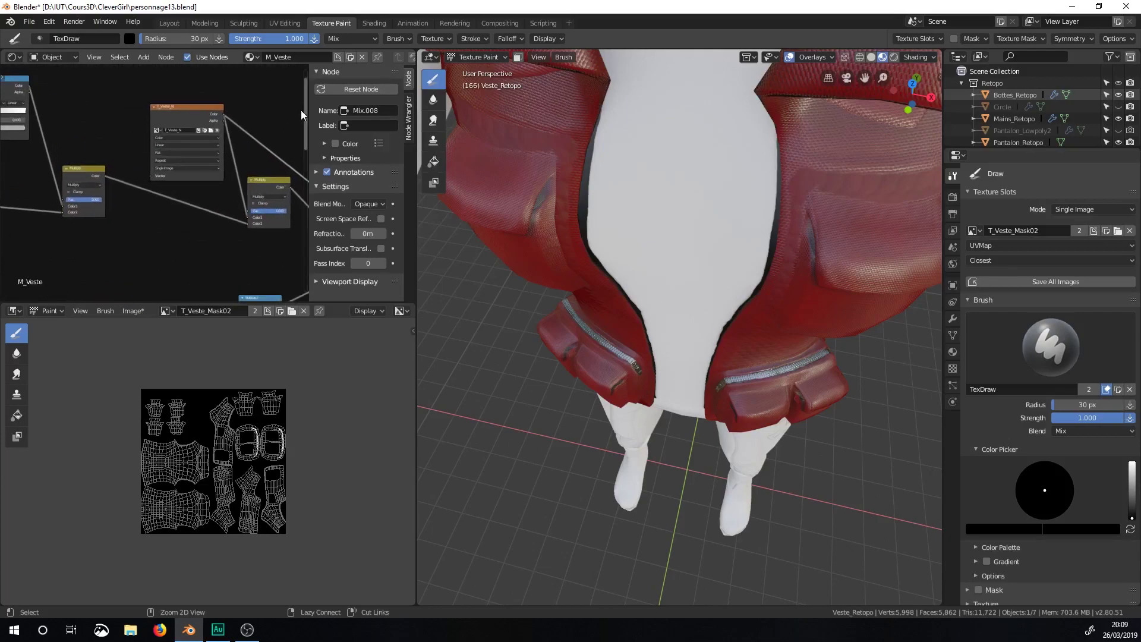
left_click_drag(180, 108, 120, 85)
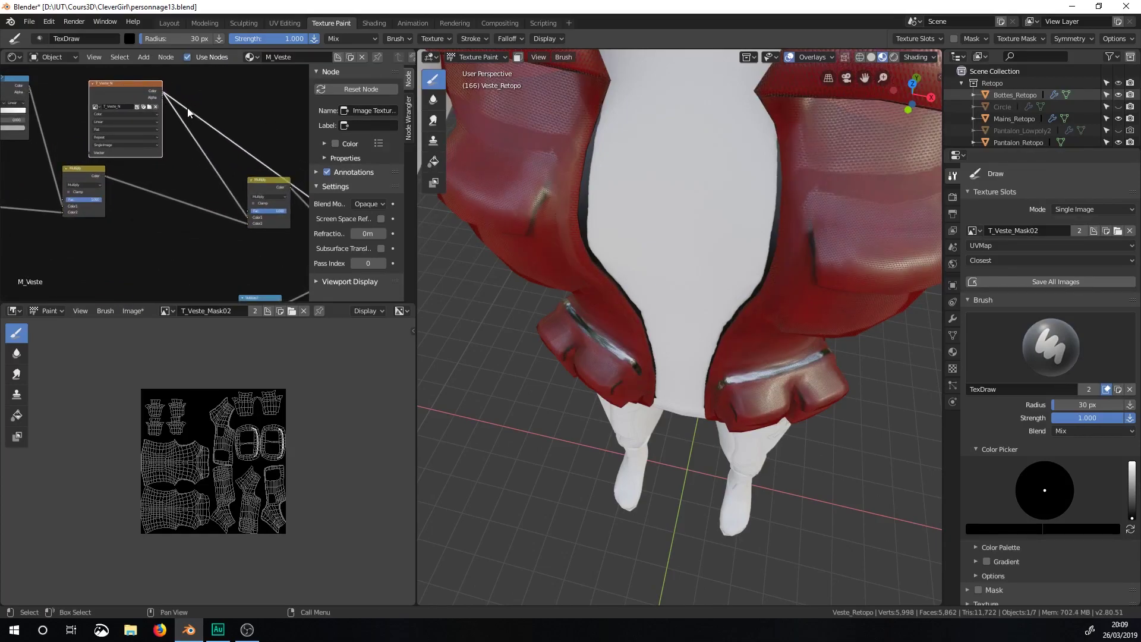
key("shift+a")
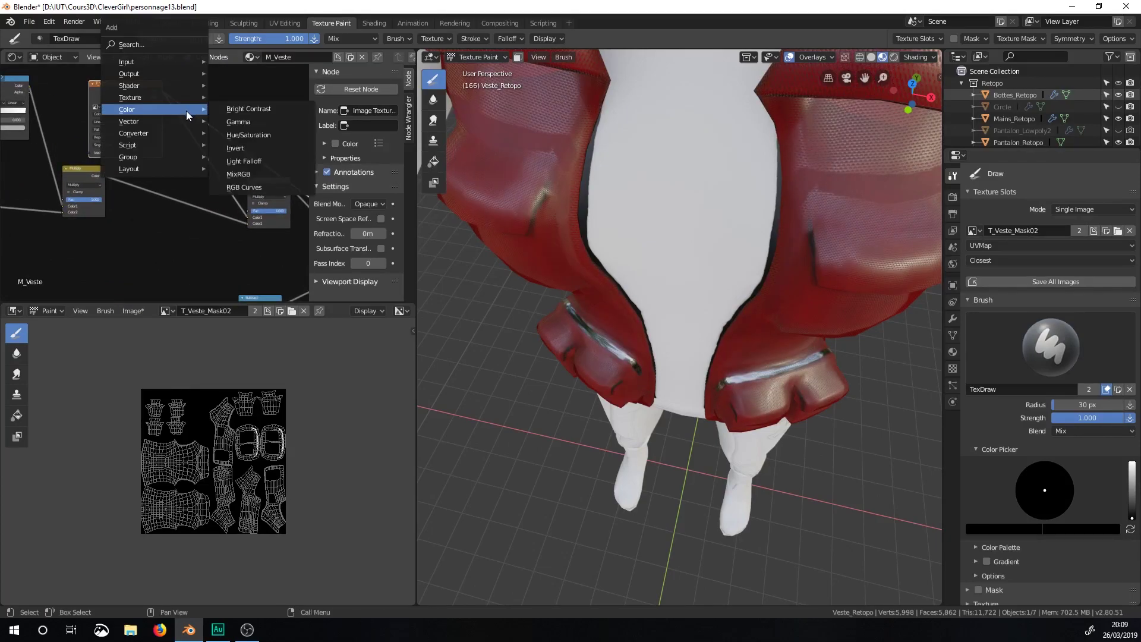
mouse_move(170, 133)
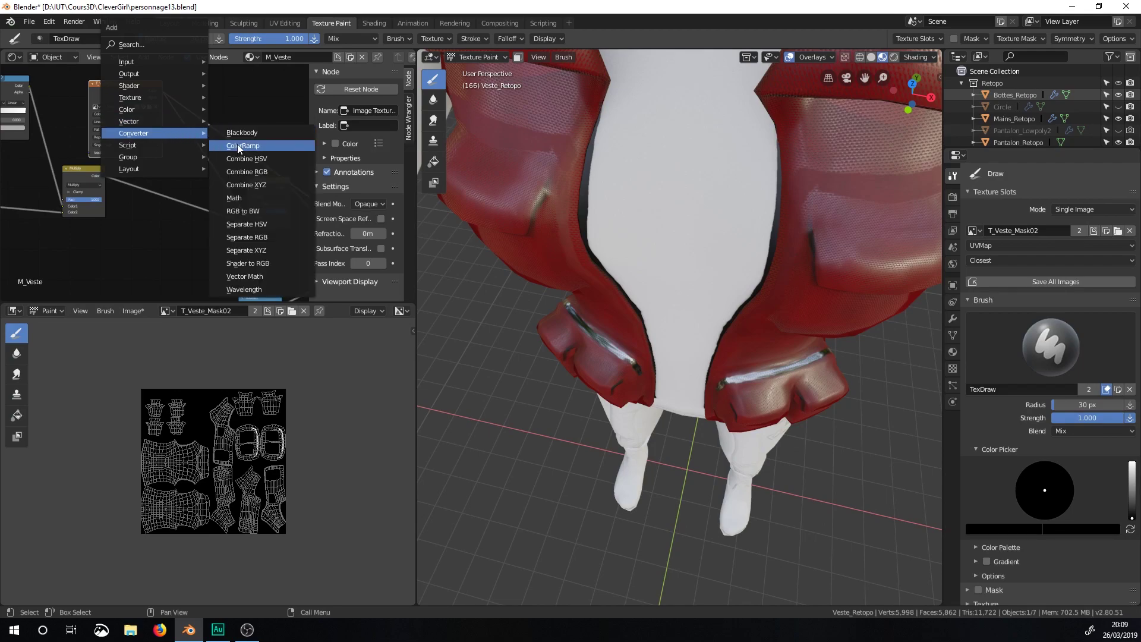
left_click(237, 144)
left_click(198, 103)
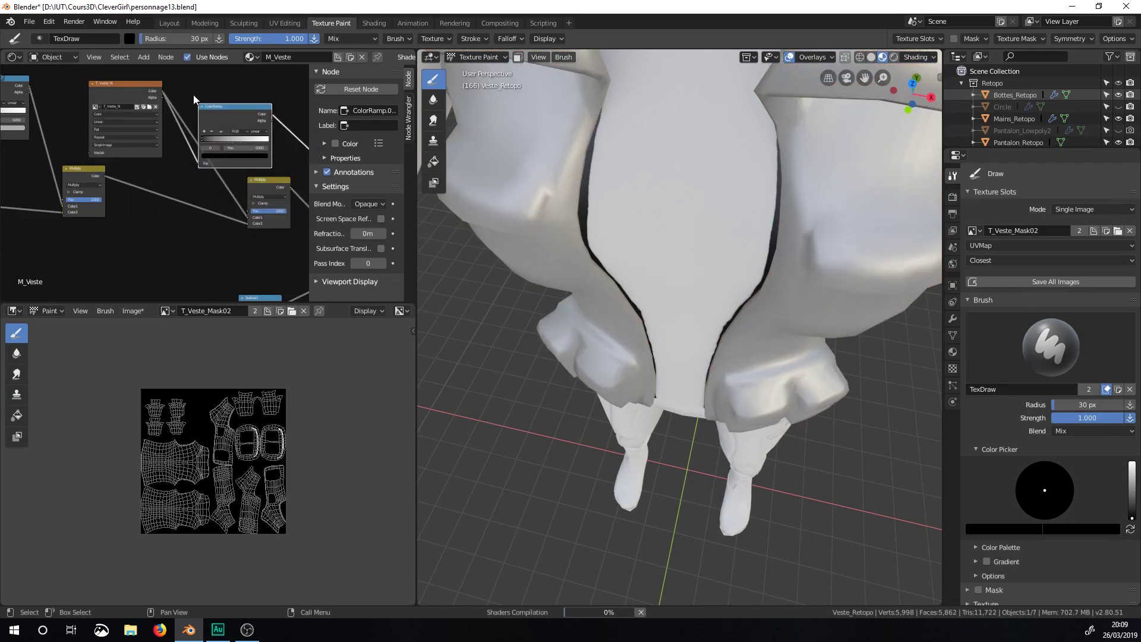
Step: Connect the ColorRamp's color output to Color1 of the fabric shader's Multiply node and space the neighbouring nodes apart
middle_click_drag(259, 173, 190, 173)
left_click_drag(204, 114, 179, 218)
left_click_drag(163, 107, 145, 101)
left_click_drag(57, 85, 28, 80)
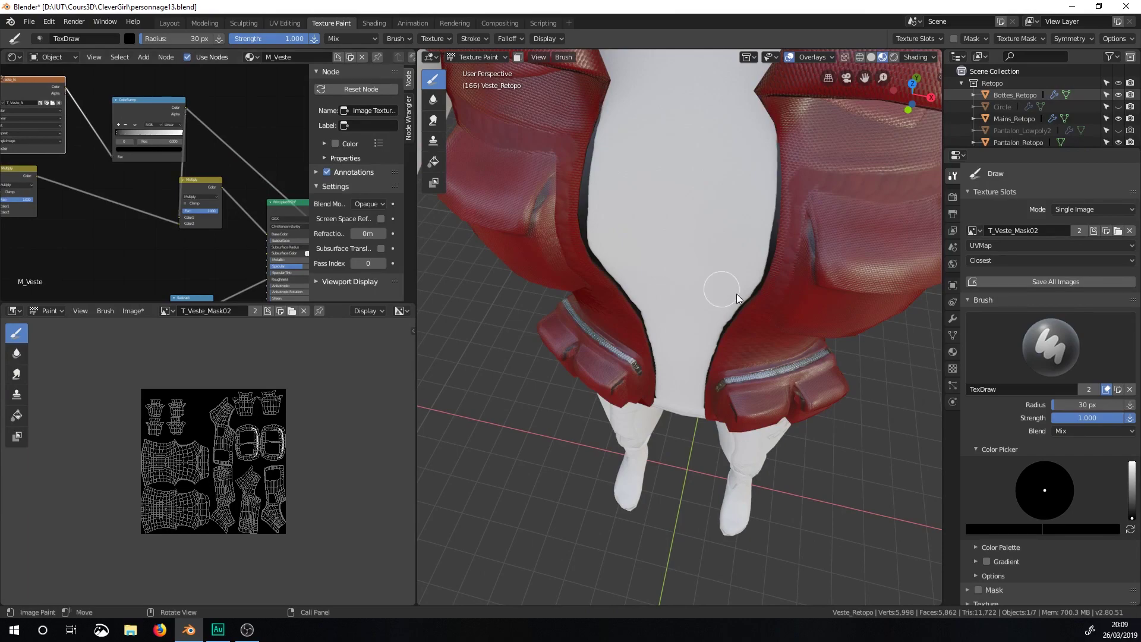
Step: Try changing the color of the ColorRamp's black stop while judging the fabric and pocket zippers
scroll(673, 282, "up", 2)
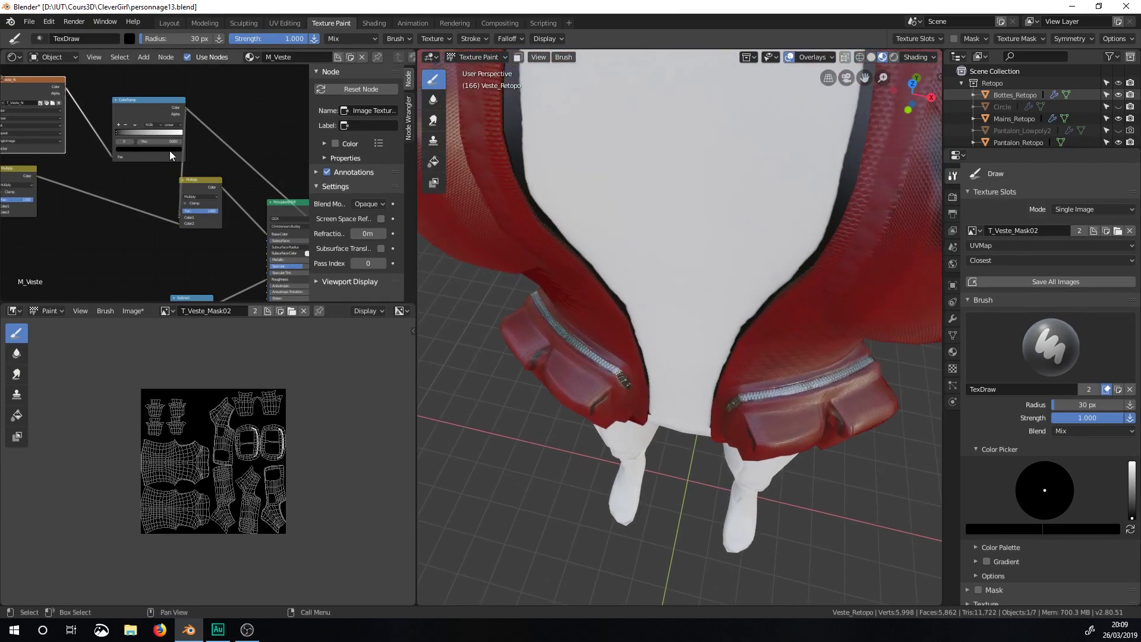
middle_click_drag(850, 156, 790, 287)
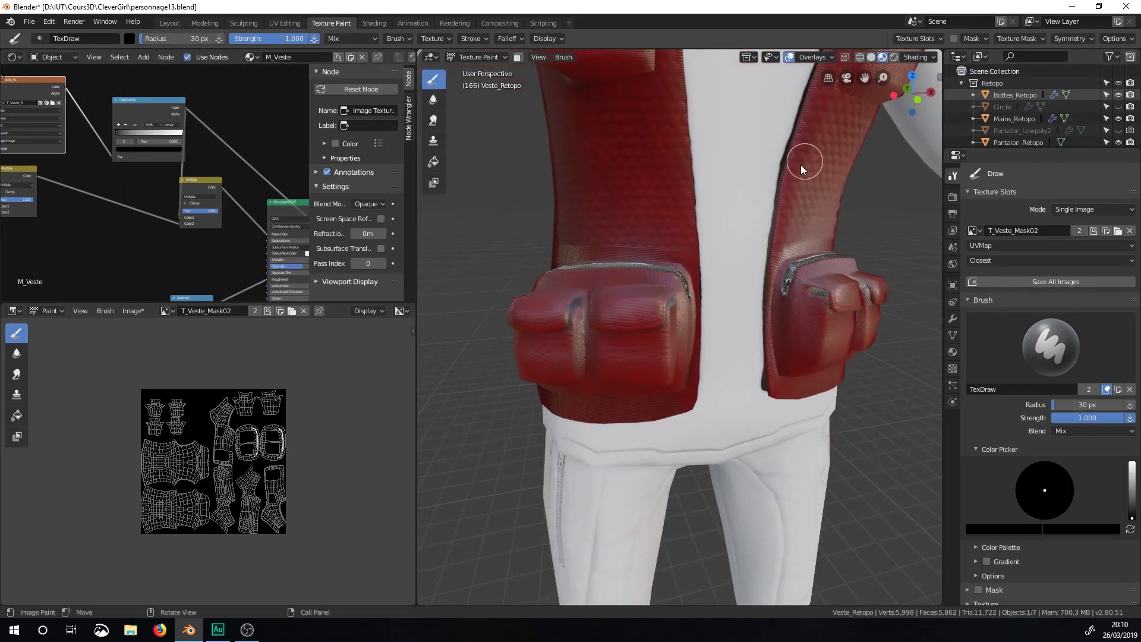
scroll(237, 153, "up", 5)
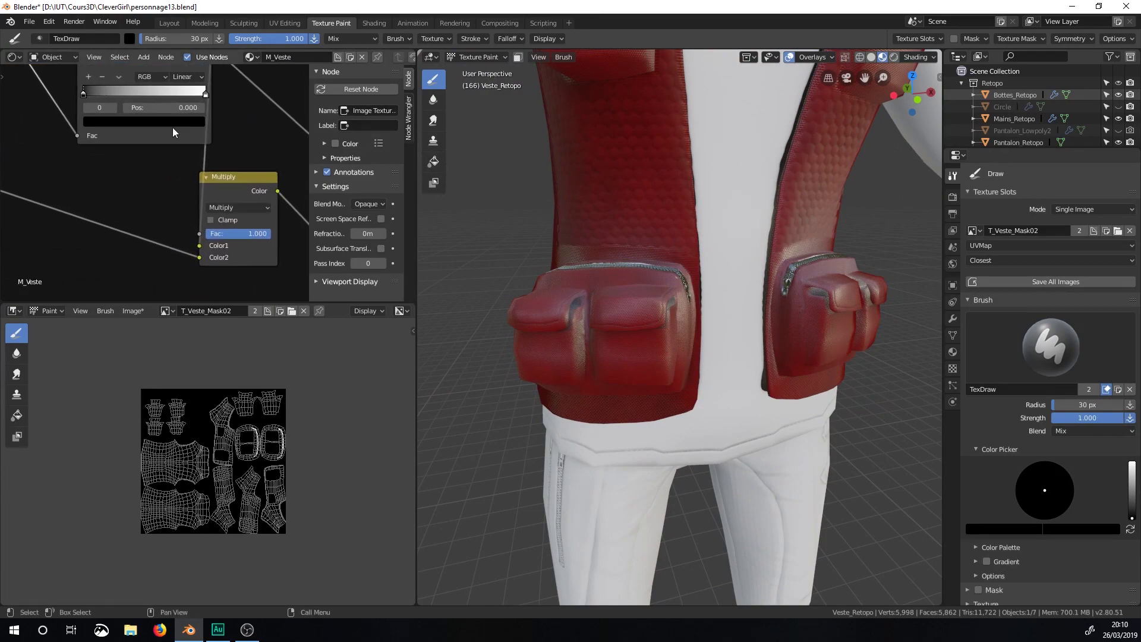
left_click(169, 122)
mouse_move(179, 176)
left_mouse_down()
mouse_move(180, 185)
mouse_move(181, 93)
mouse_move(180, 198)
left_mouse_up()
Step: Tint Color2 of the metallic shader's Multiply node copper orange and check the vest on the whole character
middle_click_drag(691, 249, 804, 305)
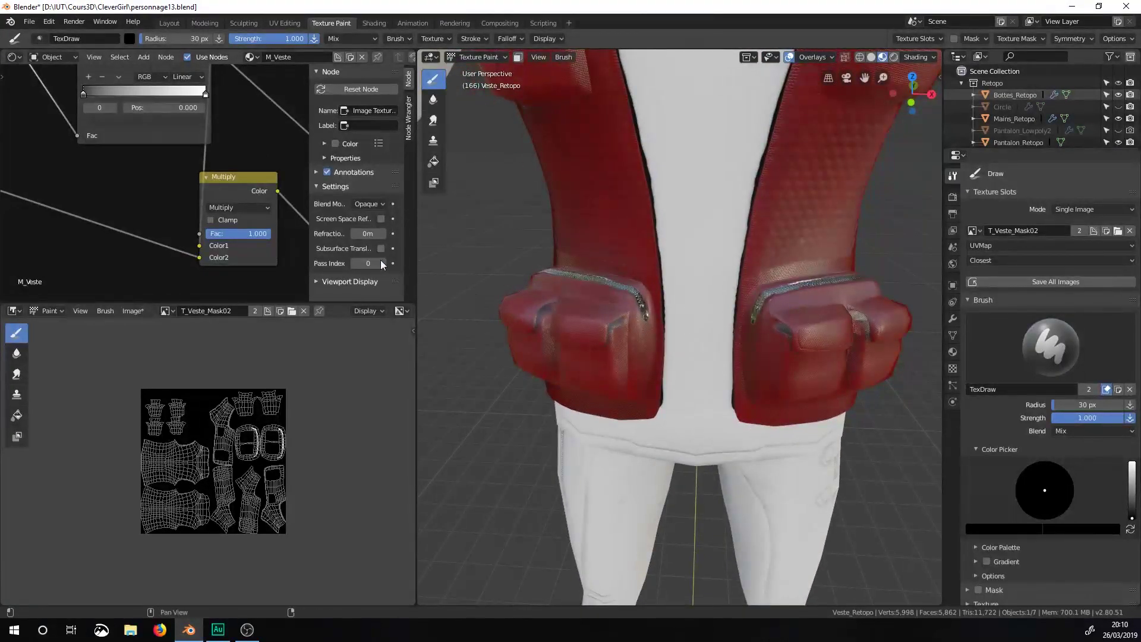
scroll(180, 178, "down", 3)
scroll(75, 289, "down", 4)
scroll(165, 211, "up", 5)
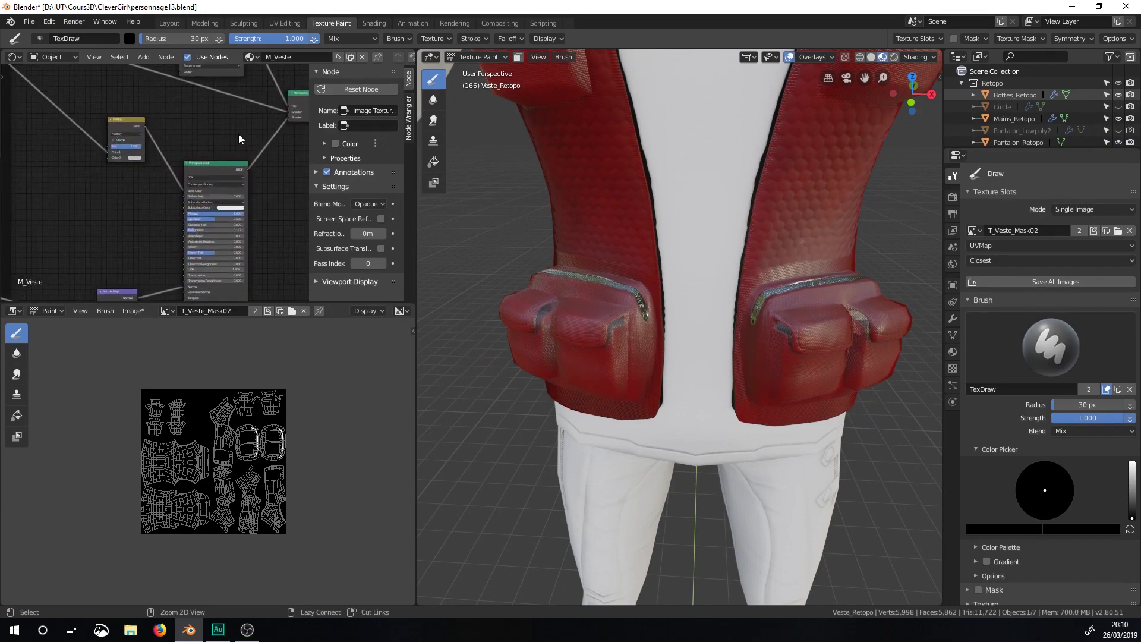
scroll(154, 173, "up", 3)
left_click(116, 137)
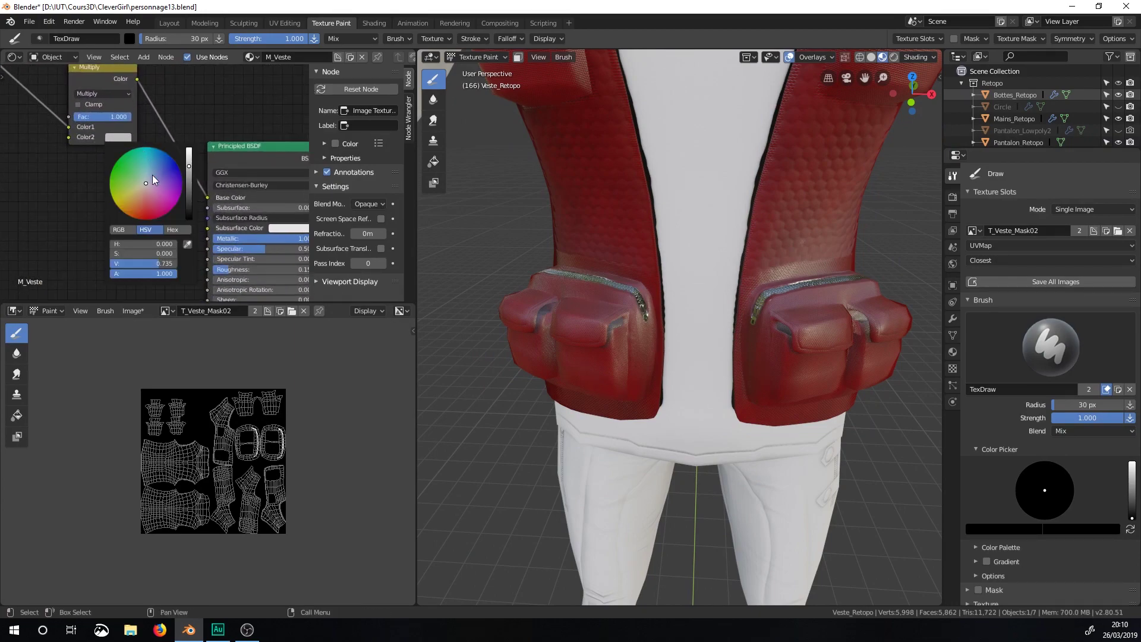
mouse_move(144, 180)
left_mouse_down()
mouse_move(112, 159)
mouse_move(149, 162)
mouse_move(137, 200)
left_mouse_up()
middle_click_drag(831, 301, 476, 450)
middle_click_drag(772, 312, 535, 379, "ctrl")
mouse_move(684, 292)
middle_mouse_down()
mouse_move(633, 250)
mouse_move(633, 279)
mouse_move(662, 286)
middle_mouse_up()
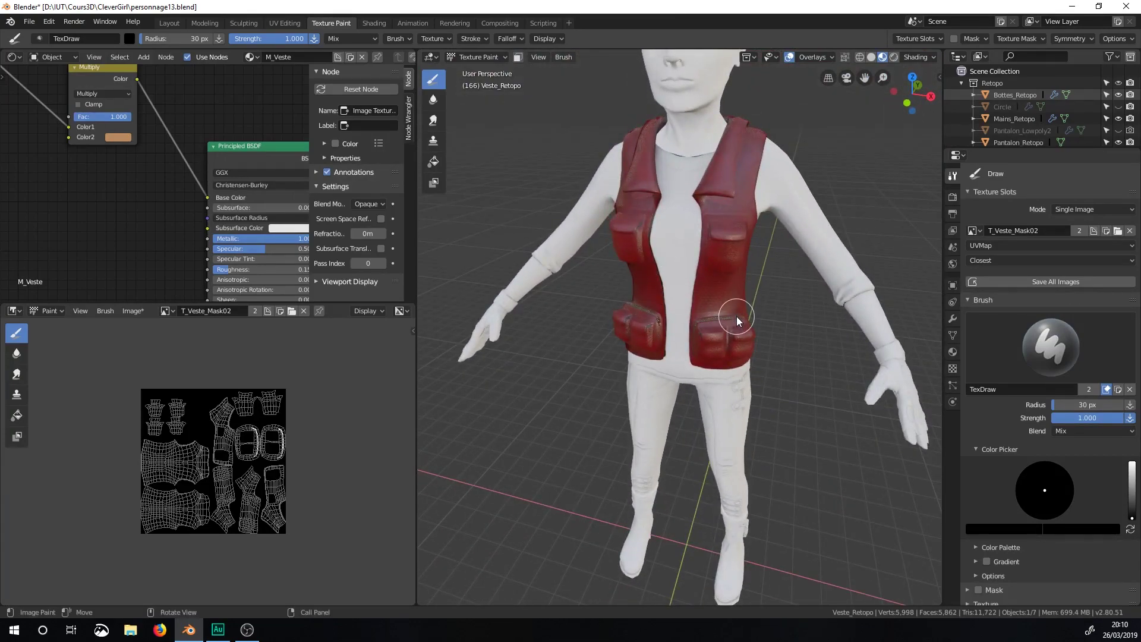